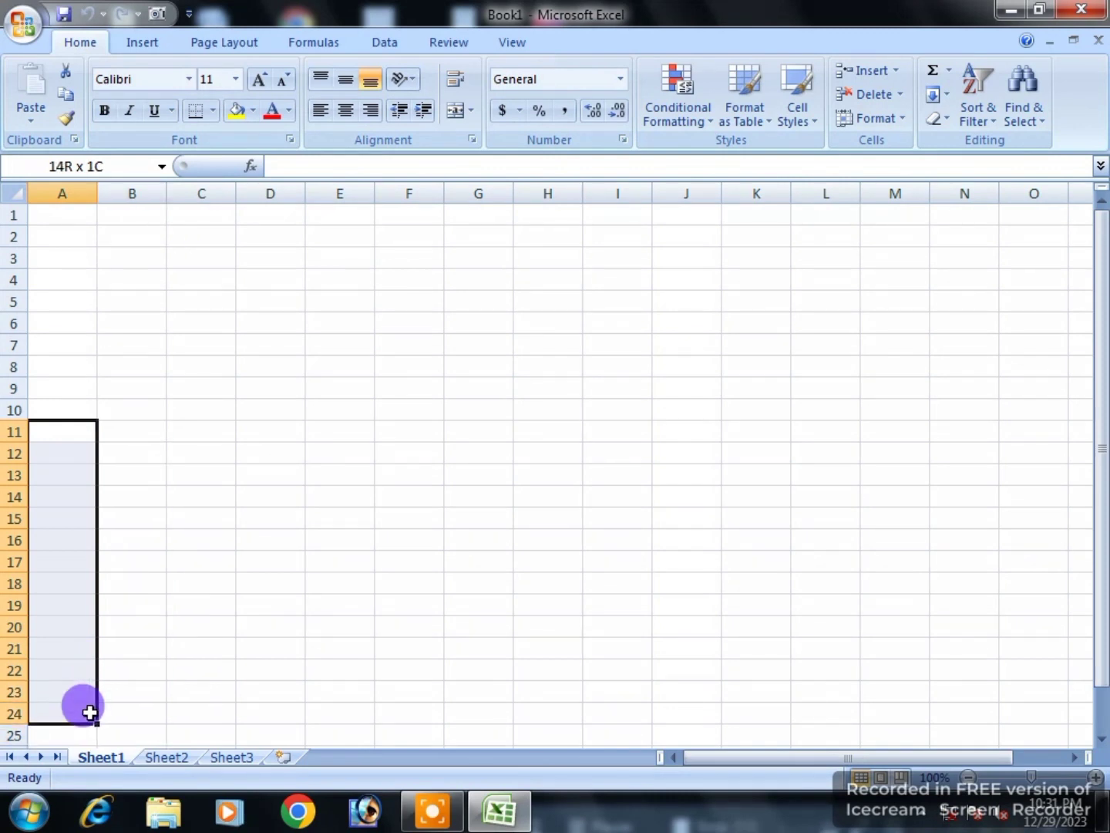
Step: Put an outside border around cells A11:A24
left_click(212, 112)
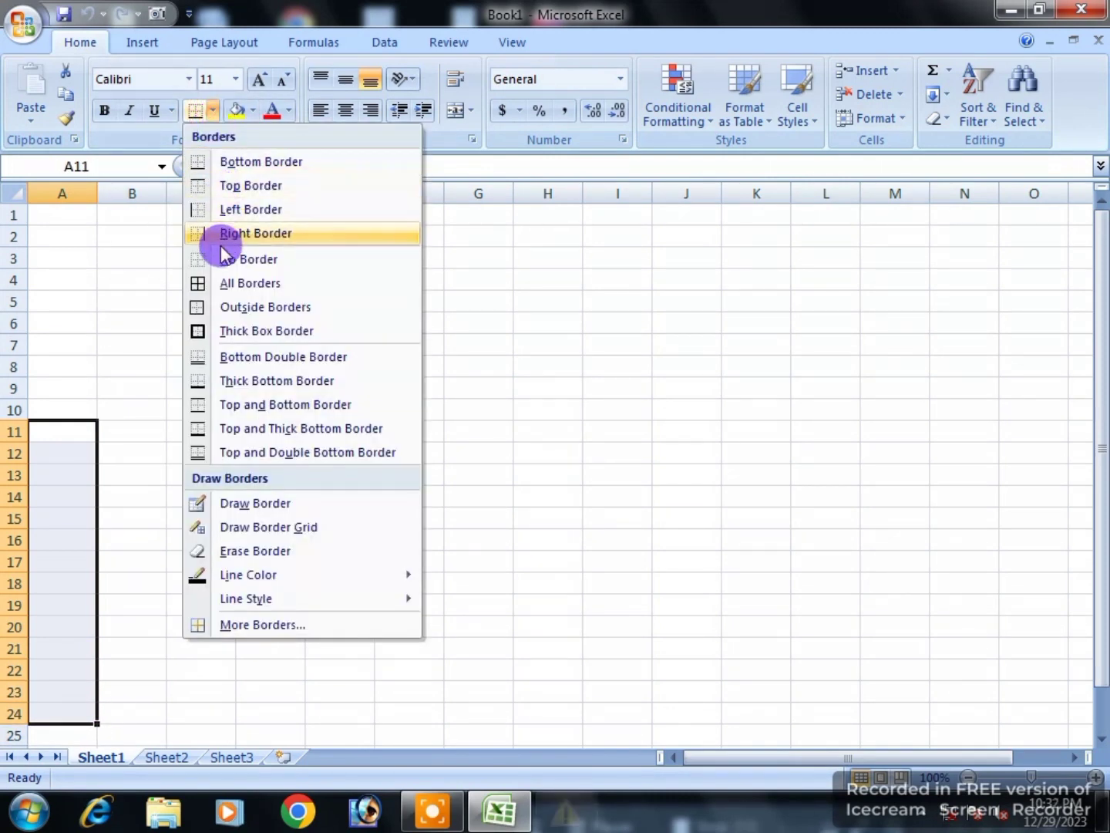
left_click(197, 309)
left_click(137, 604)
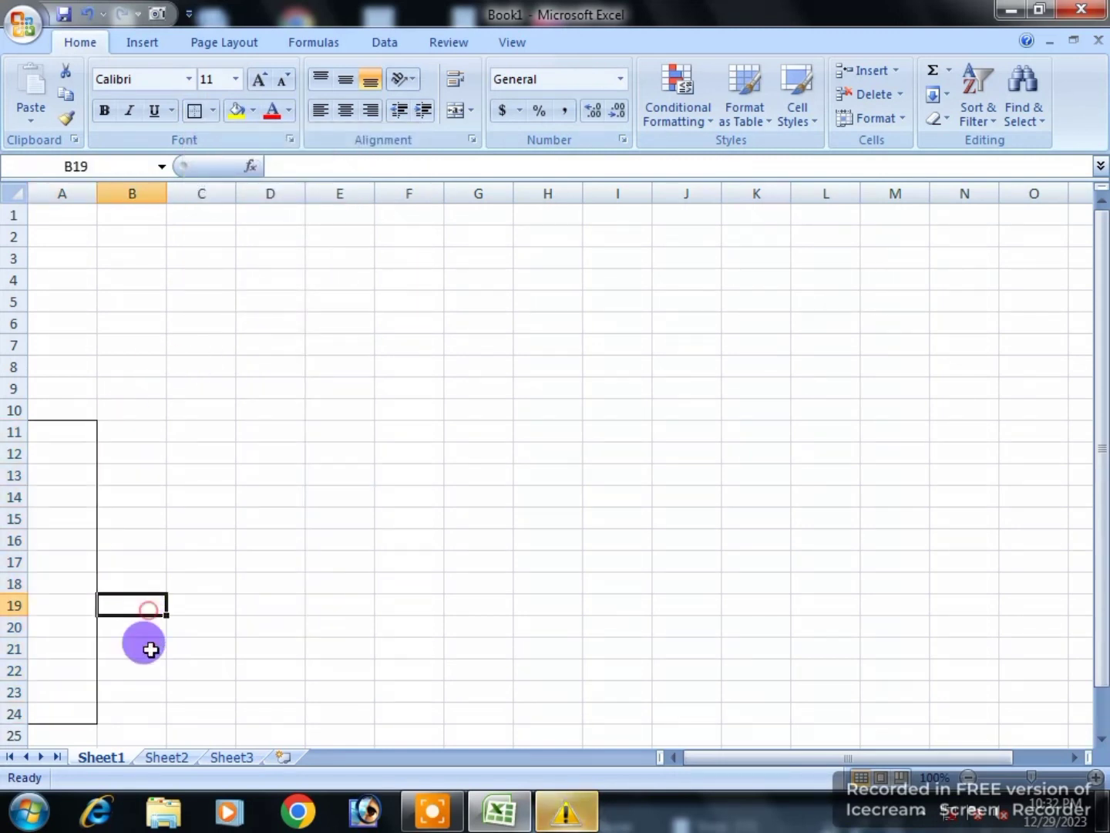
Step: Fill-copy the A11:A24 border across to column E so each column gets its own box
left_click(92, 720)
left_click_drag(79, 433, 339, 695)
left_click(331, 579)
scroll(224, 626, "down", 1)
scroll(204, 615, "up", 1)
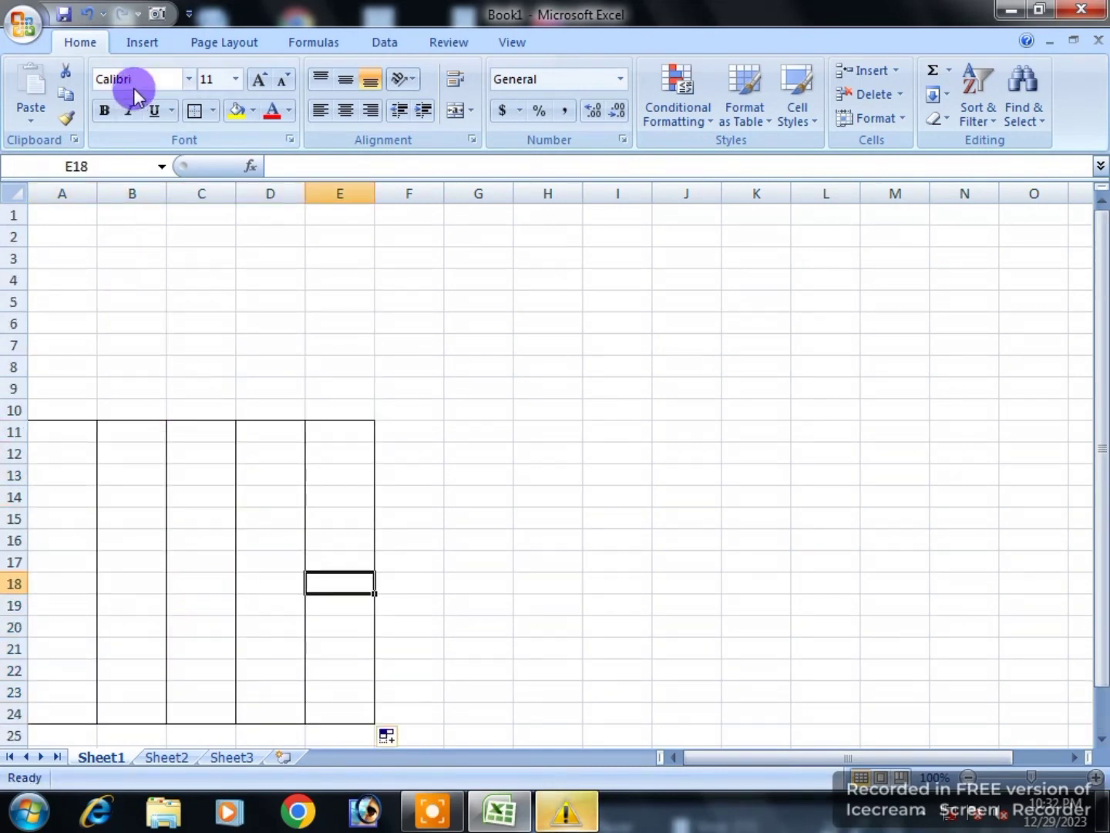
Step: Set the page size to A4 with Narrow margins
left_click(198, 45)
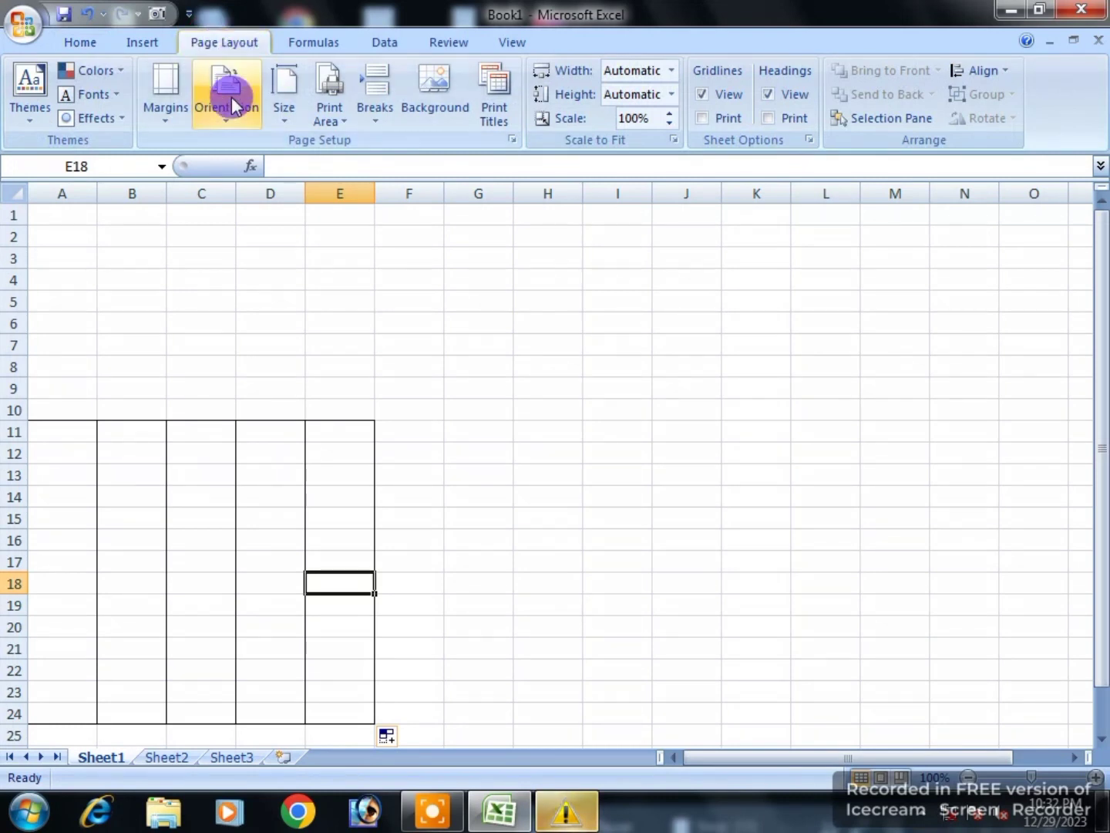
left_click(284, 112)
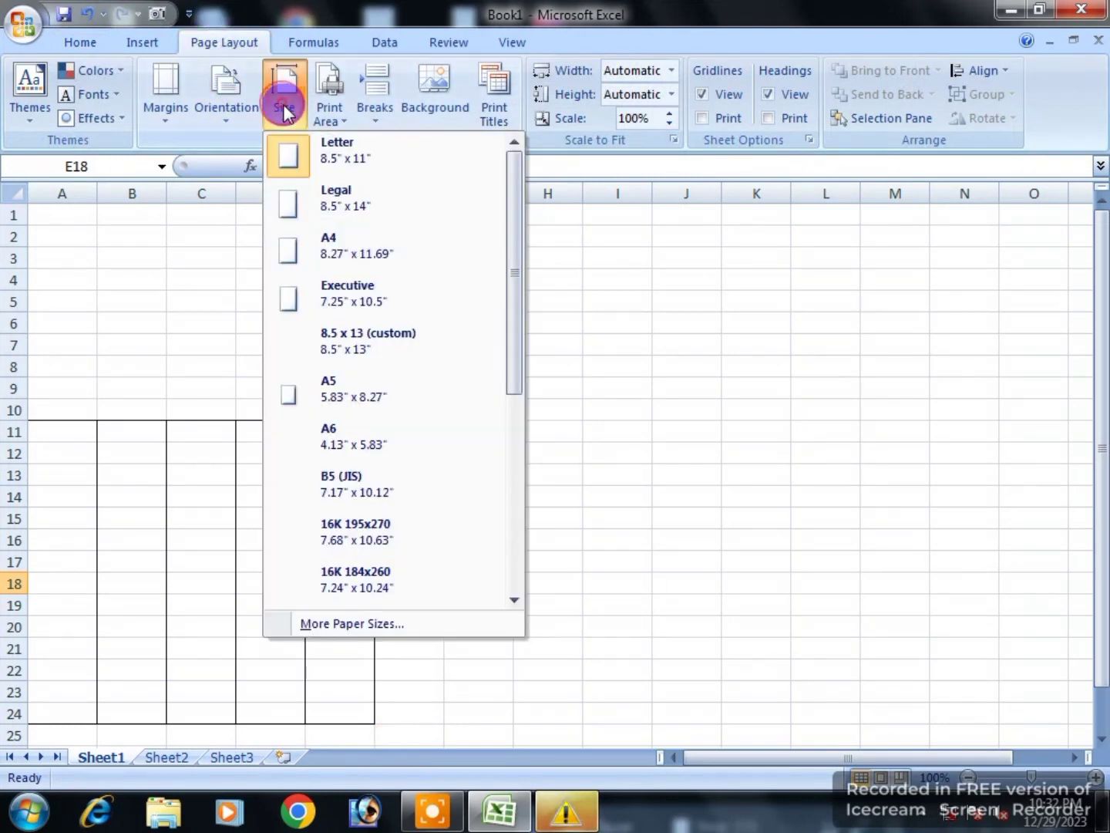
left_click(310, 239)
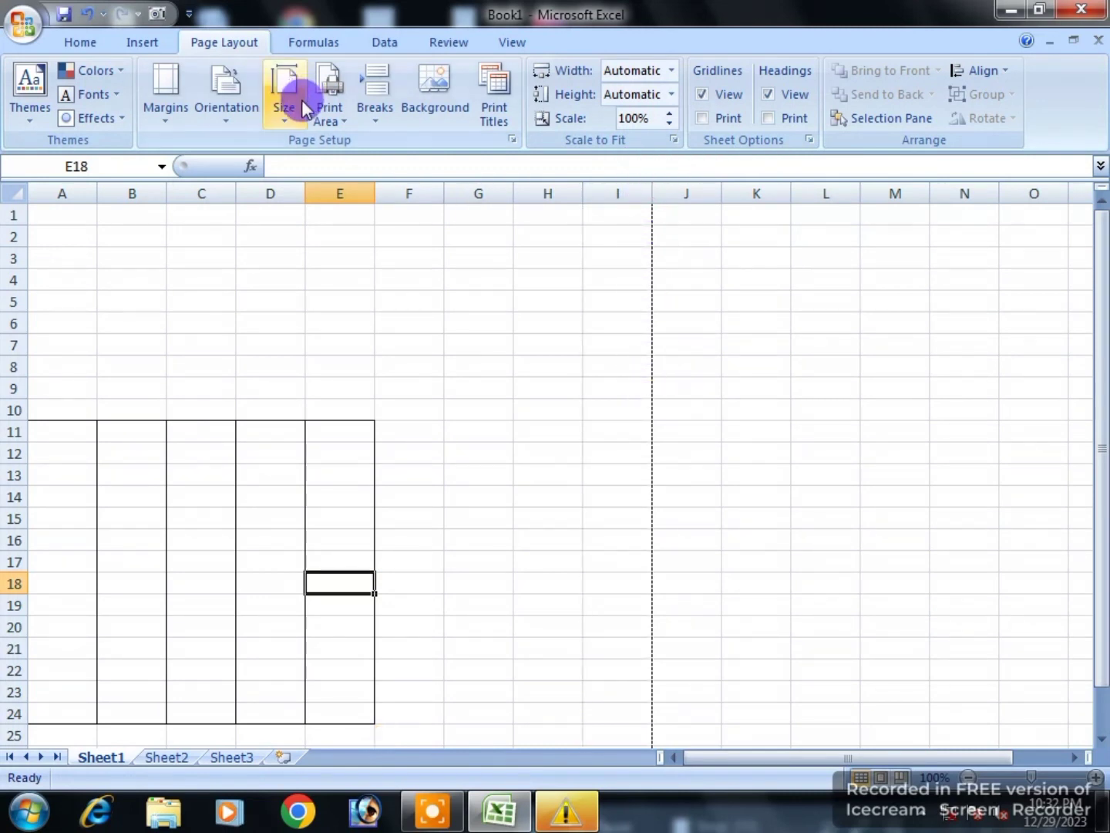
left_click(175, 97)
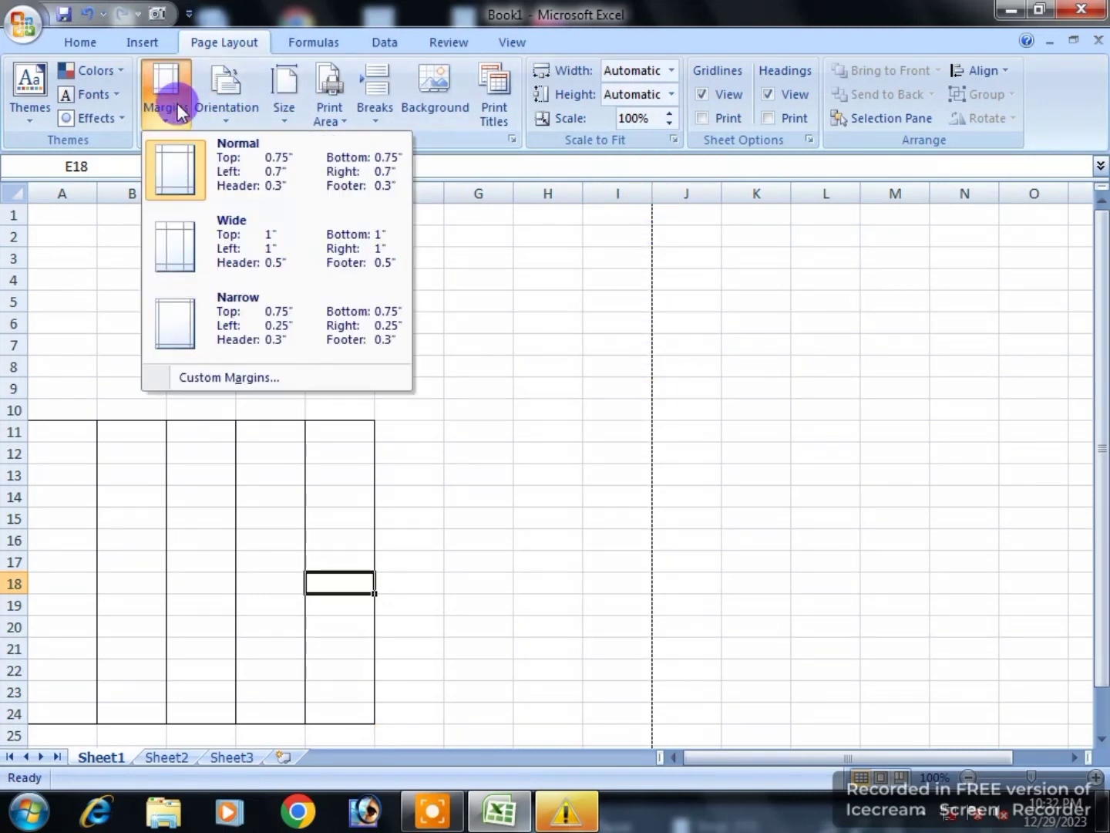
left_click(245, 313)
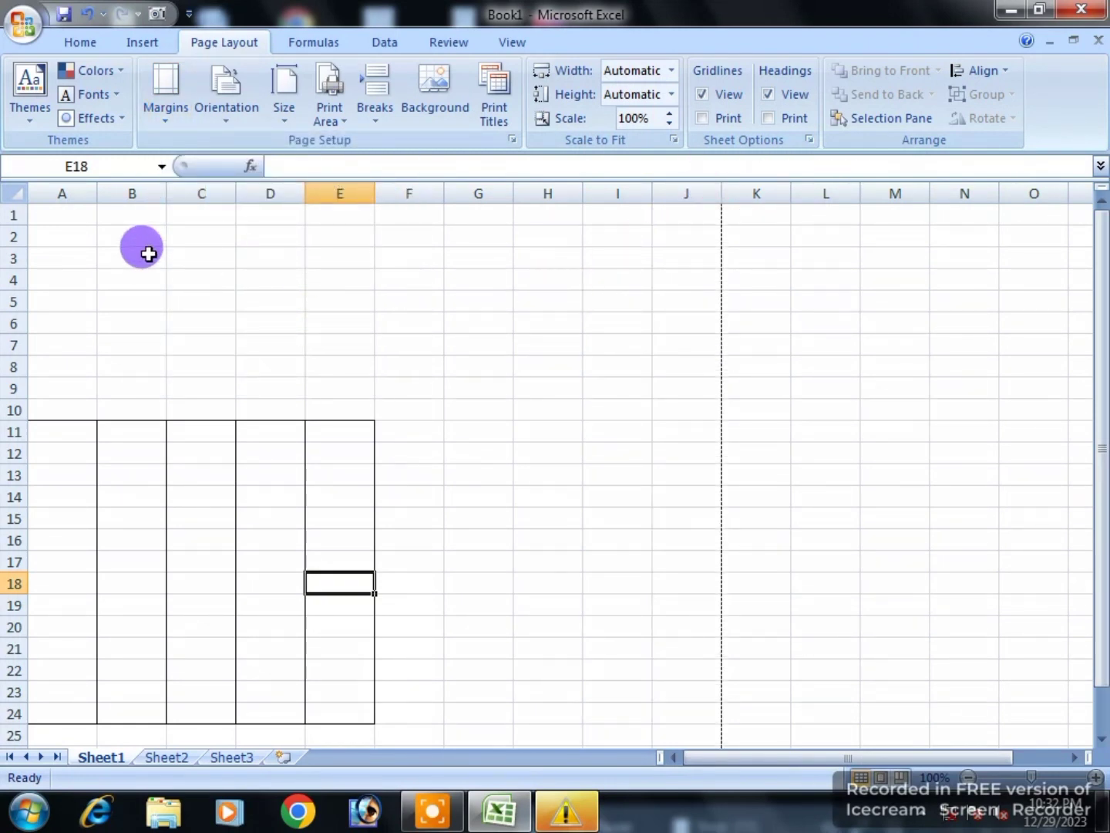
Step: Widen columns A through E up to the page boundary
left_click_drag(97, 192, 309, 285)
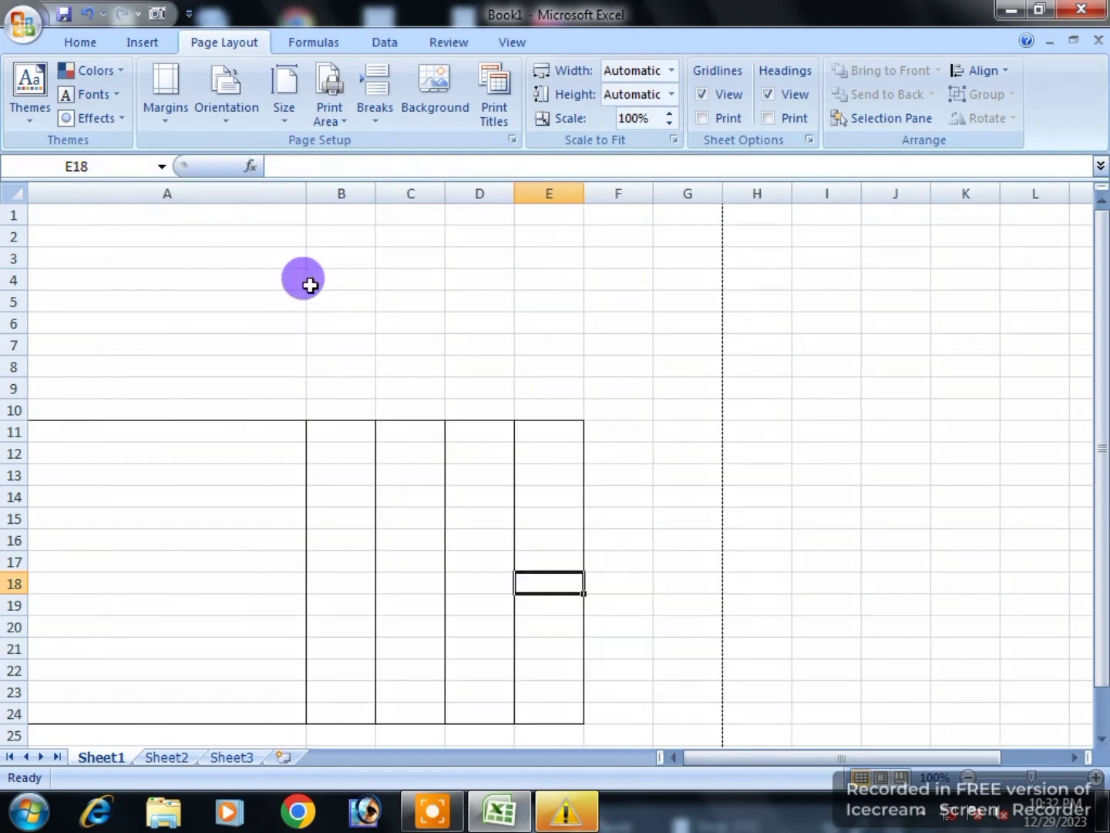
left_click_drag(375, 192, 401, 211)
left_click_drag(475, 193, 498, 208)
left_click_drag(566, 193, 596, 226)
left_click_drag(667, 207, 692, 222)
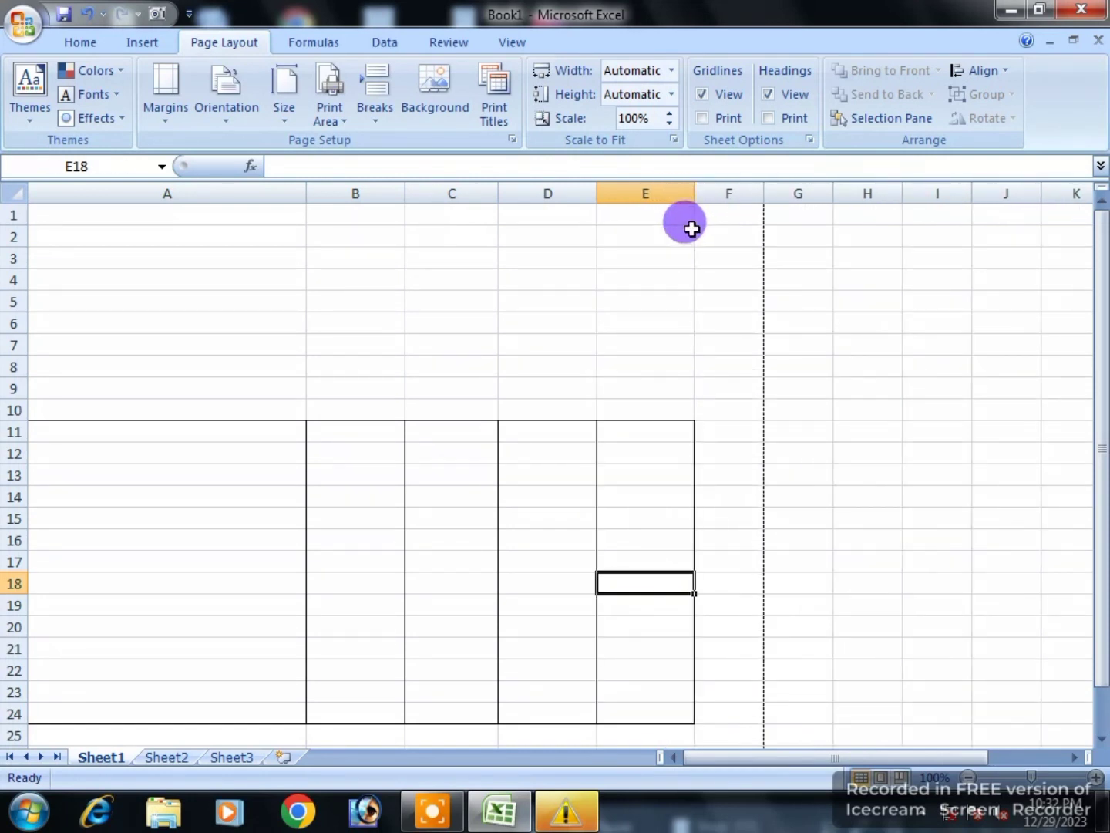
left_click_drag(498, 188, 507, 190)
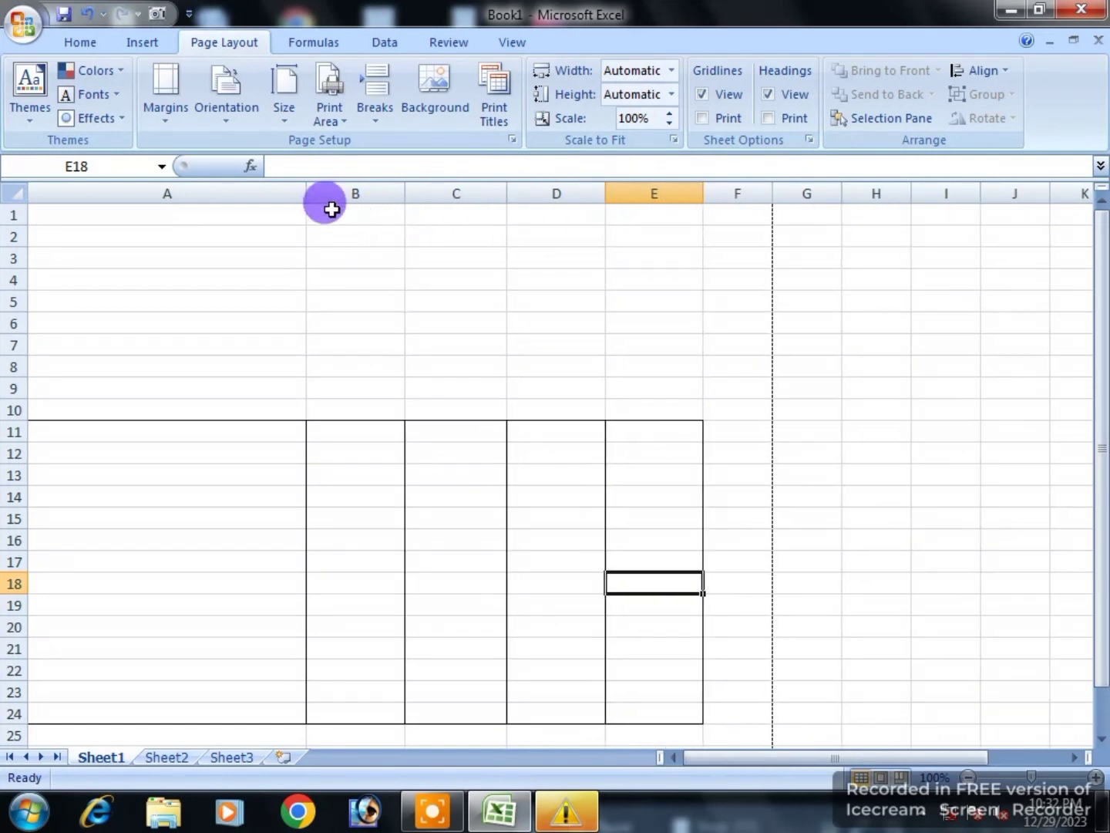
left_click_drag(301, 190, 324, 188)
Step: Check that the widened table fits the page, then select A1:E1 for the title
left_click(494, 450)
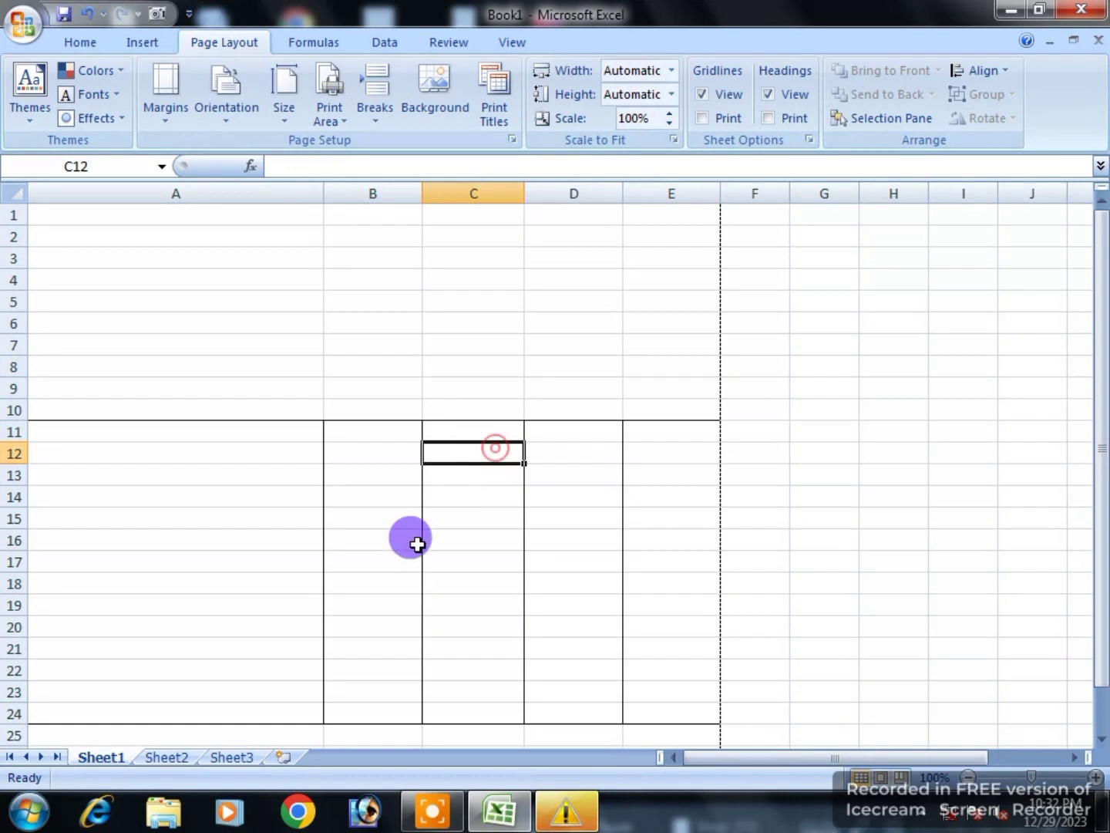
left_click(768, 476)
scroll(397, 513, "down", 3)
scroll(398, 512, "up", 3)
scroll(398, 512, "down", 4)
scroll(368, 518, "up", 4)
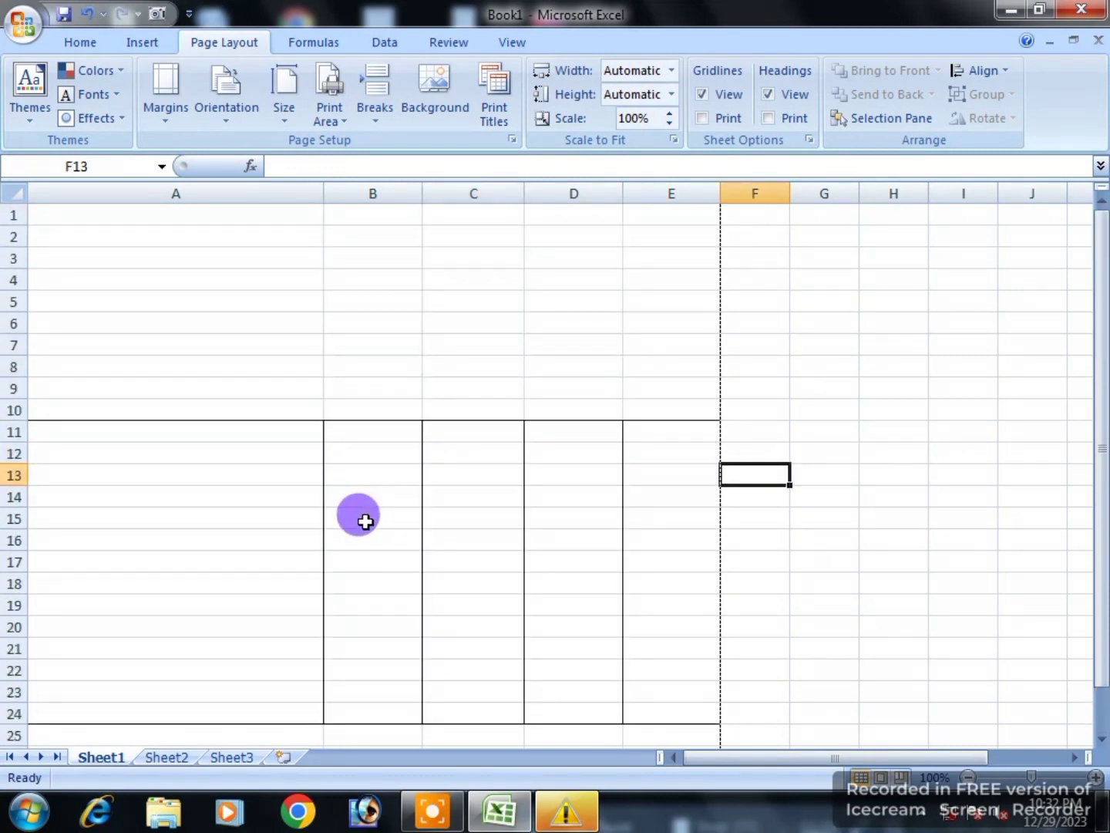
scroll(309, 512, "down", 2)
scroll(309, 512, "up", 2)
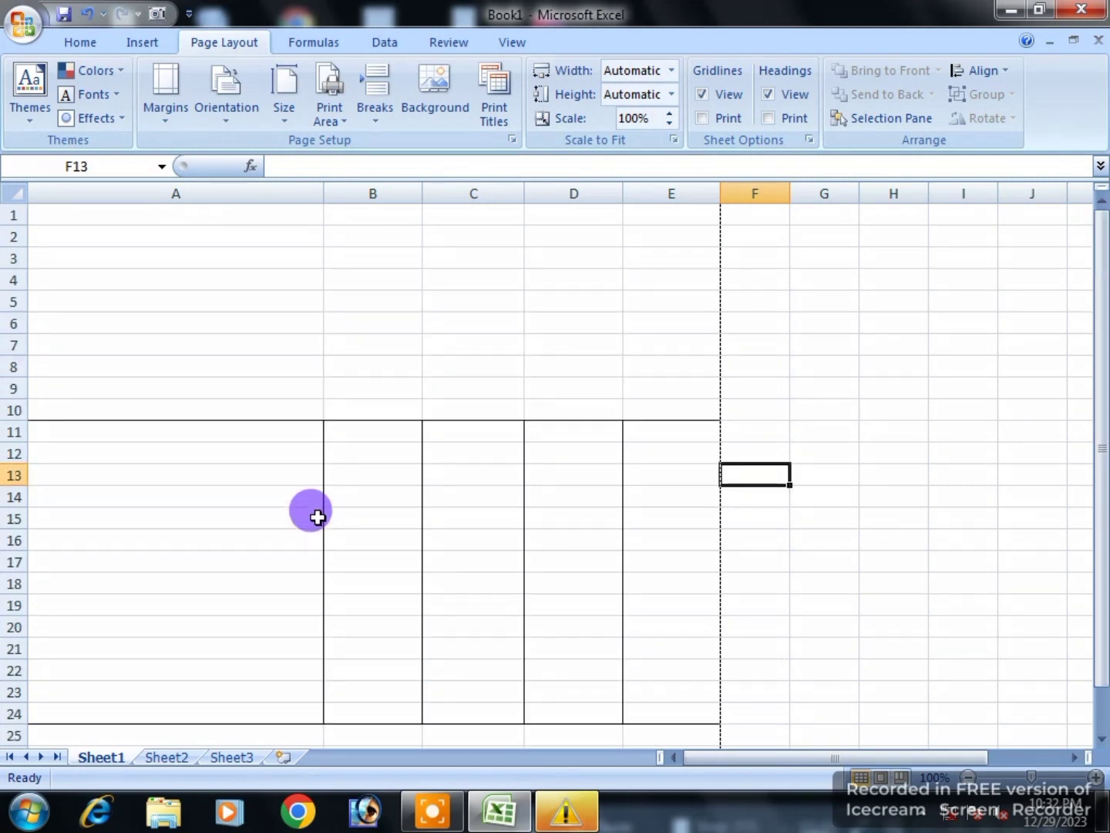
left_click_drag(309, 214, 649, 214)
left_click(91, 44)
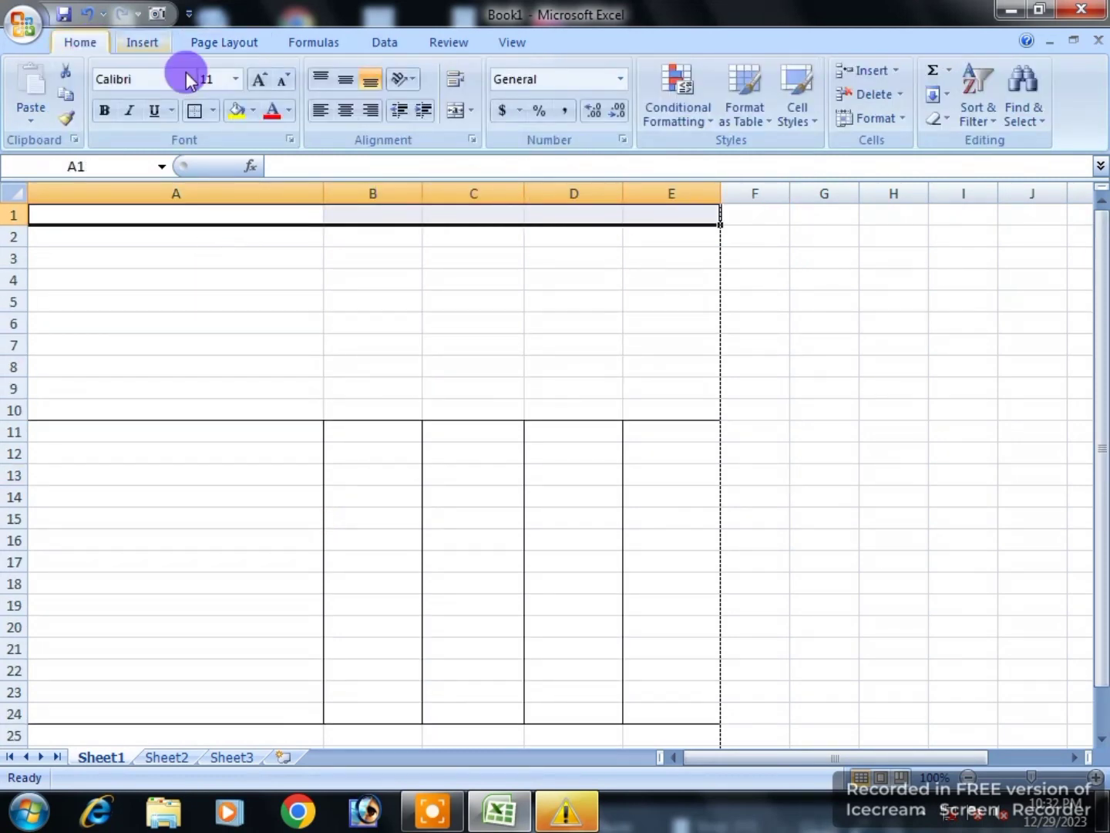
Step: Merge A1:E1 and enter 'BOARD OF INTERMEDIATE & SECONDERY EDUCATION HYDERABAD SINDH'
left_click(455, 115)
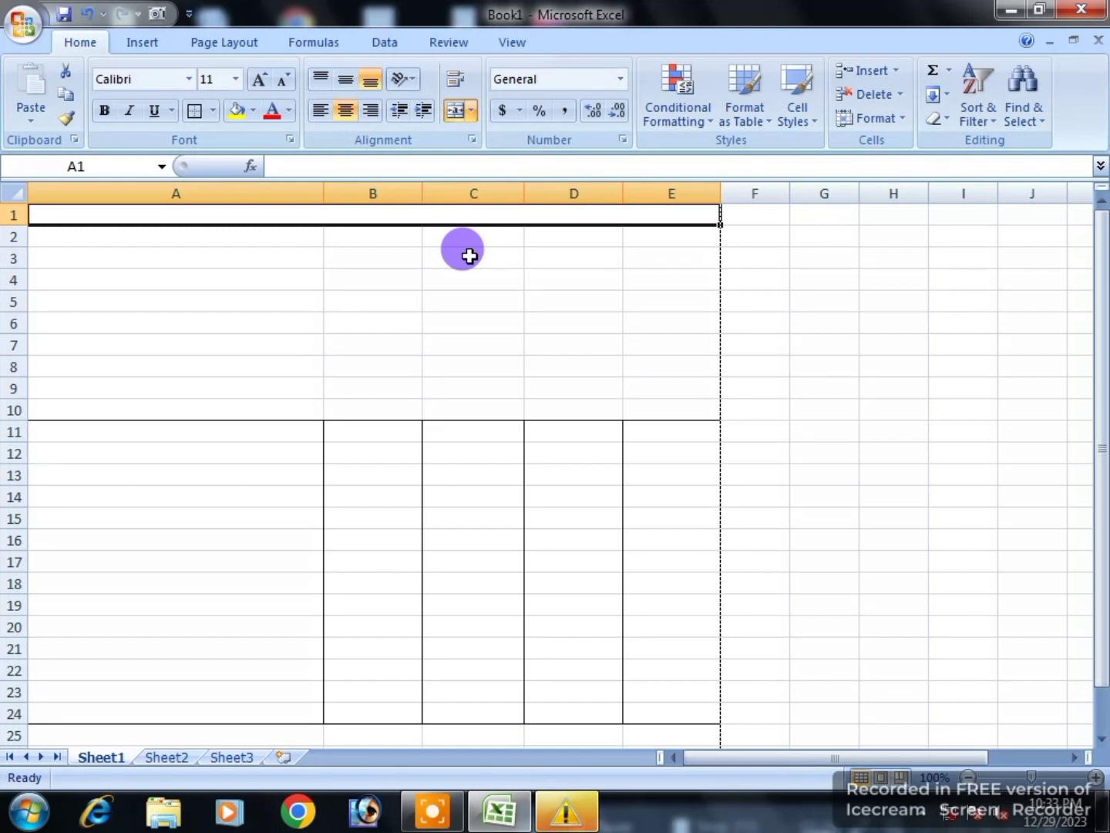
type("BOARD OF INTERME")
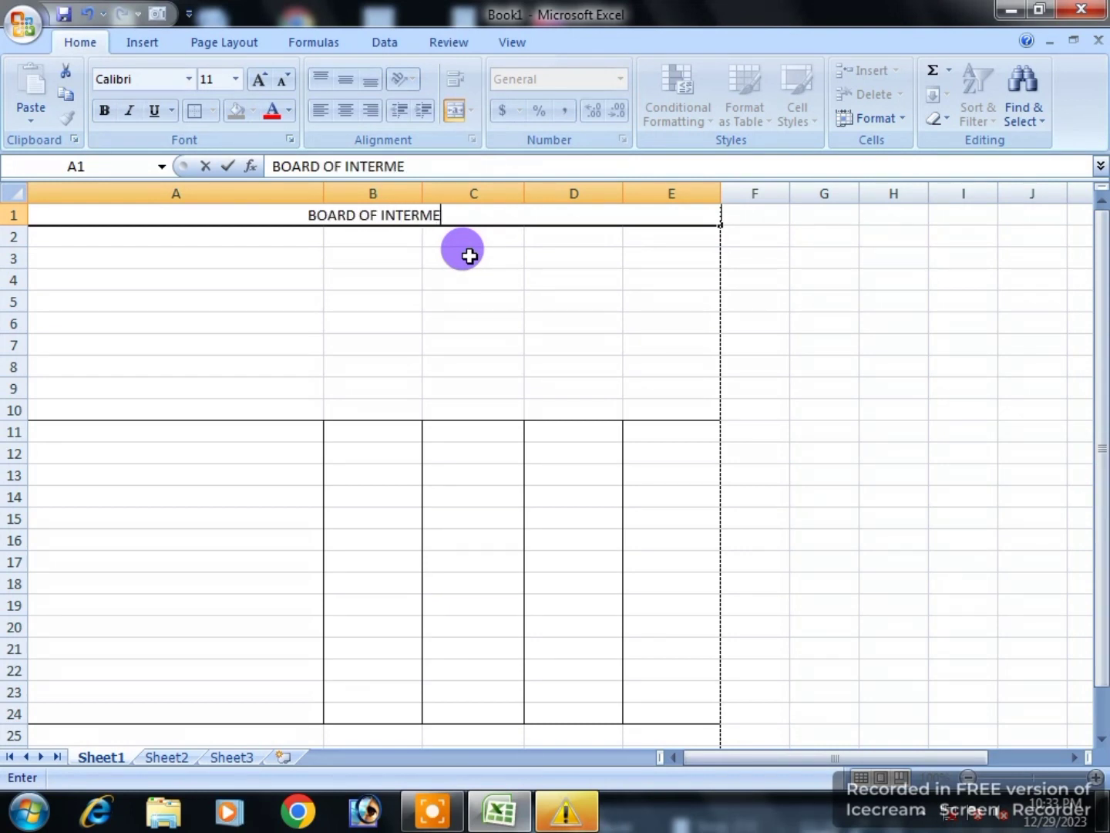
type("DIATE AN")
key("BackSpace")
key("BackSpace")
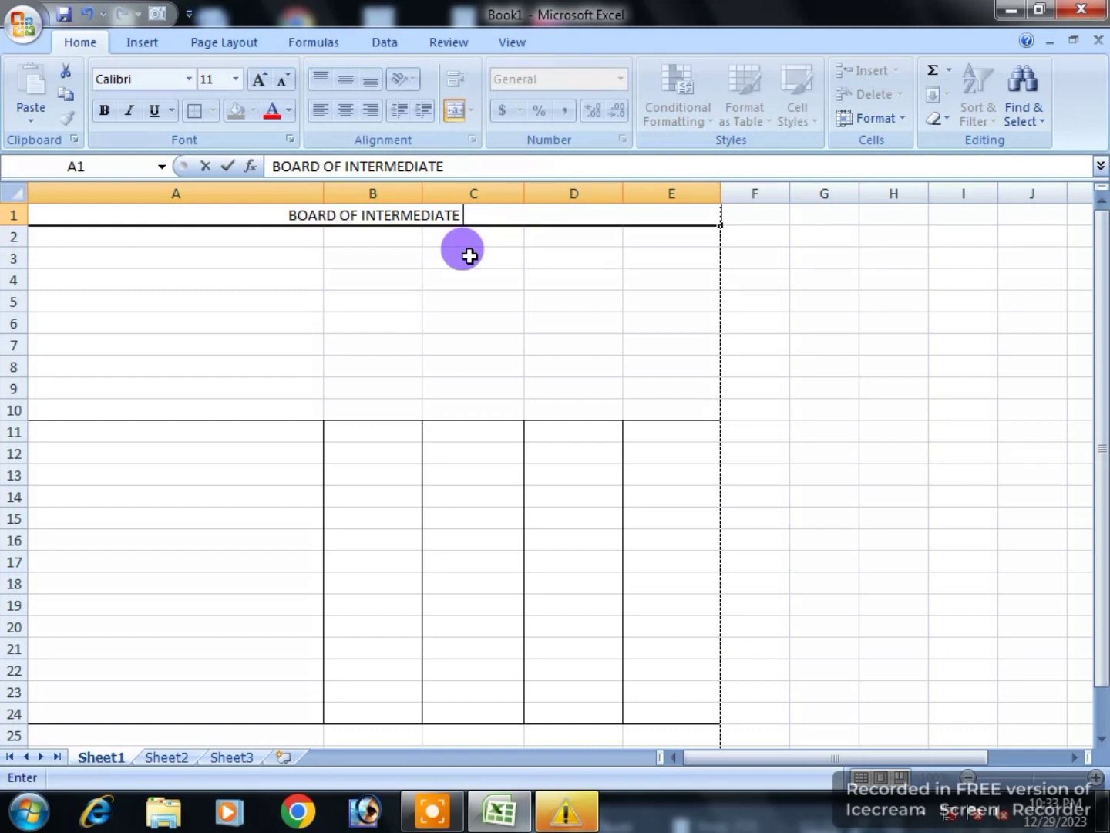
type("& SE")
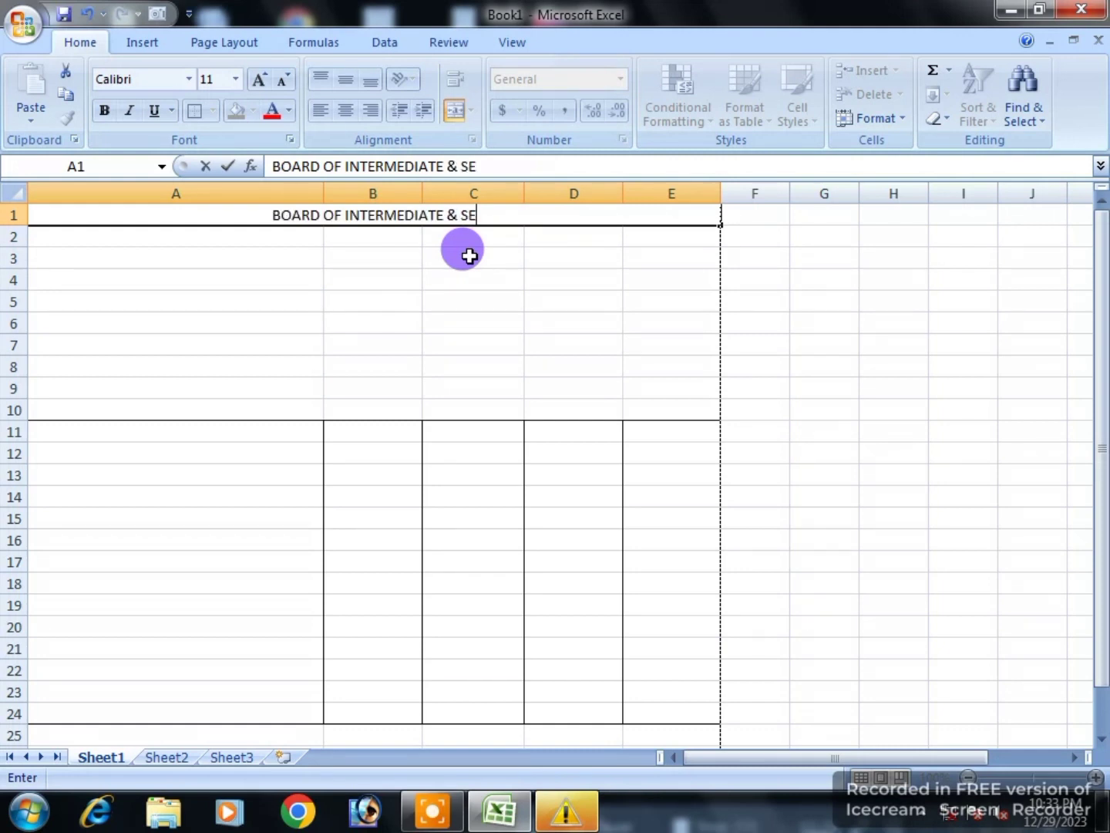
type("CONDERY")
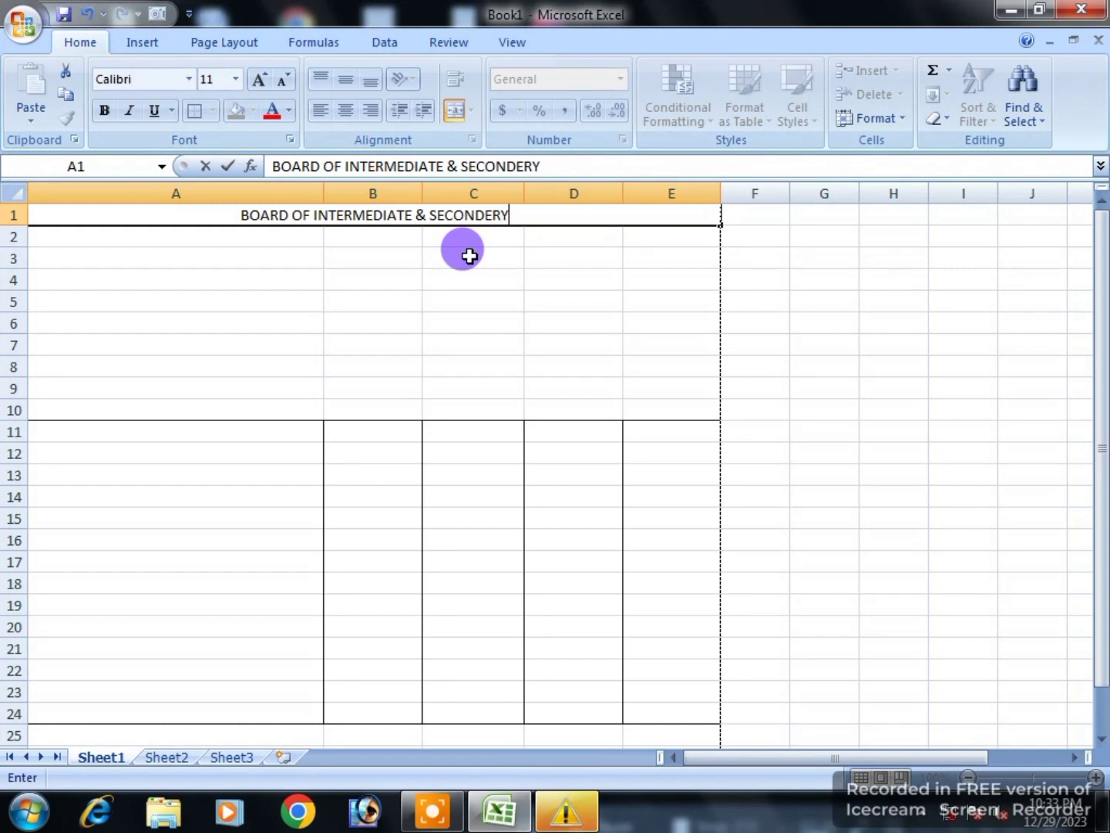
type(" EDUCATION HYDERA")
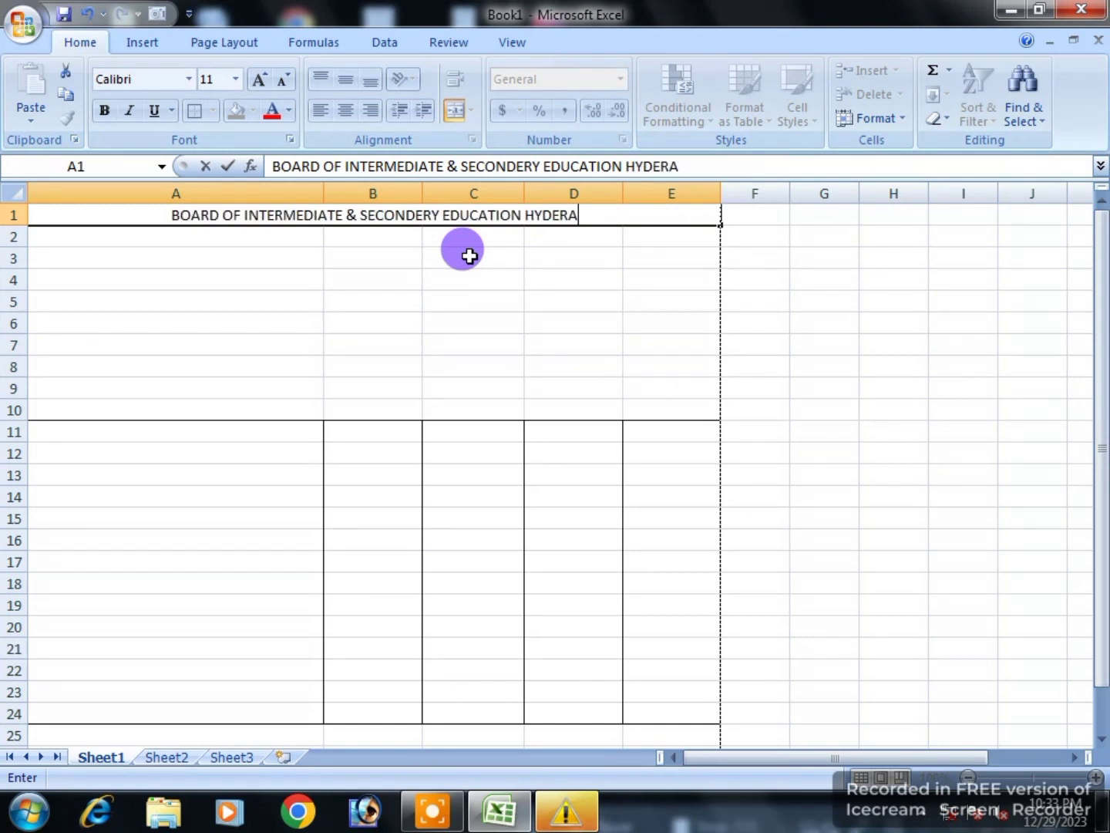
type("BAD SINDH")
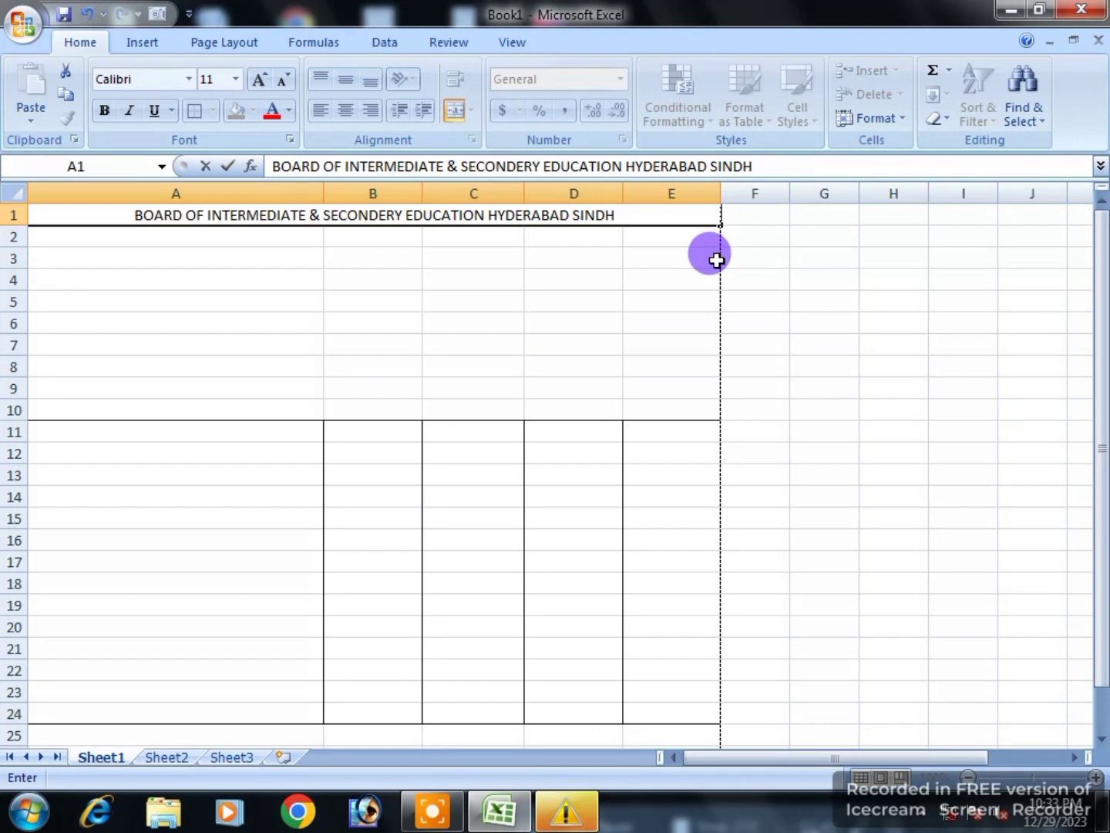
left_click(598, 259)
Step: Make row 1 taller and set the title vertically centred, bold, Arial Narrow 16
left_click(581, 216)
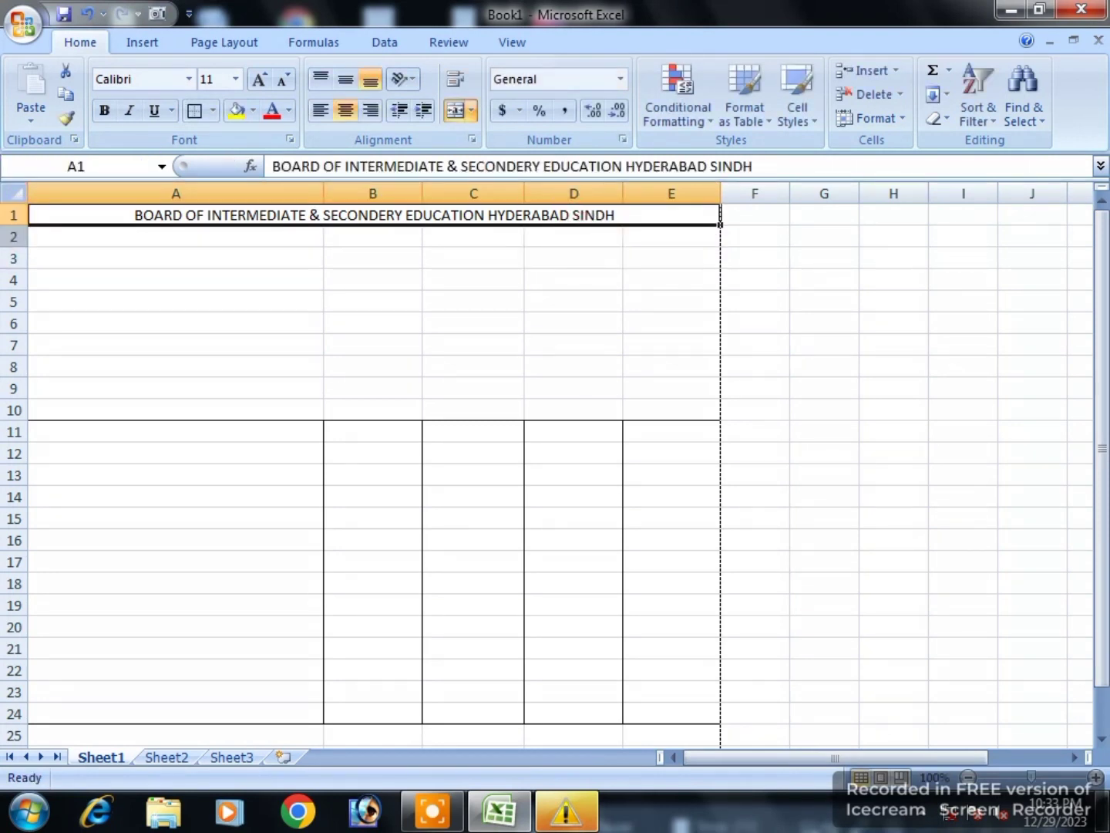
left_click_drag(17, 224, 14, 246)
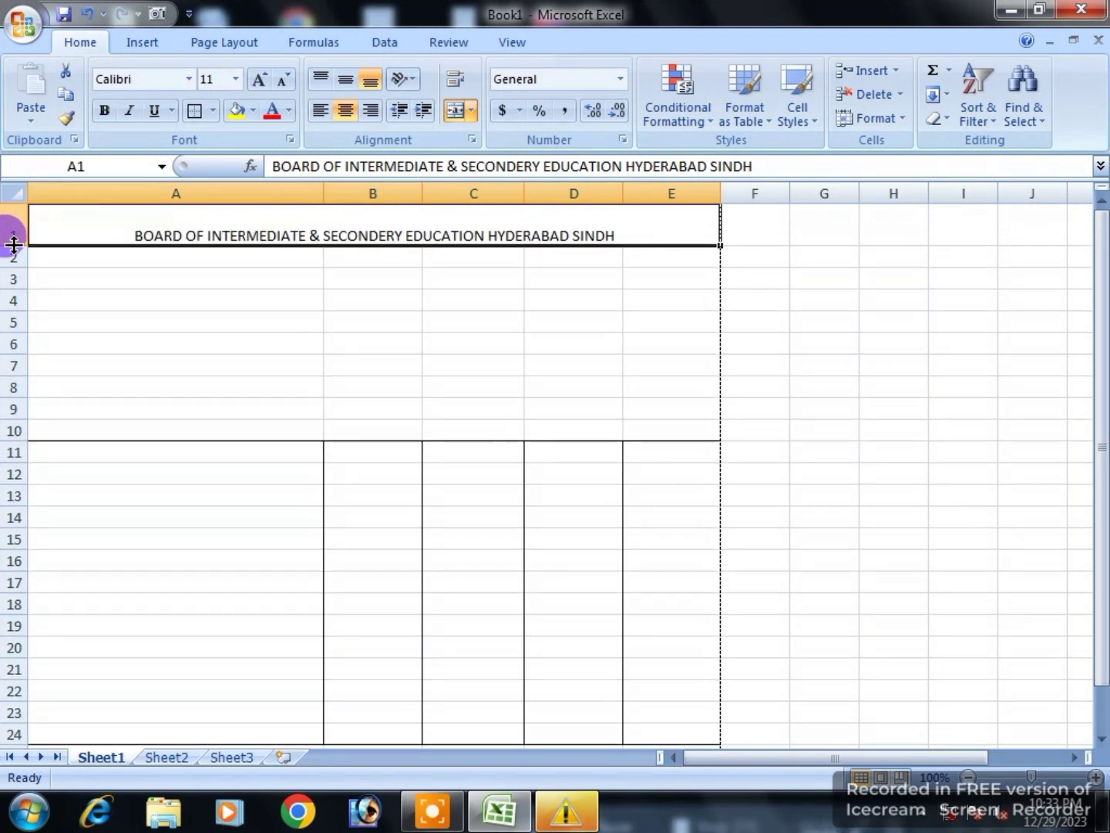
left_click(346, 79)
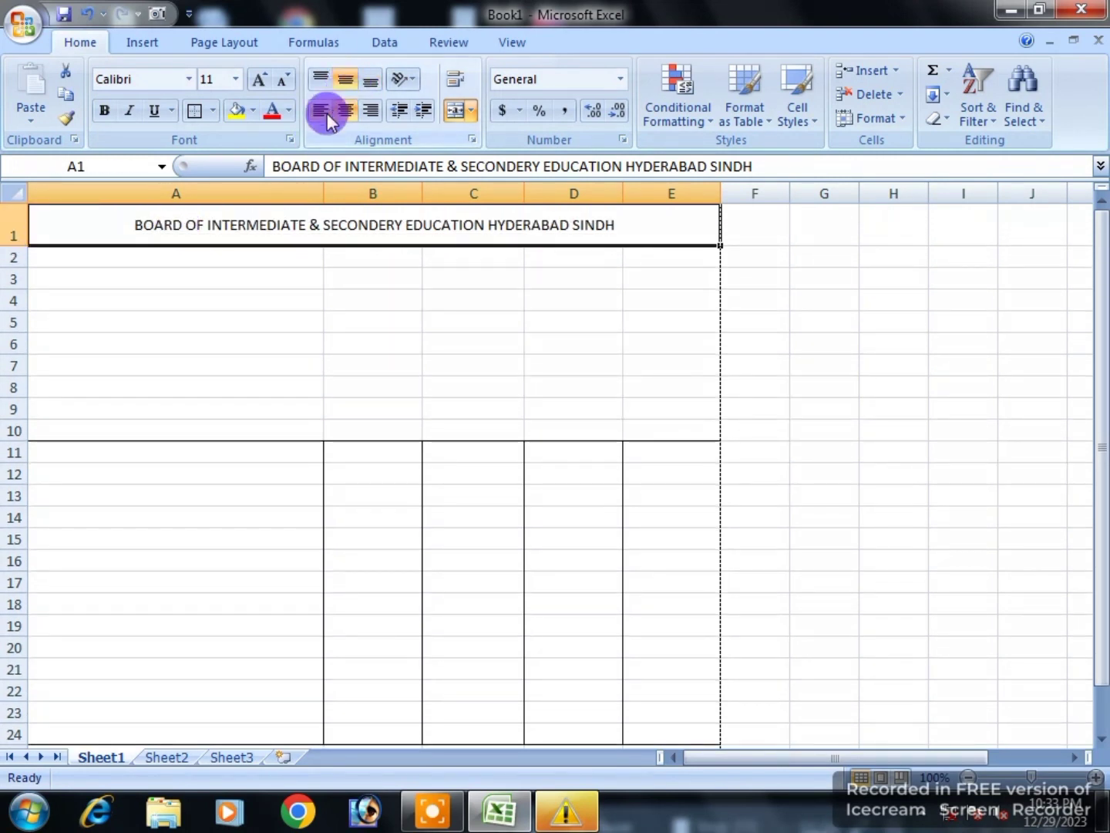
left_click(258, 82)
left_click(257, 81)
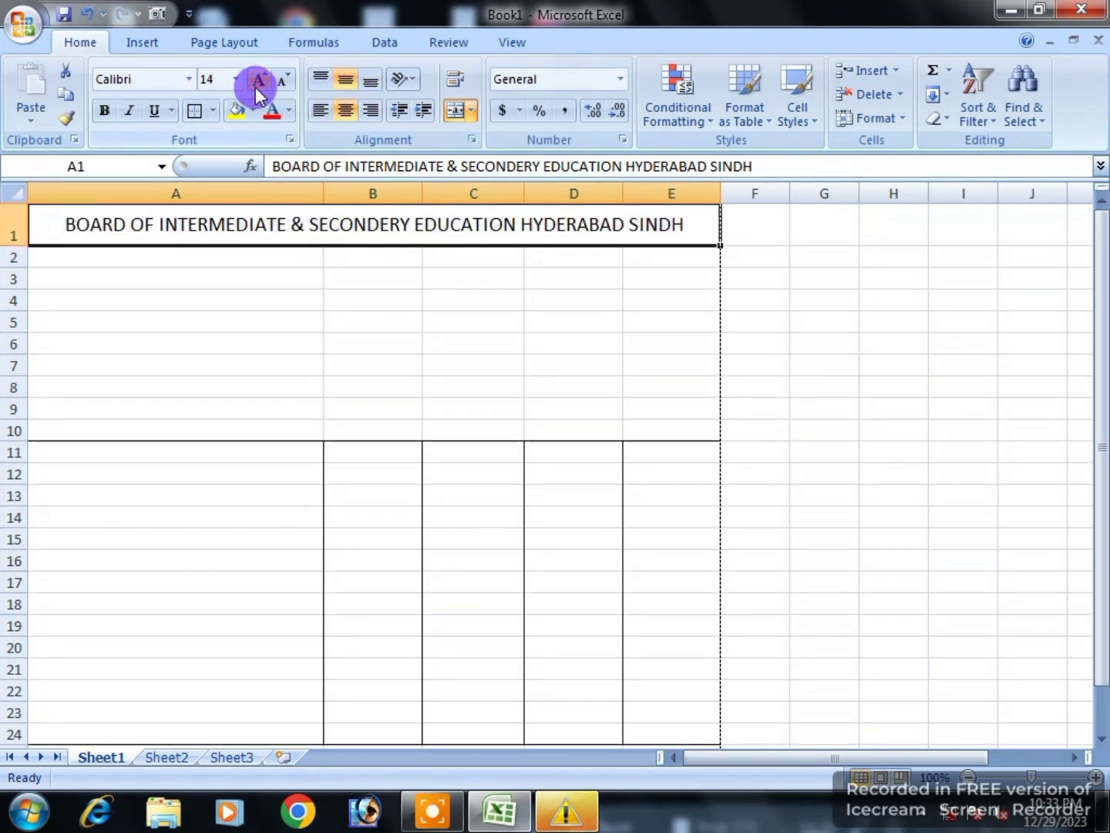
left_click(258, 80)
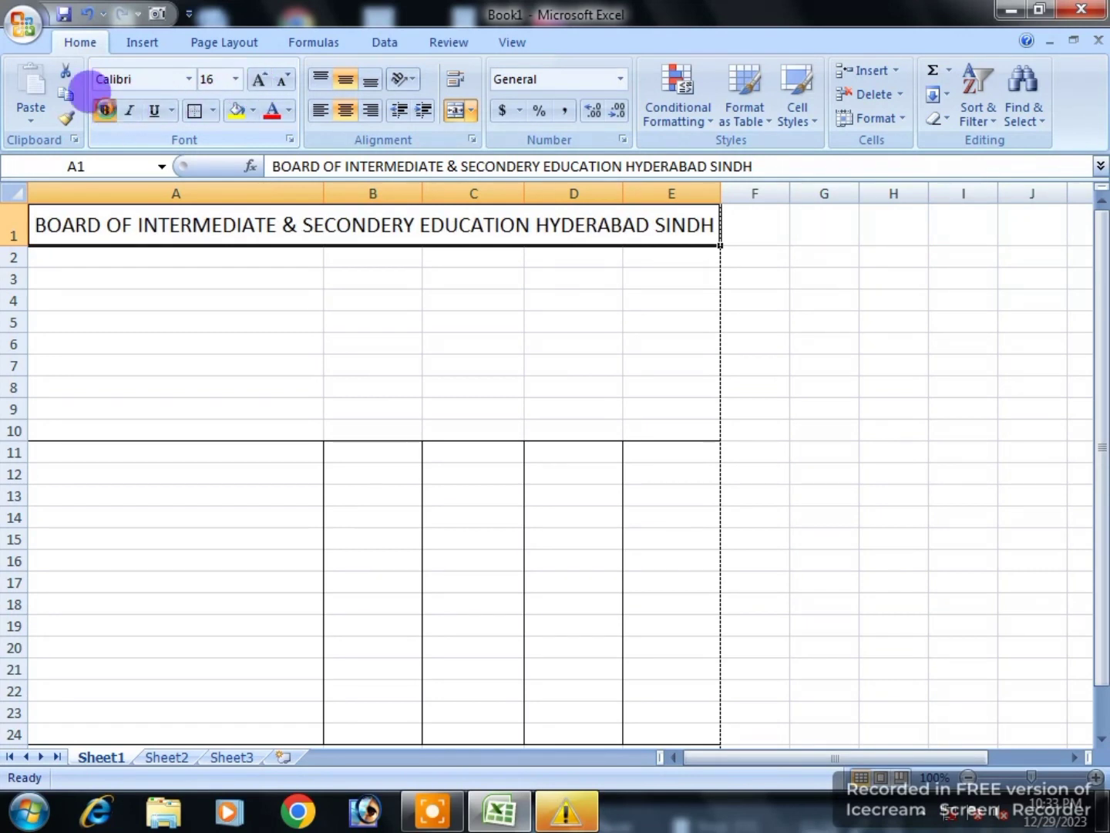
left_click(105, 110)
left_click(188, 79)
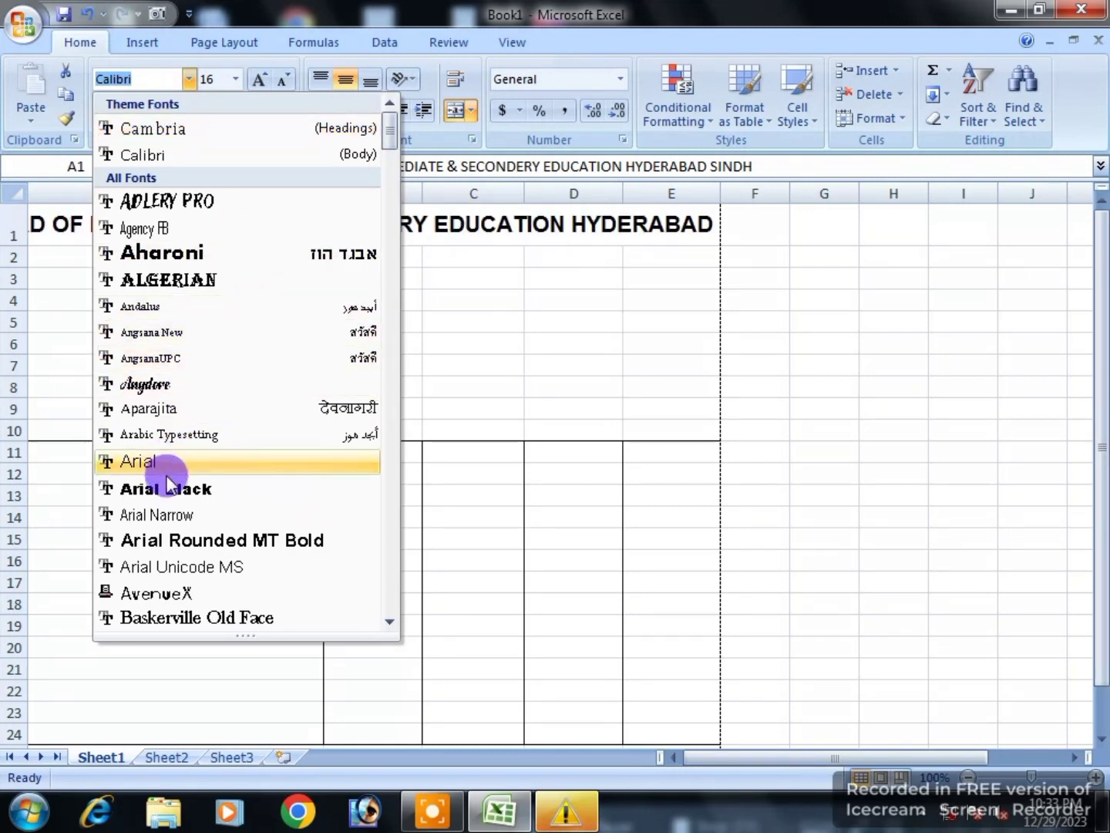
left_click(168, 515)
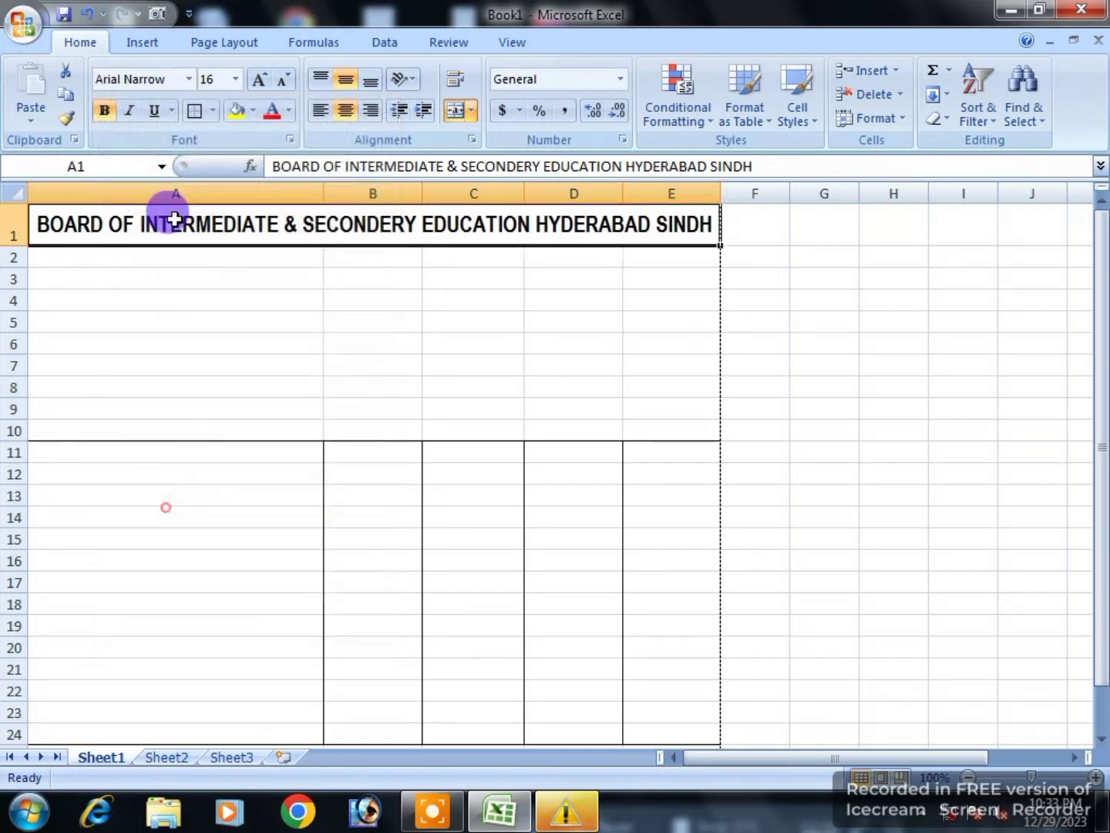
left_click(283, 83)
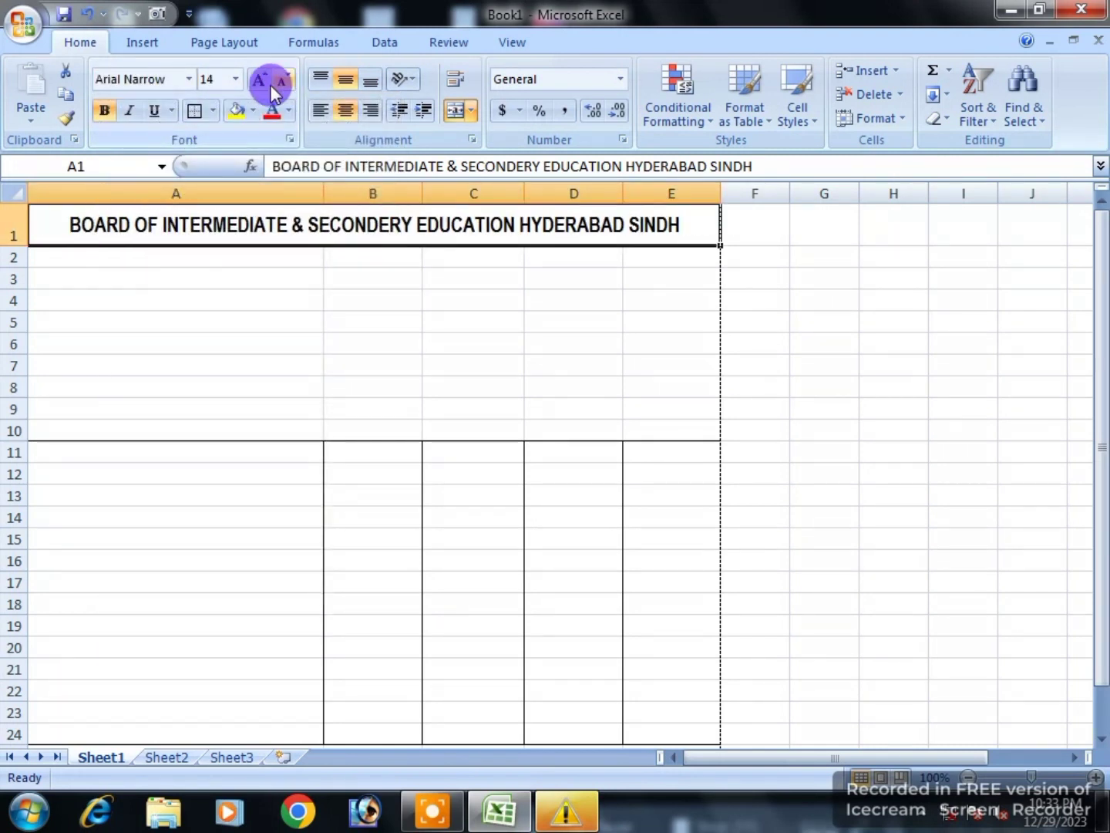
left_click(258, 83)
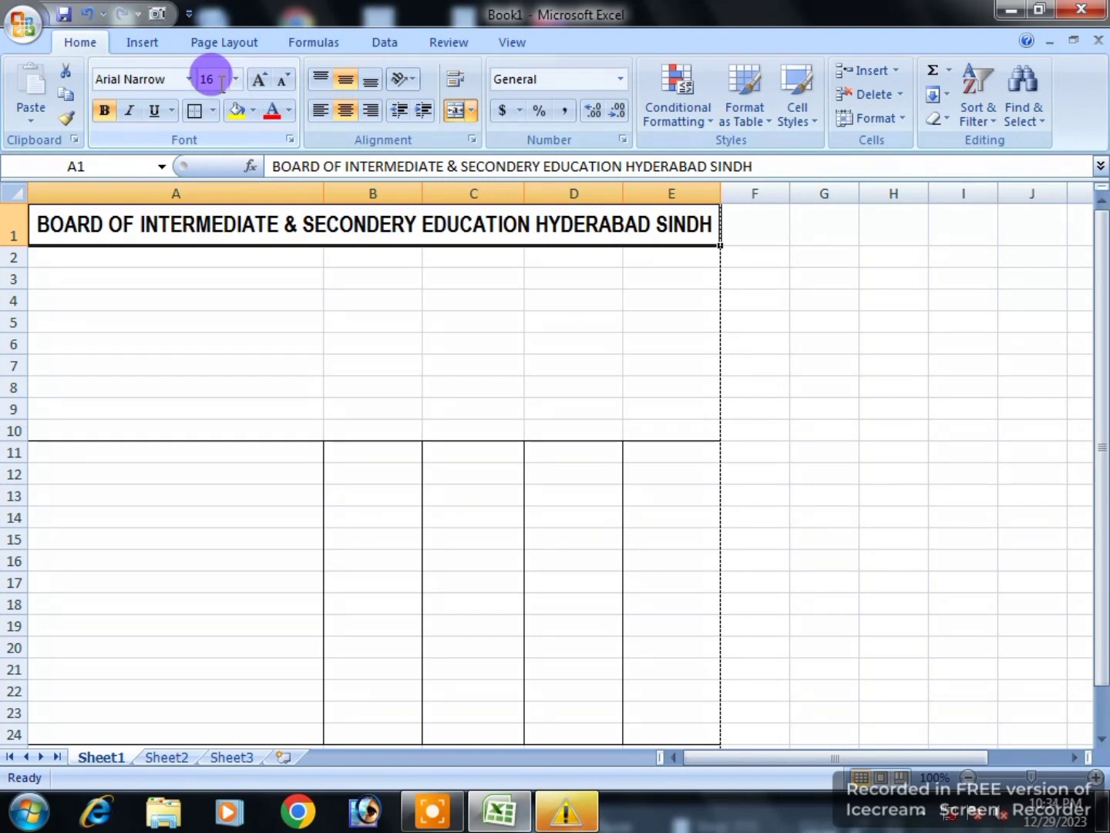
left_click(357, 364)
Step: Give the A1 title a double underline
left_click(363, 232)
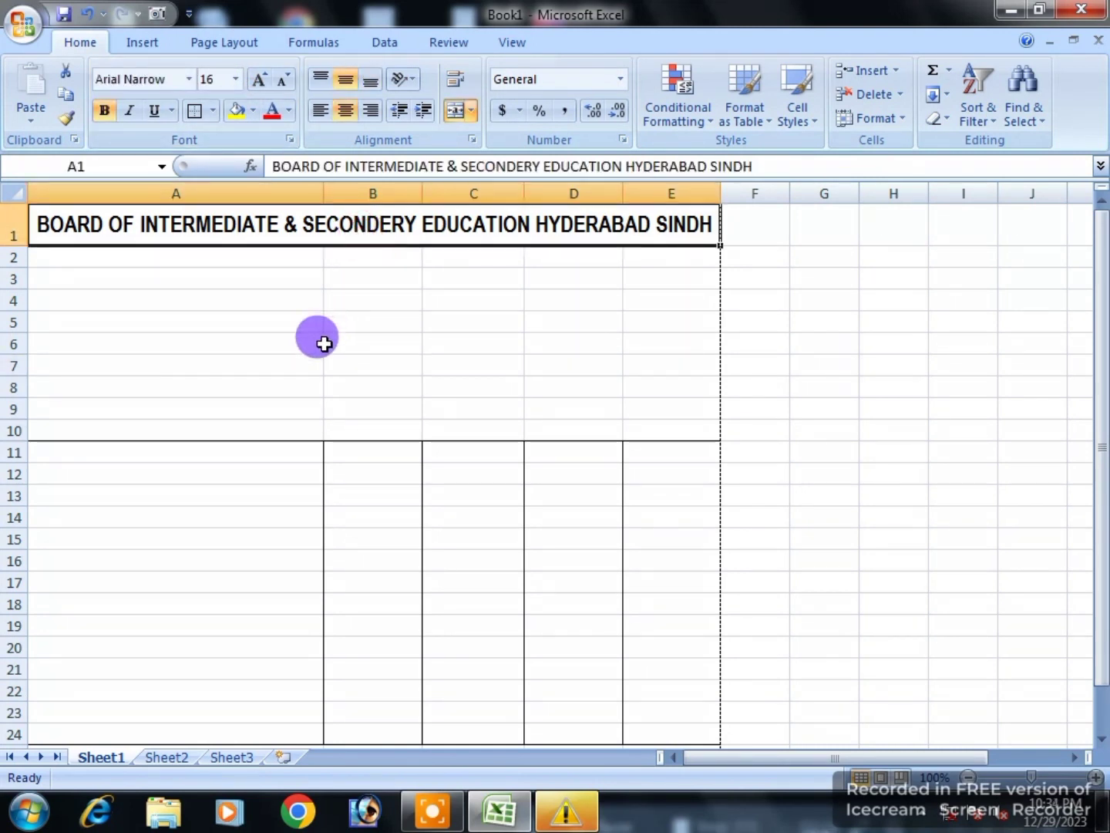
left_click(173, 110)
left_click(164, 161)
left_click(345, 277)
left_click(305, 232)
left_click(308, 296)
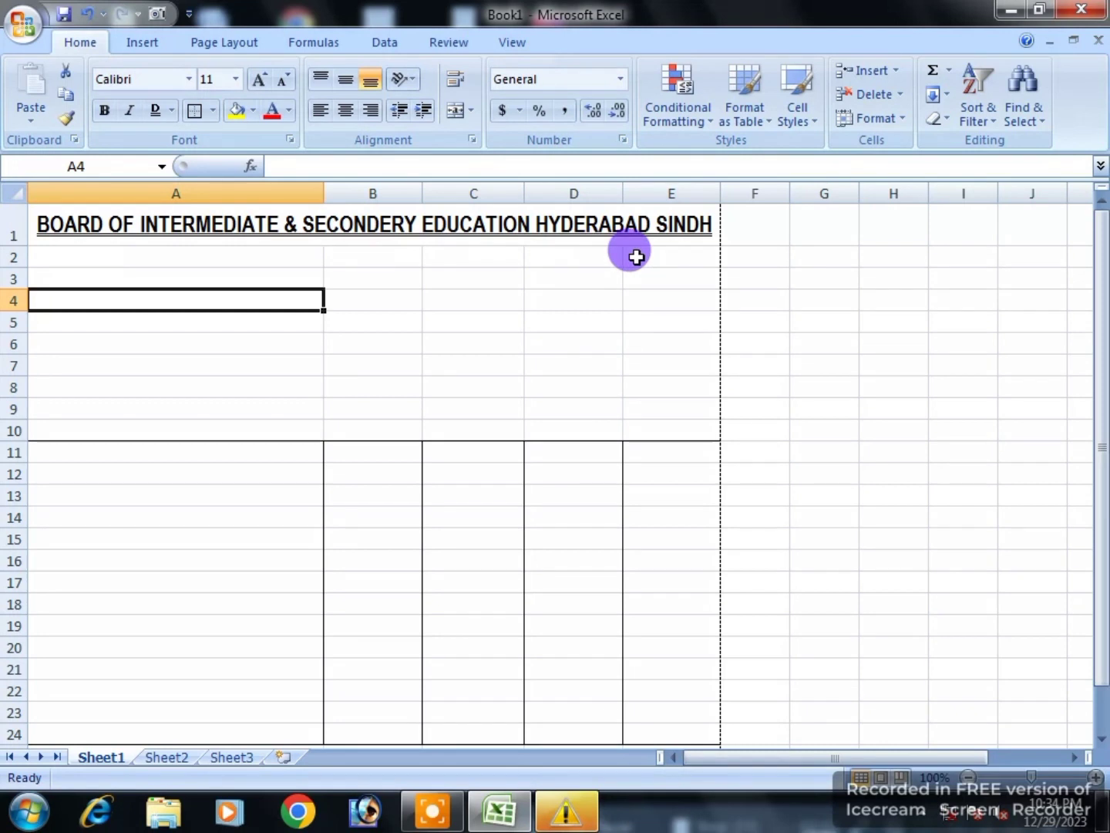
Step: Merge B2:C2 and enter the heading MARKS CERTIFICATE
left_click(585, 260)
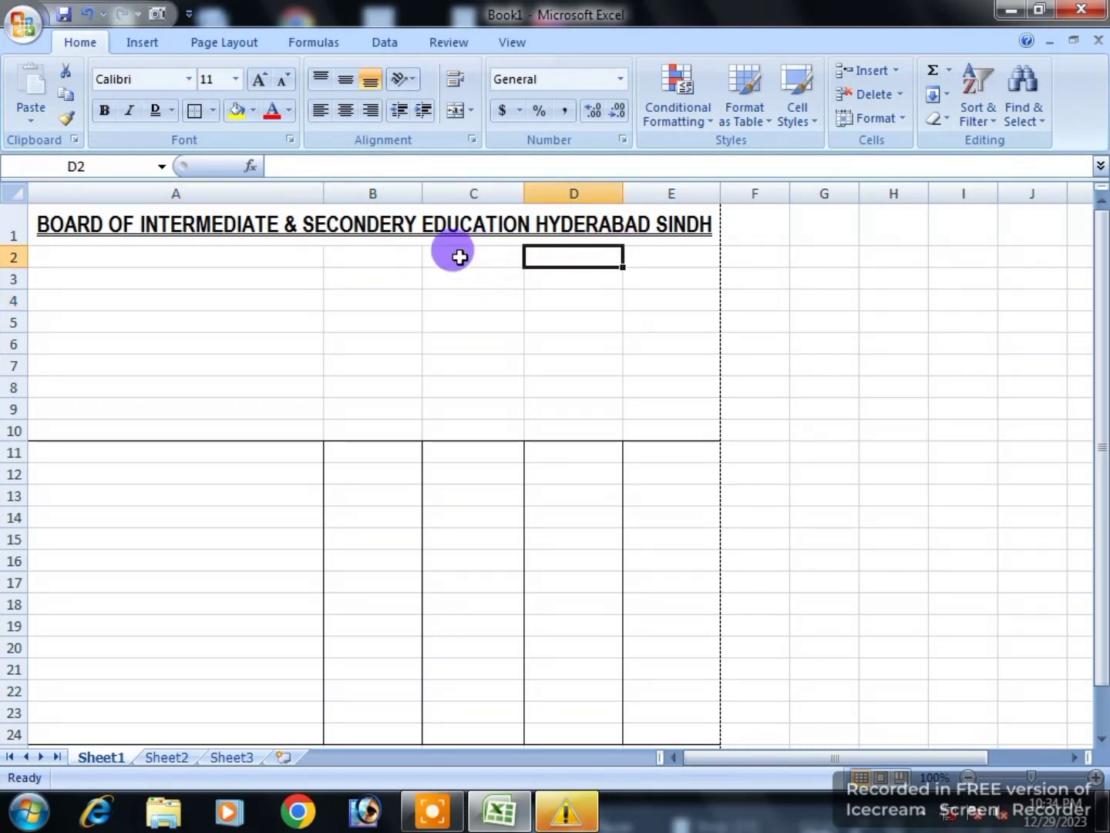
left_click_drag(404, 256, 464, 257)
left_click(453, 111)
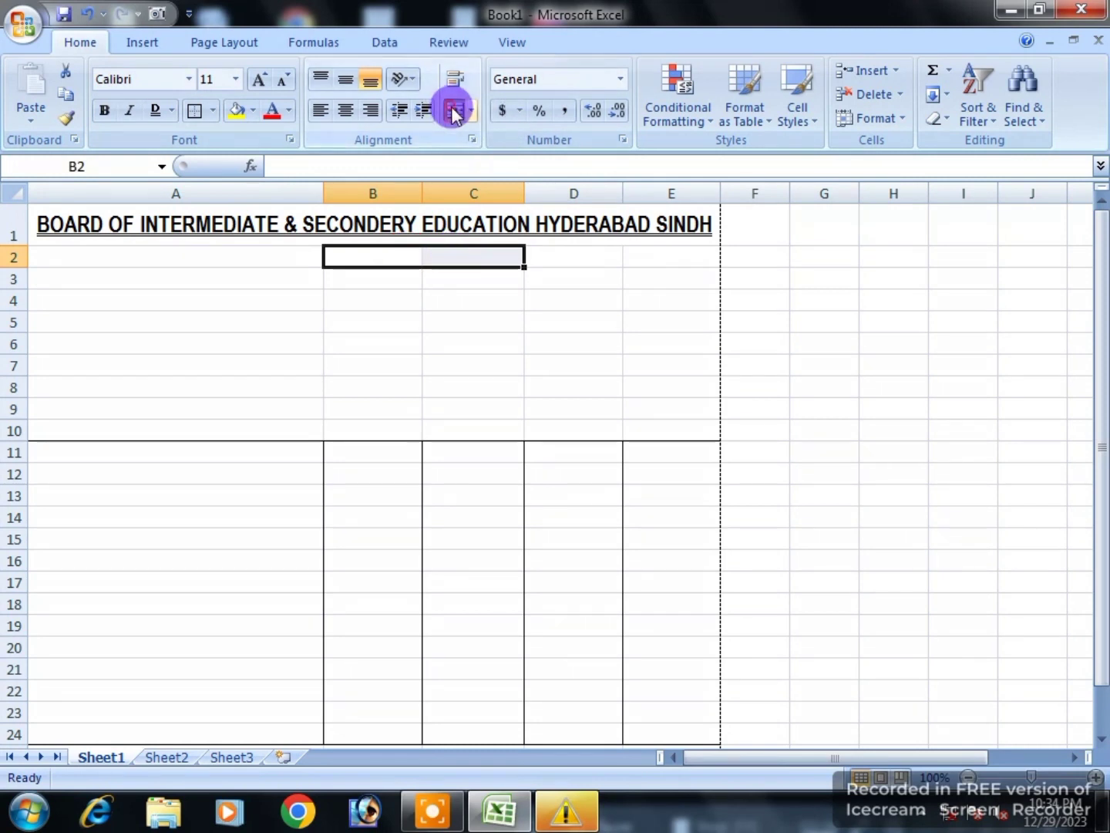
type("MA")
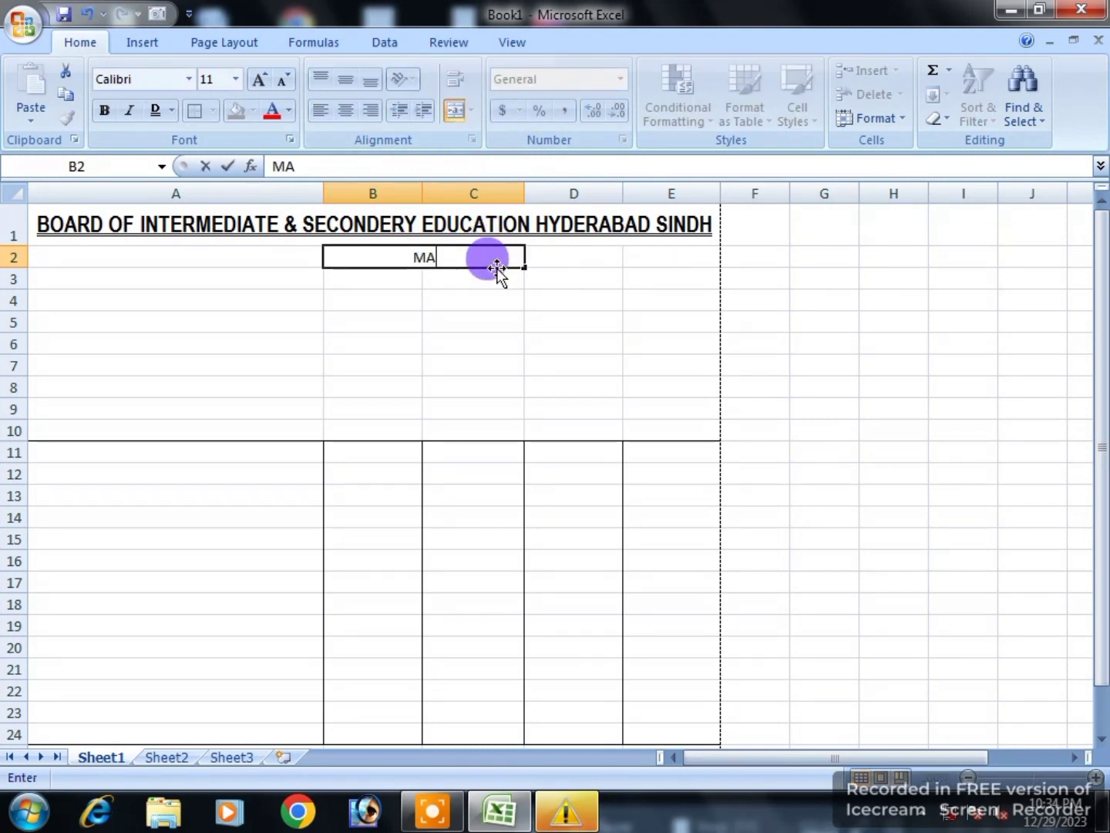
type("RKS CERTIFICATE")
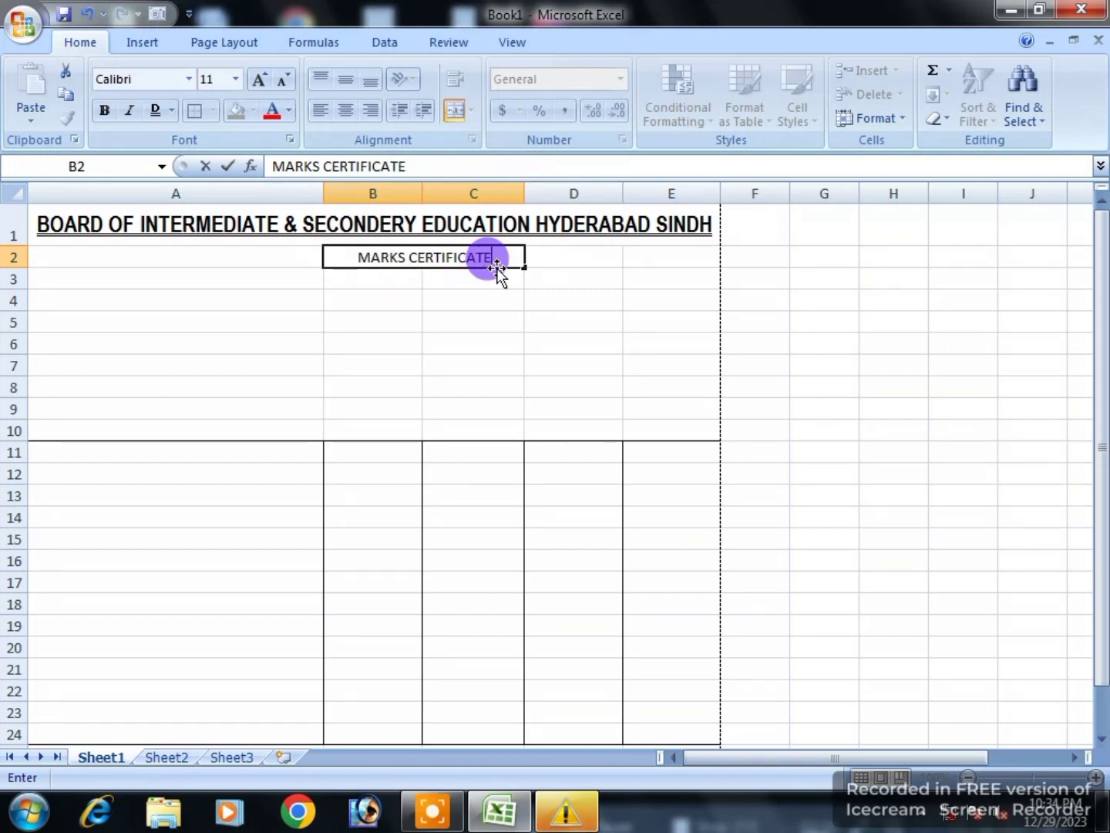
key("Tab")
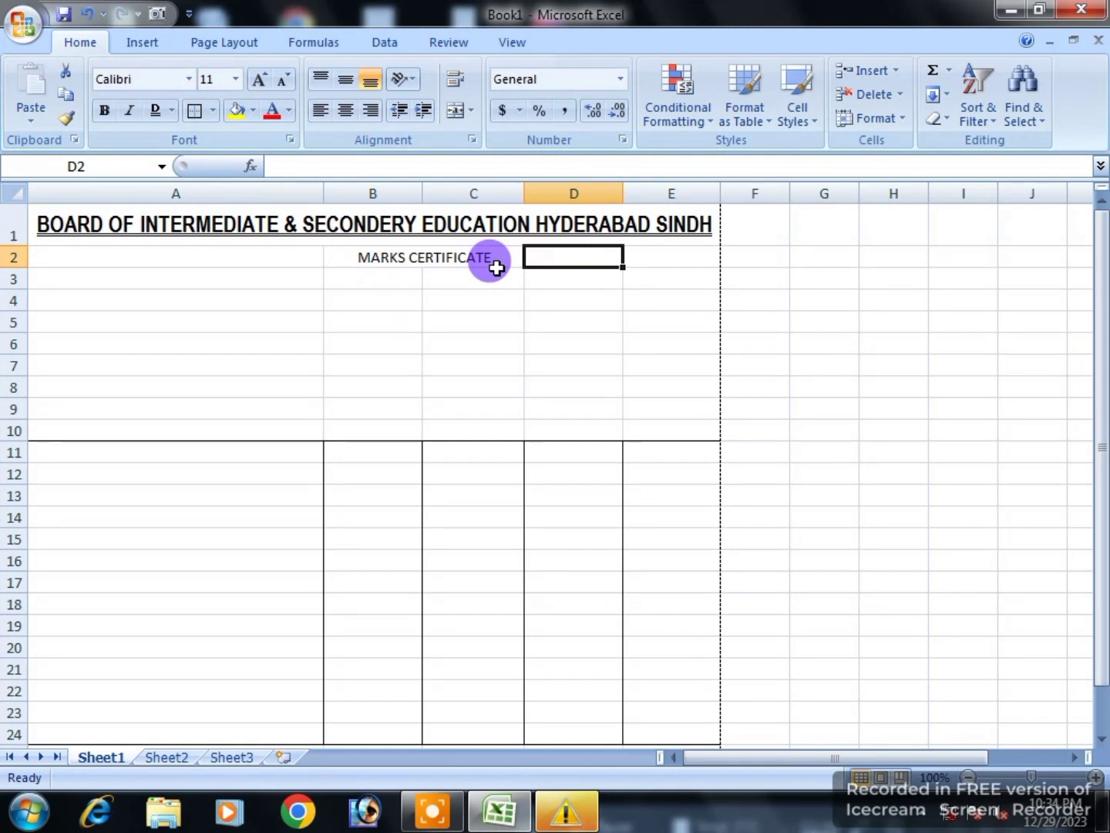
Step: Enter GROUP and SCIENCE in D2:E2, and SEAT NO with the seat number in D3:E3
type("GROUP")
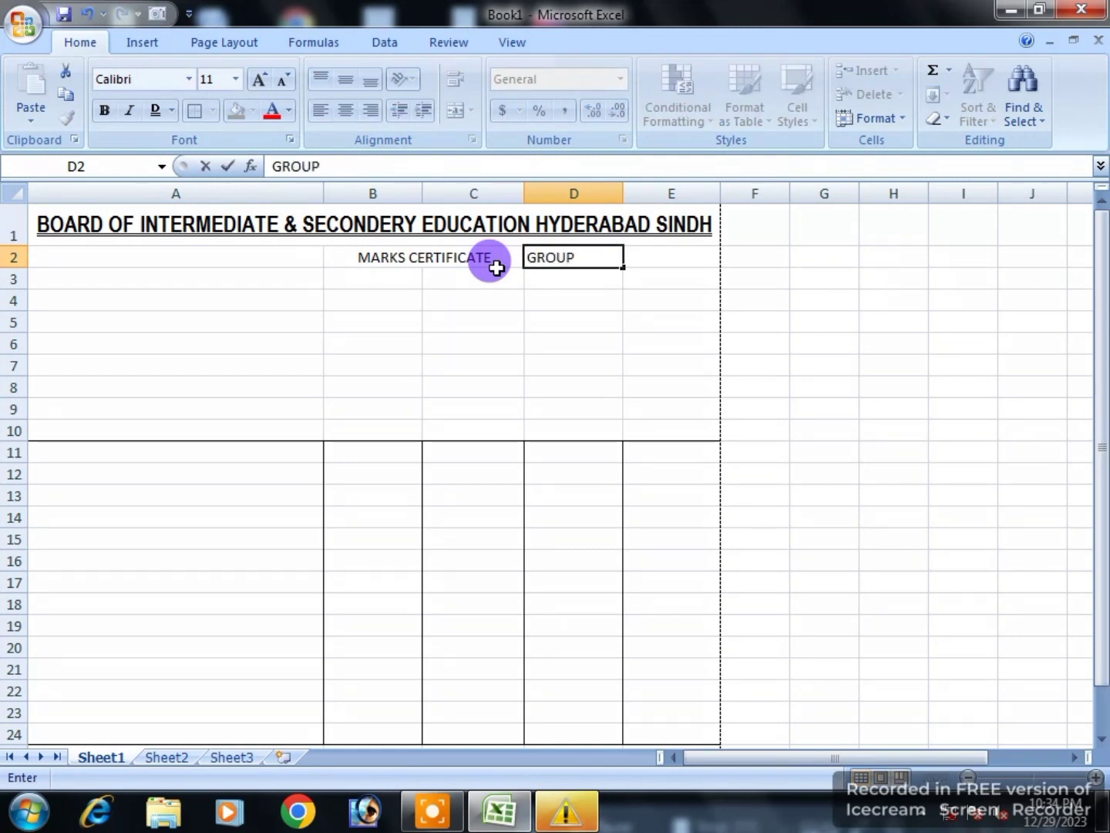
key("Tab")
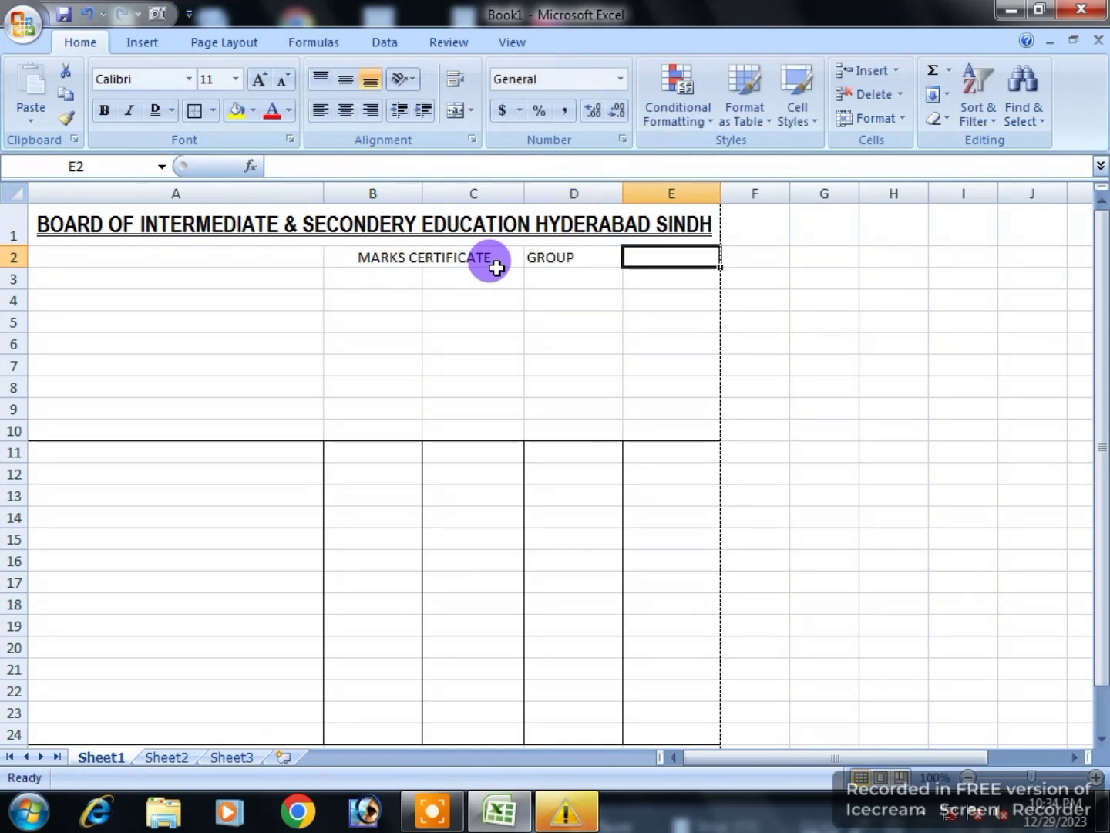
type("SCIENCE")
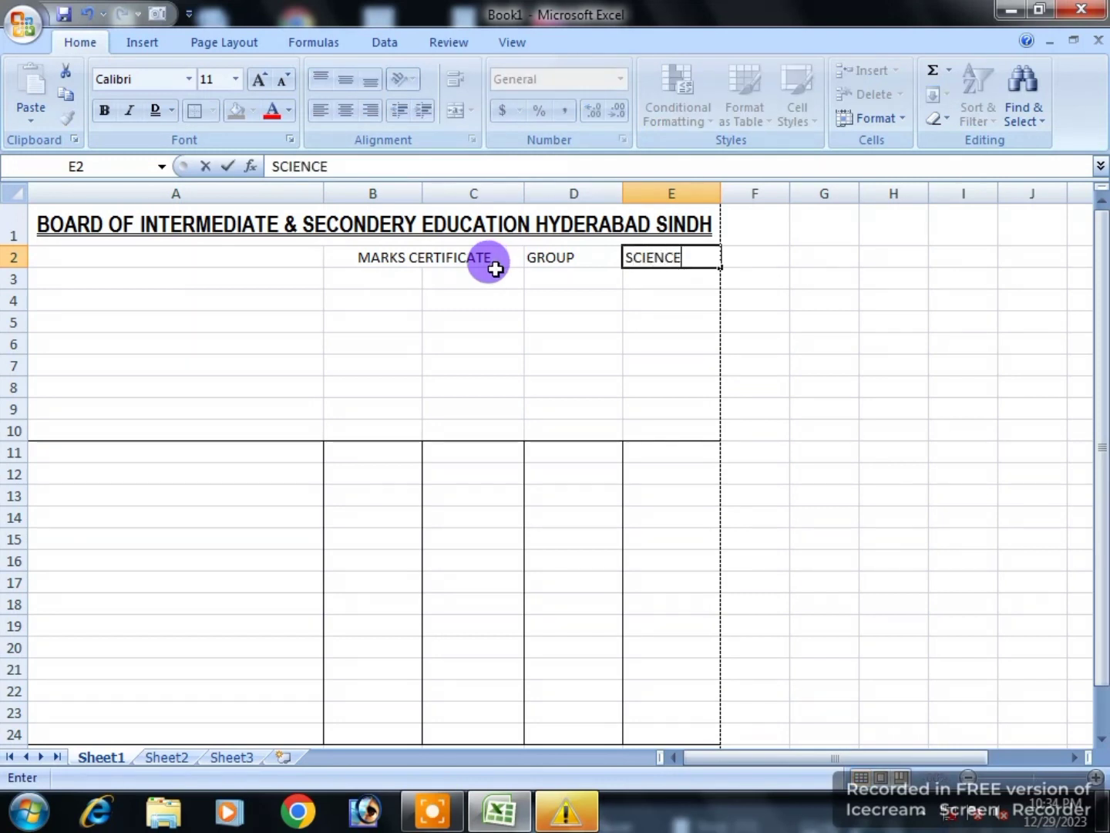
key("Left")
key("Down")
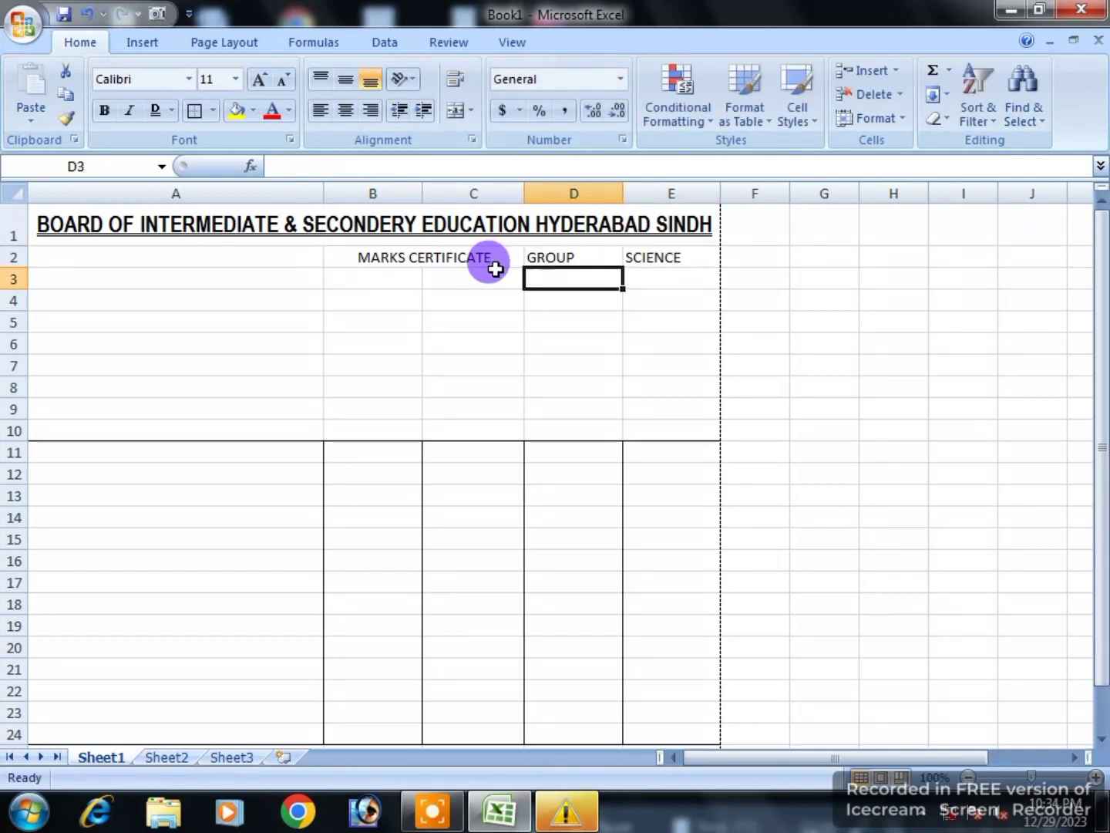
type("SEAT NO")
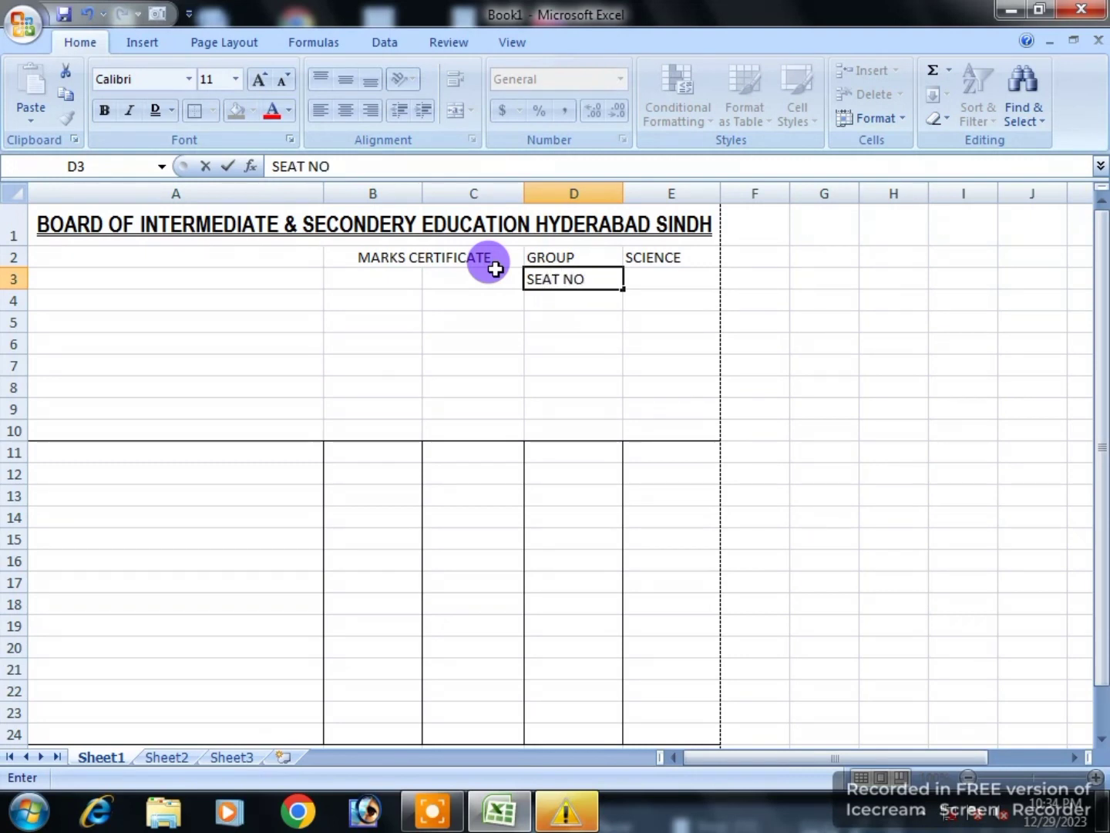
key("Tab")
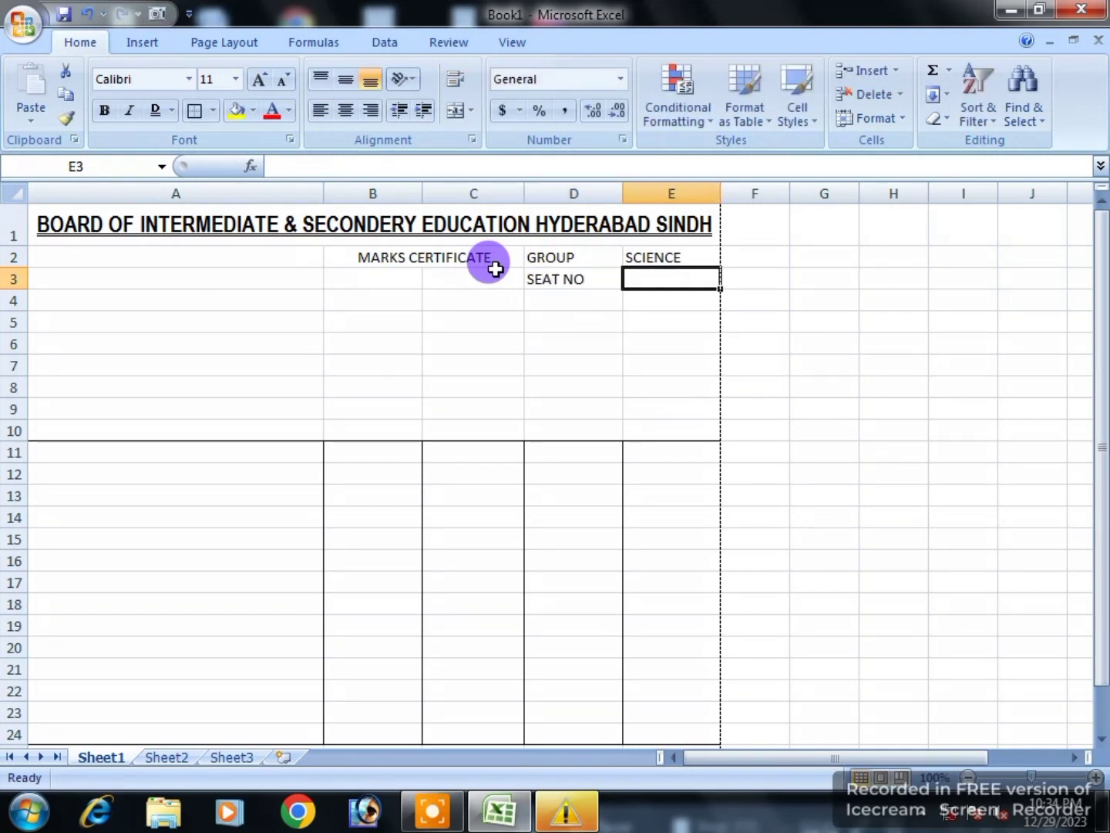
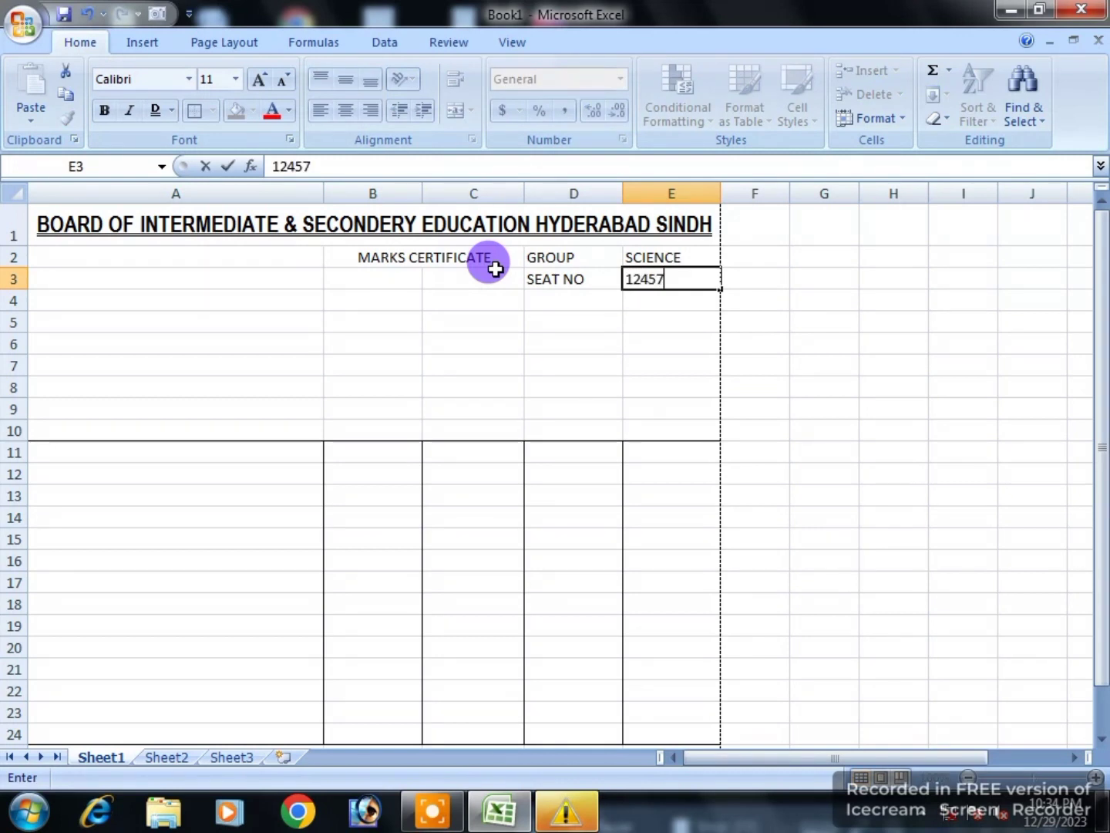
left_click(600, 344)
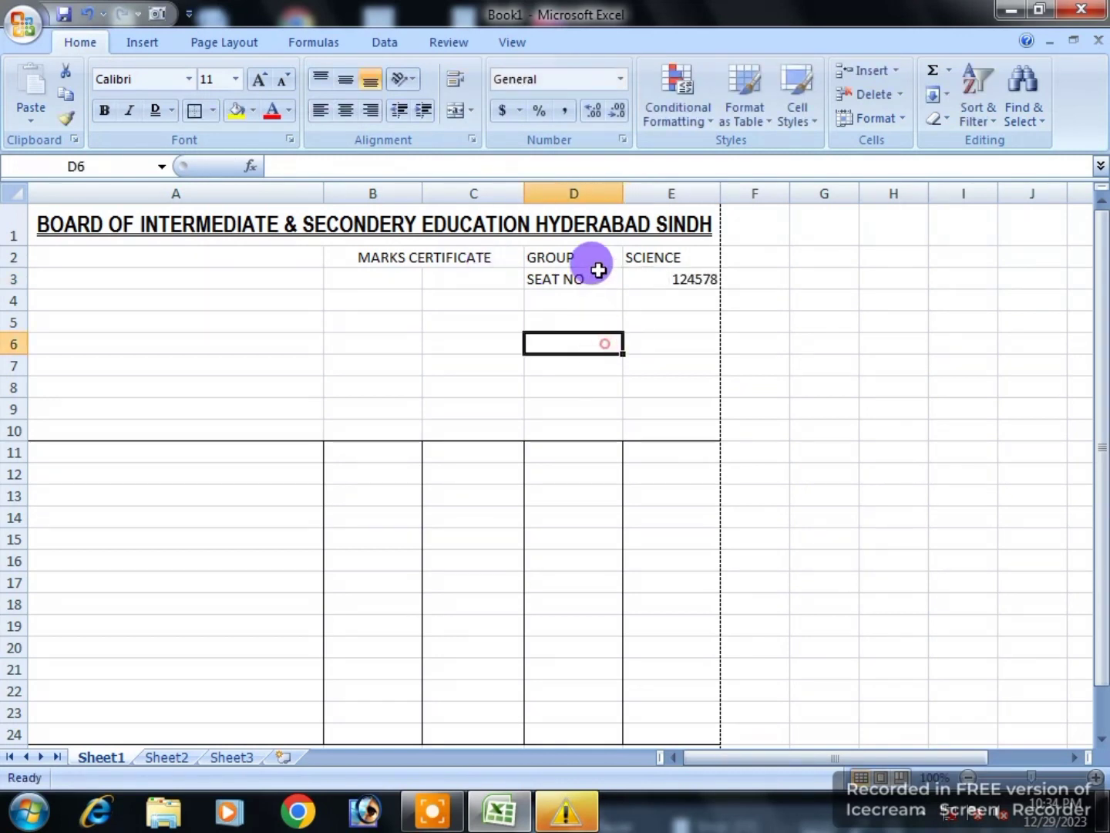
Step: Right-align the SCIENCE and seat number values in E2:E3
left_click_drag(625, 257, 677, 277)
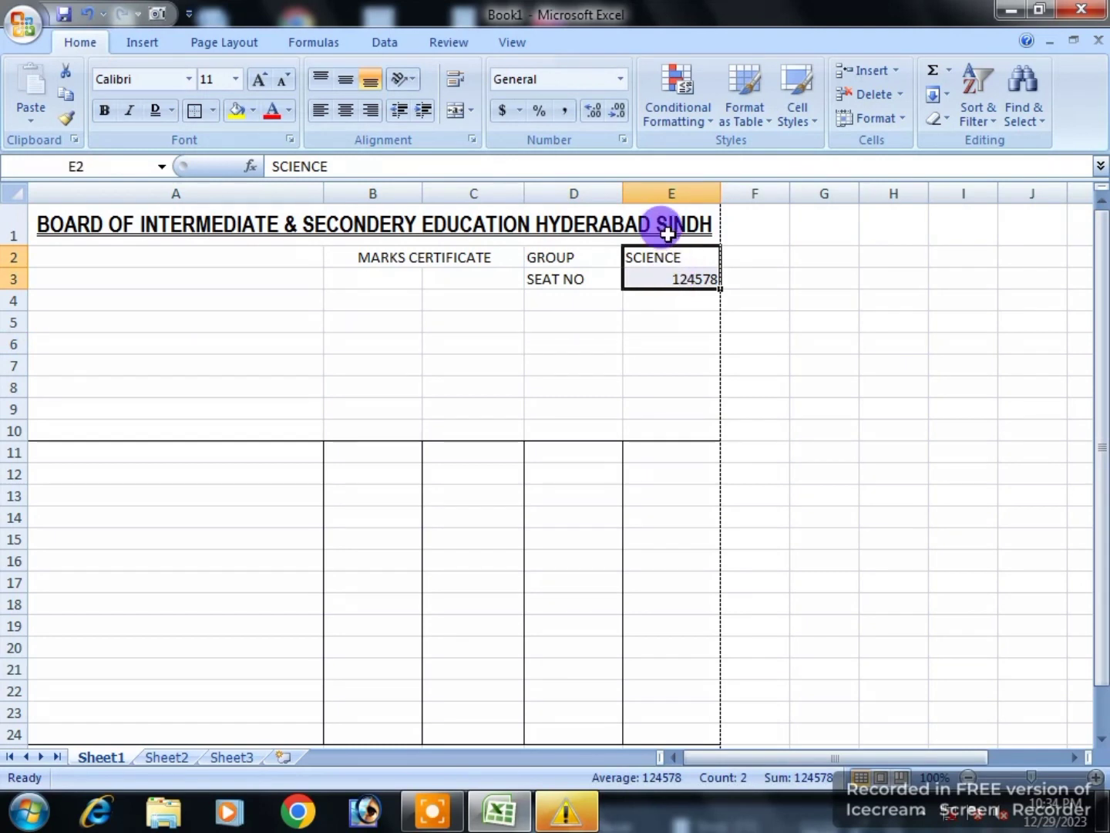
left_click(370, 109)
left_click_drag(535, 257, 550, 272)
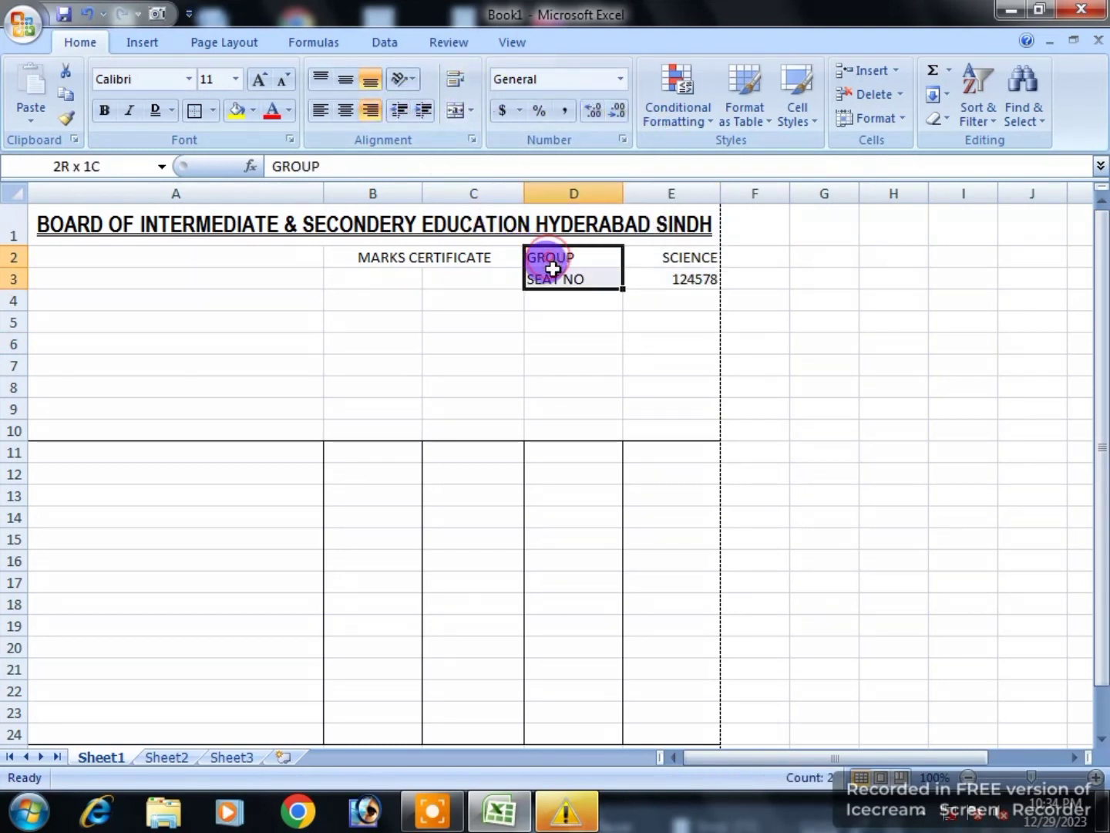
Step: Right-align GROUP and SEAT NO, and bold MARKS CERTIFICATE plus the D2:E3 details
left_click(370, 110)
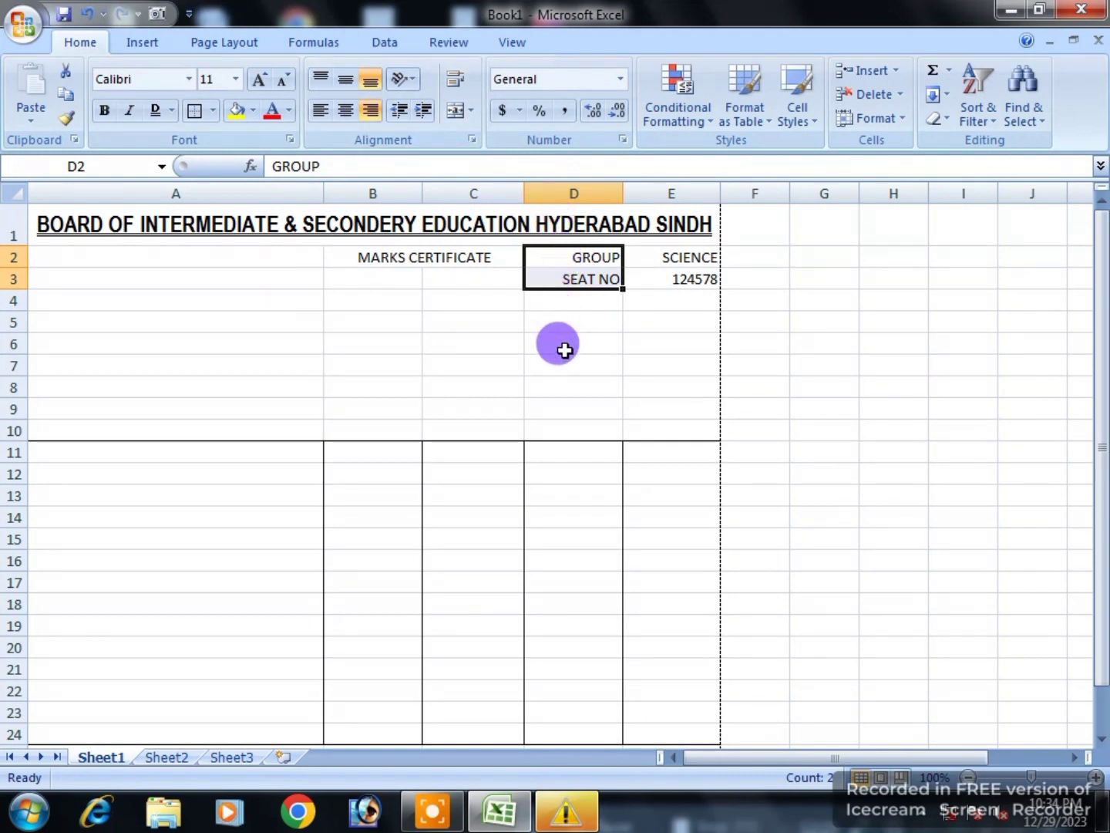
left_click(473, 255)
left_click(104, 110)
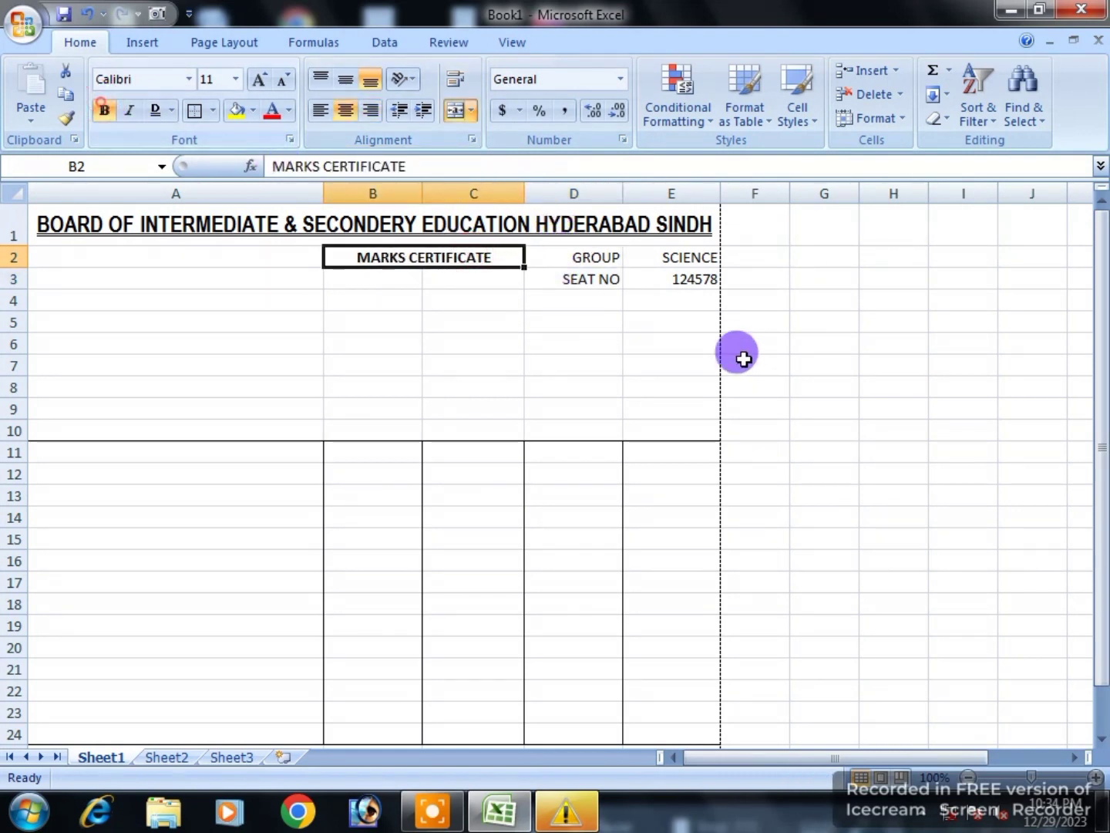
left_click(740, 356)
left_click_drag(601, 258, 653, 279)
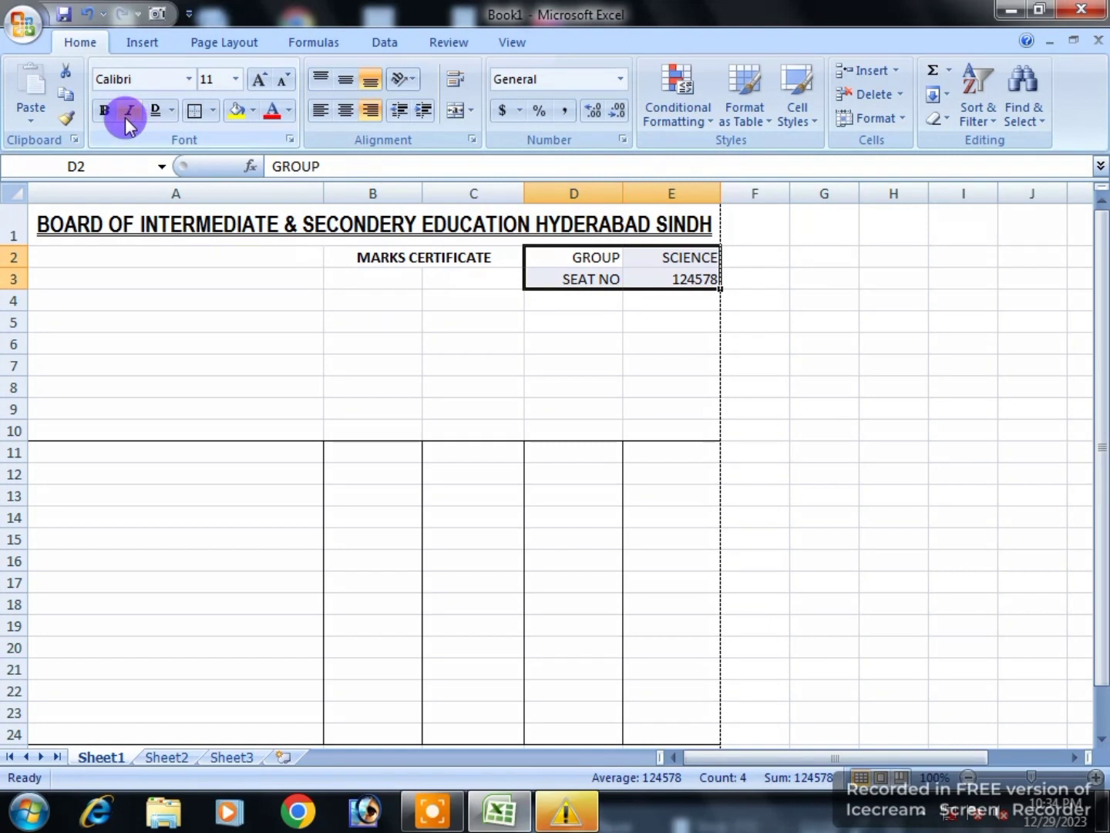
left_click(104, 110)
left_click(486, 369)
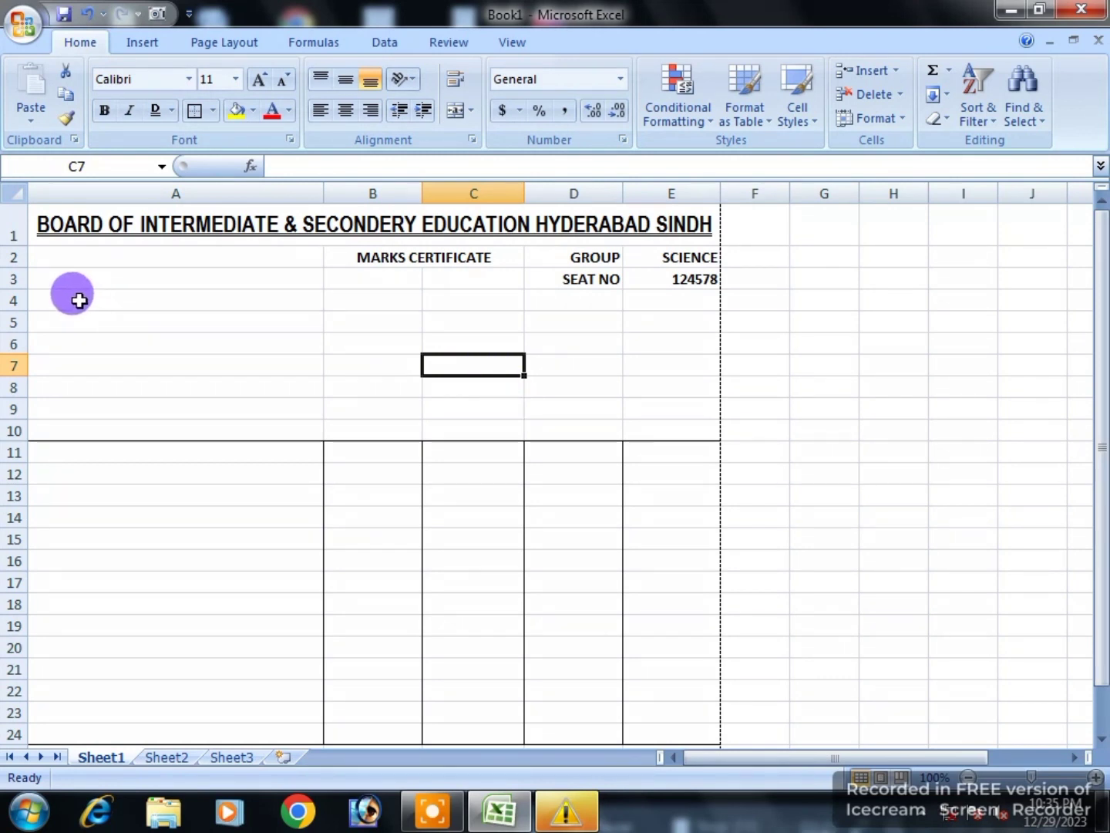
Step: Merge A5:E5 and enter 'SECONDERY SCHOOL CERTIFICATE PART I AND II ANNAUL EXAMINATION 2023'
left_click_drag(78, 303, 679, 297)
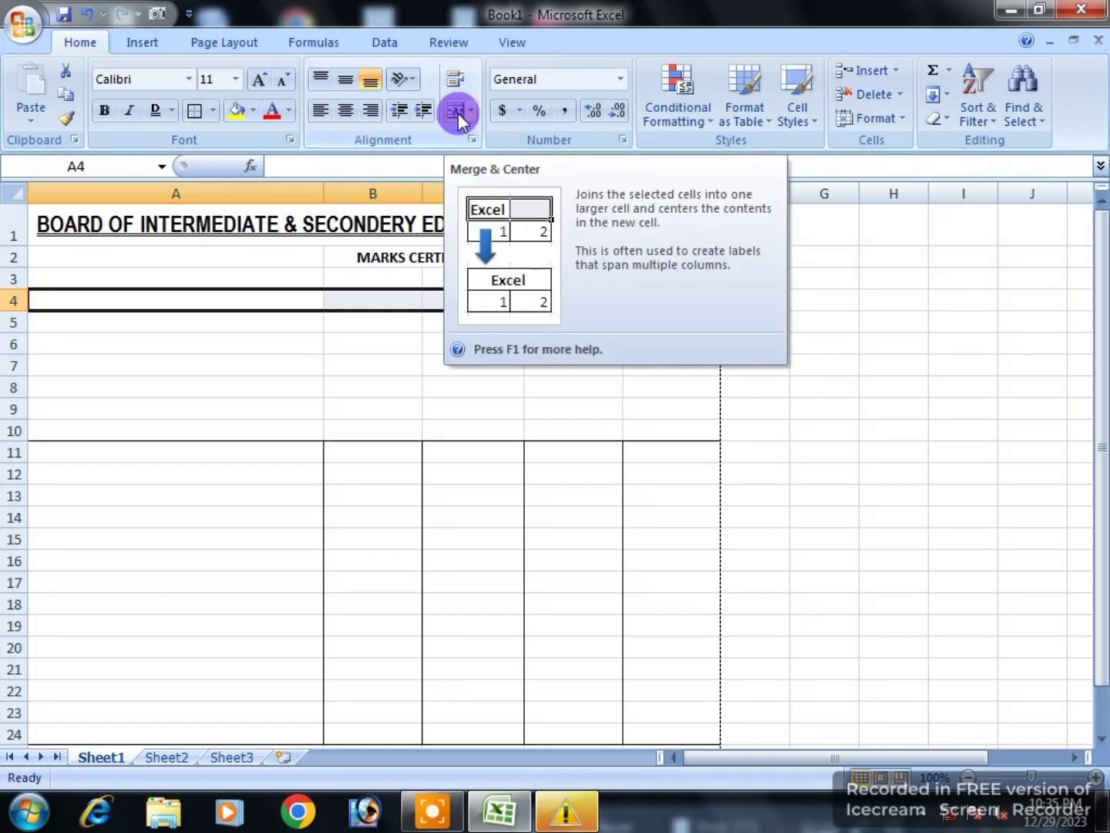
left_click(266, 316)
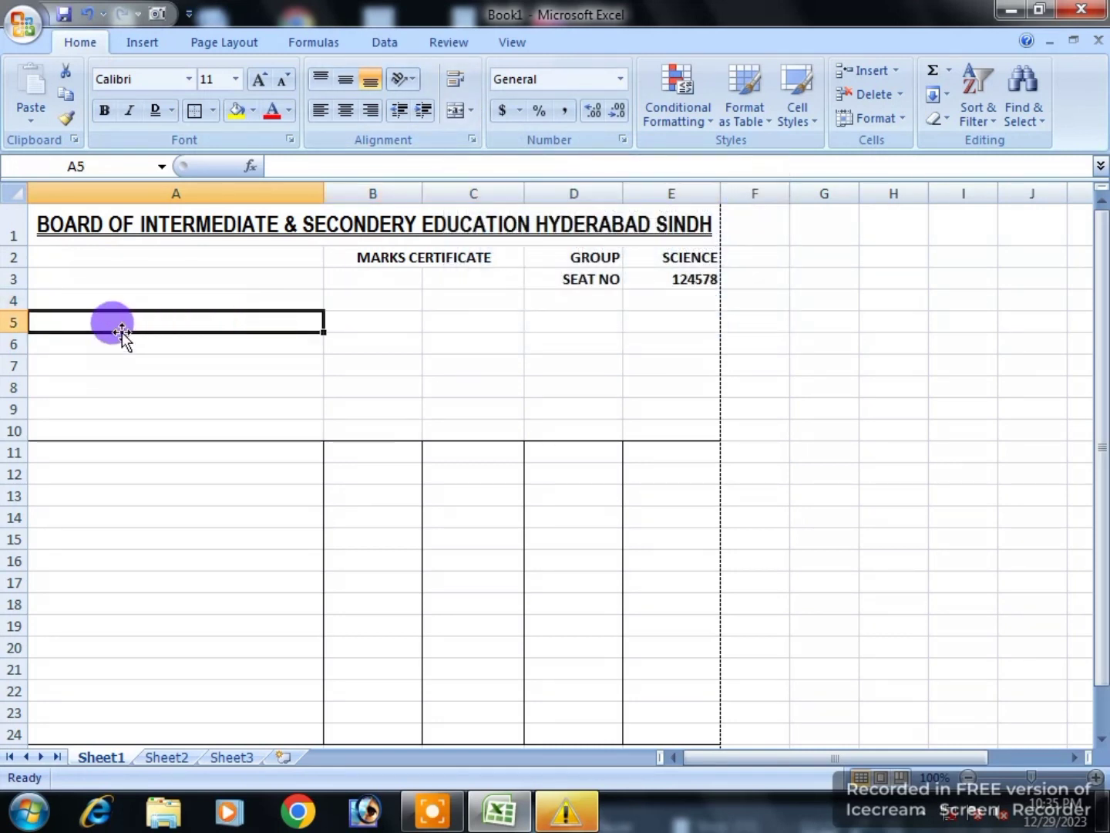
left_click_drag(156, 316, 659, 331)
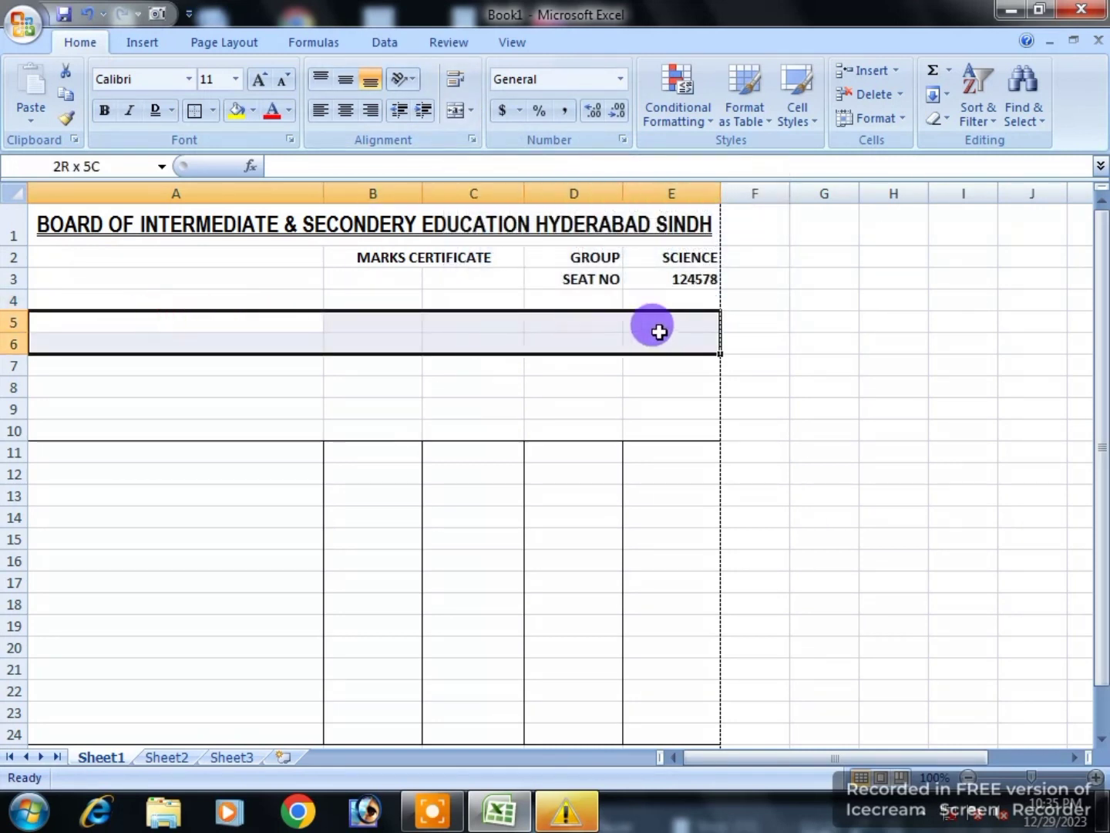
left_click(455, 112)
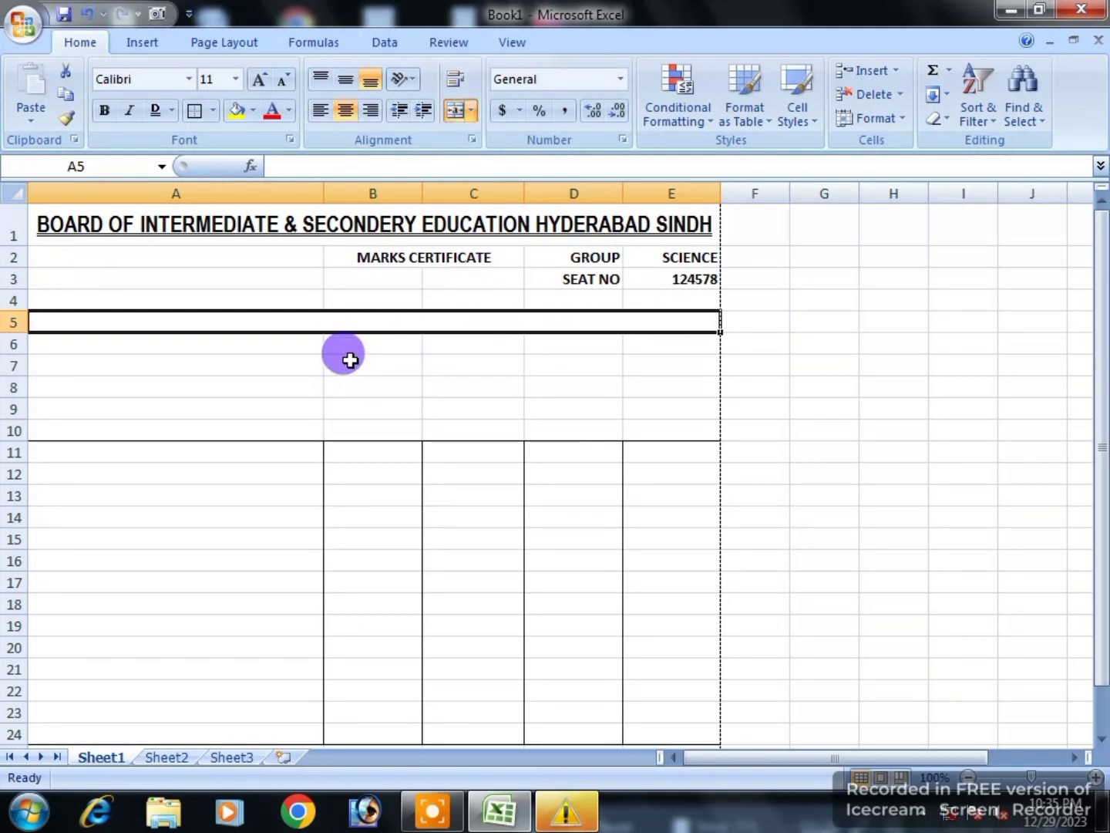
type("SECONDERY")
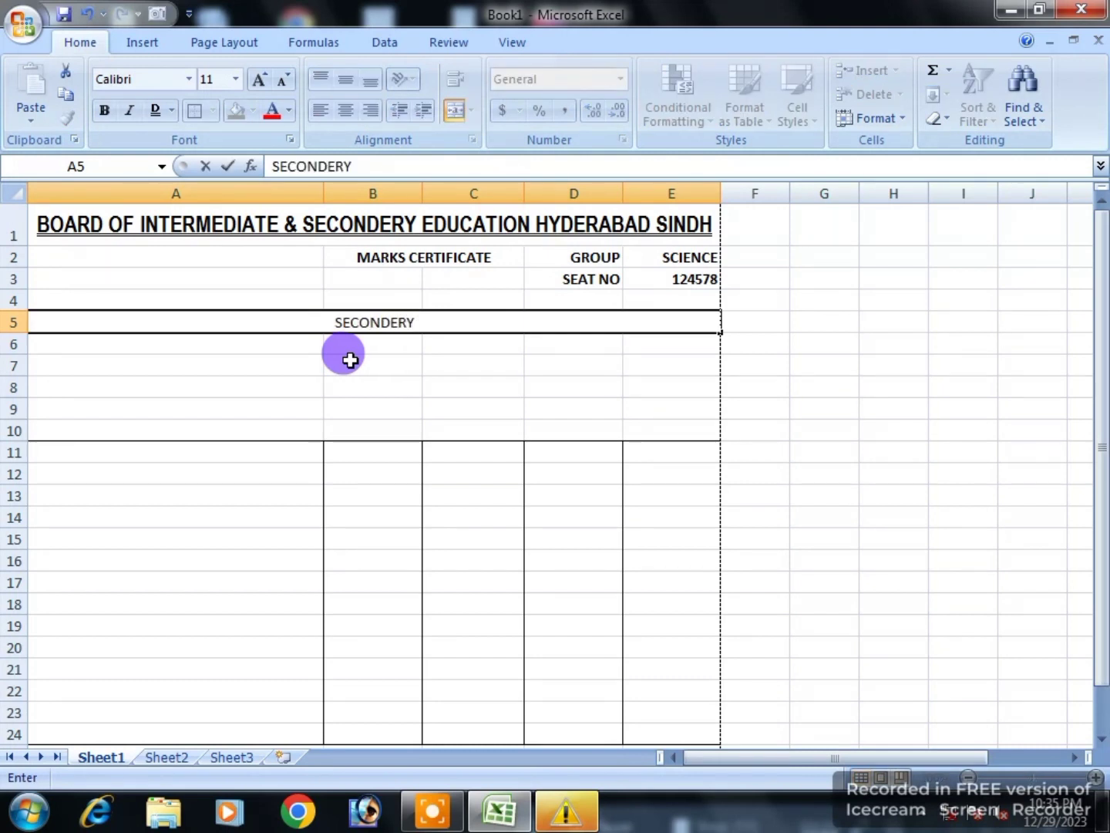
type(" SCHOOL CERTIFICATE")
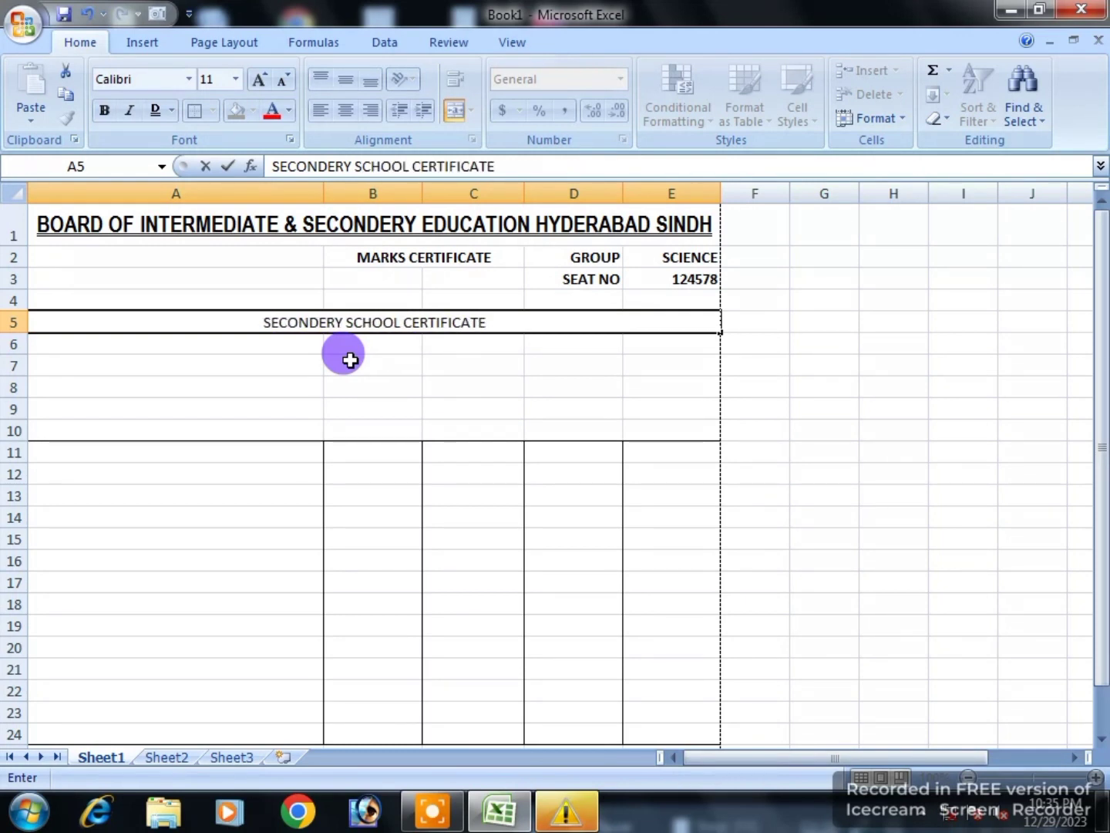
type(" PA")
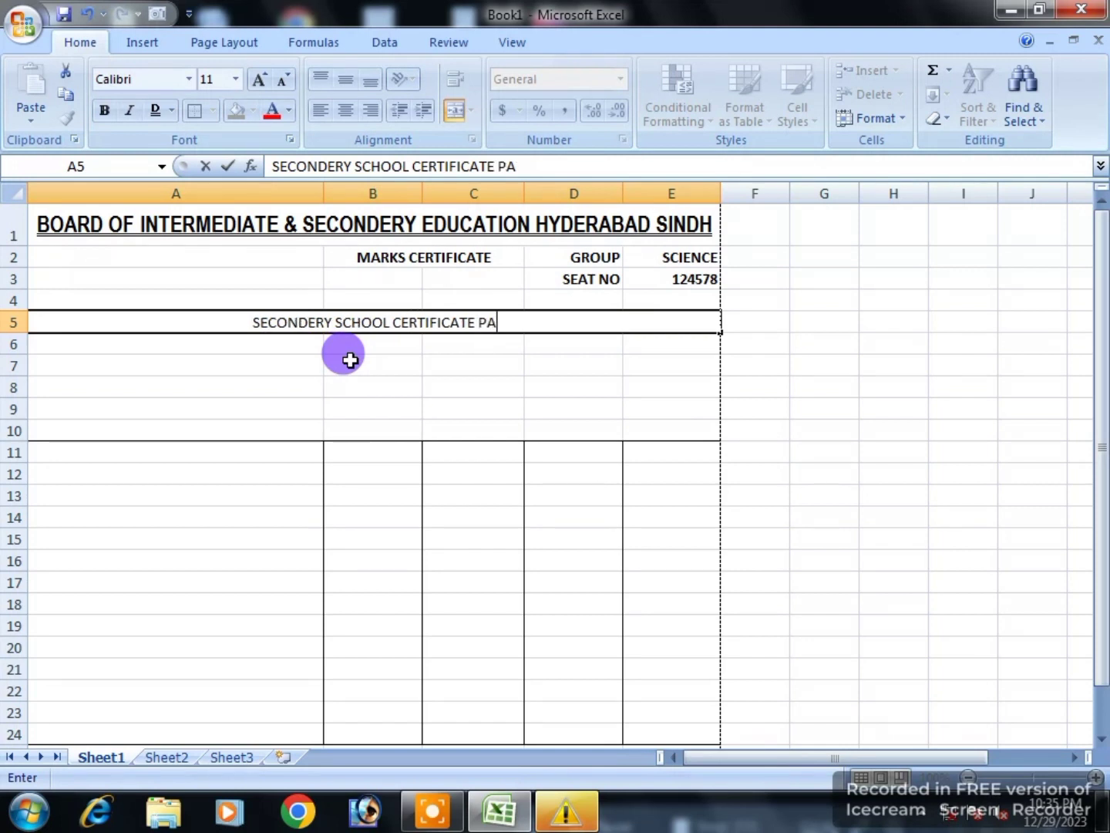
type("RT II AND ")
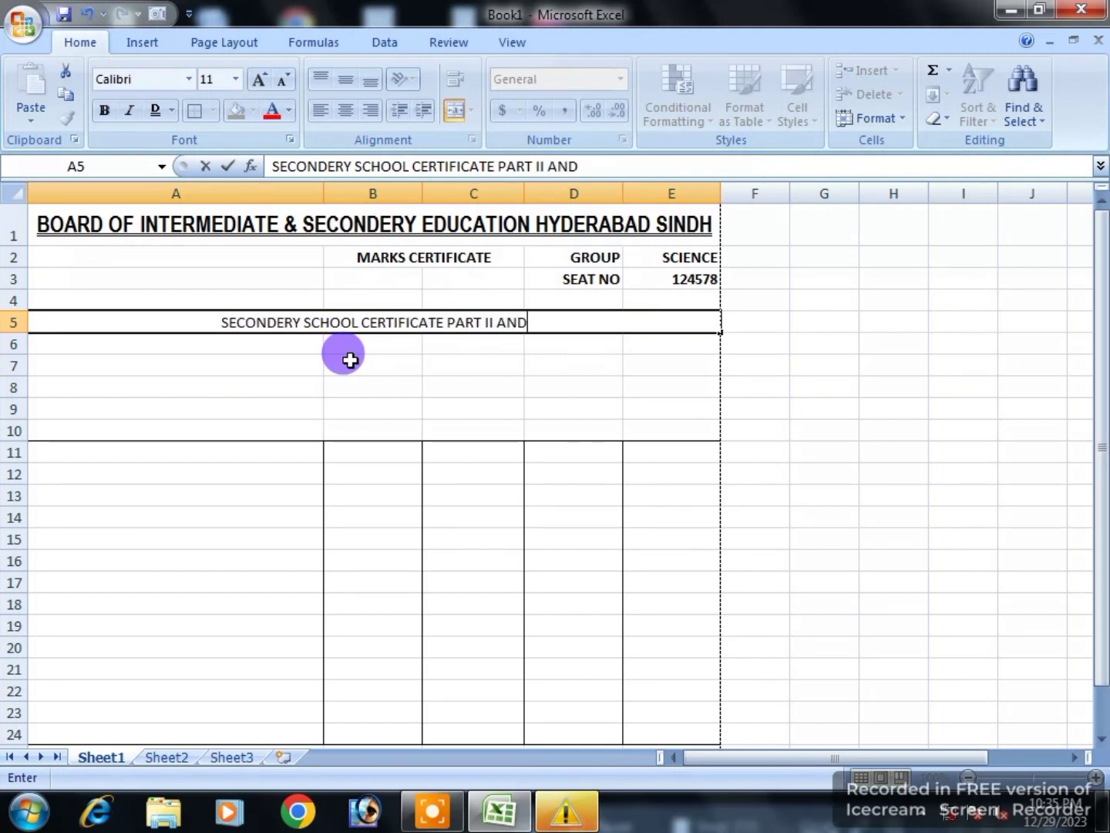
type("II")
key("BackSpace")
key("BackSpace")
key("BackSpace")
key("BackSpace")
key("BackSpace")
key("BackSpace")
key("BackSpace")
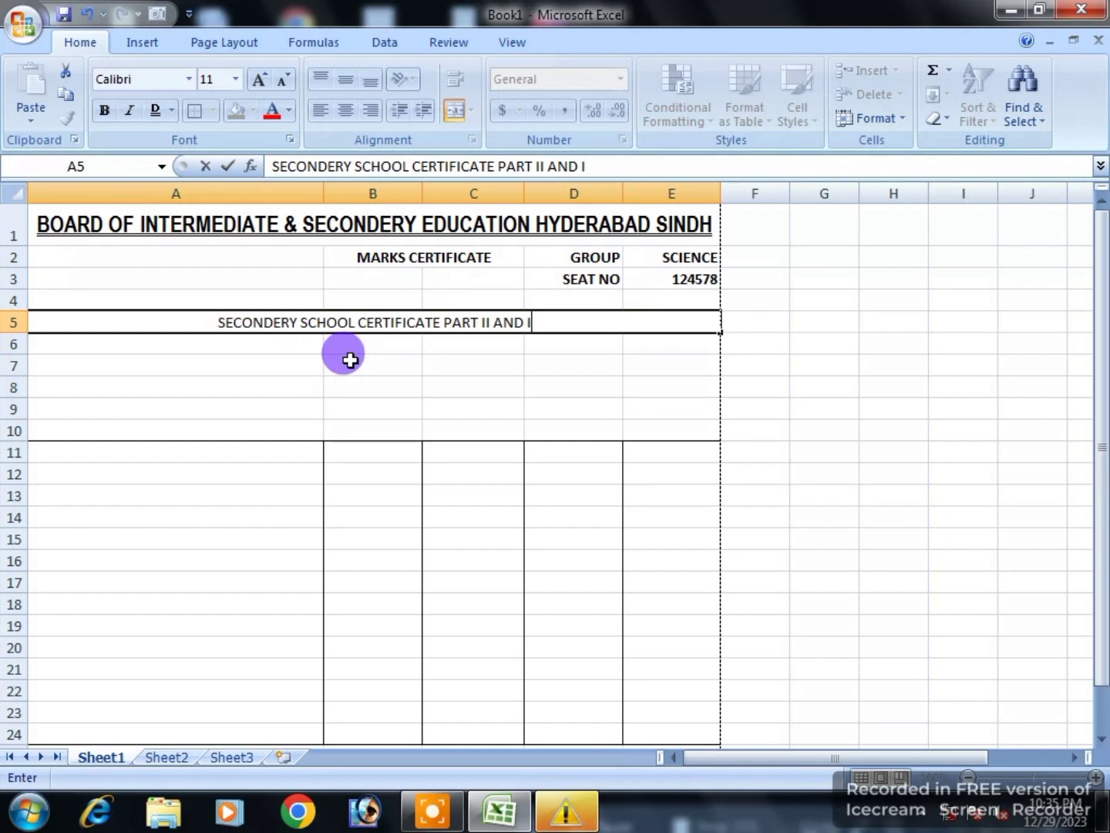
key("BackSpace")
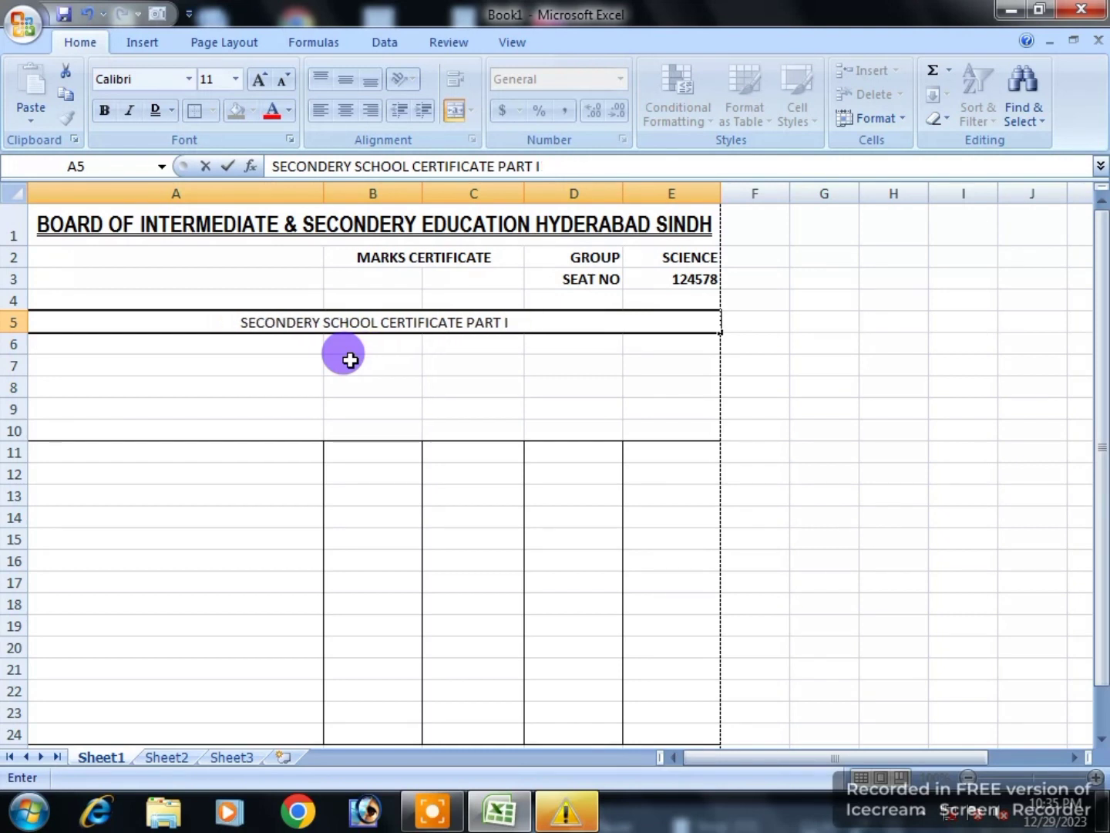
type("NA")
key("BackSpace")
key("BackSpace")
key("BackSpace")
type("AN")
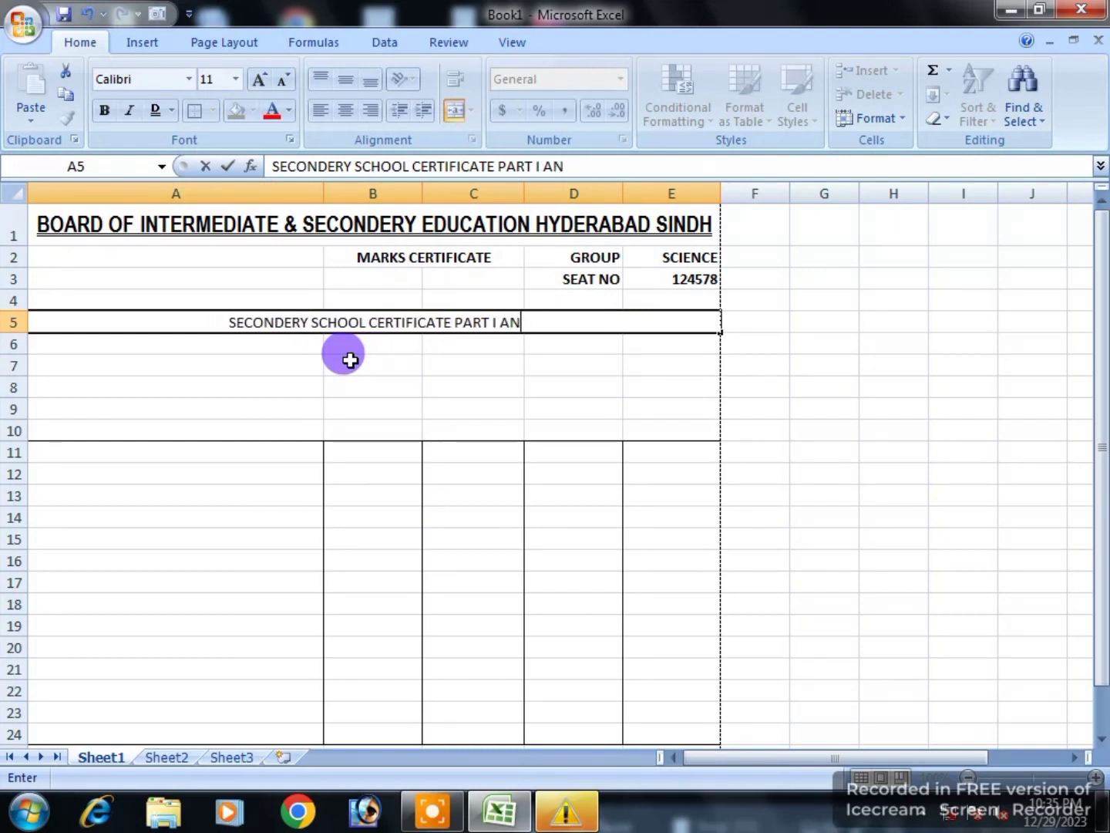
type("D II ANNA")
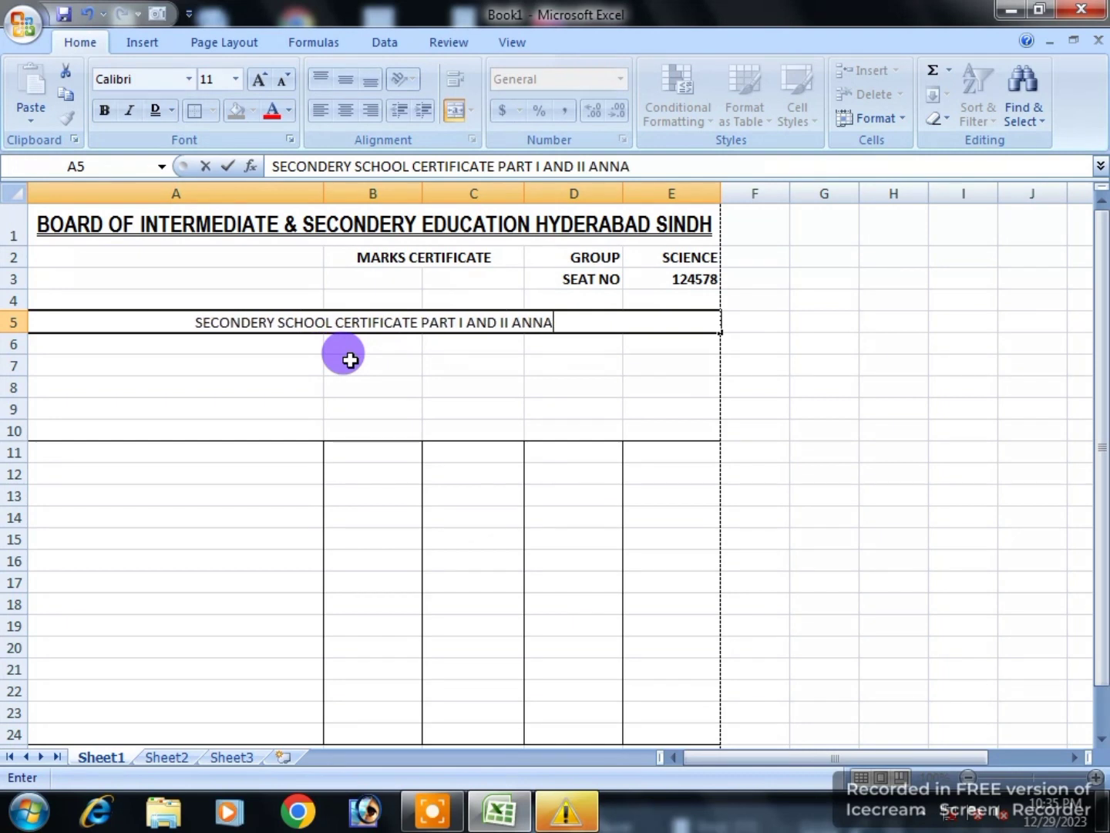
type("UL EX")
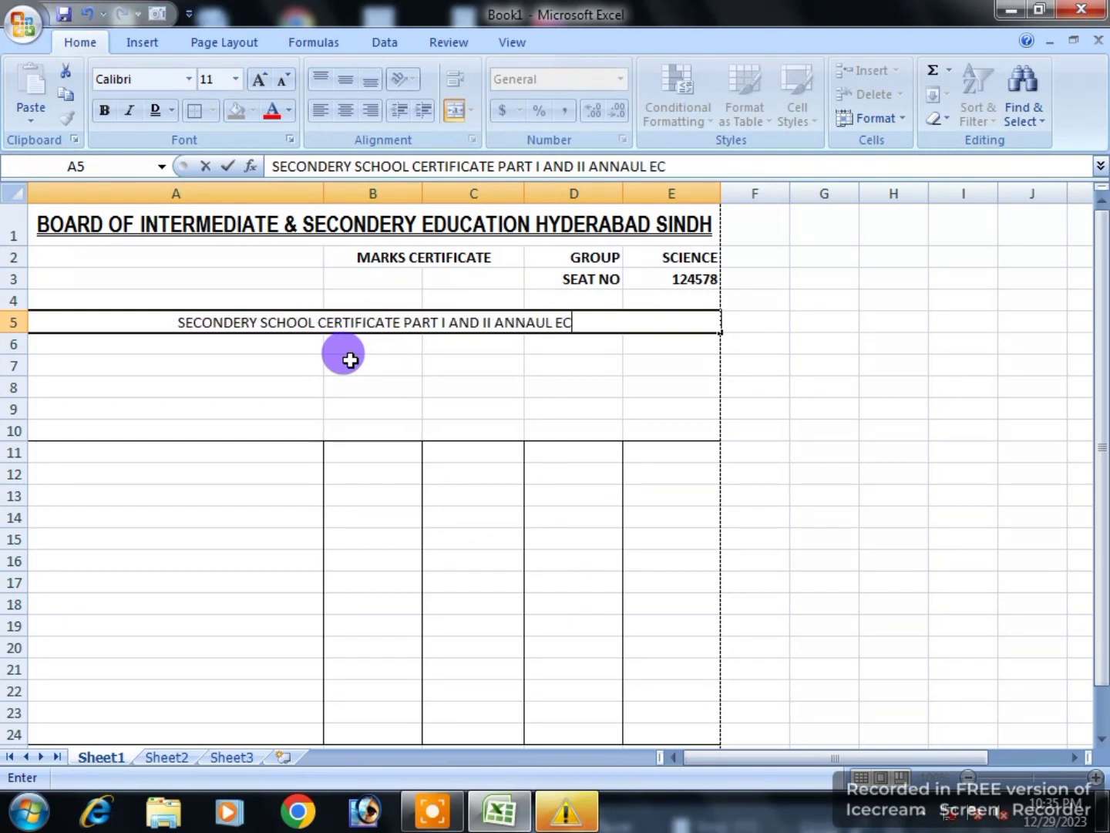
type("AMI")
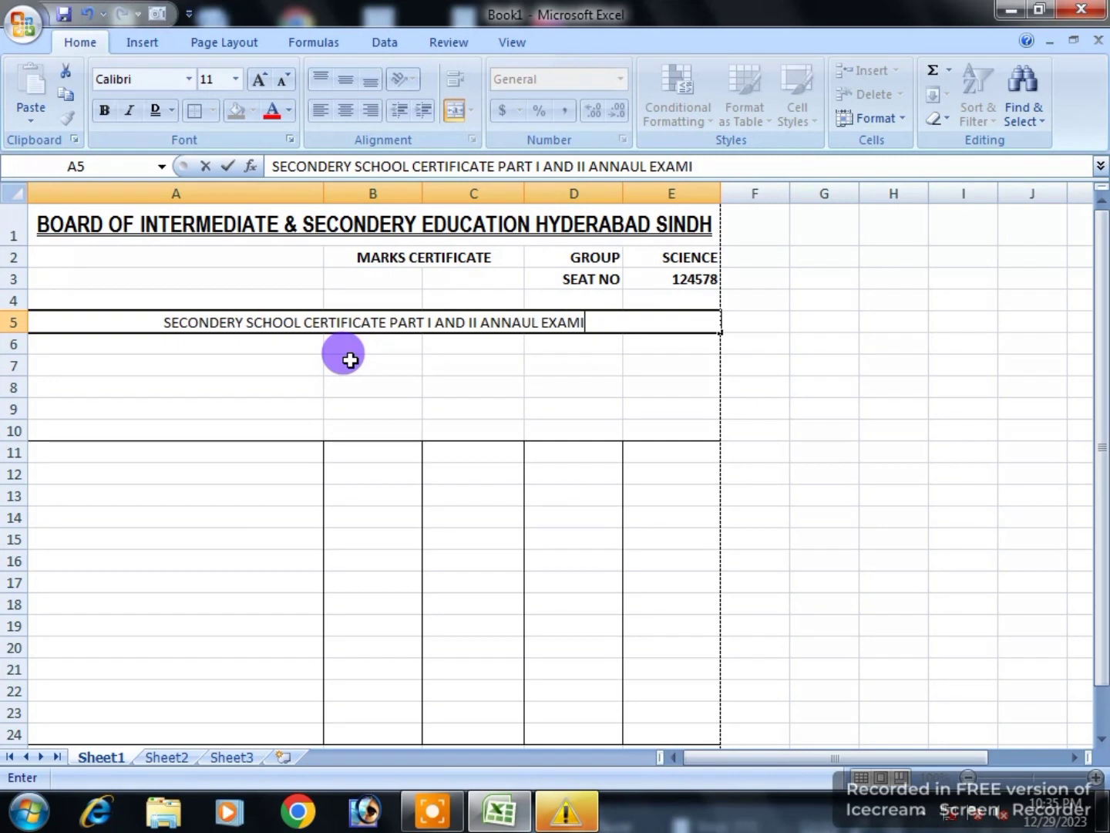
type("NATION")
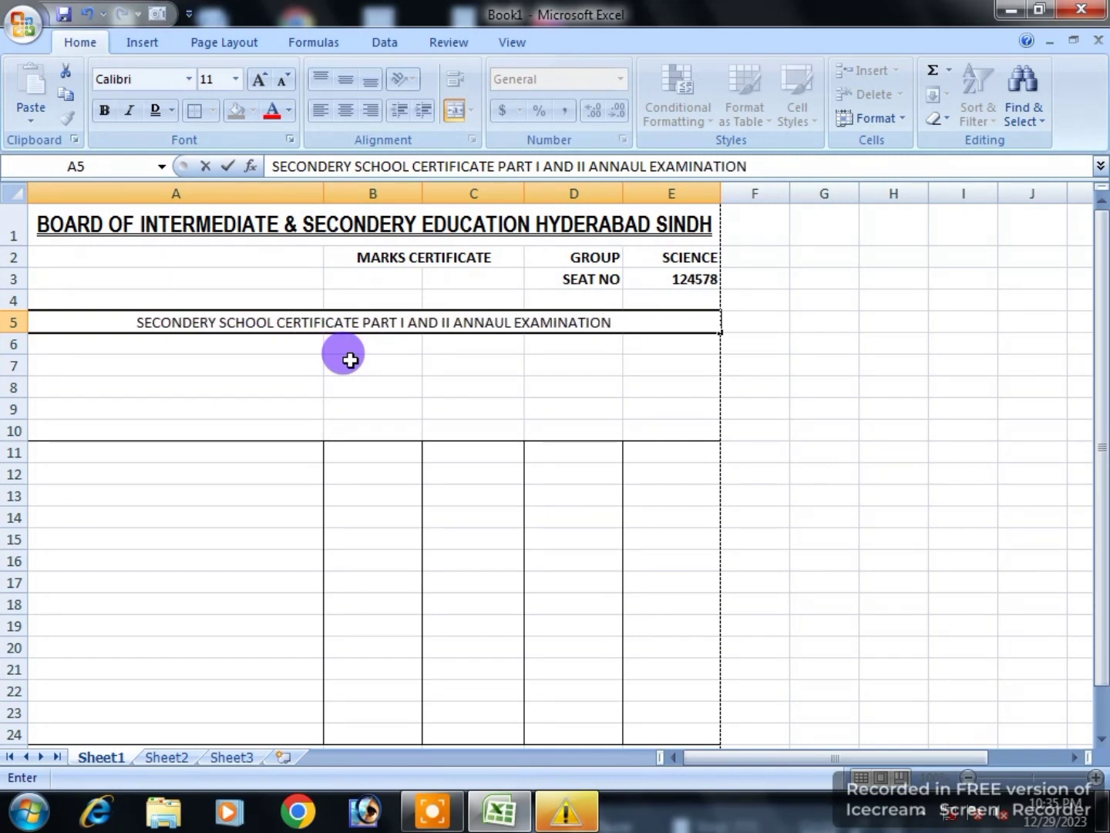
type(" 2023")
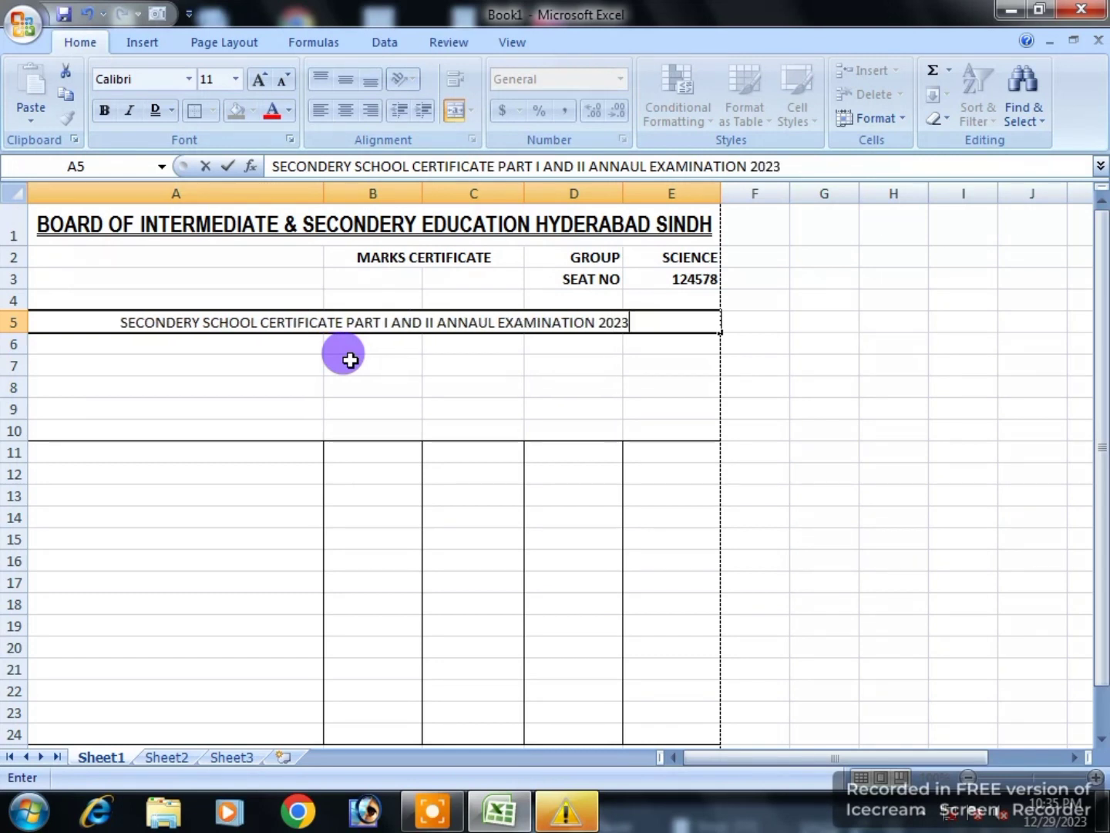
Step: Add a second line 'Held in the Month of Dec 2023' inside the A5 heading
key("alt+Return")
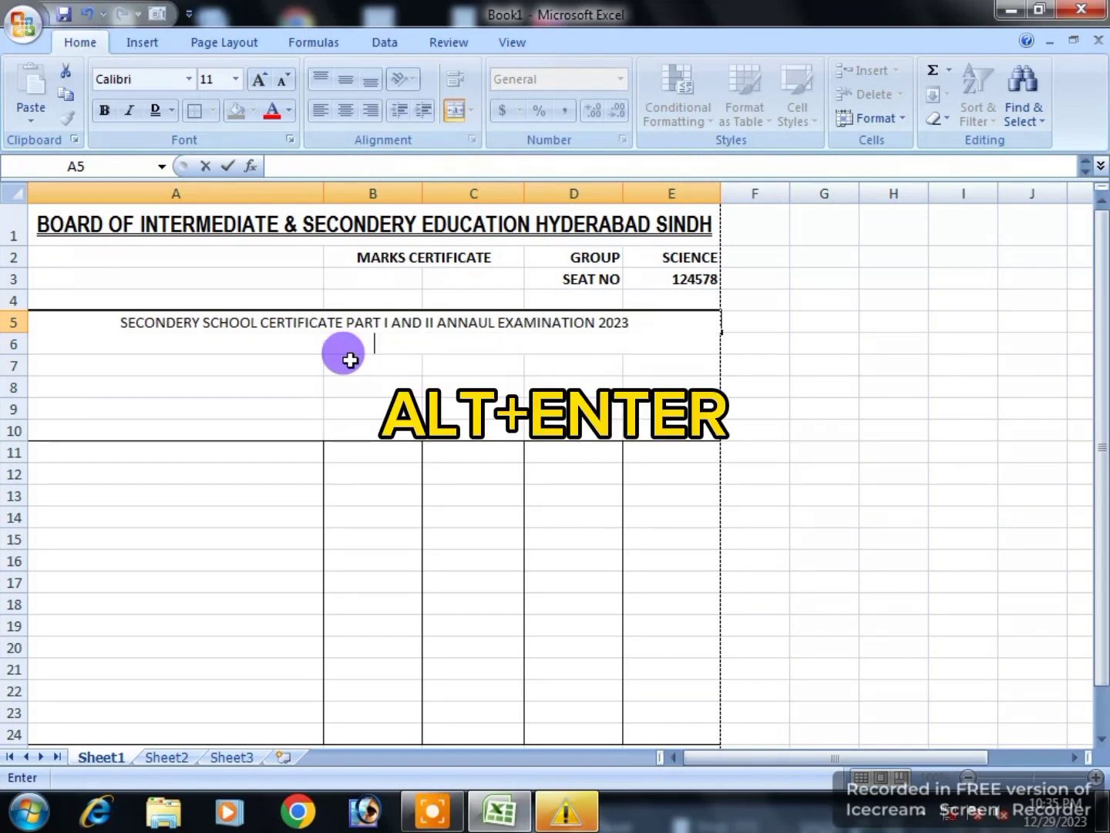
type("Held ")
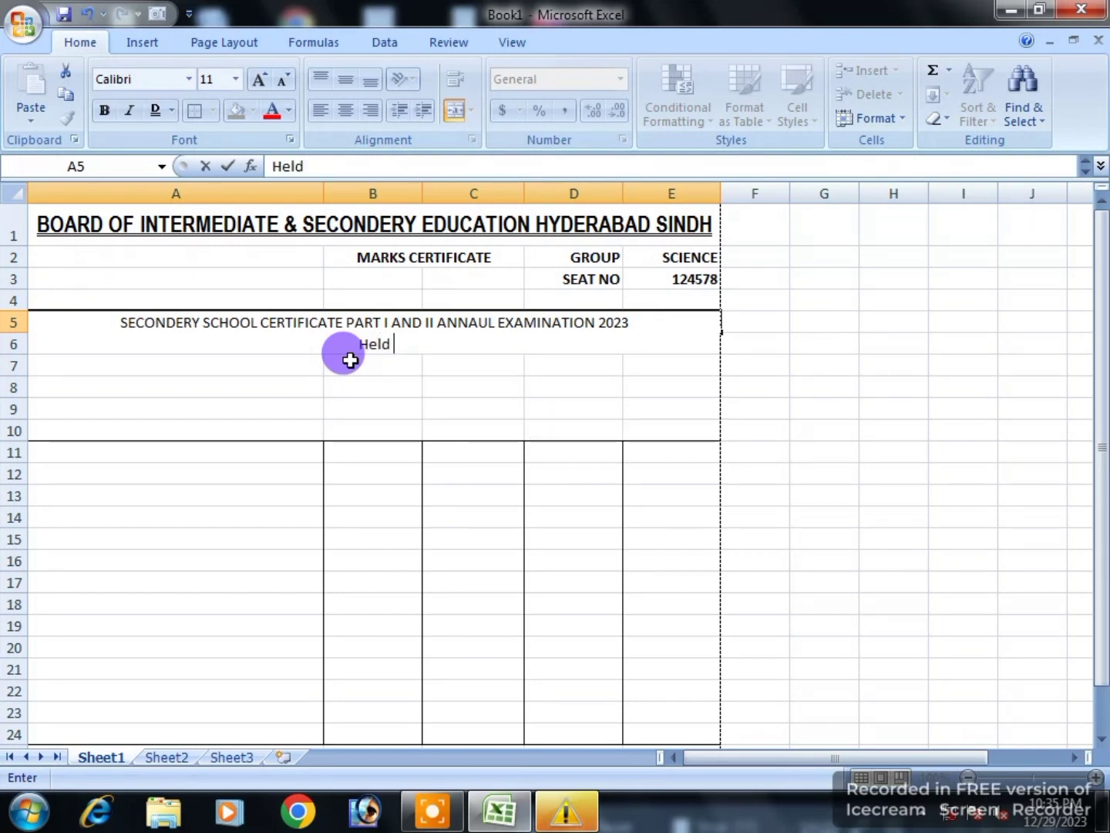
type("in the ")
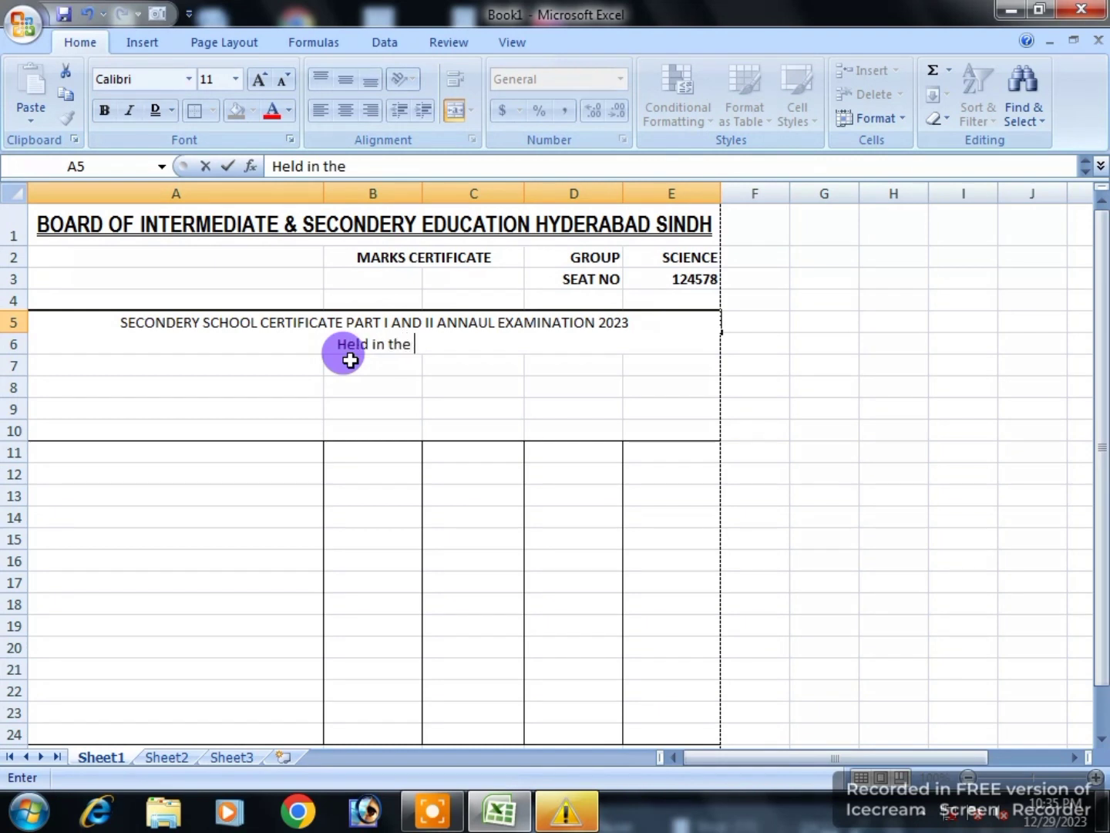
type("Mnth")
key("BackSpace")
key("BackSpace")
key("BackSpace")
type("onth")
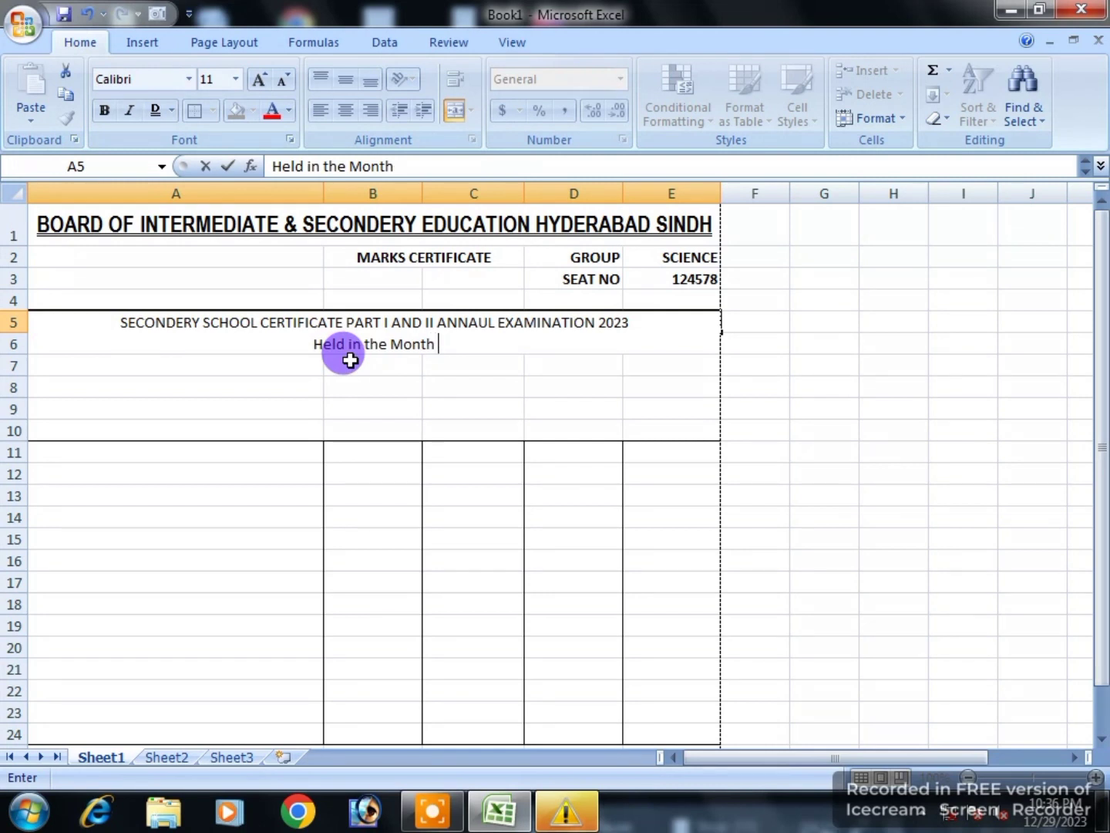
type(" of de")
key("BackSpace")
key("BackSpace")
type("D")
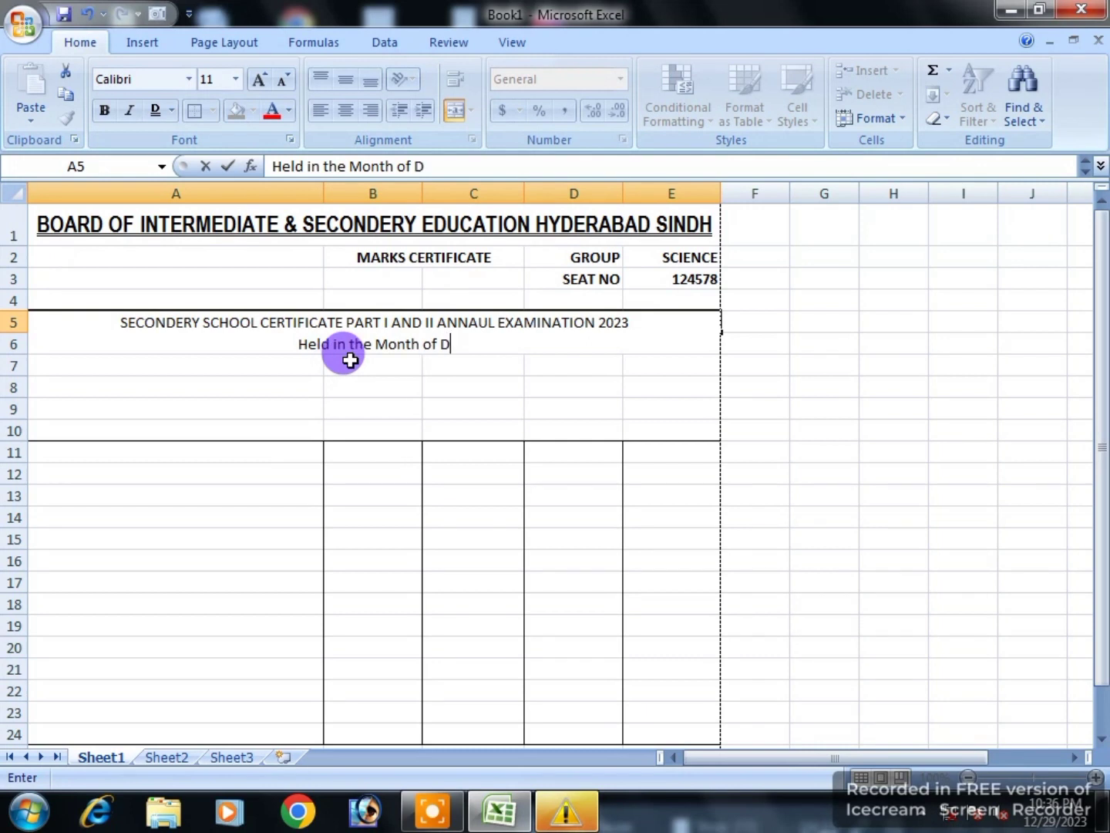
type("ec ")
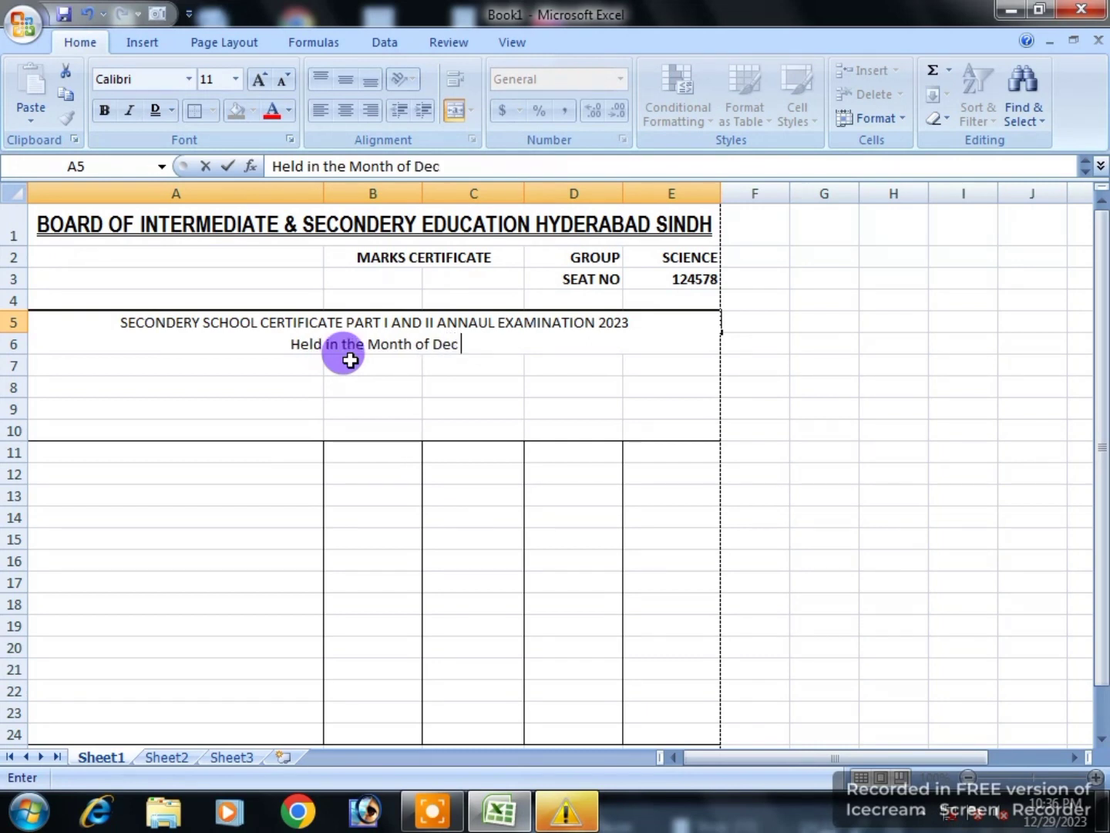
type("2023")
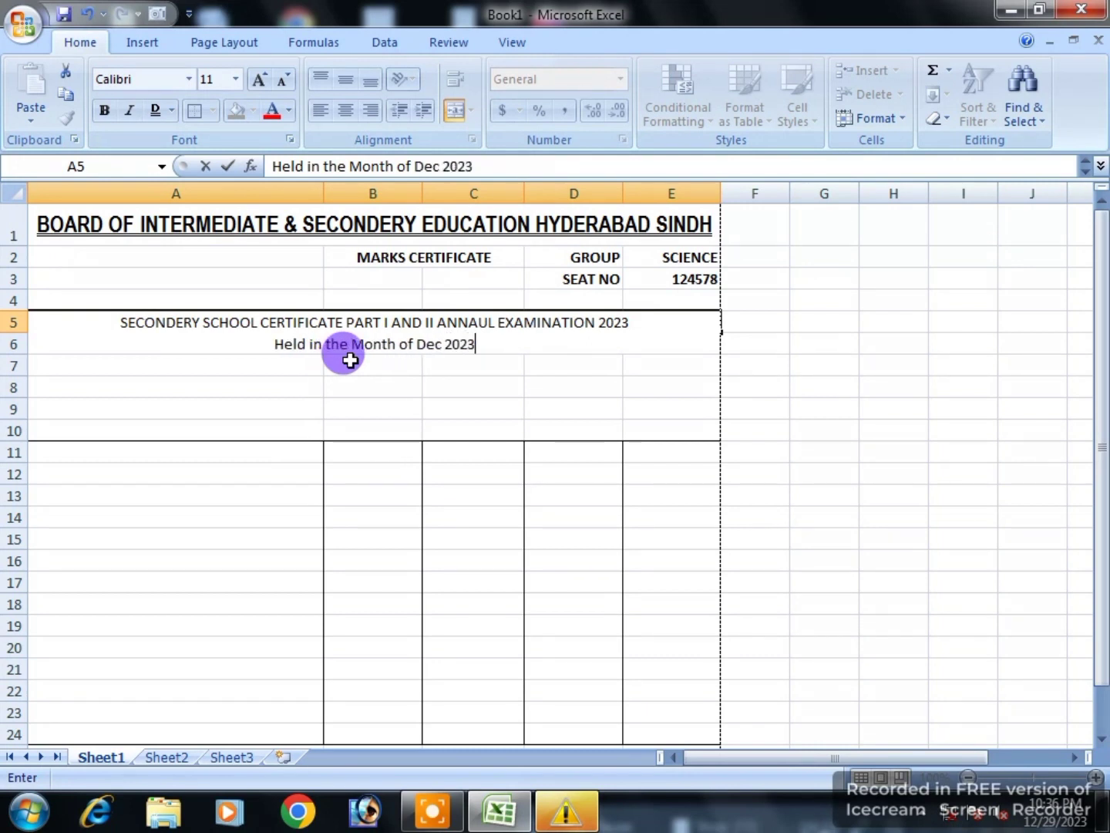
key("Return")
Step: Heighten row 5 to show both heading lines and make the A5 heading bold
left_click(362, 312)
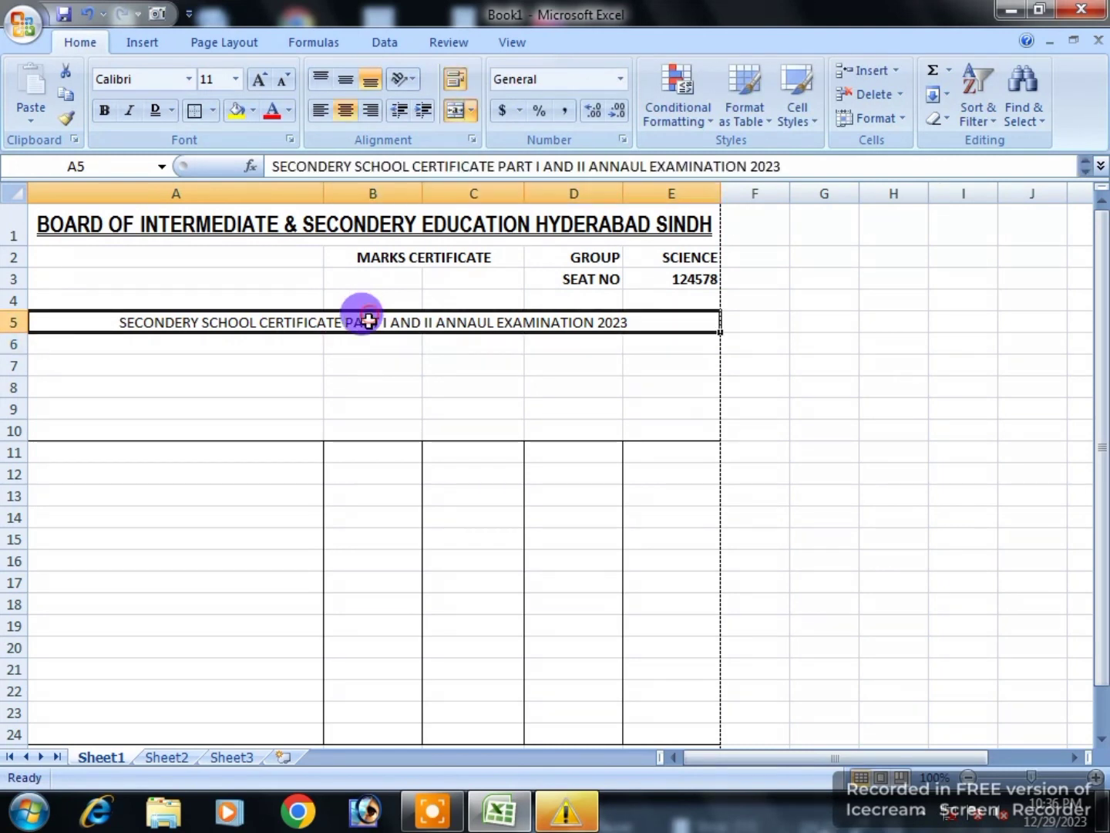
left_click_drag(24, 330, 15, 355)
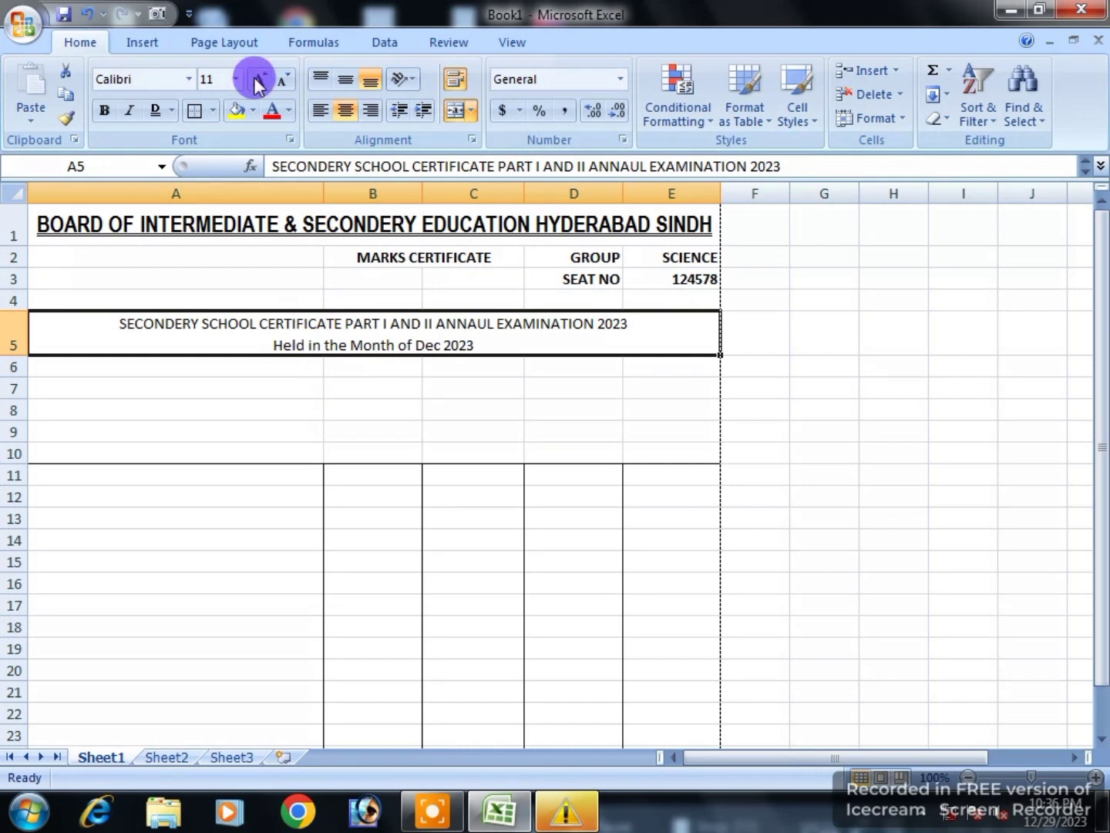
left_click(106, 114)
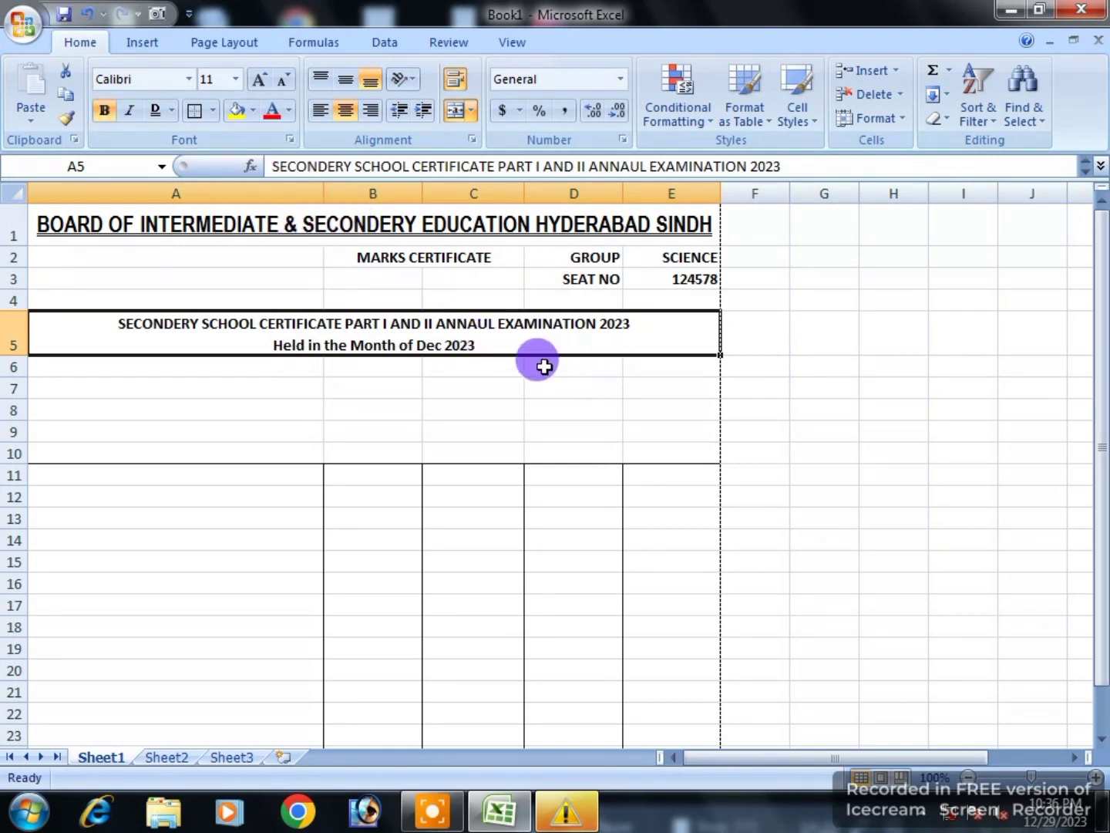
left_click(358, 389)
left_click(150, 364)
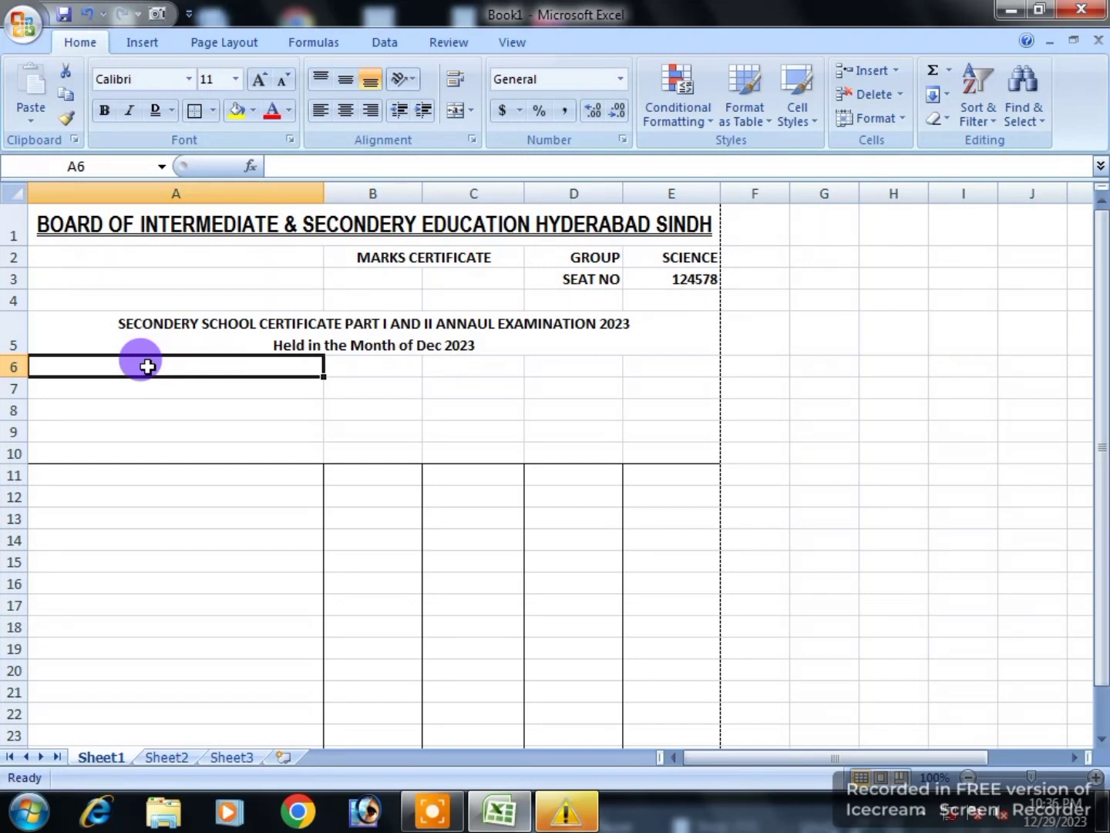
Step: Fill A6:A8 with NAME, F/NAME and SURNAME rows, each followed by the student's details
type("na")
key("BackSpace")
key("BackSpace")
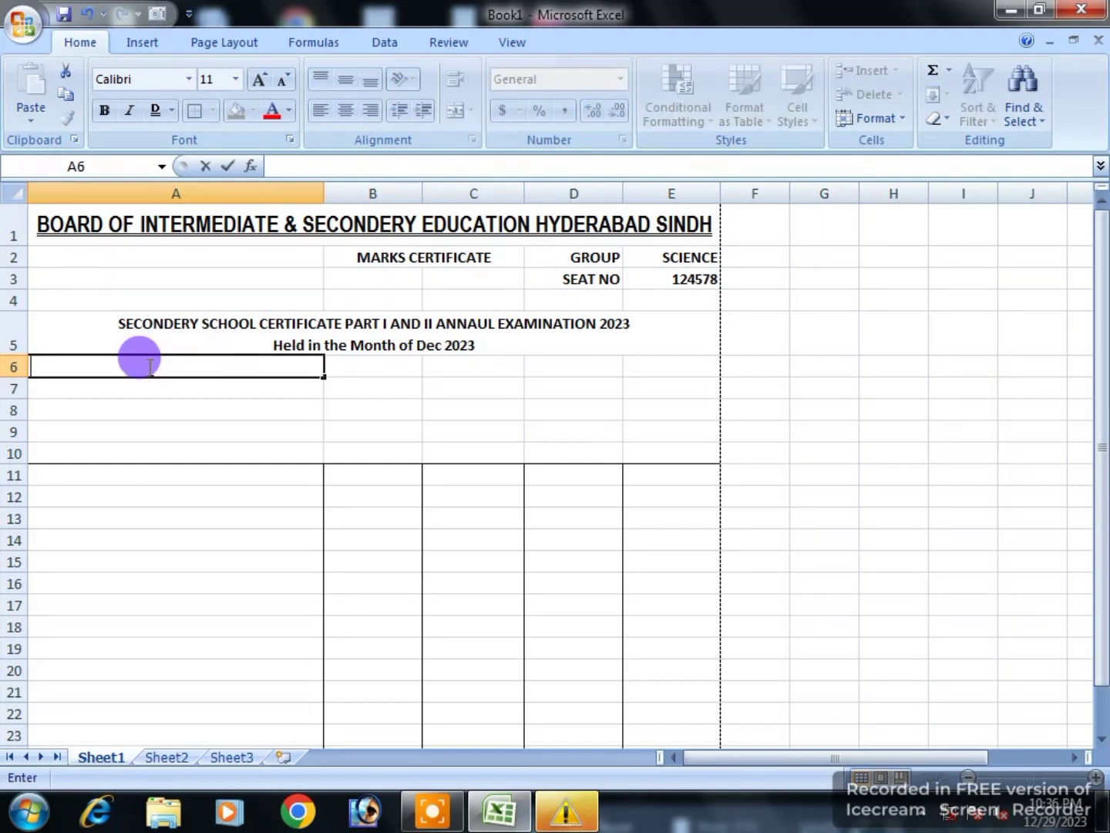
type("NAME                   ")
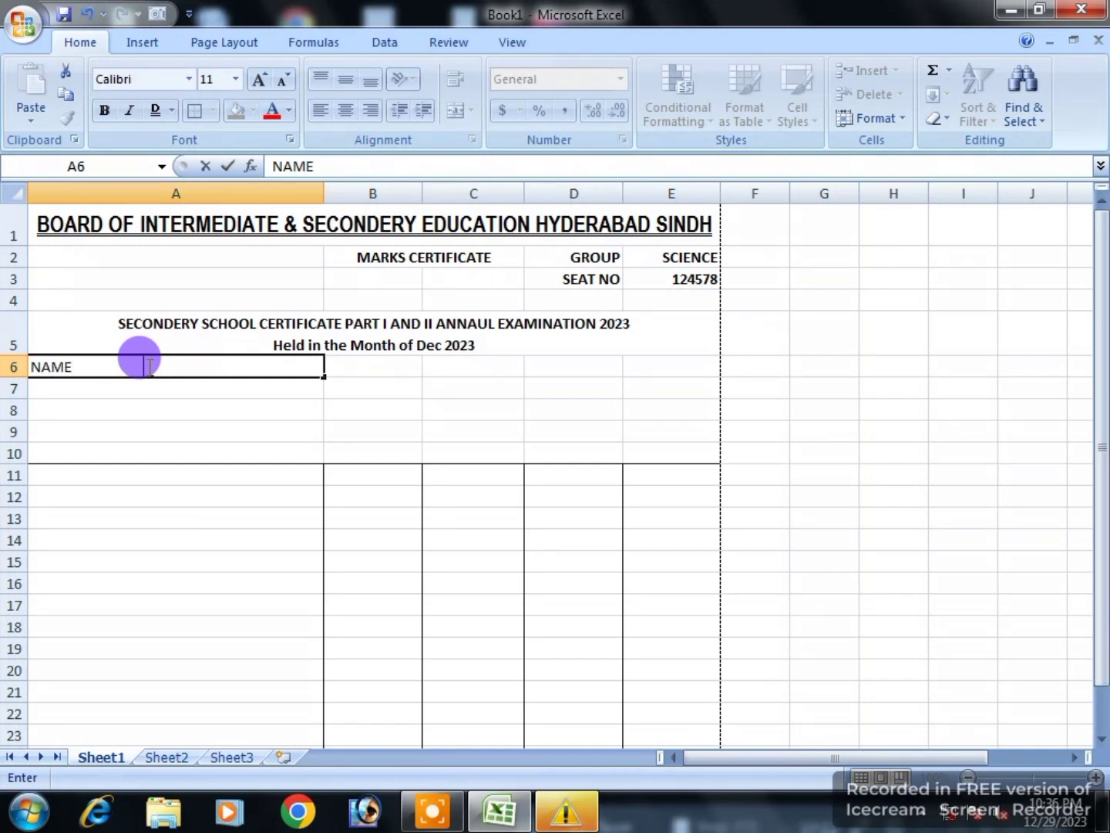
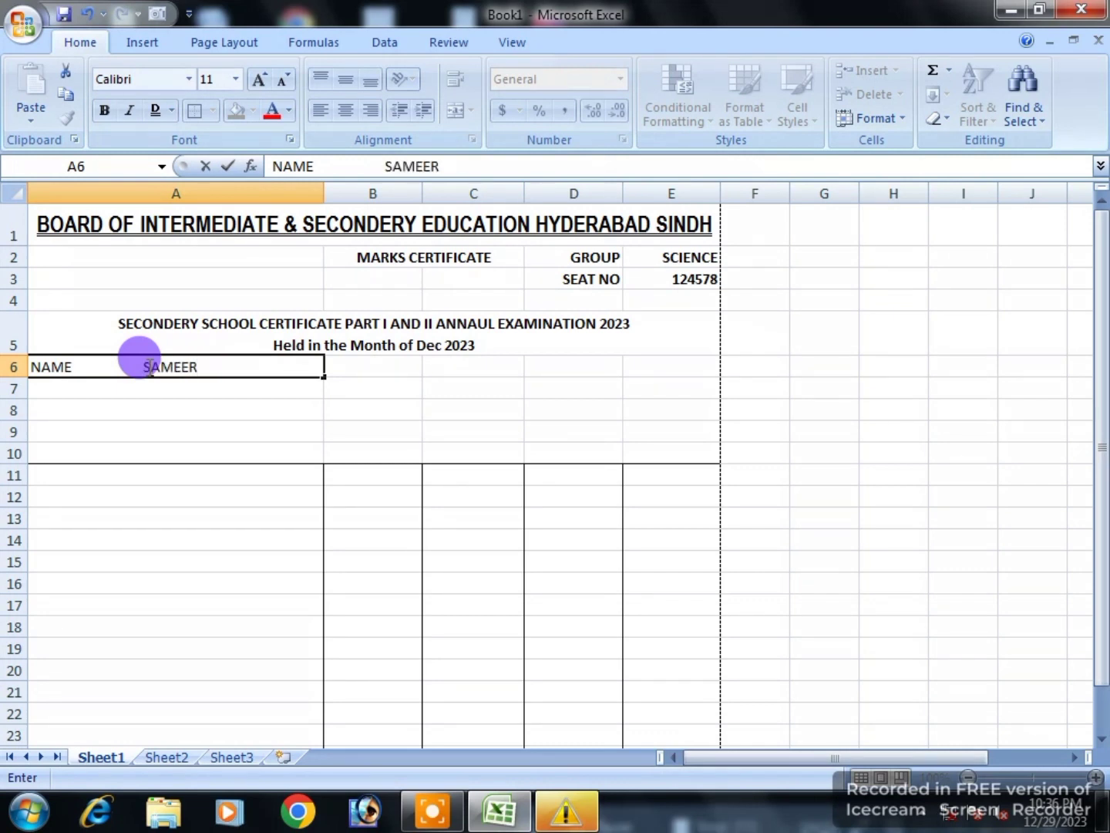
key("Return")
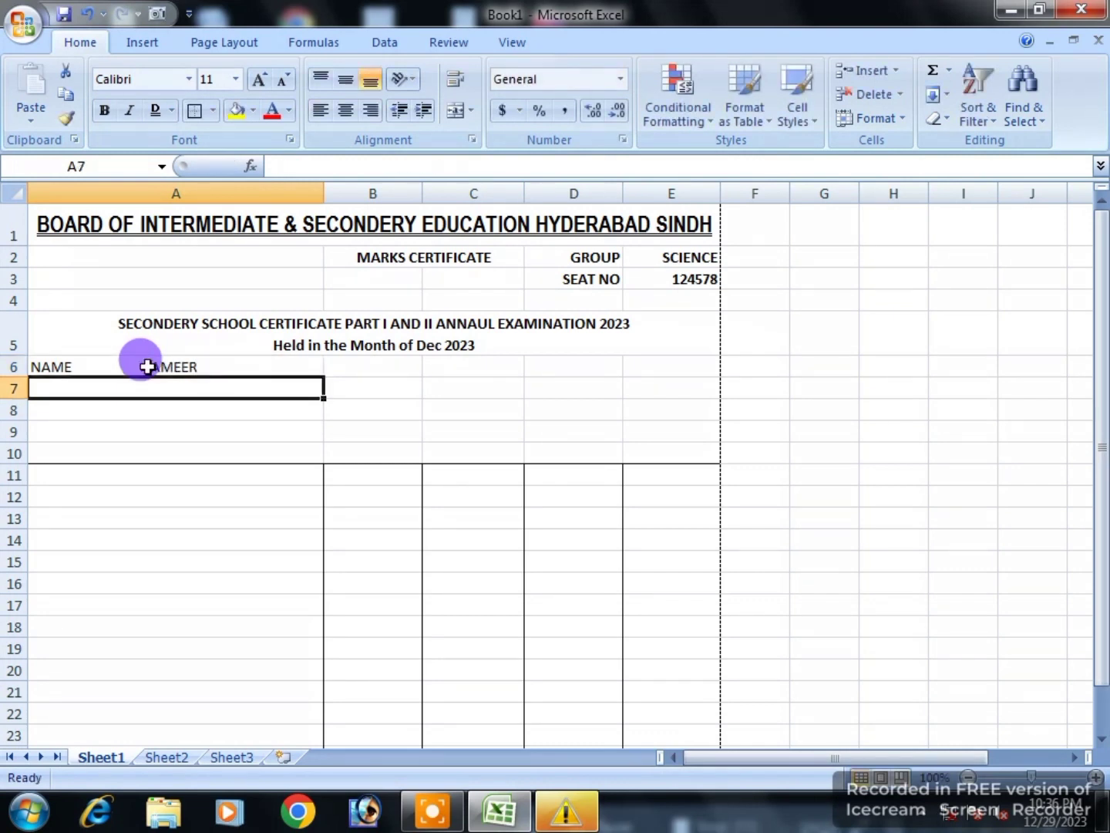
type("F")
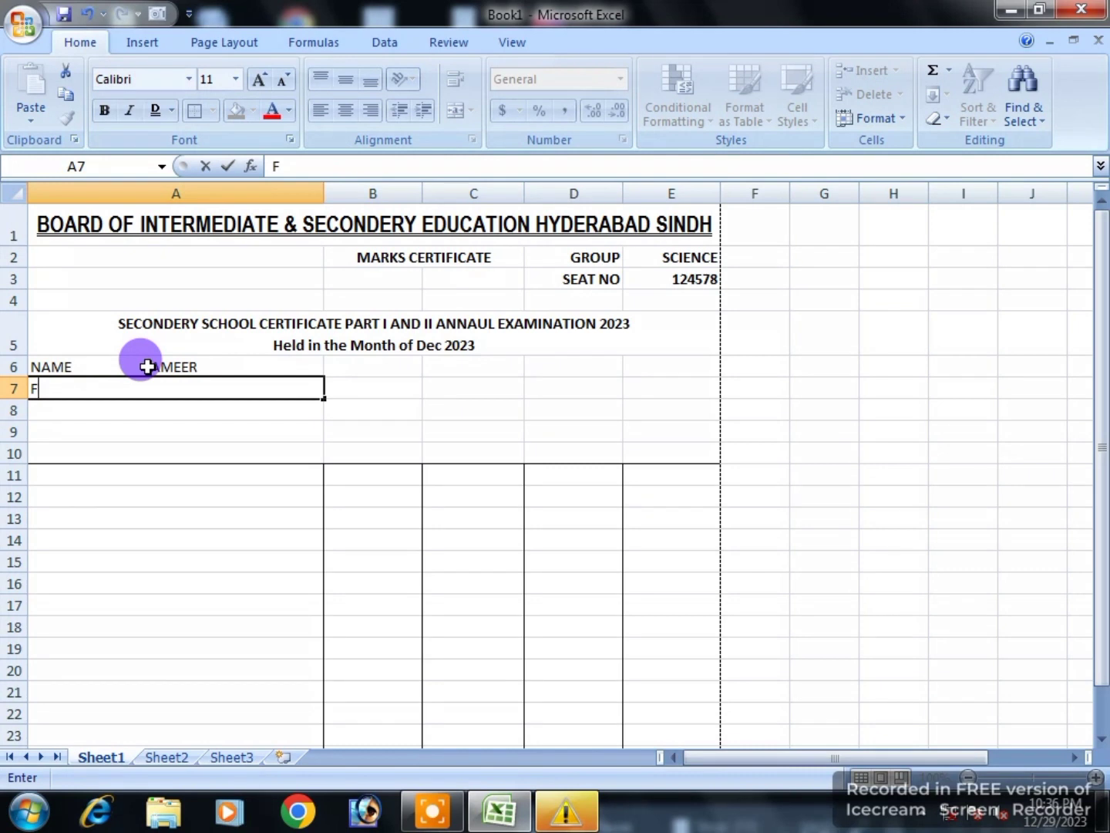
type("/NAME")
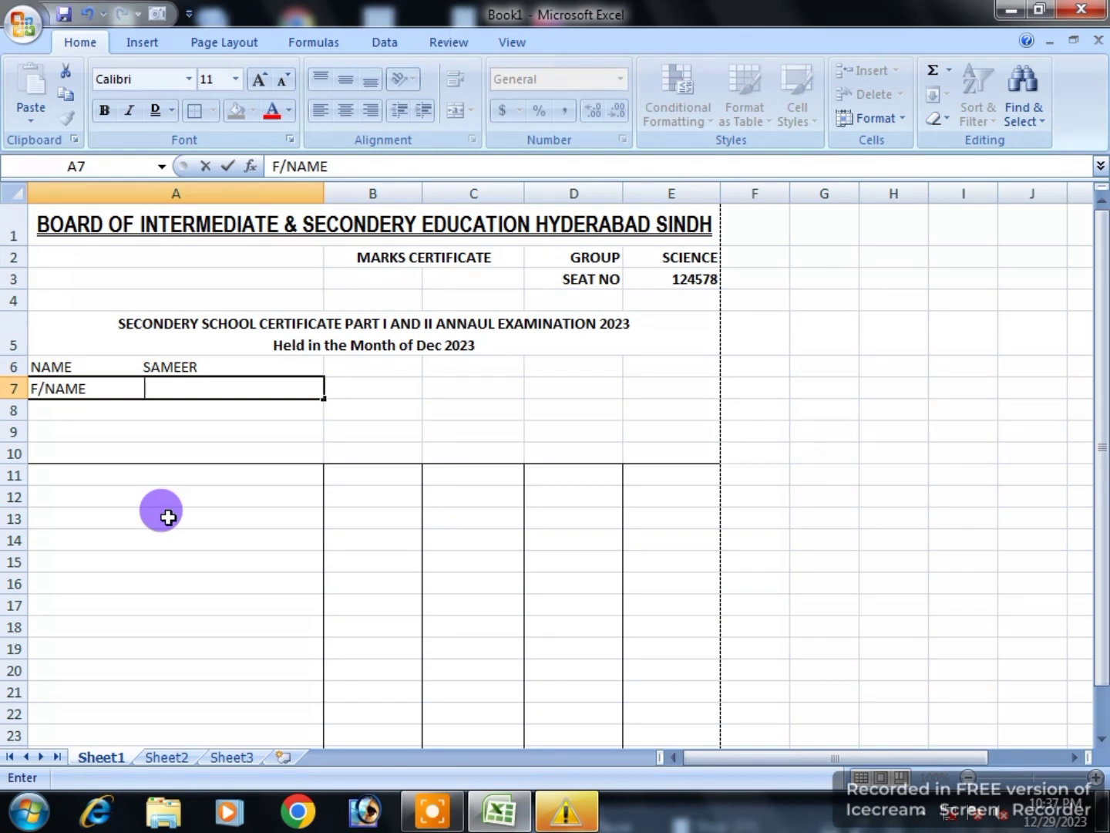
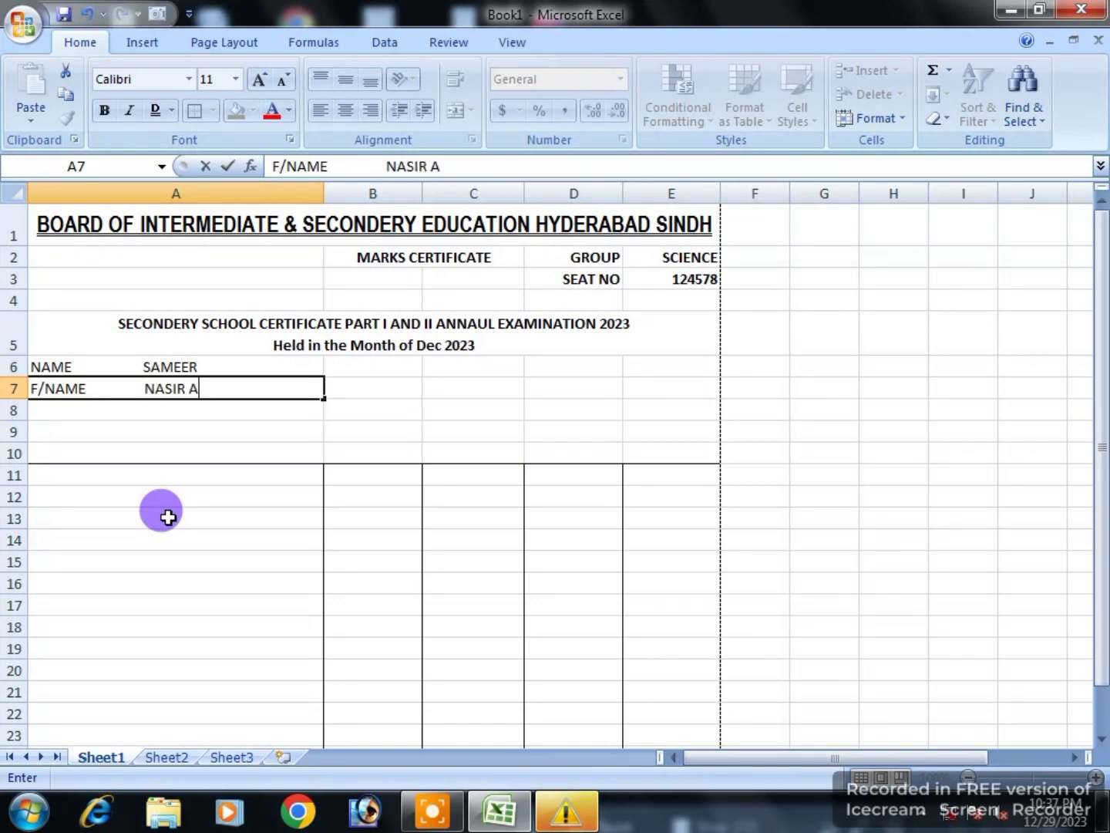
key("Return")
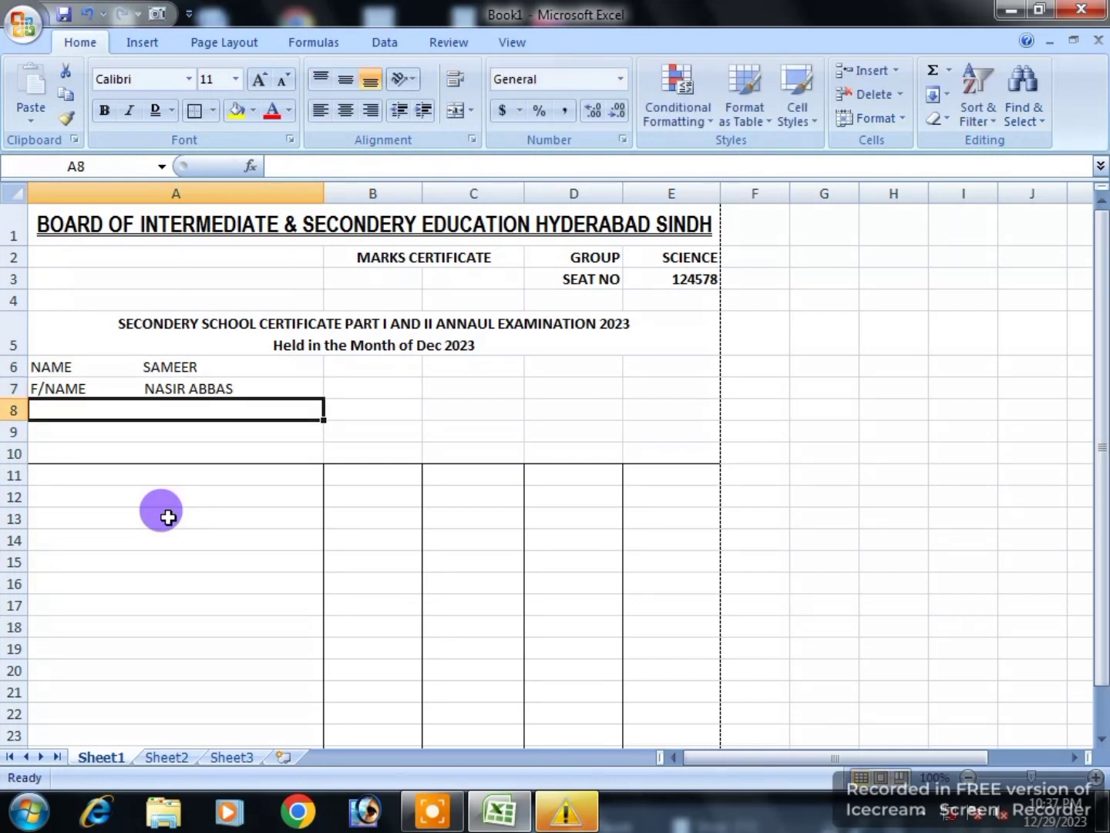
type("SUR")
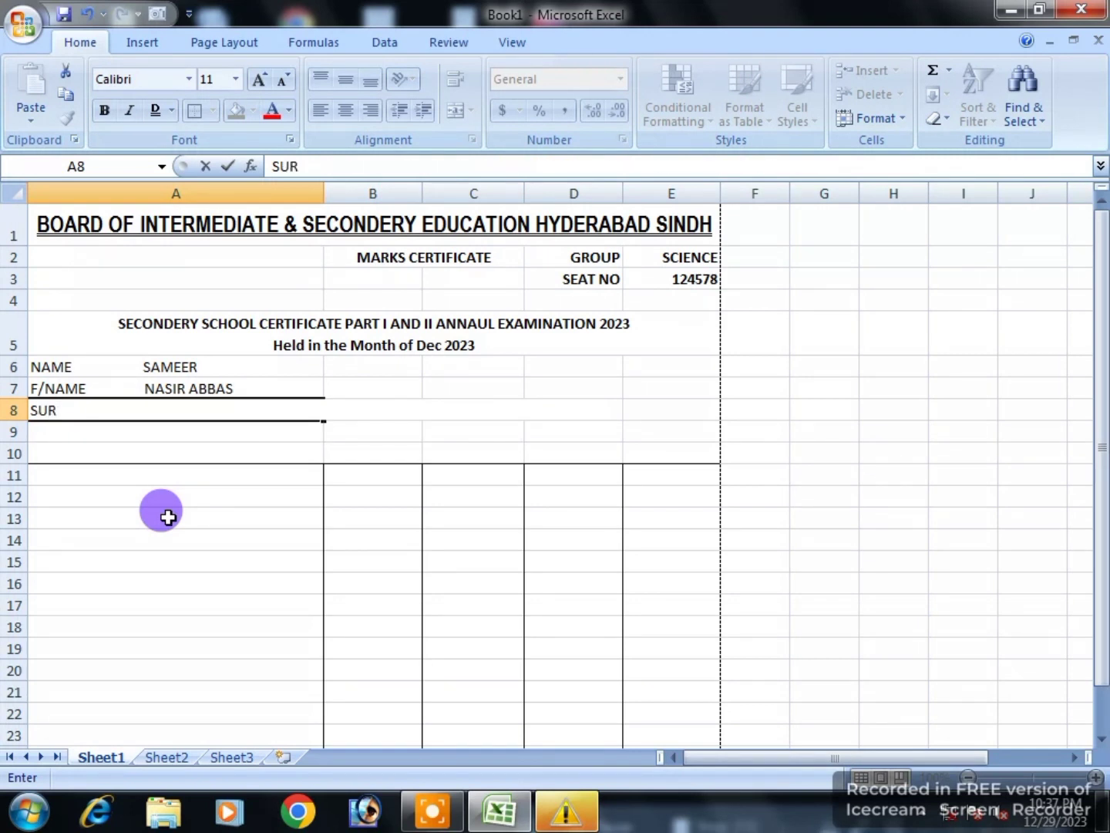
type("NAME")
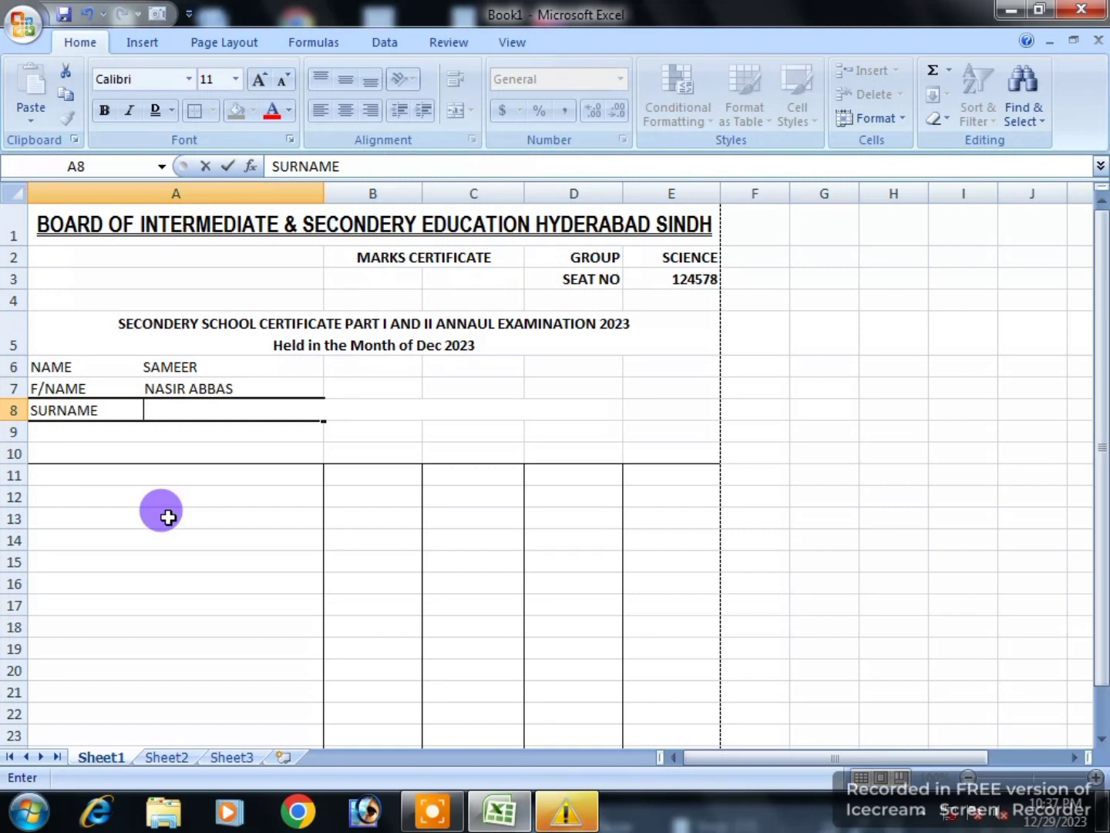
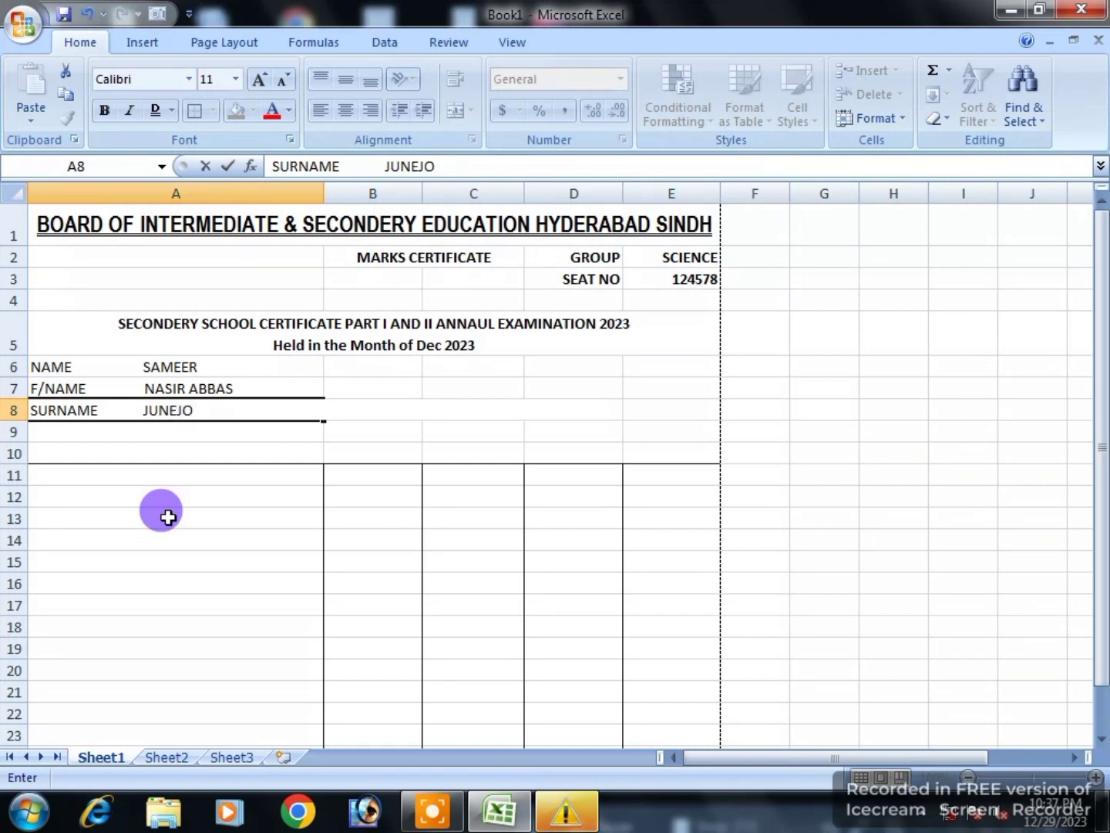
key("Return")
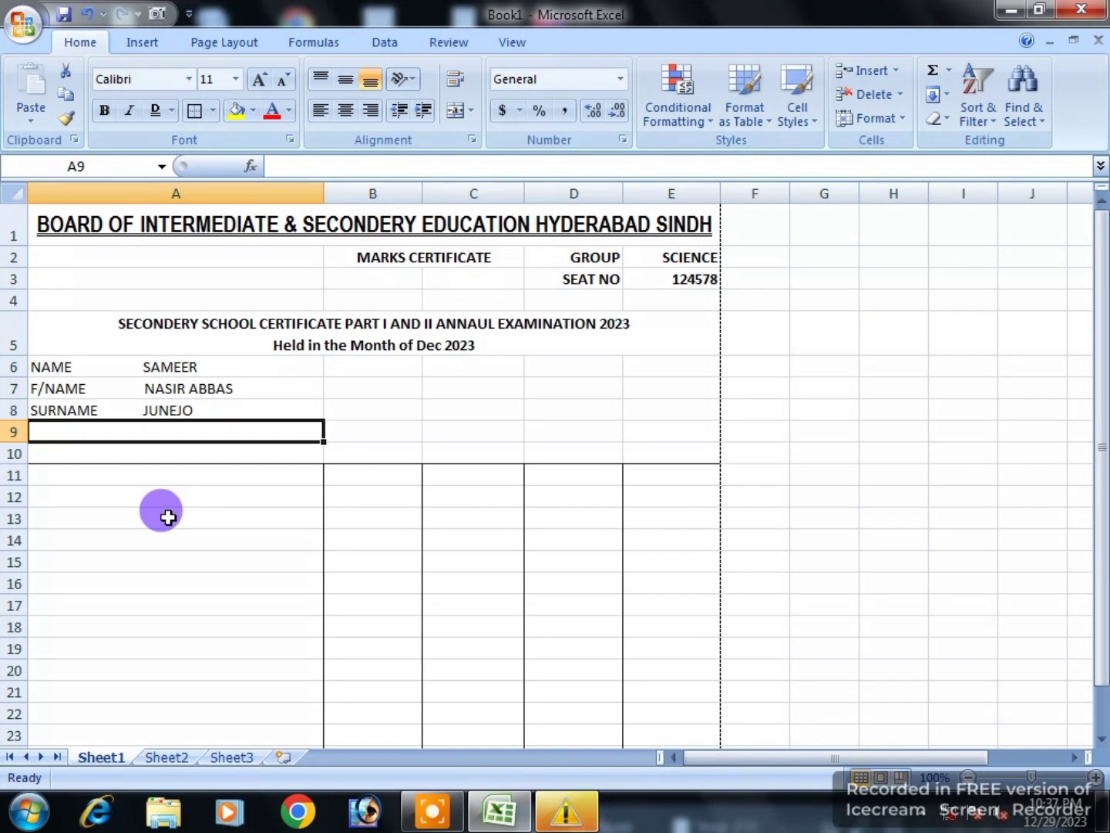
Step: Add the INSTITUTE row and DISTRICT BADIN row, then bold rows A6:A10
type("IN")
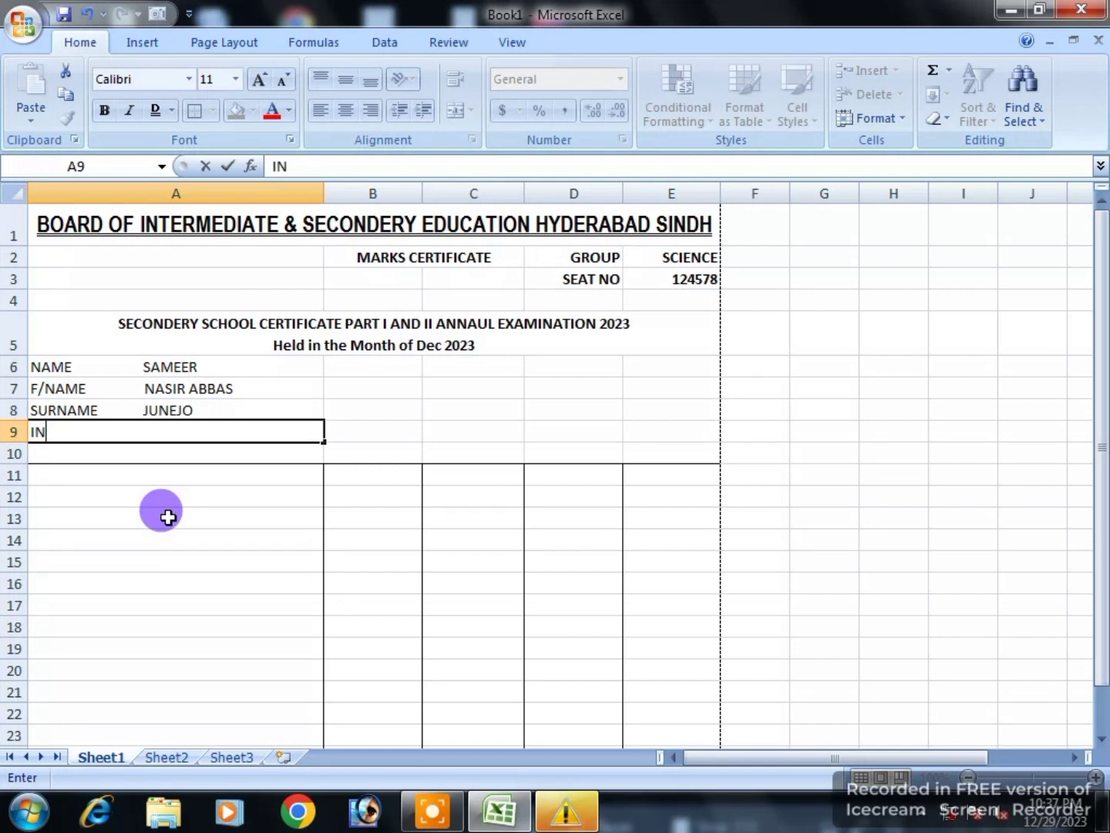
type("STITUTE     ")
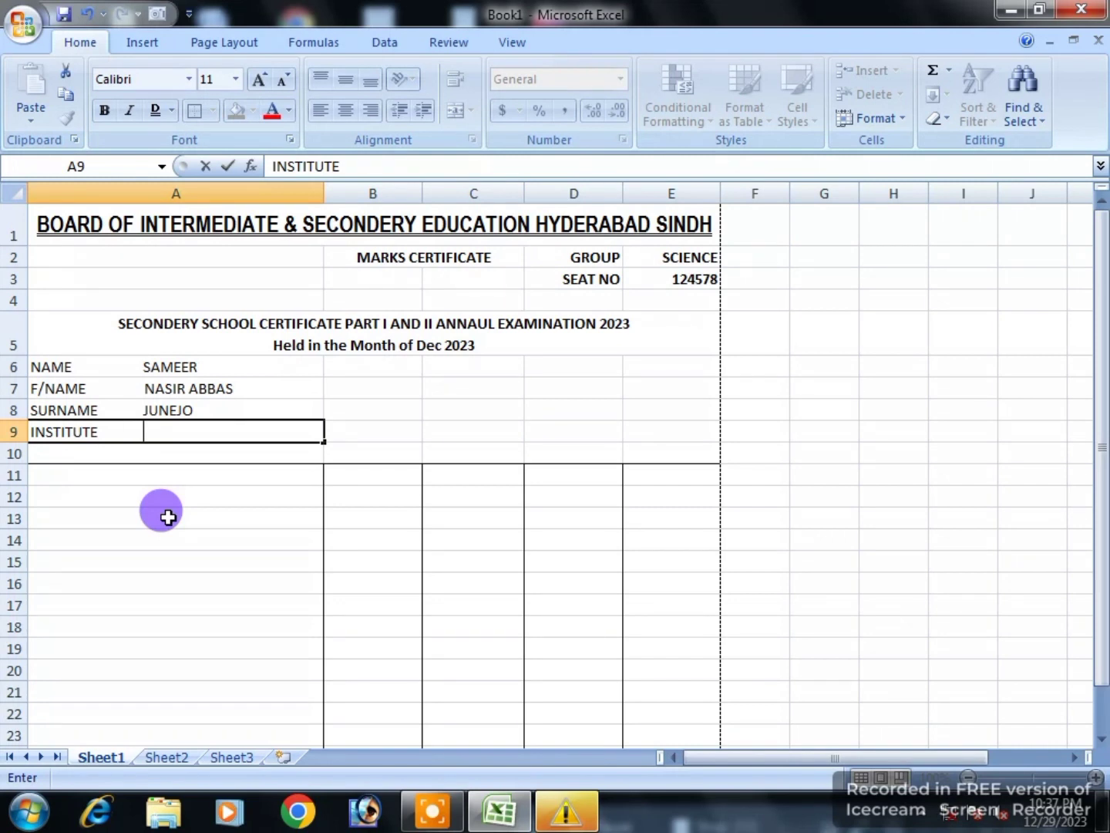
type("     Govt: Is")
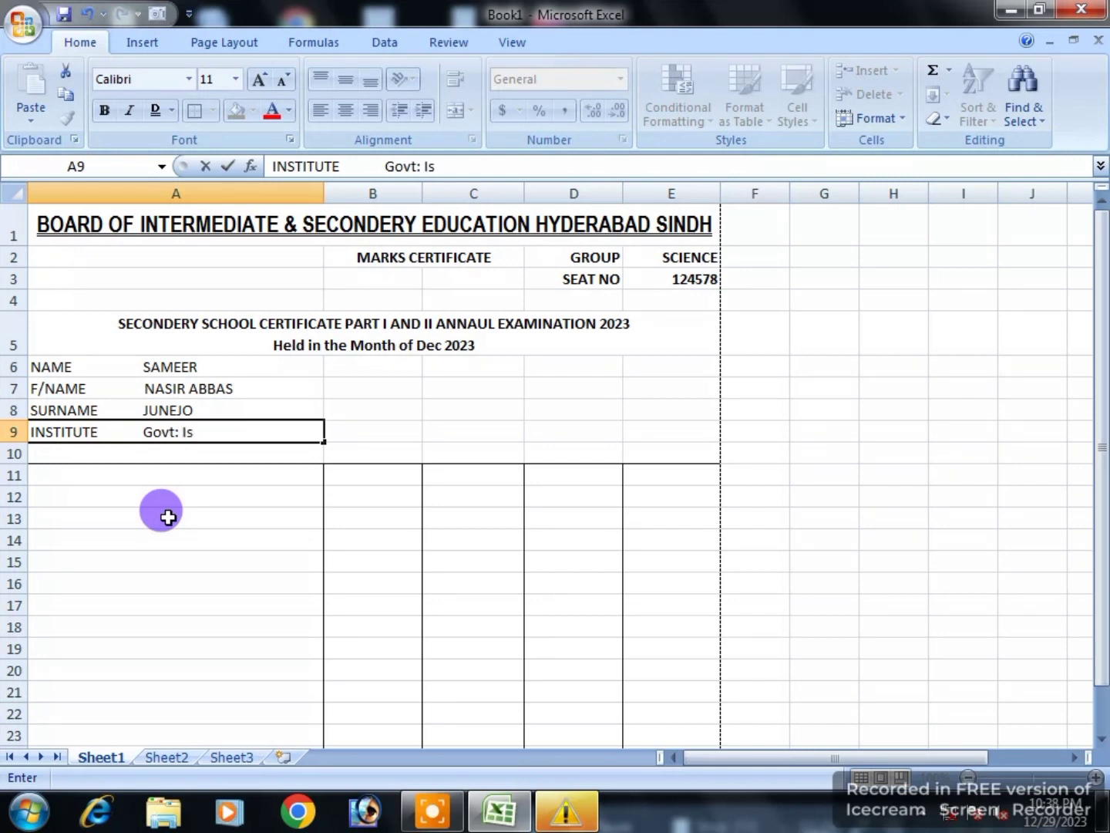
type("lamia Degree College Badin")
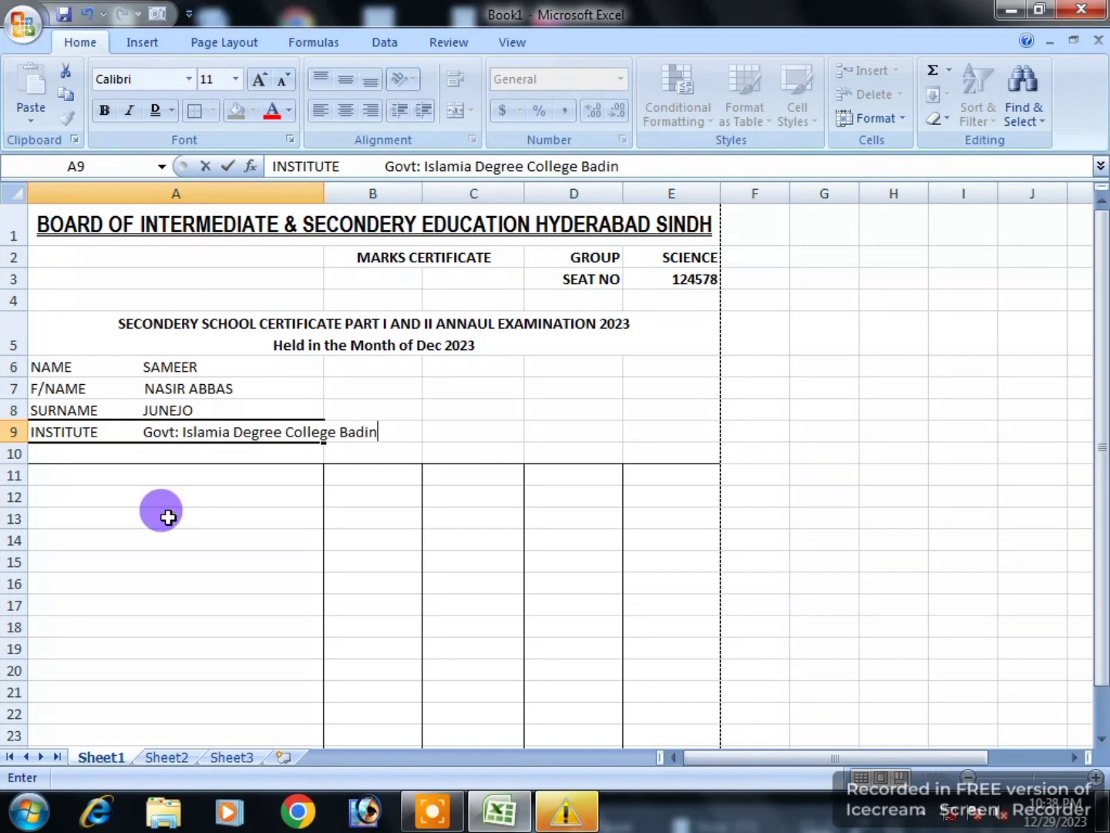
key("Return")
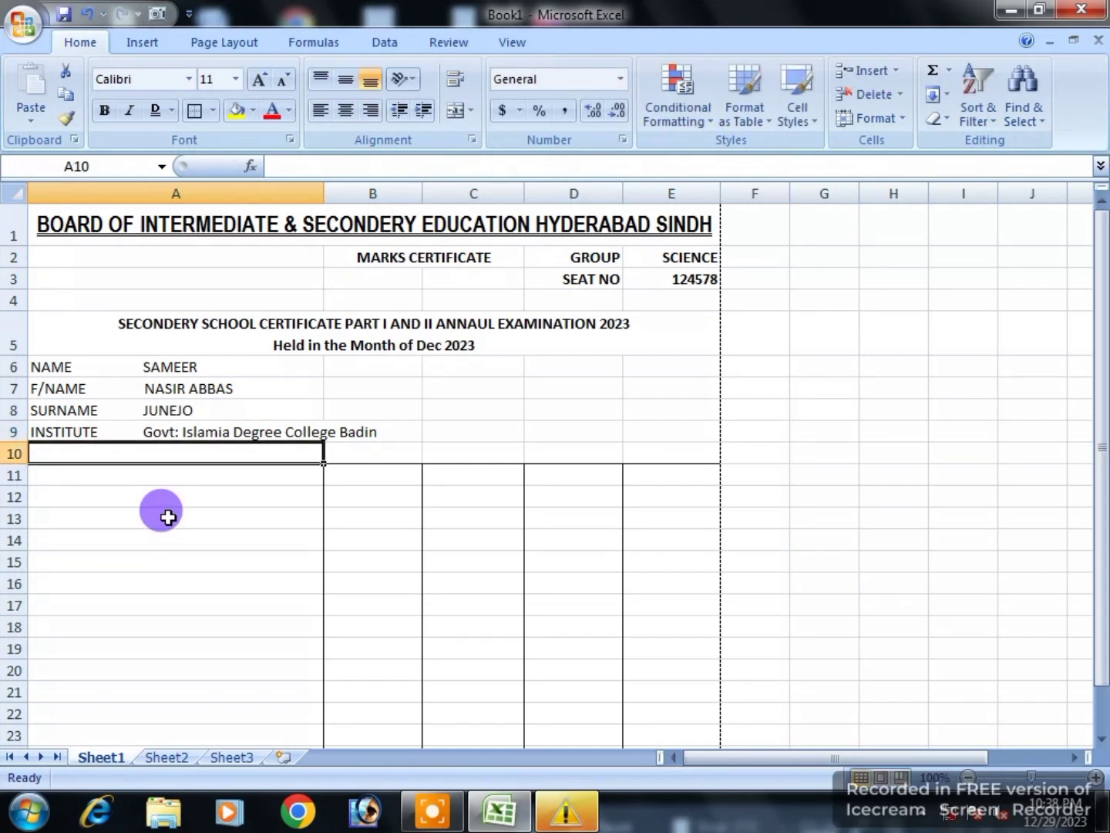
type("D")
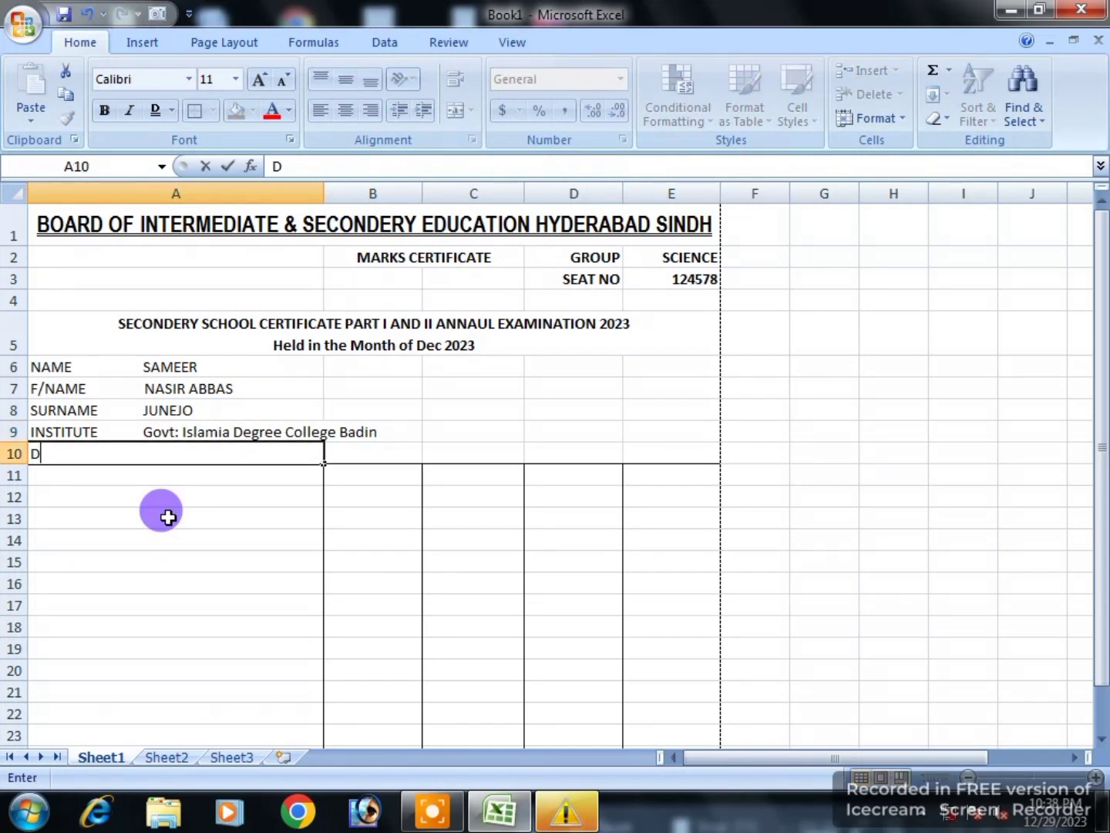
type("ISTRIC")
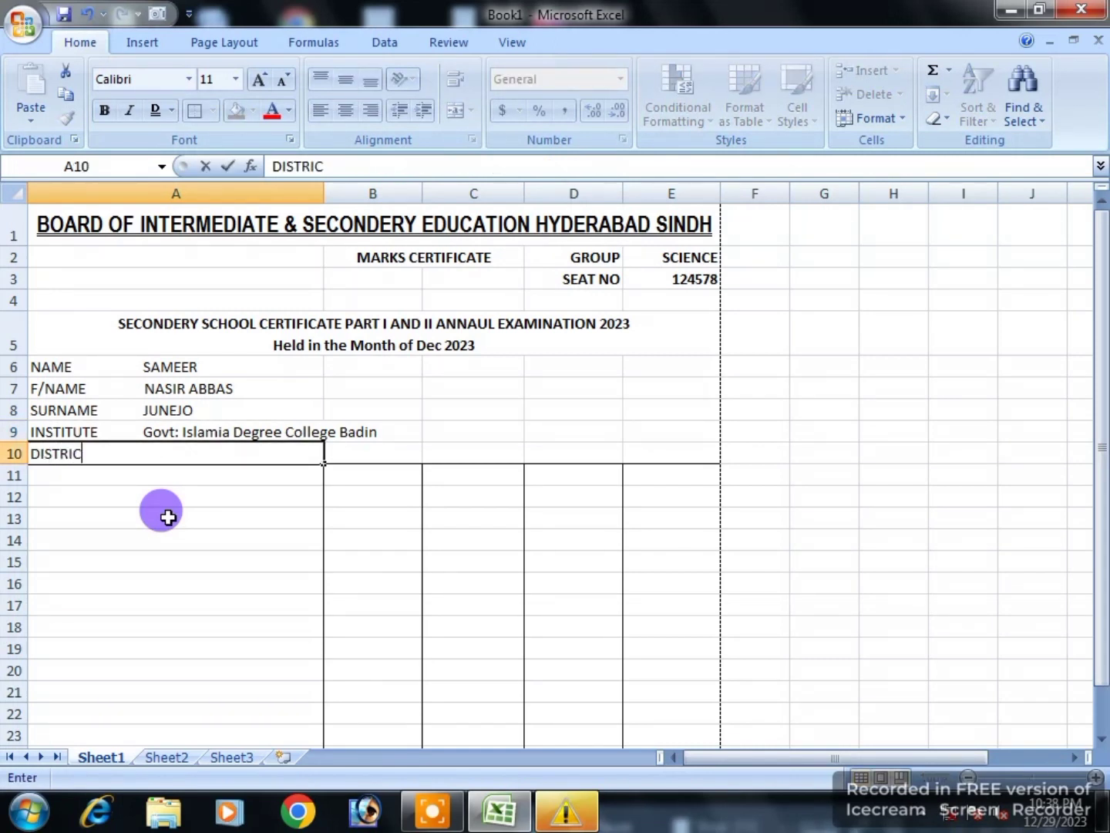
type("T               BS")
key("BackSpace")
type("ADIN")
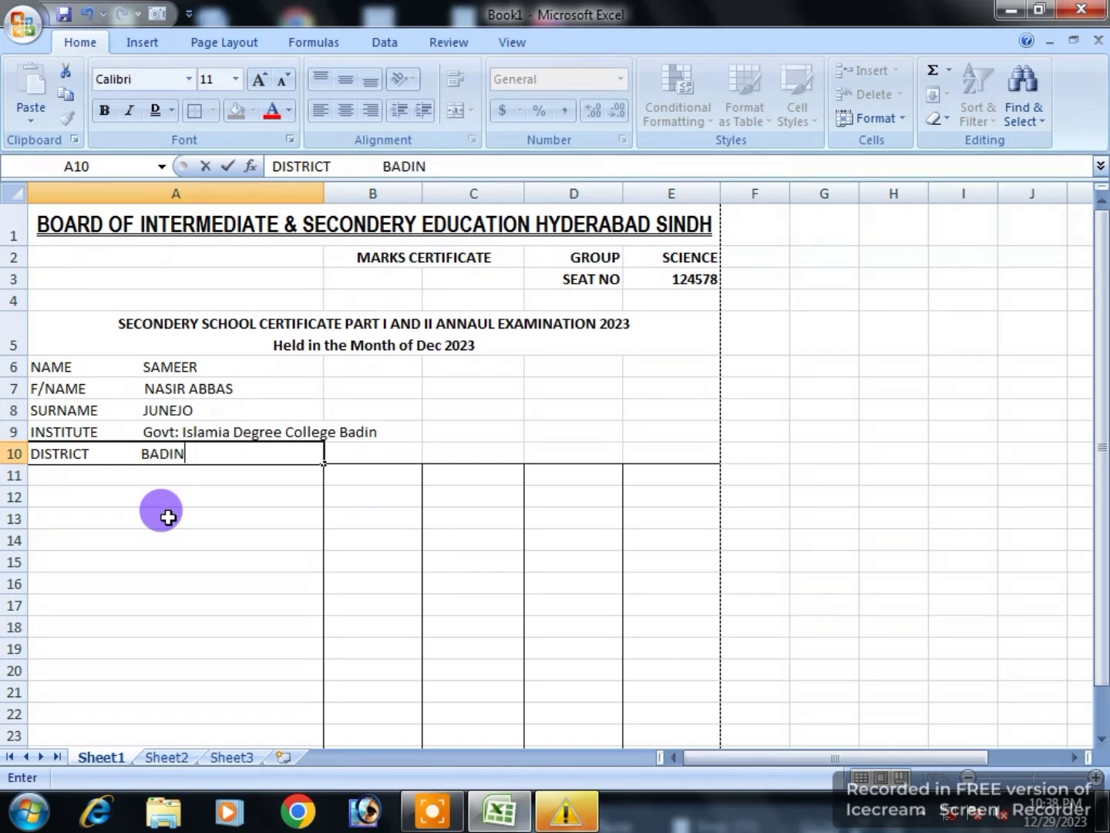
key("Return")
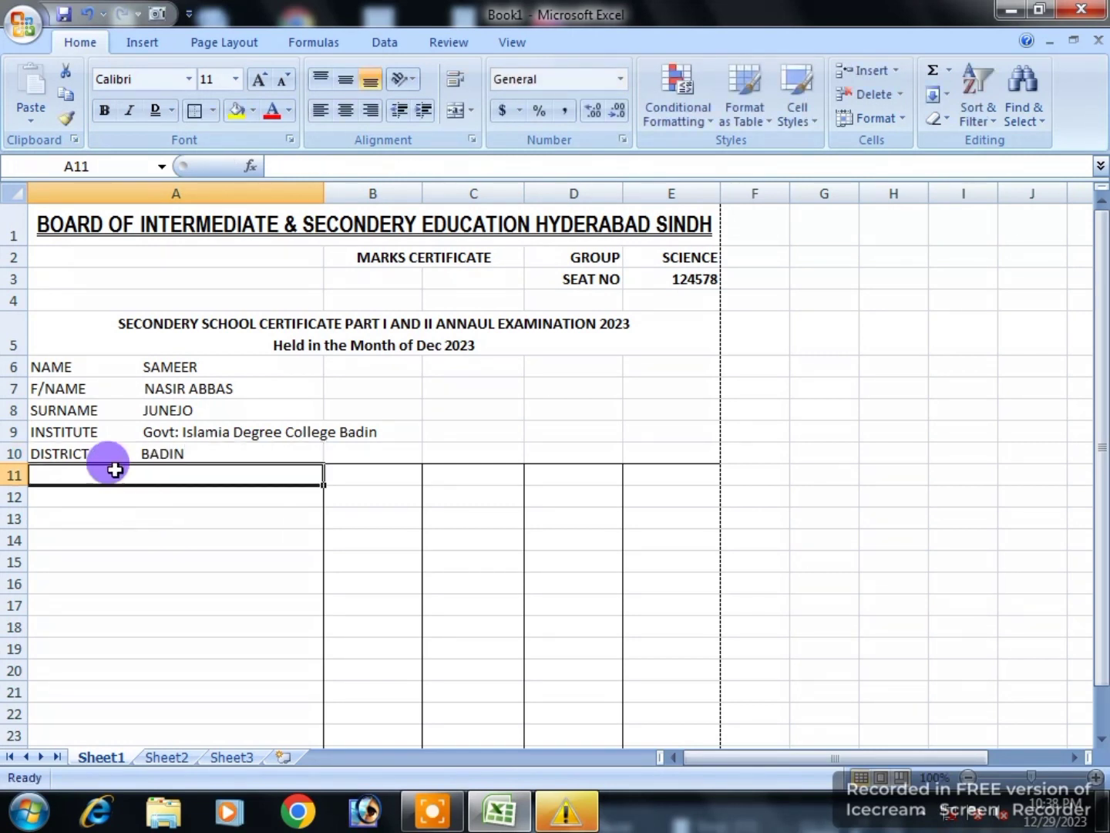
left_click_drag(65, 367, 204, 445)
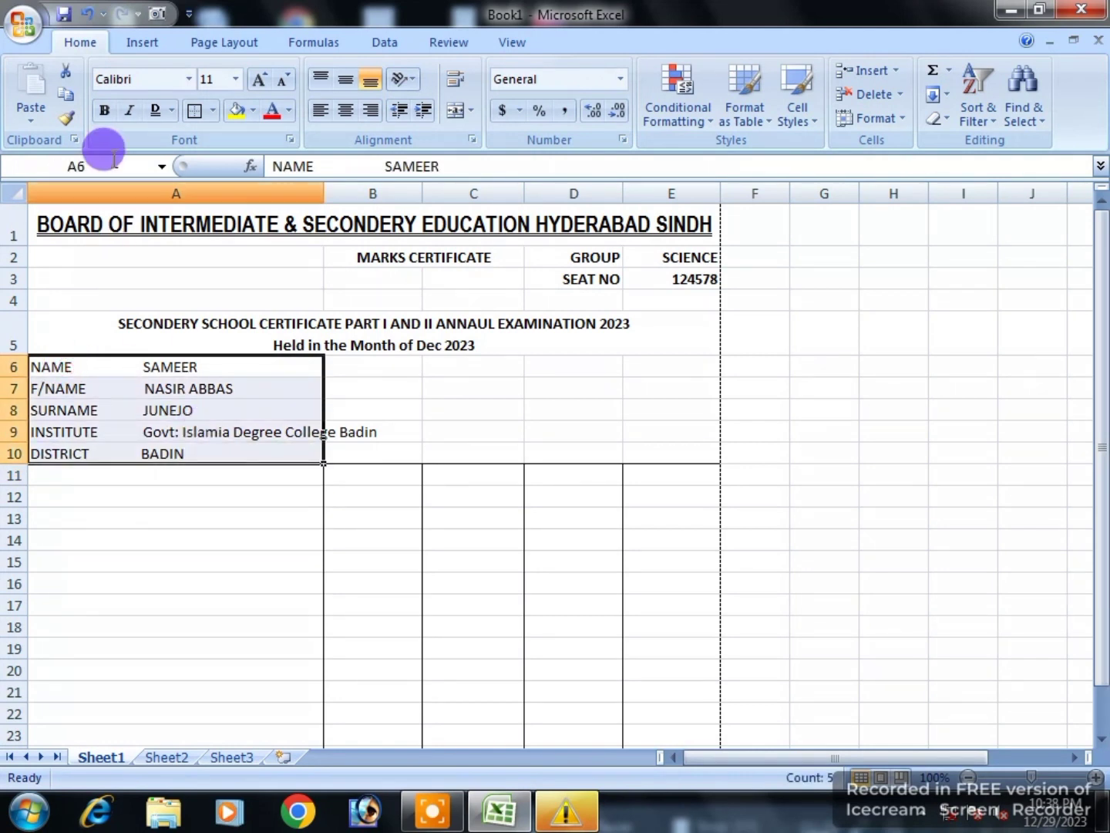
left_click(104, 111)
left_click(217, 545)
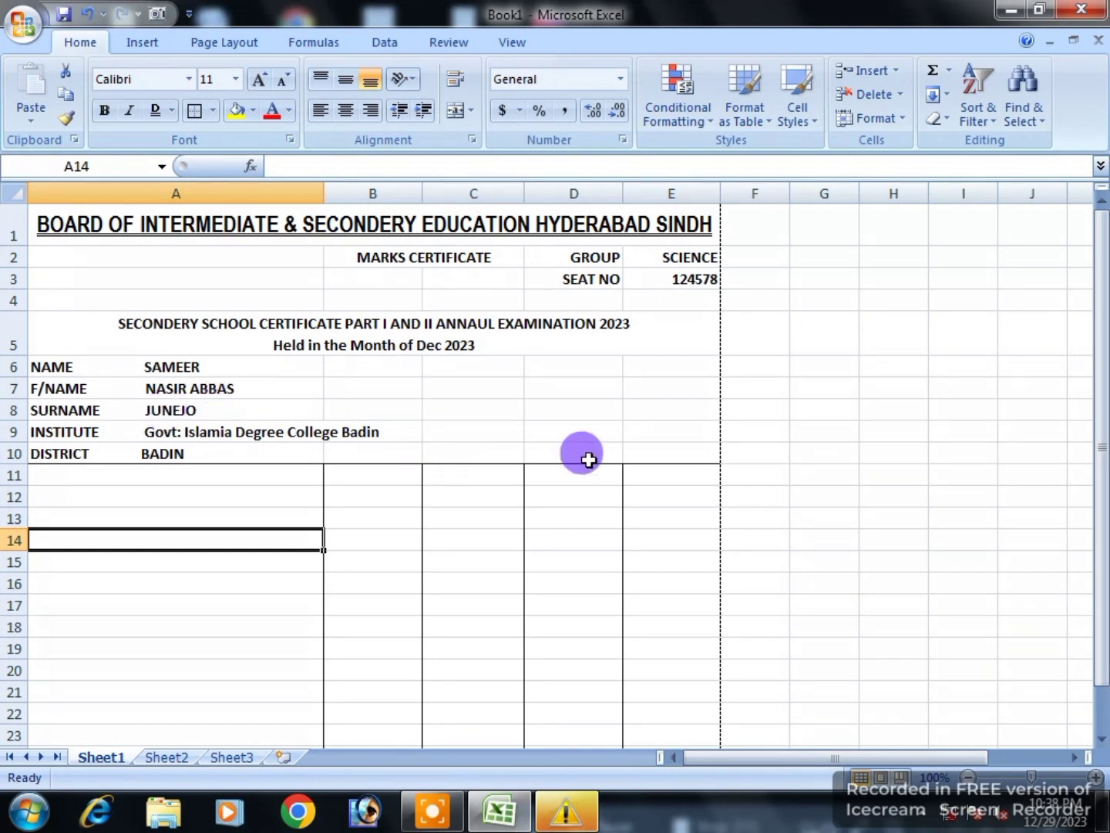
Step: Draw a rectangle photo frame over cells E6:E9
left_click_drag(648, 364, 683, 433)
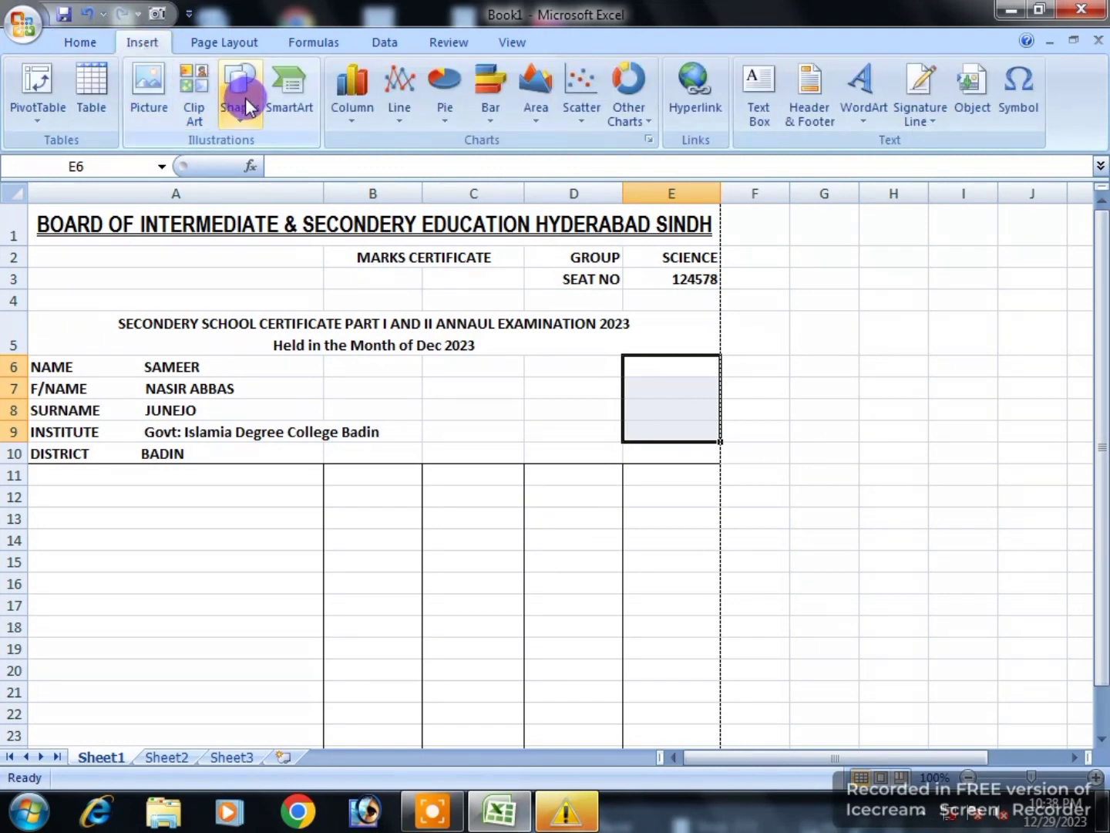
left_click(246, 105)
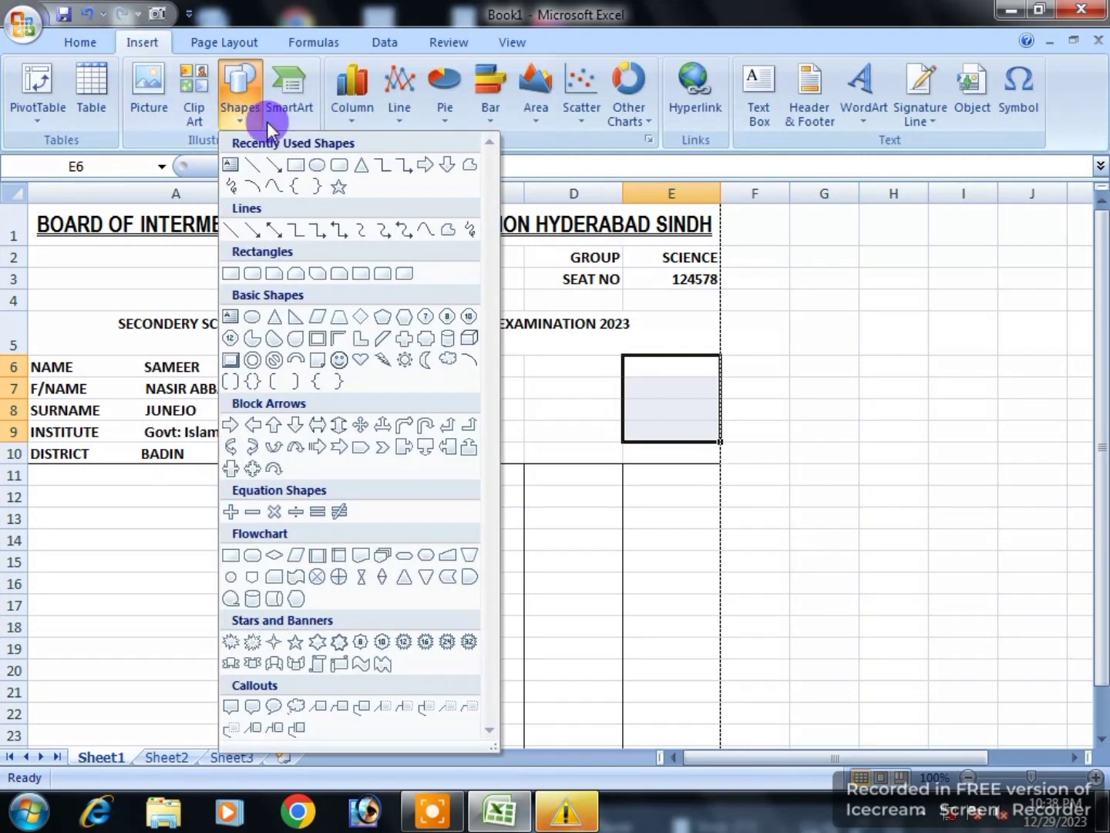
left_click(295, 165)
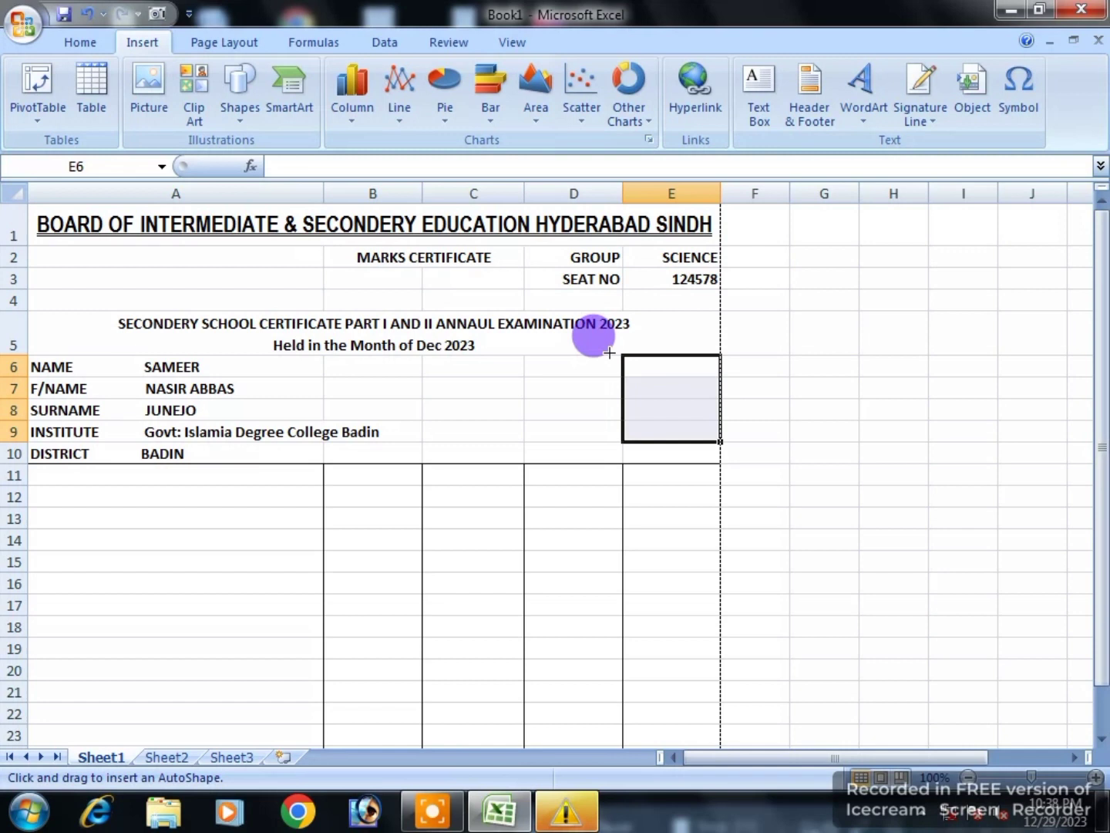
mouse_move(628, 333)
left_mouse_down()
mouse_move(672, 397)
mouse_move(703, 417)
mouse_move(712, 447)
left_mouse_up()
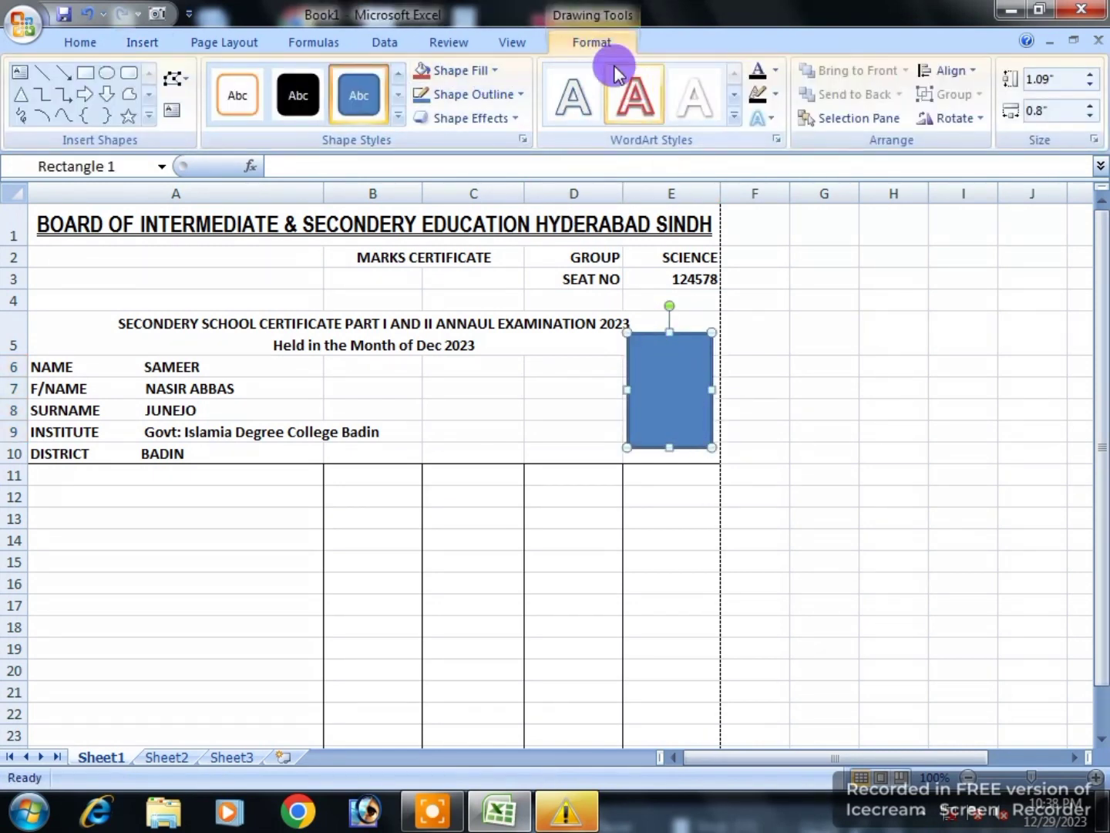
Step: Fill the rectangle with the Chrysanthemum sample picture and remove its outline
left_click(485, 74)
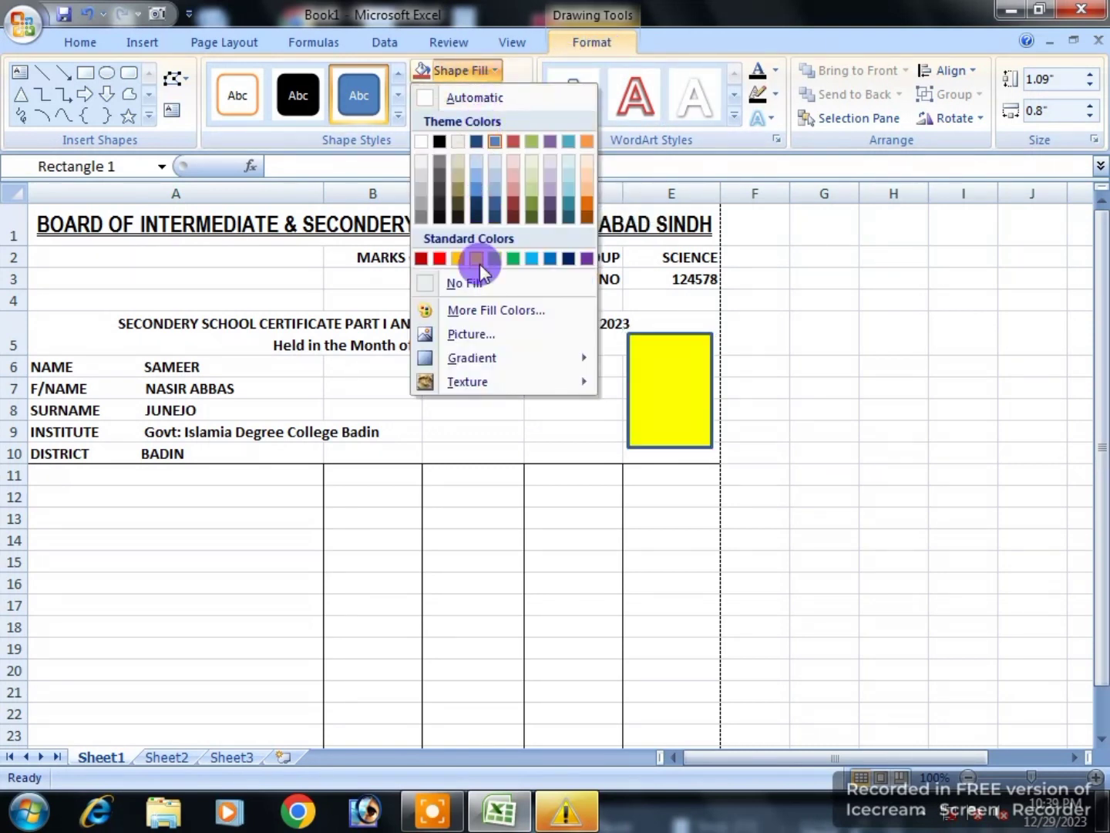
left_click(470, 333)
double_click(336, 257)
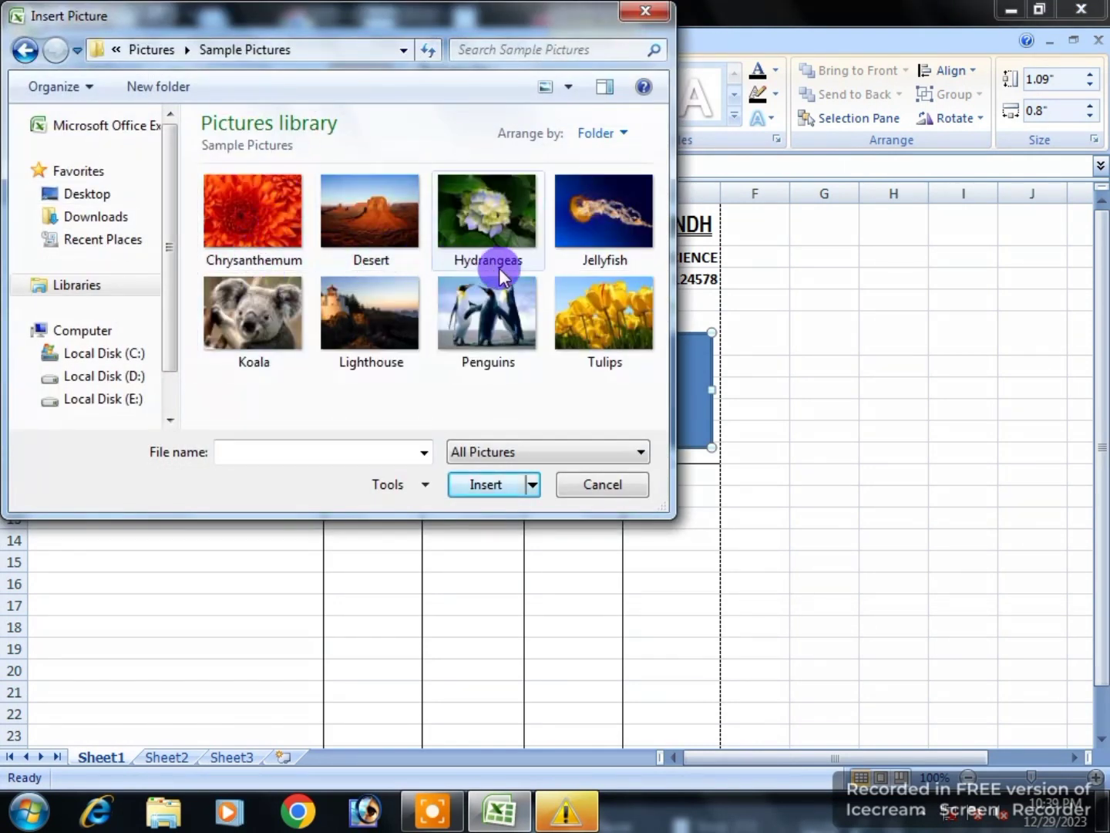
left_click(290, 235)
left_click(468, 487)
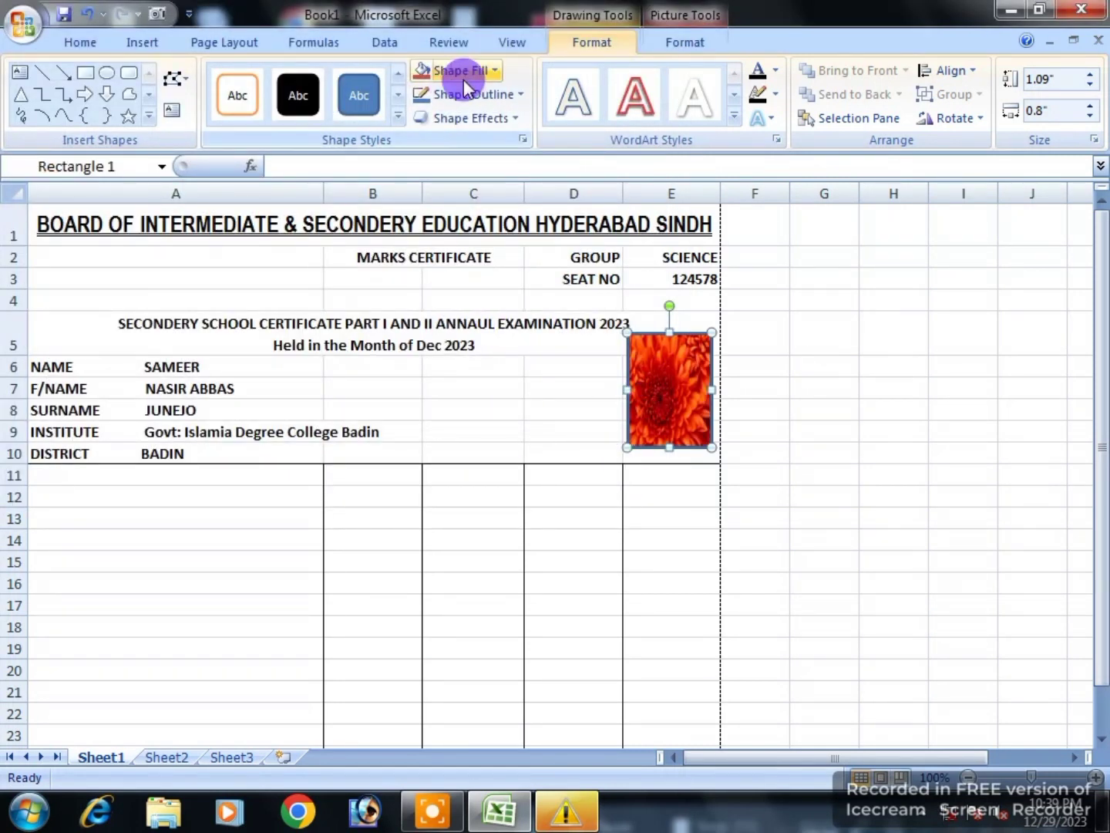
left_click(469, 96)
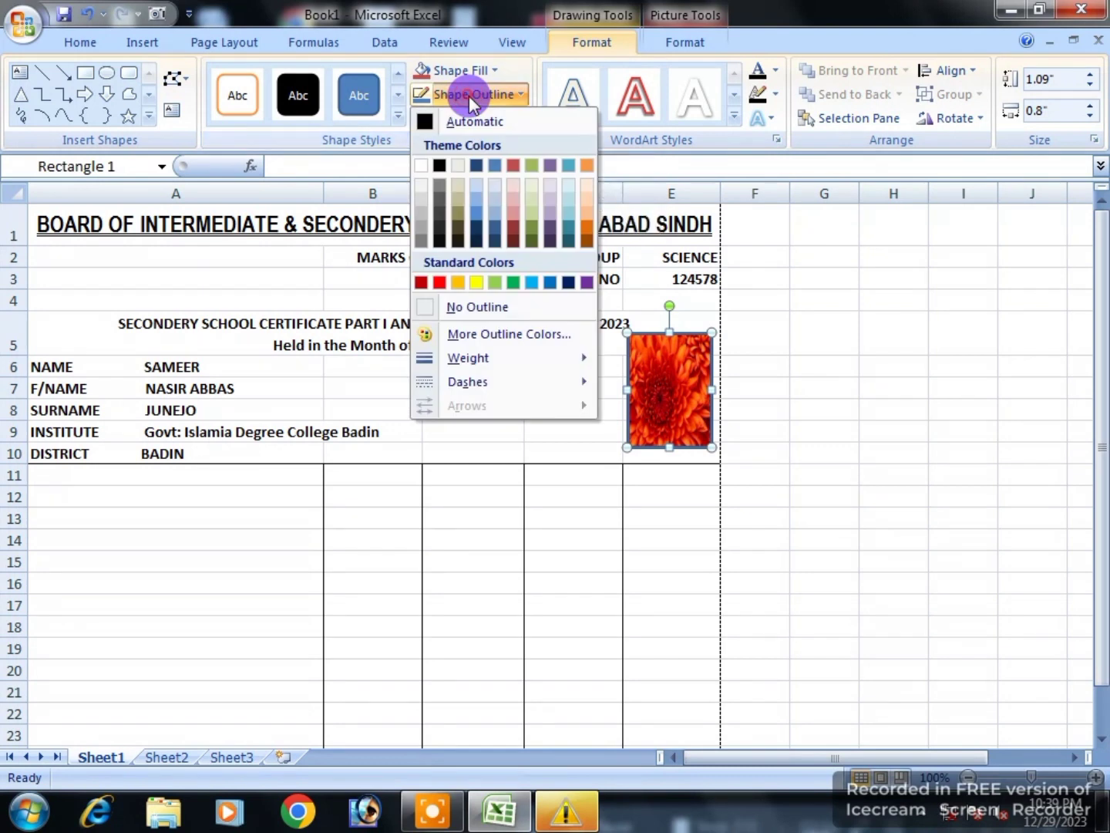
left_click(456, 308)
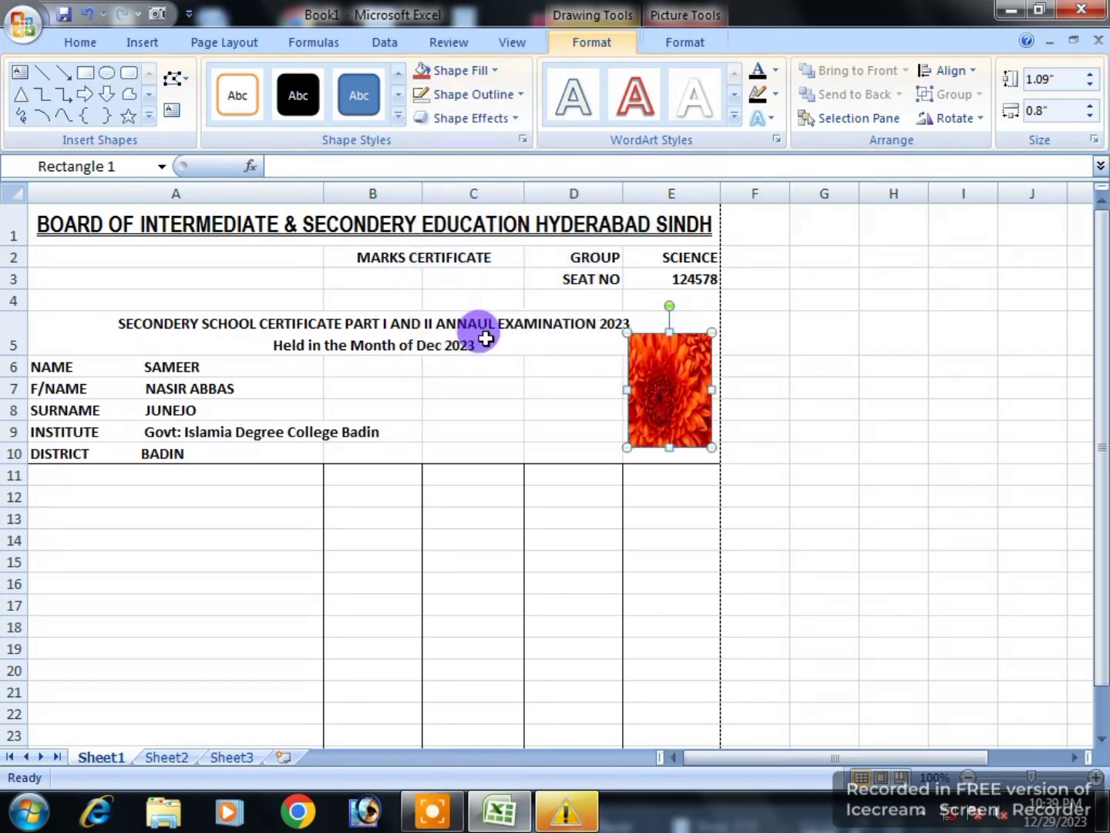
left_click(442, 540)
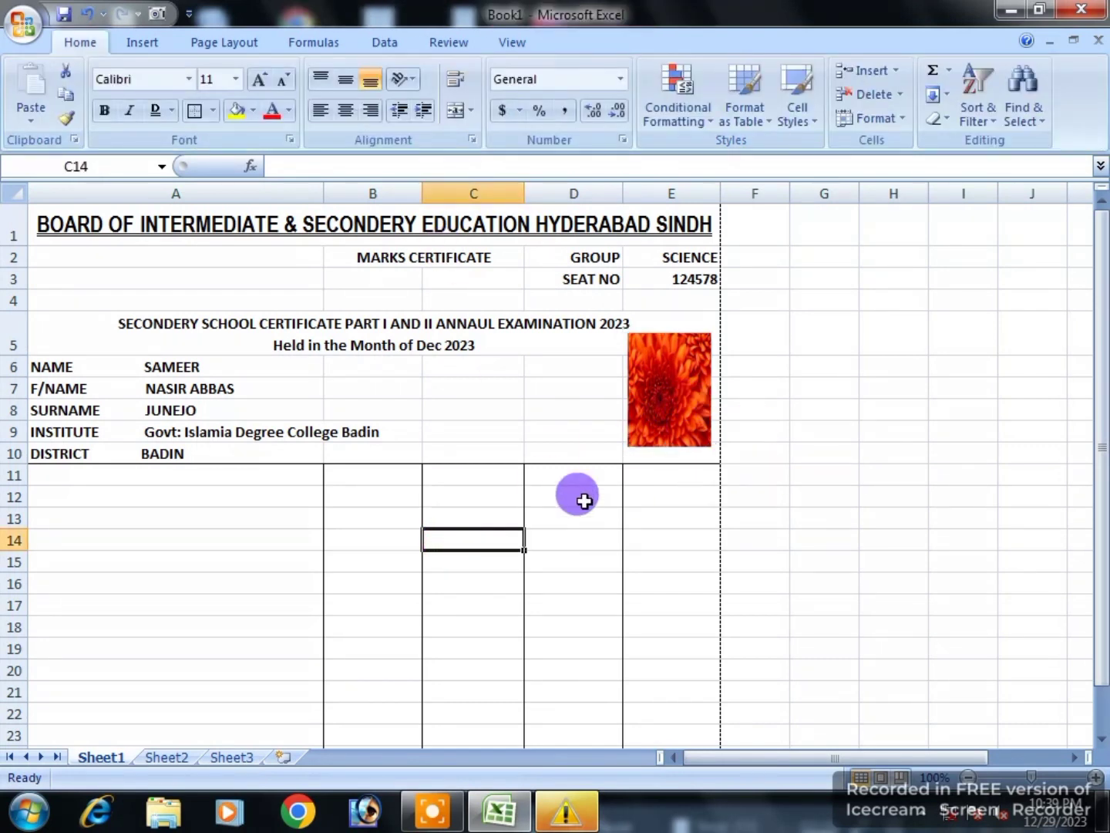
left_click(636, 416)
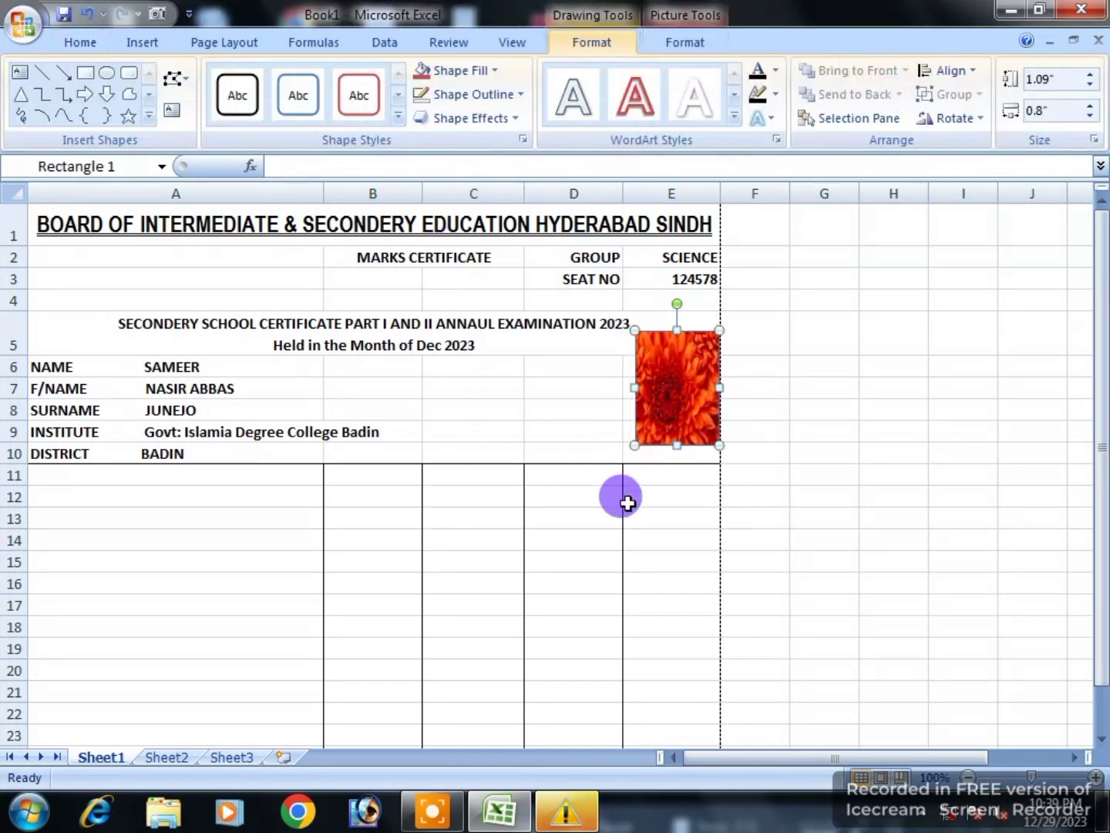
left_click(632, 539)
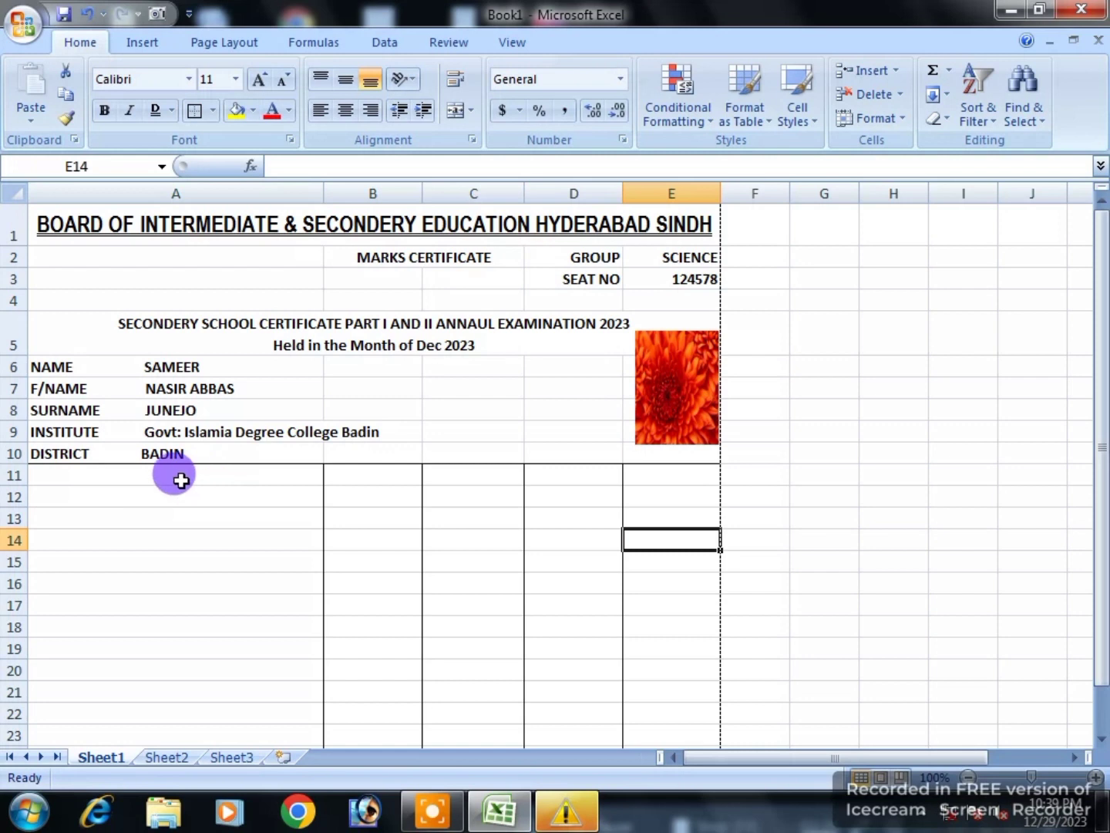
left_click(119, 472)
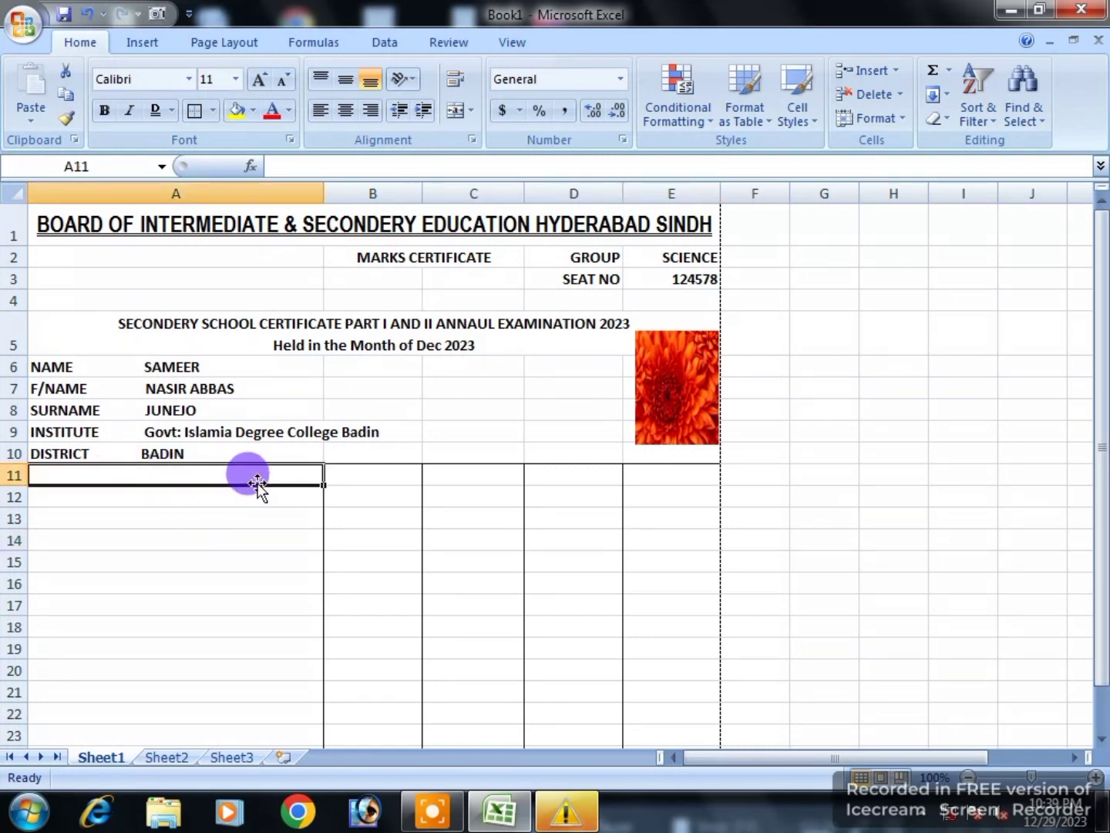
Step: Put all borders around every cell of the marks table header row 11
left_click(338, 533)
left_click_drag(298, 465, 656, 475)
left_click(212, 110)
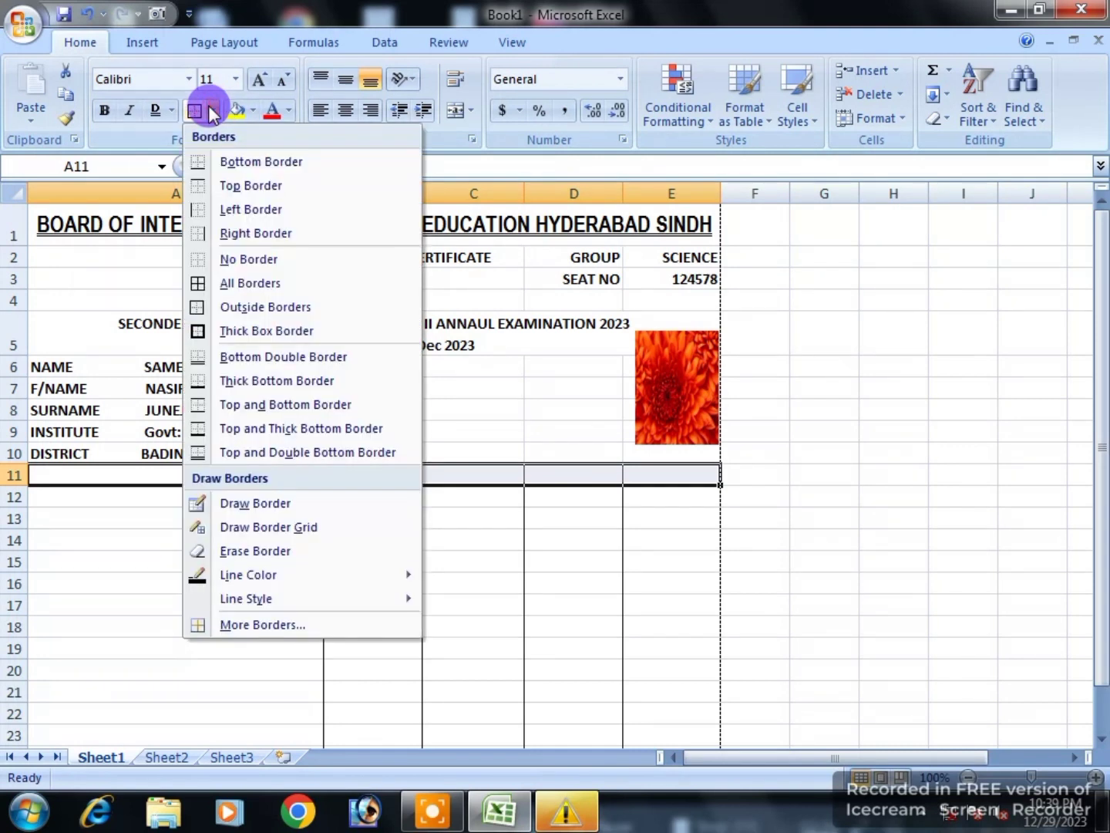
left_click(200, 288)
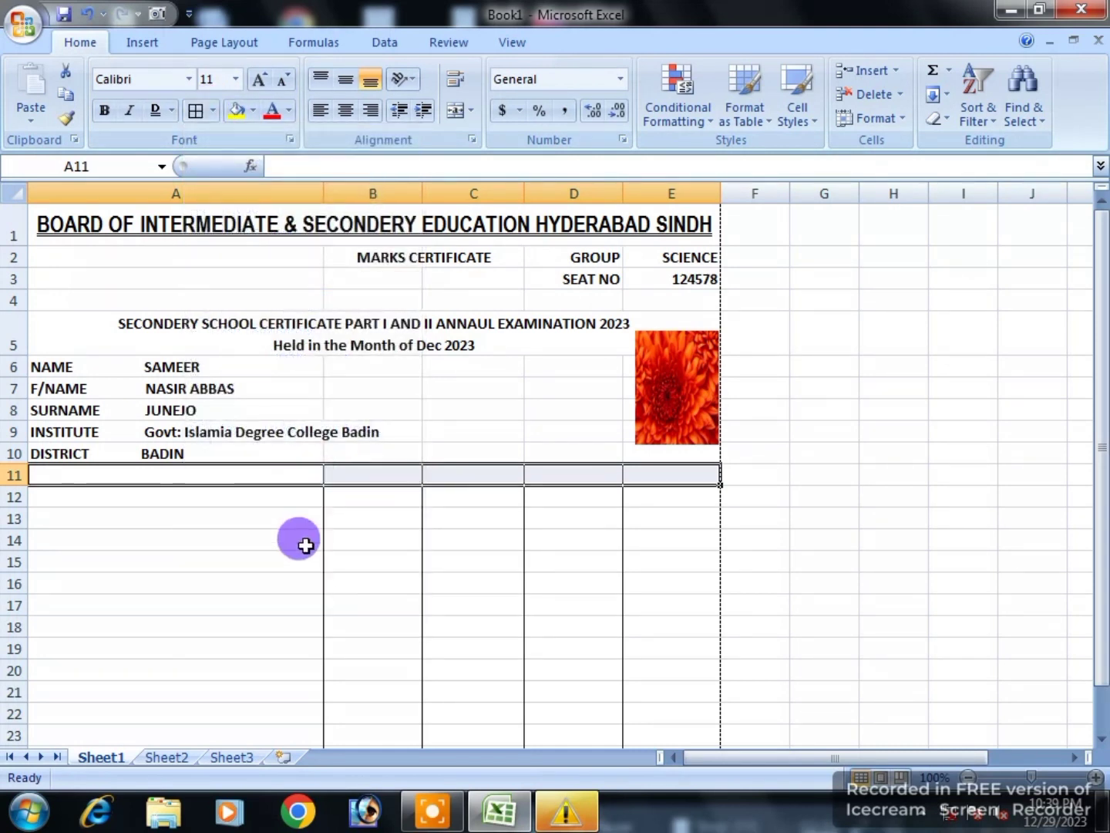
left_click(297, 540)
Step: Enter SUBJECTS in A11 and MAXIMUM MARKS in B11, wrapping B11 onto two lines
left_click(272, 476)
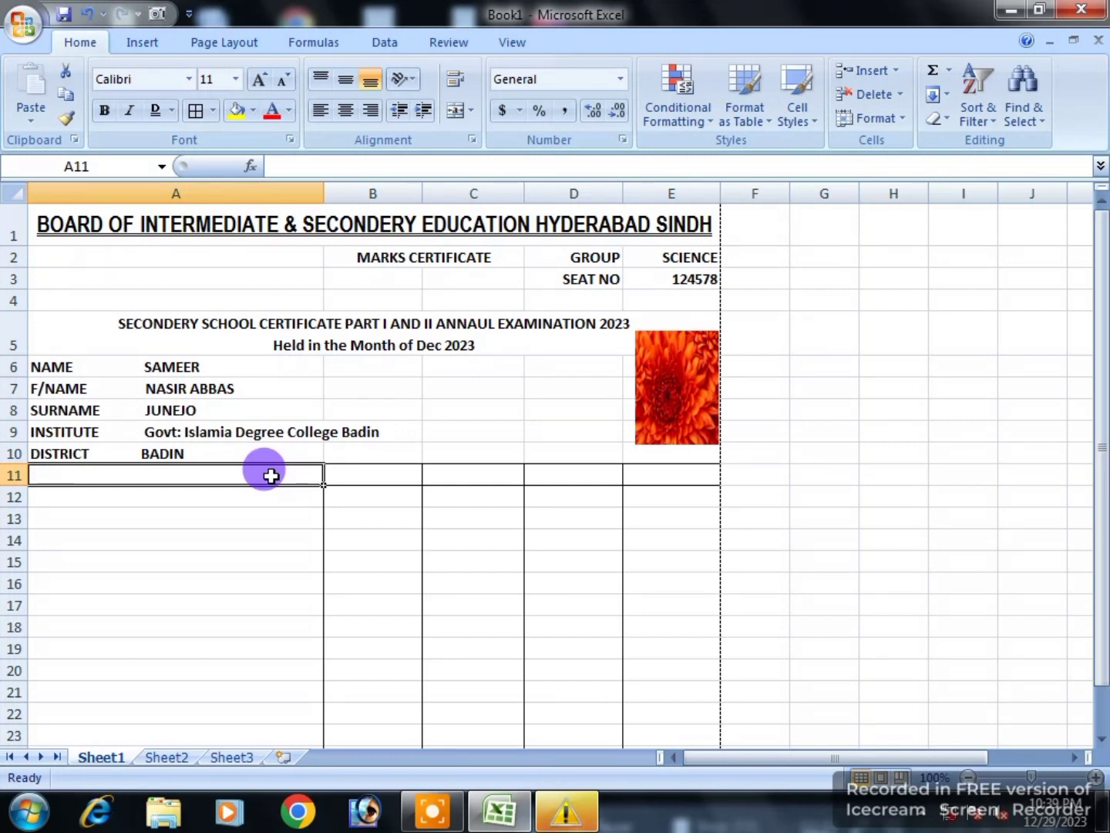
type("SUBJ")
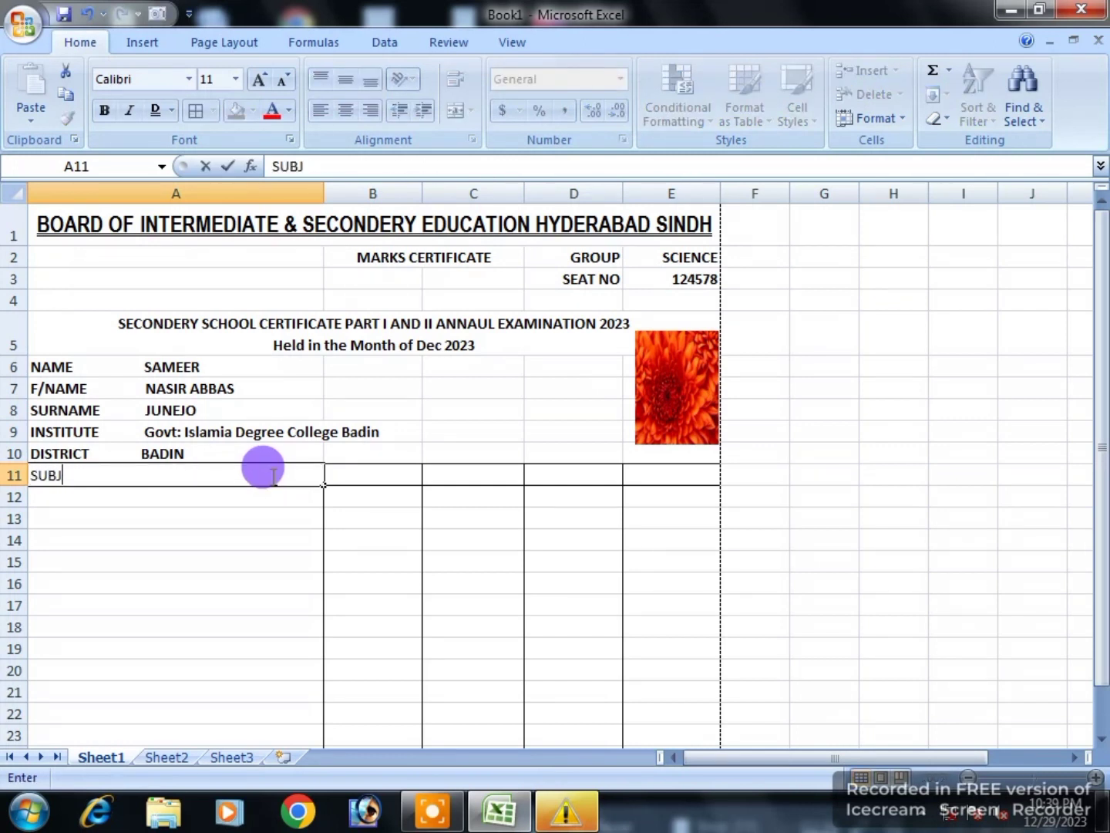
type("ECTS")
key("Tab")
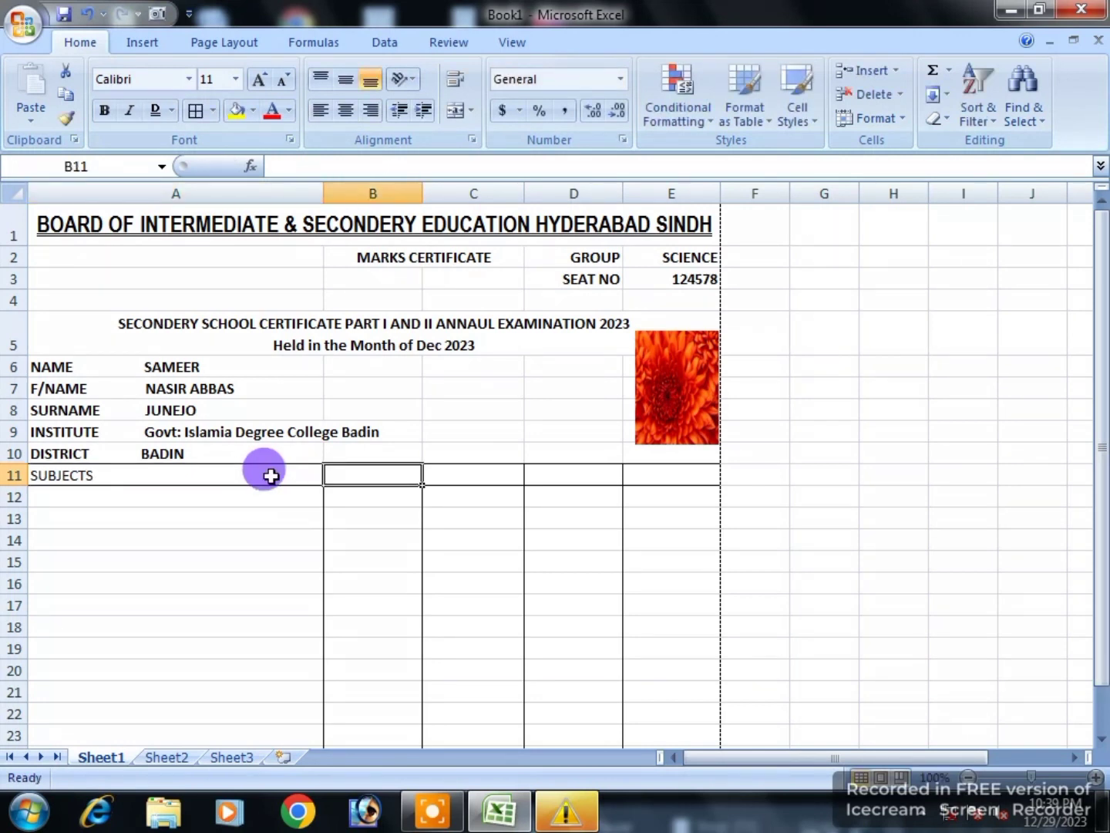
type("MAXIMUM MARKS")
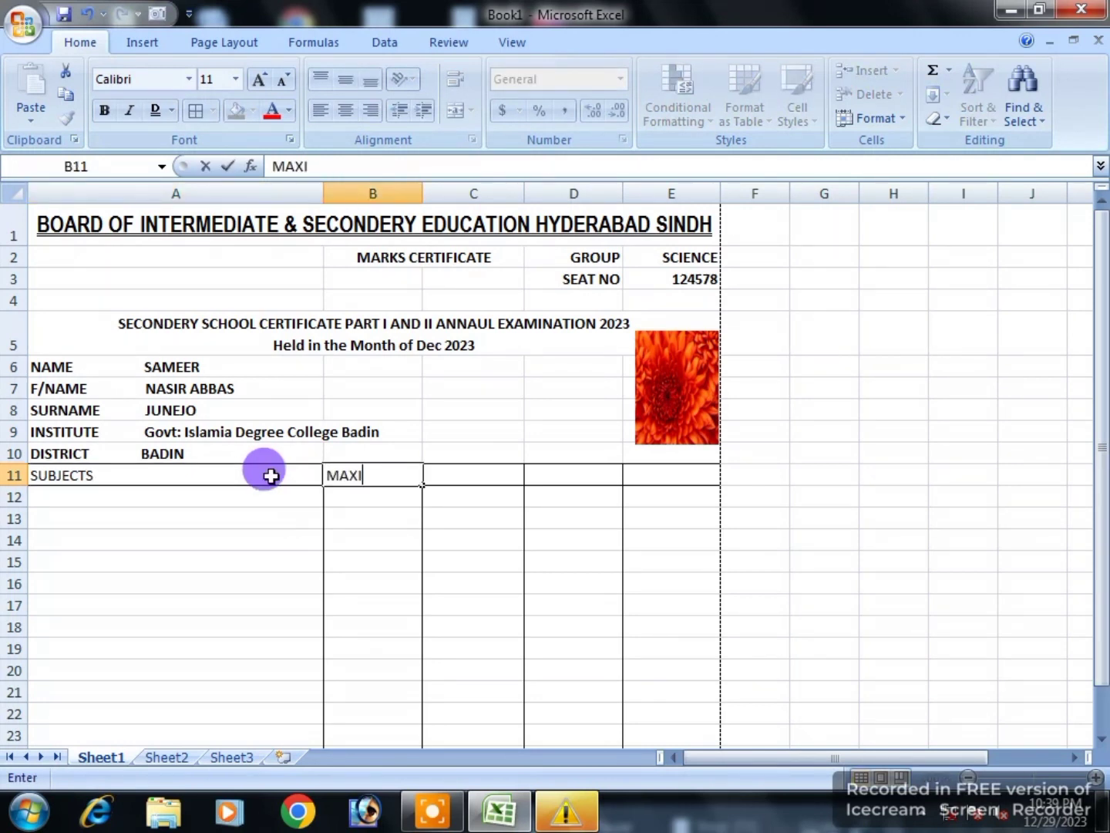
left_click(350, 577)
left_click(359, 469)
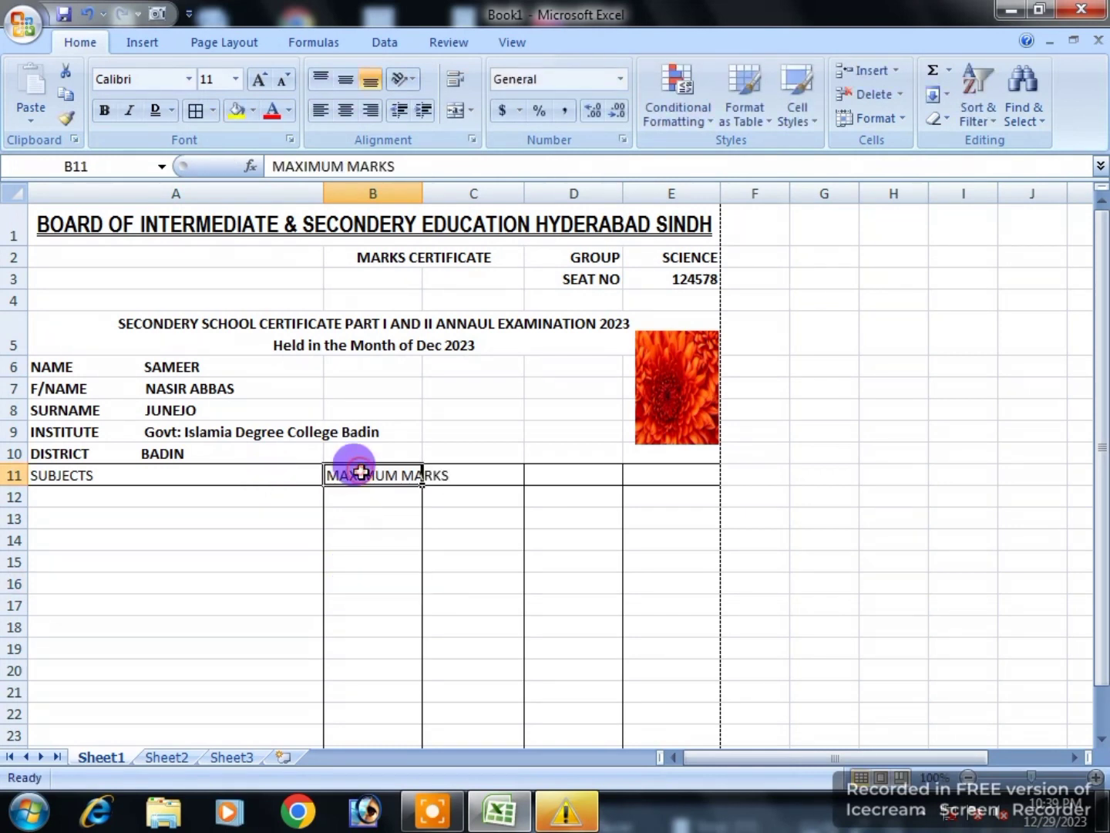
left_click(453, 79)
Step: Enter MINIMUM MARKS in C11 and wrap it onto two lines
left_click(471, 476)
type("NIMUM MARKS")
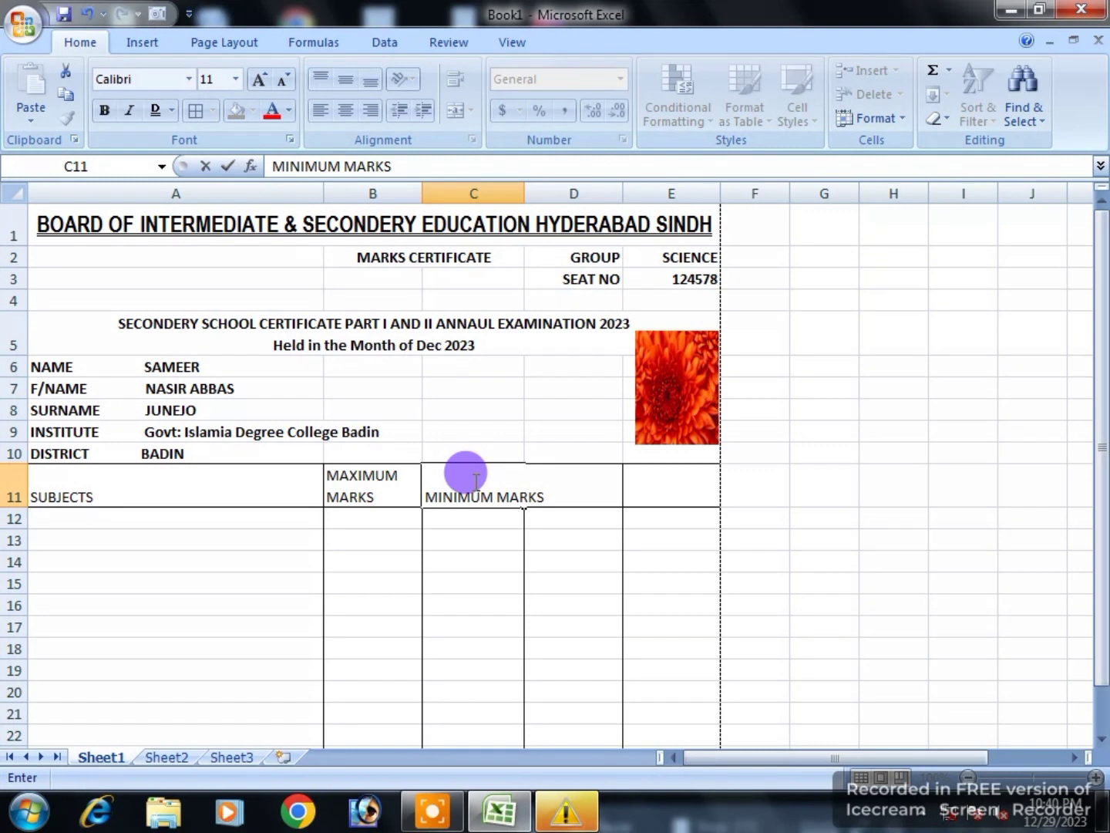
key("Tab")
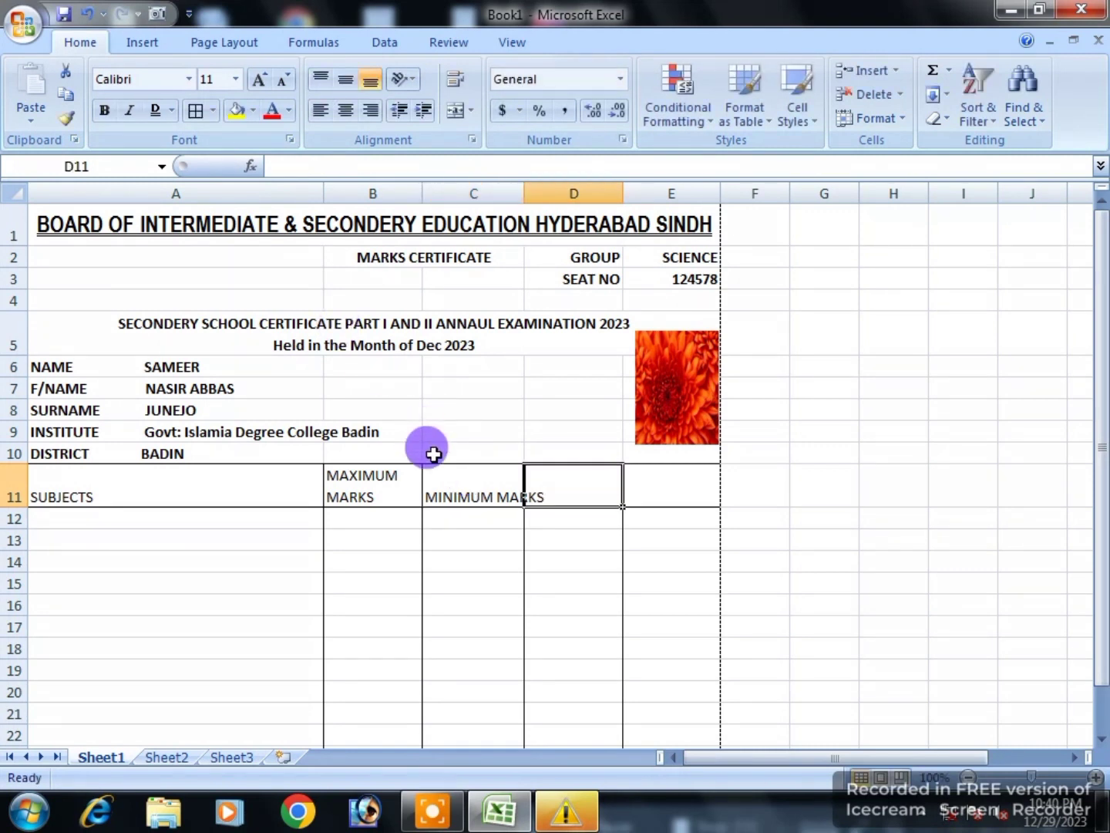
left_click(460, 491)
left_click(455, 80)
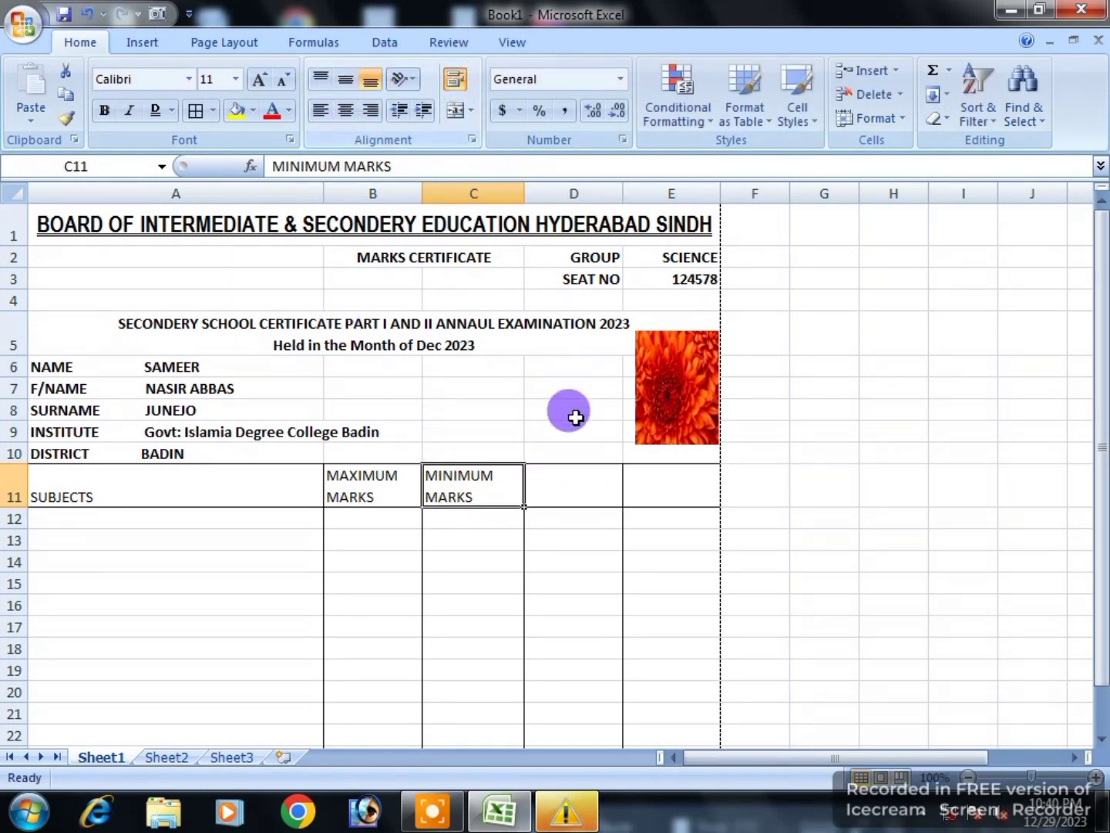
Step: Enter OBTAIN MARKS in D11 with wrapped text, then begin REMARKS in E11
left_click(570, 484)
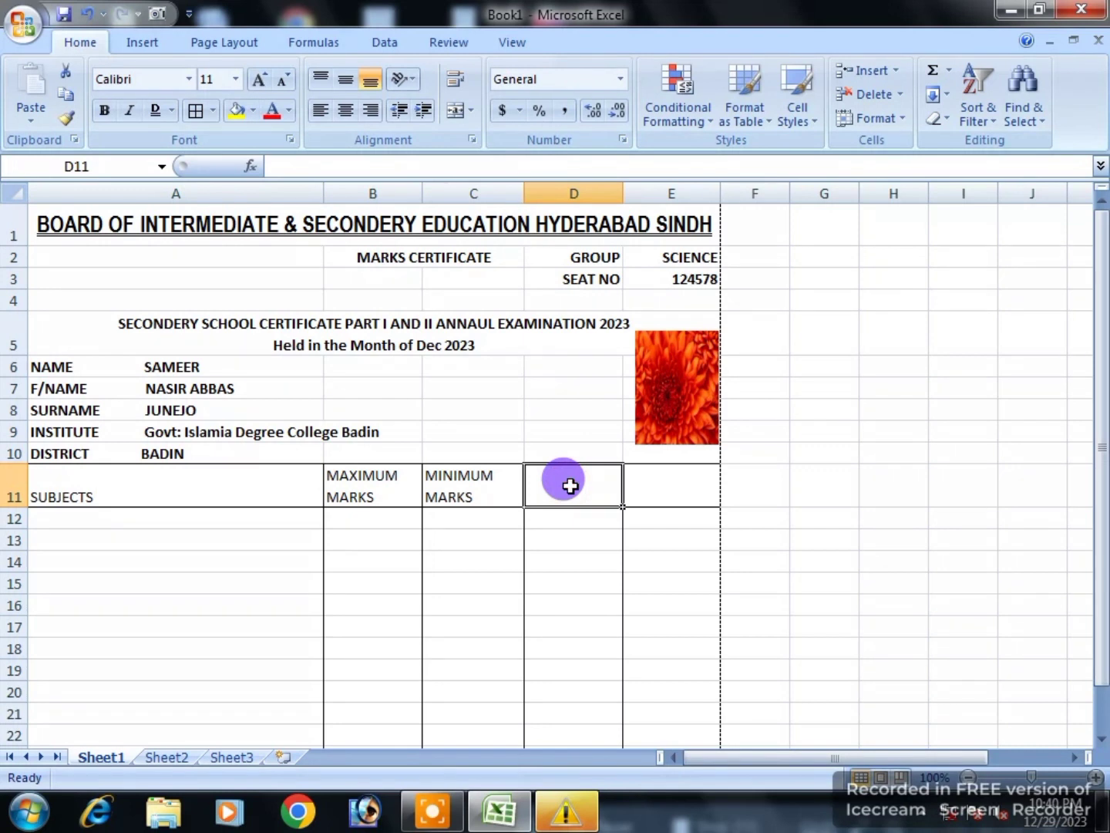
type("OBTAIN MARKS")
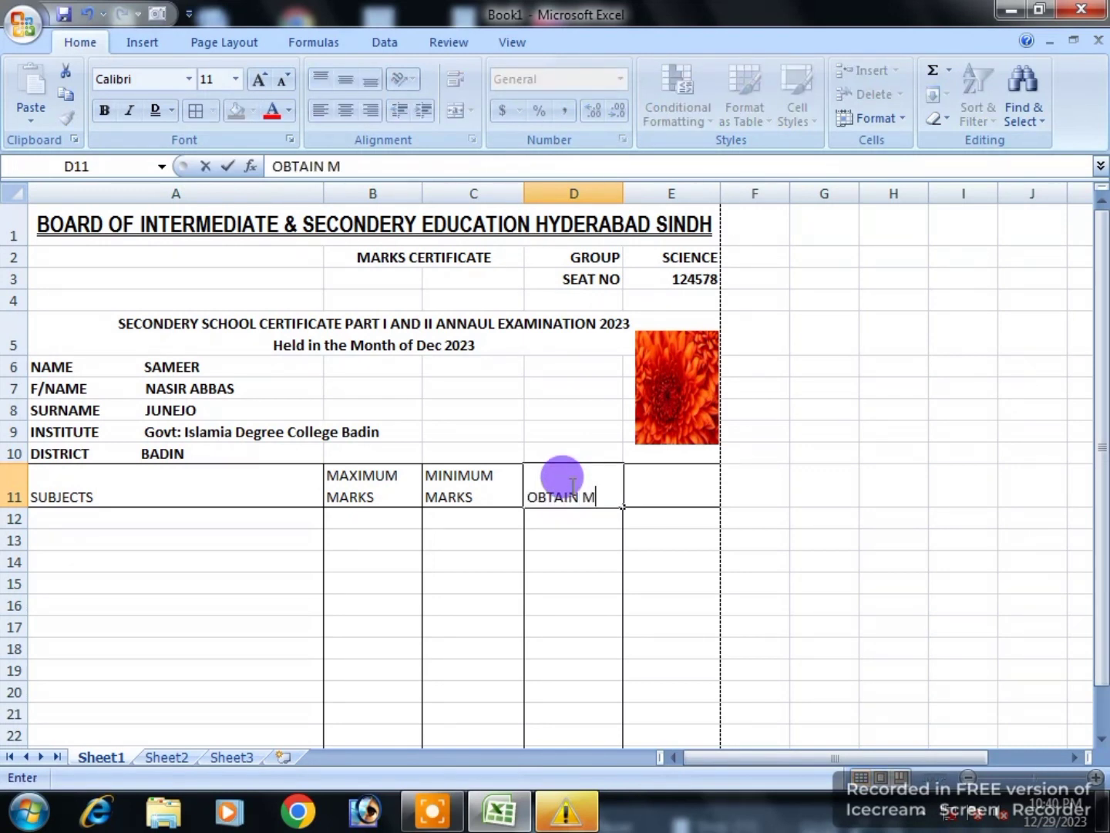
left_click(634, 525)
left_click(564, 476)
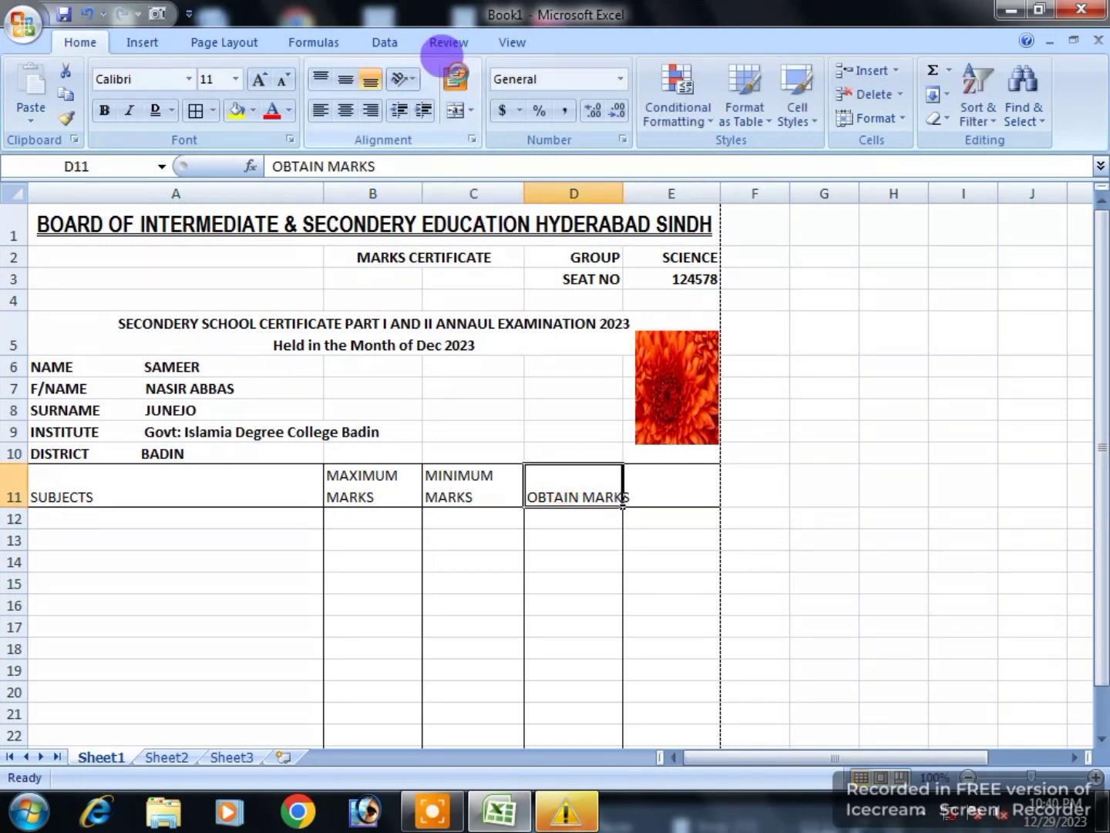
left_click(455, 79)
left_click(644, 486)
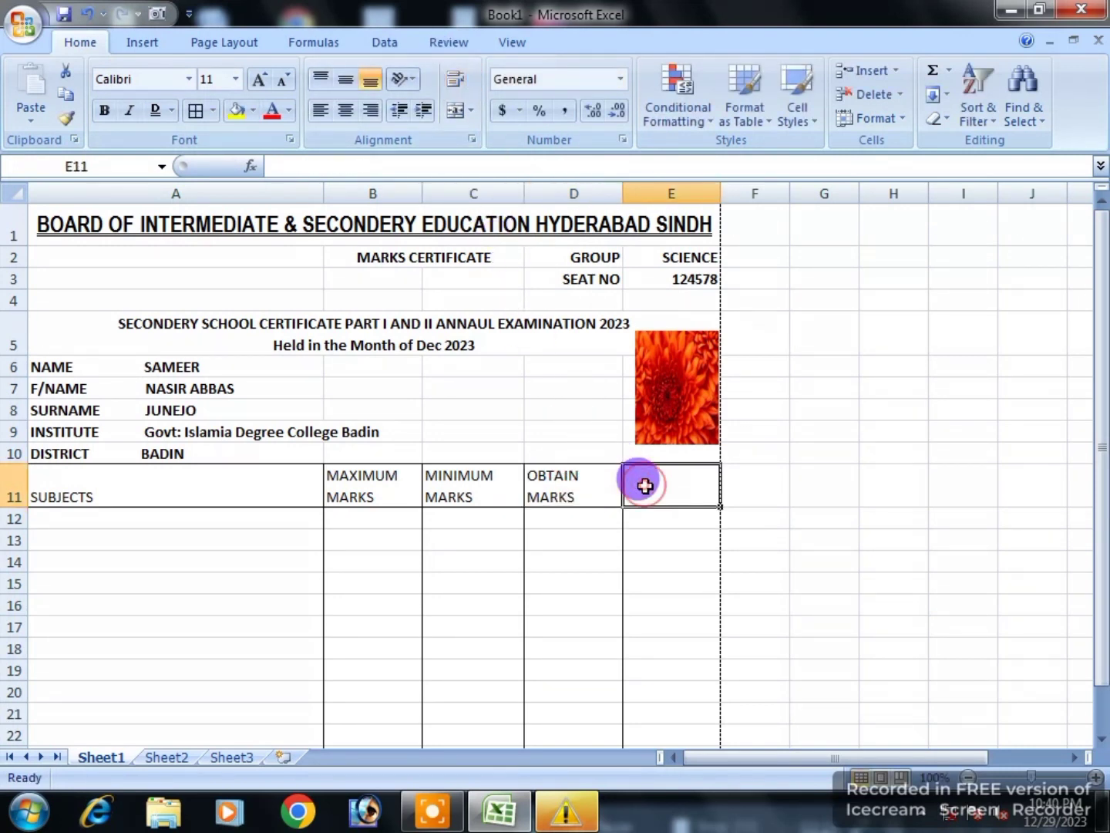
type("REMARKS")
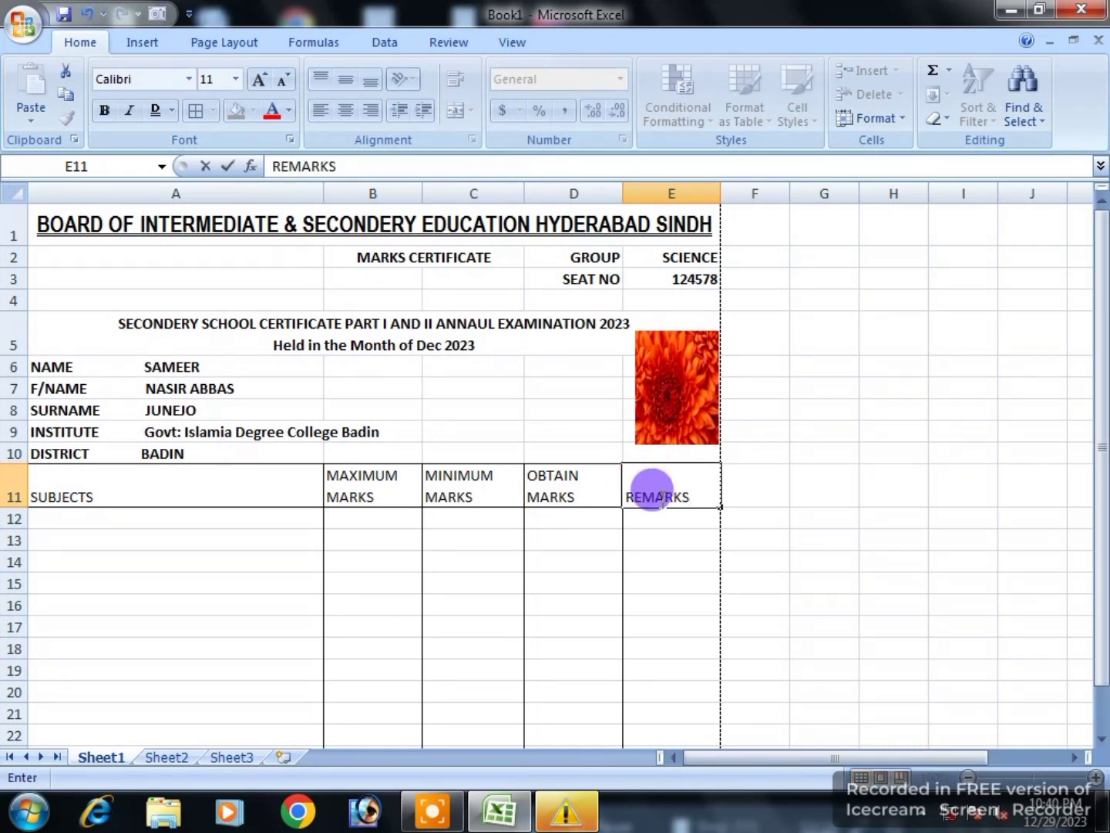
Step: Make the header row bold and centred both horizontally and vertically
left_click(639, 564)
left_click_drag(651, 496, 20, 481)
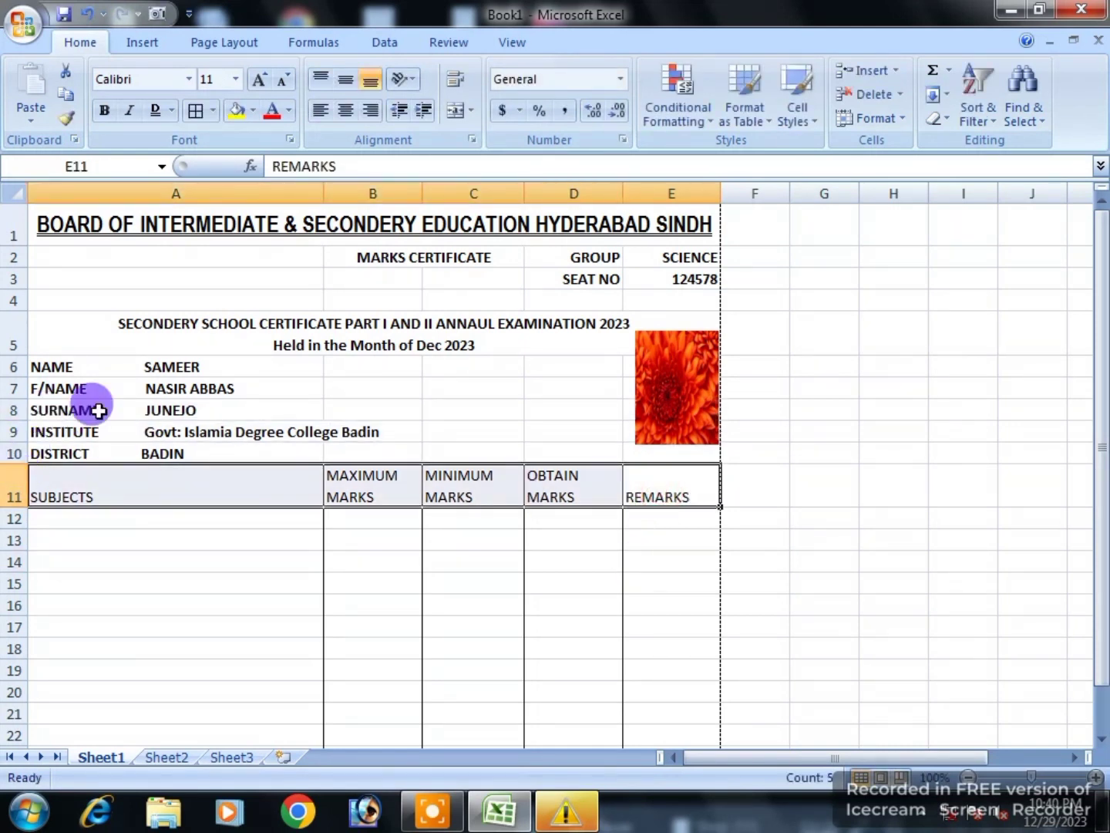
left_click(350, 120)
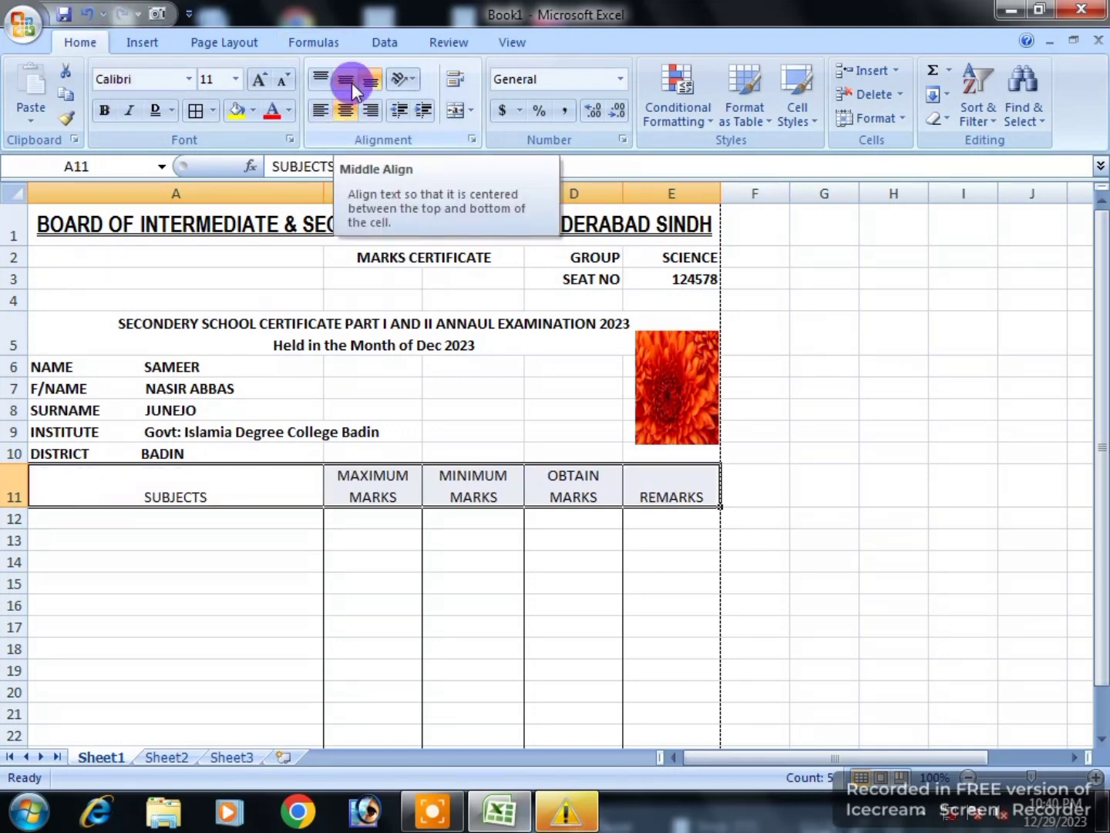
left_click(351, 81)
left_click(105, 109)
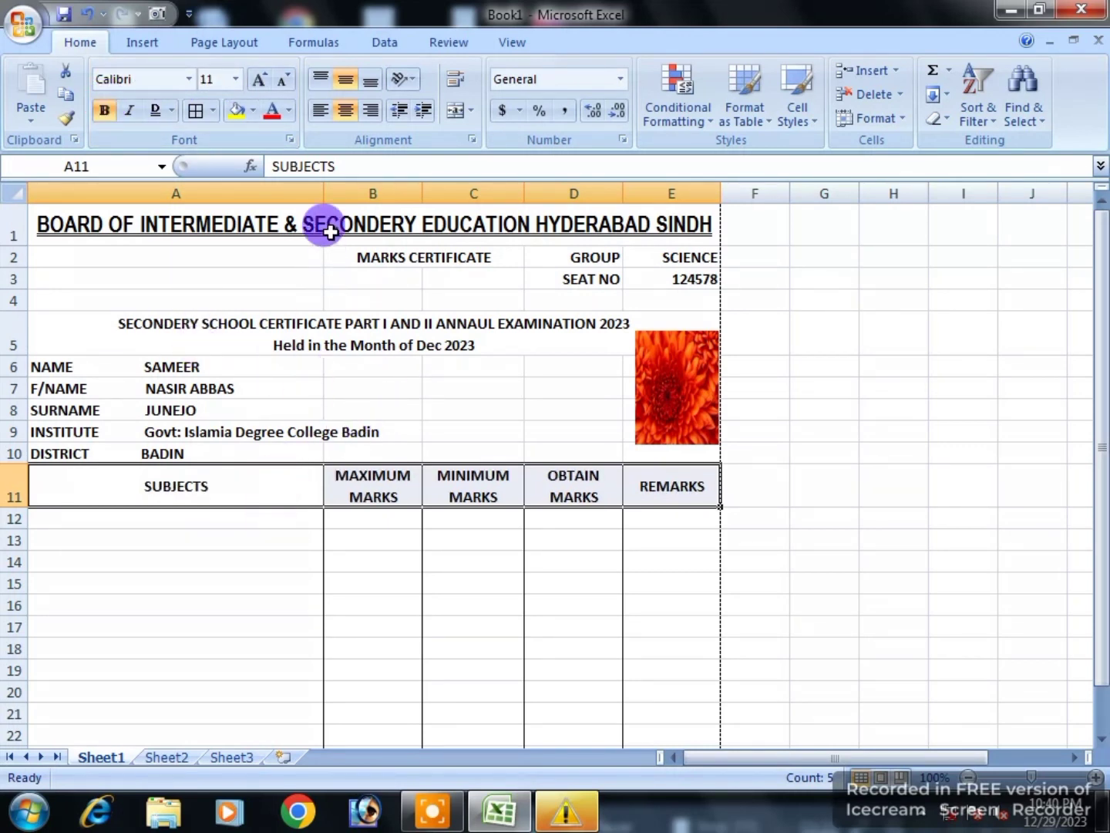
Step: Shade the SUBJECTS-to-REMARKS header cells with a grey fill
left_click(253, 111)
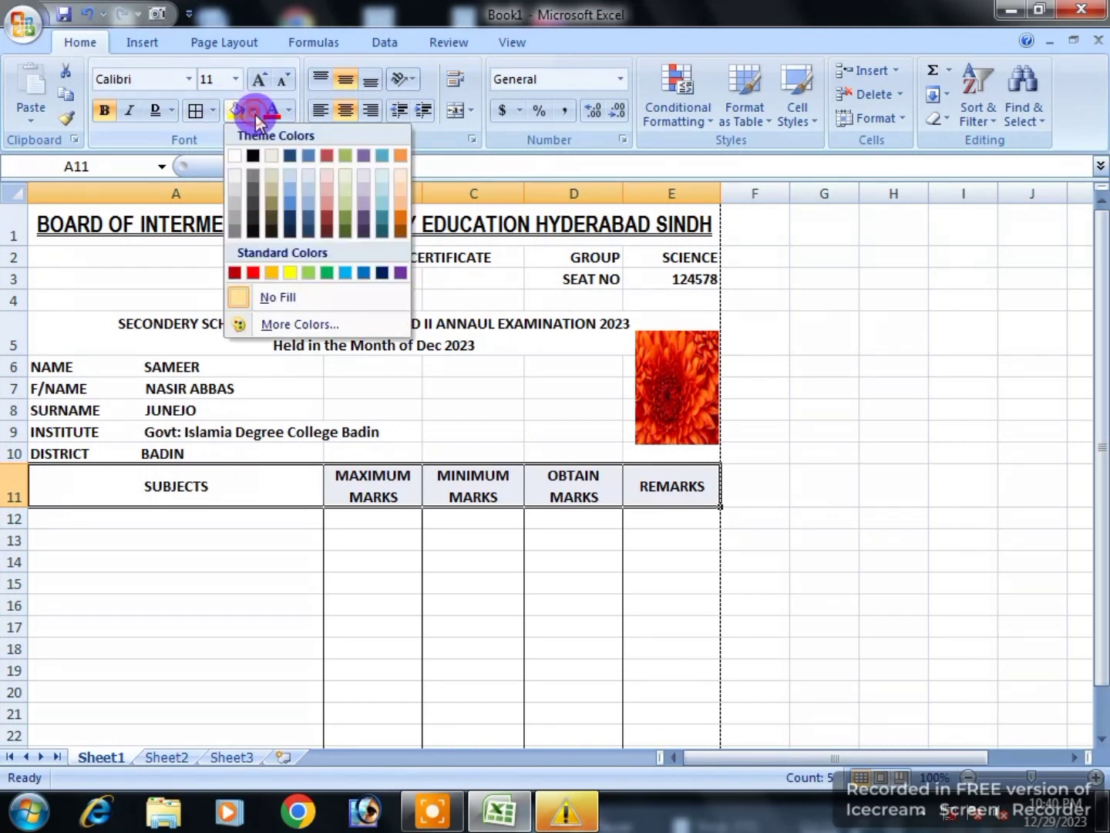
left_click(235, 235)
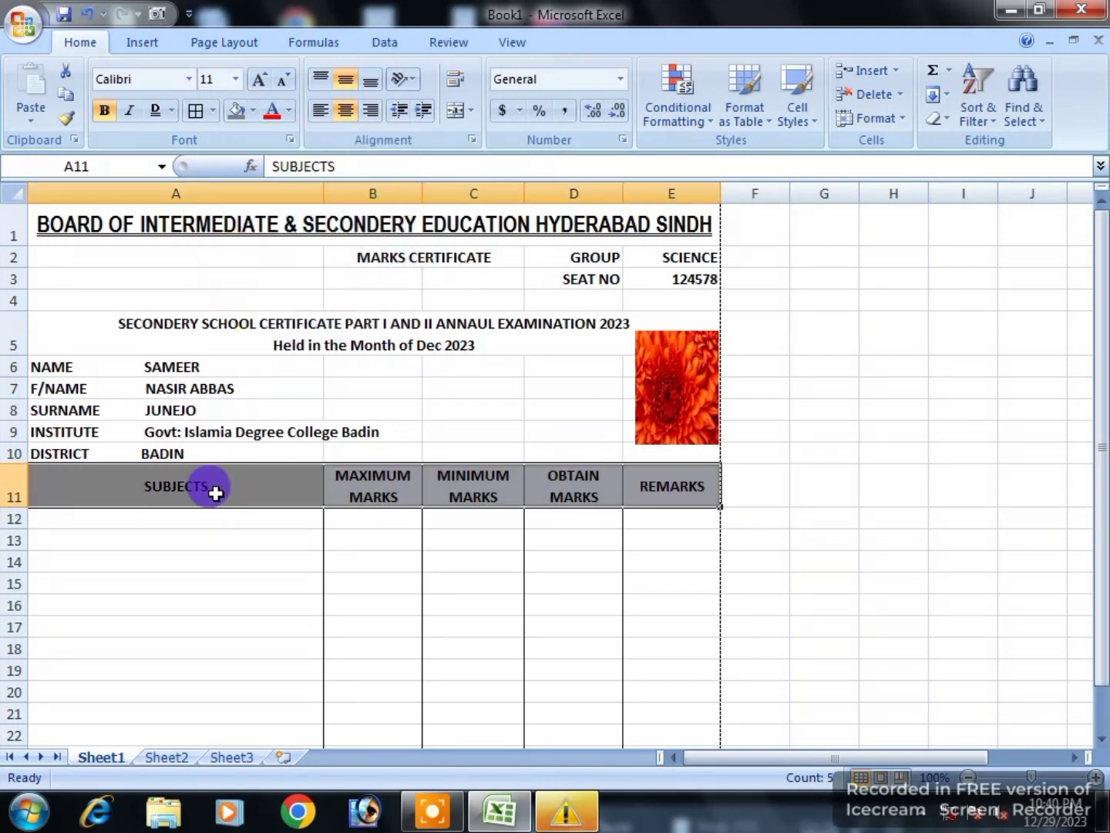
left_click(211, 532)
left_click(175, 484)
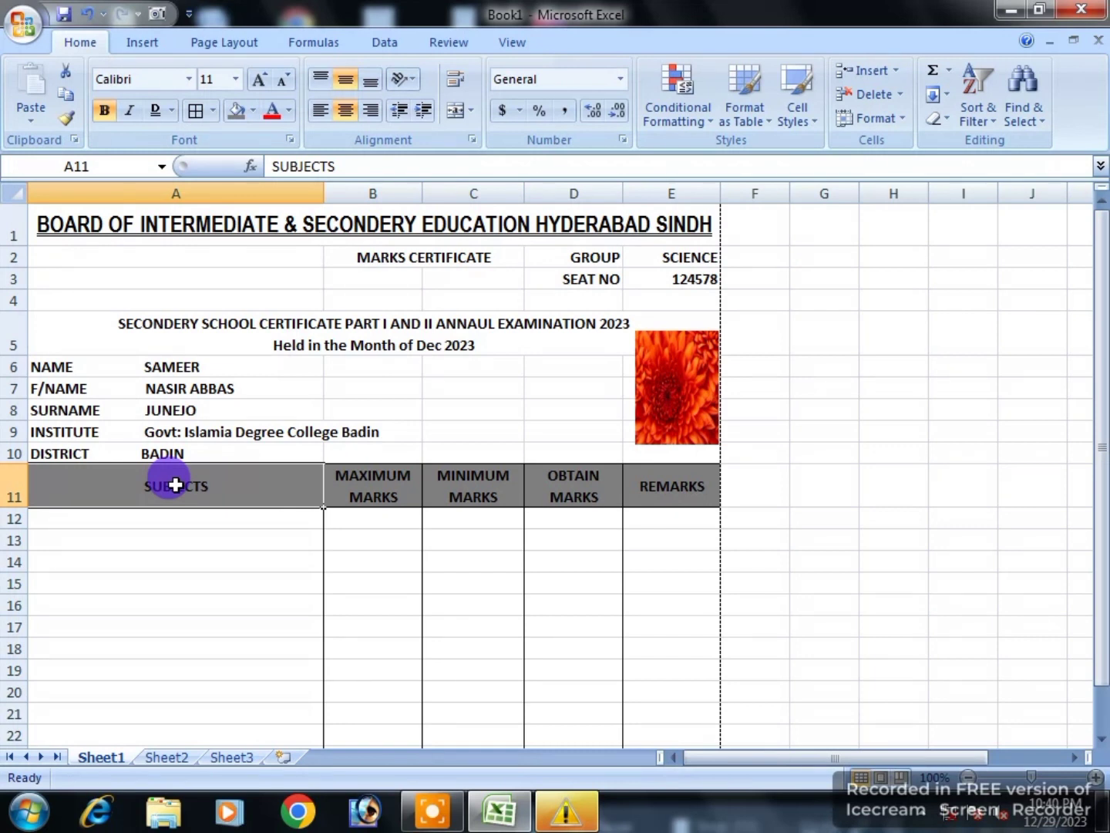
left_click(187, 520)
Step: Start the subject list at A12 with SINDHI and URDU SALIS
scroll(193, 571, "down", 5)
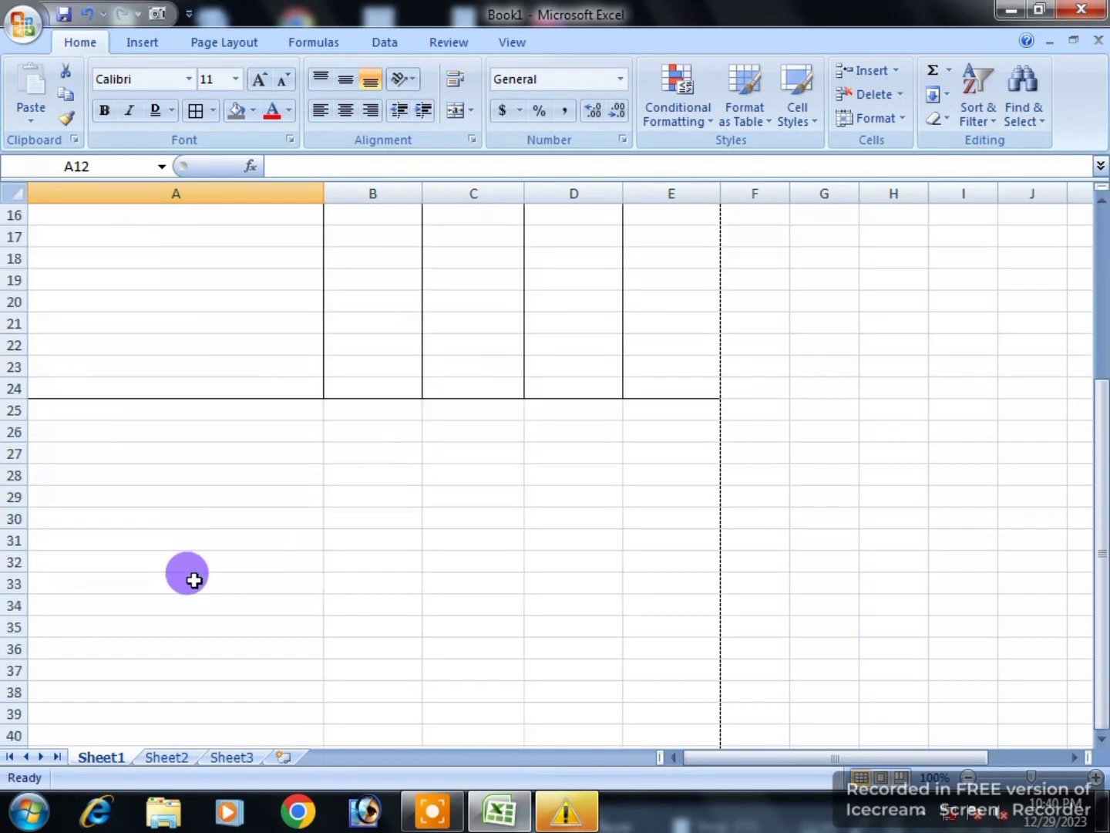
scroll(198, 555, "up", 1)
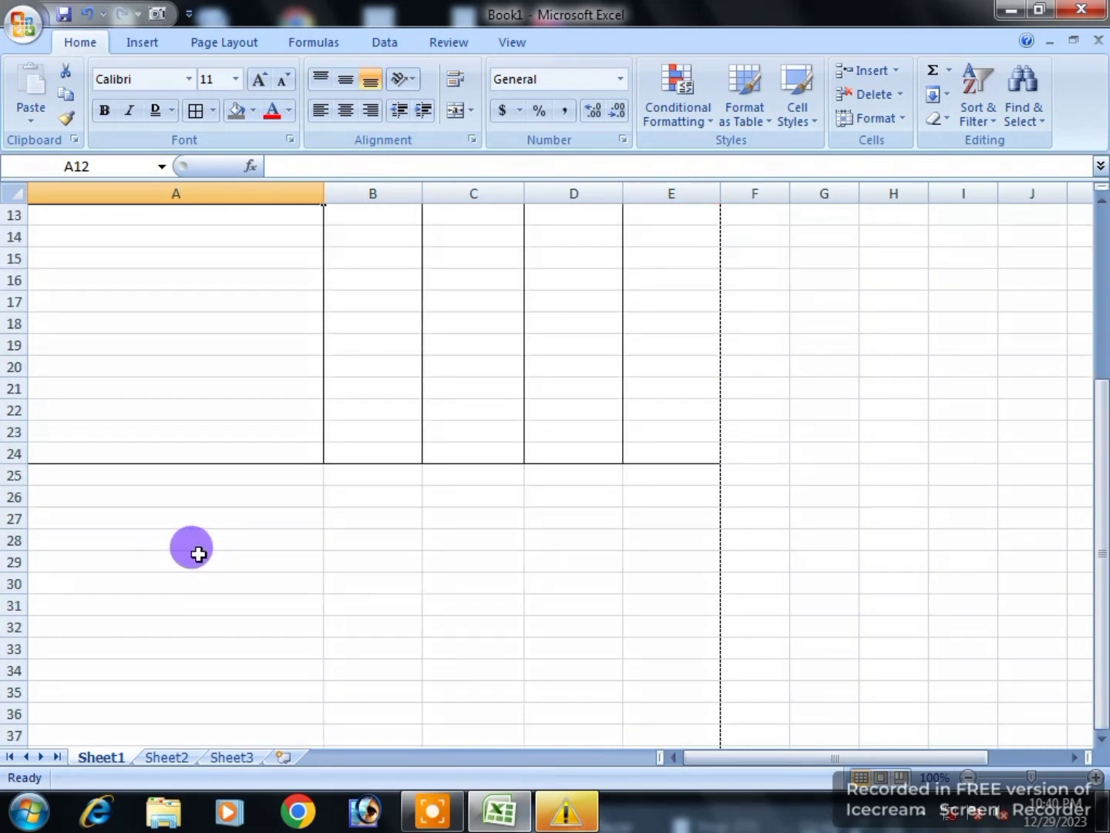
scroll(198, 553, "up", 2)
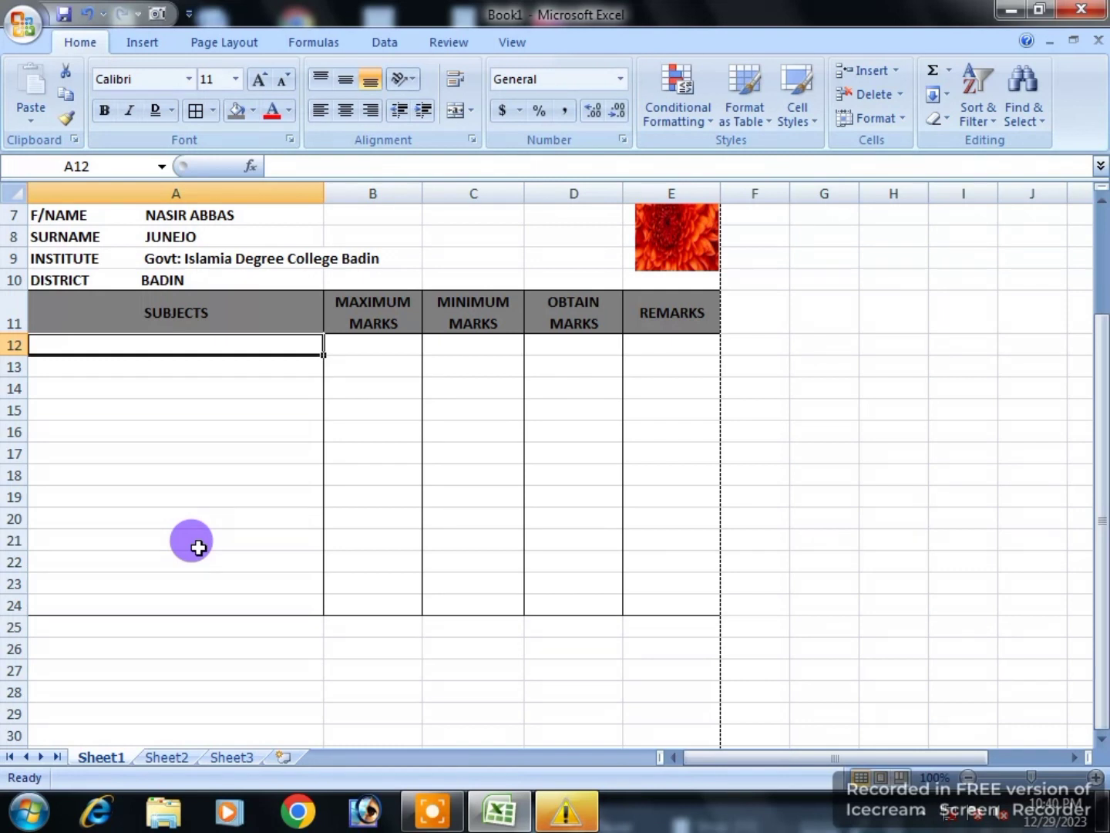
left_click(427, 817)
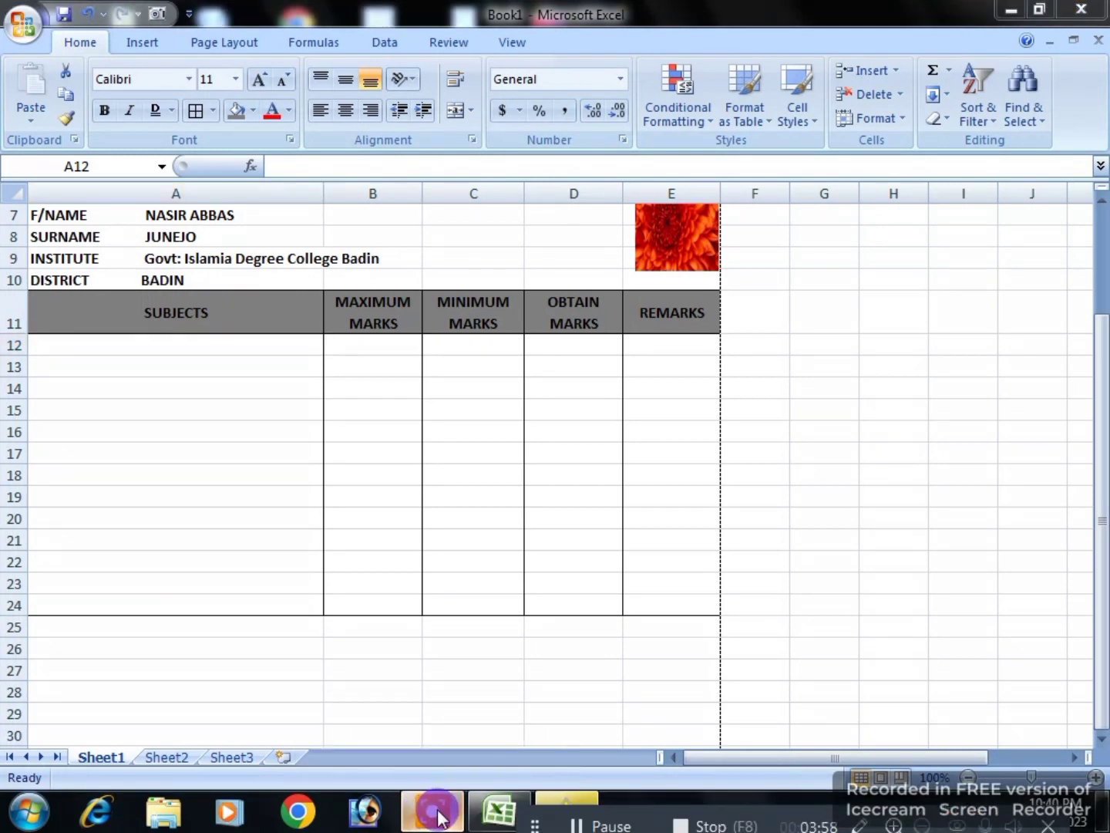
left_click(149, 351)
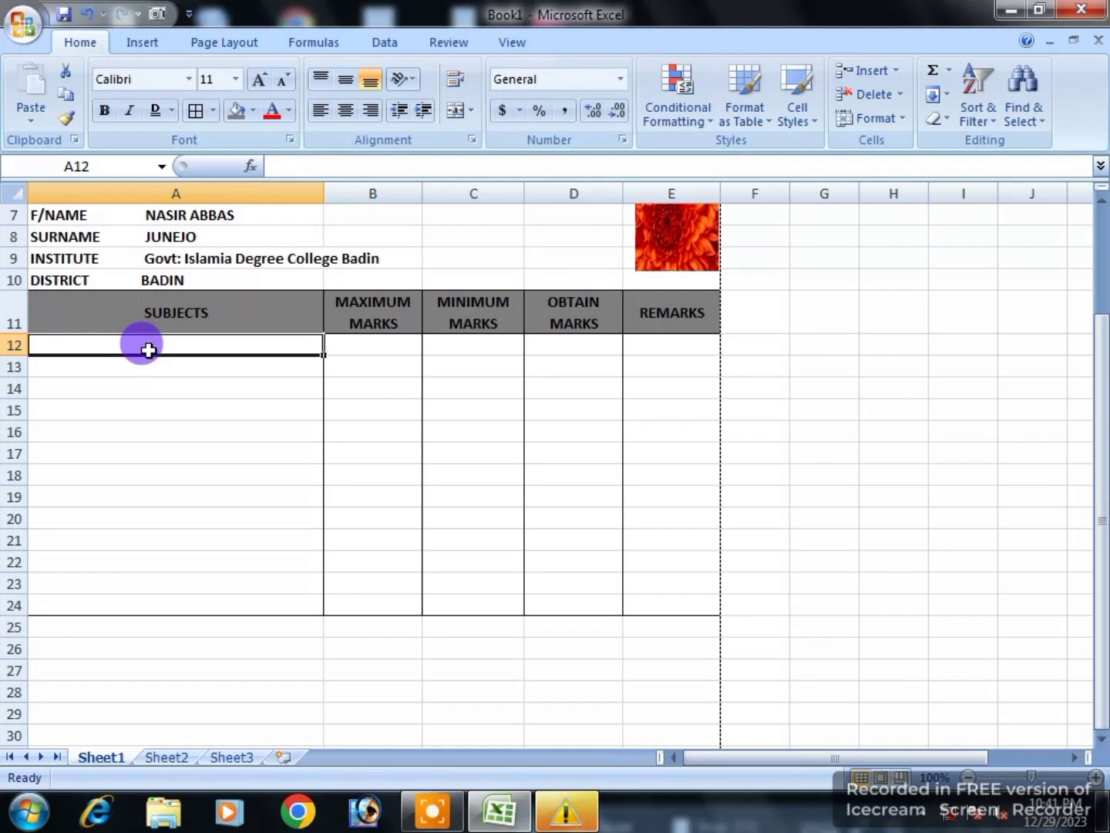
type("SINDHI")
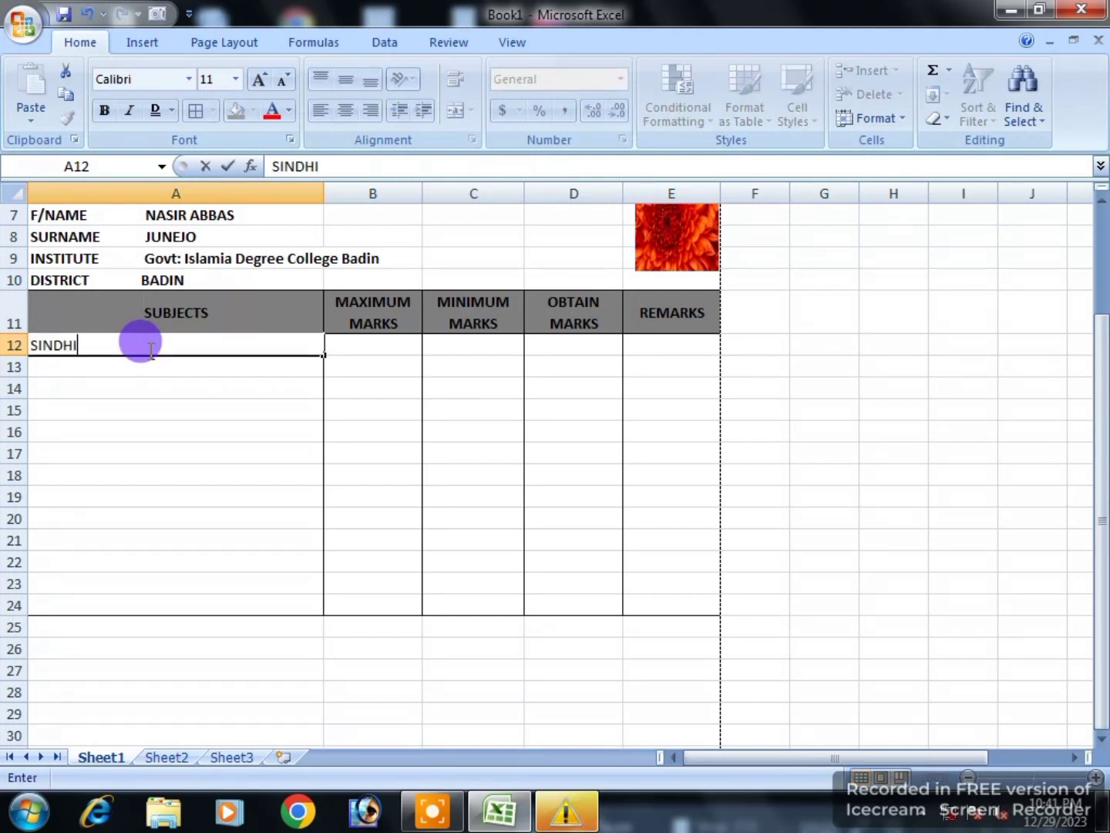
key("Return")
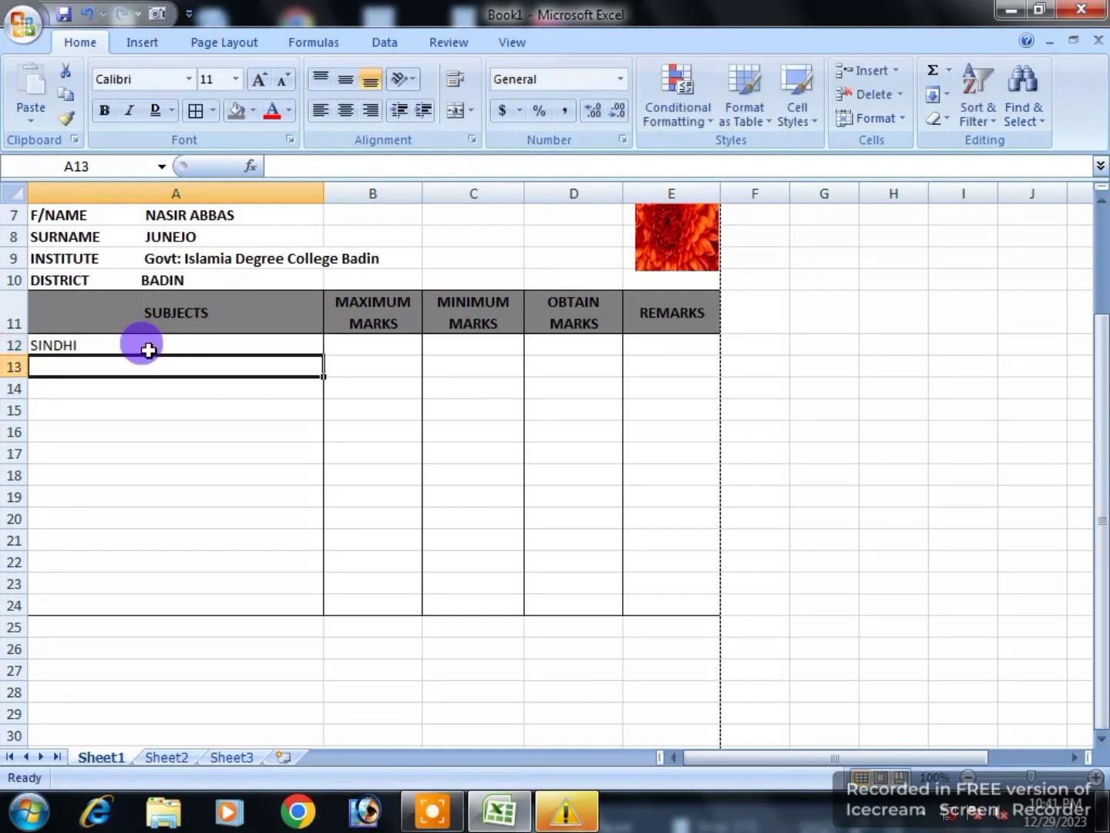
type("URDU SALIS")
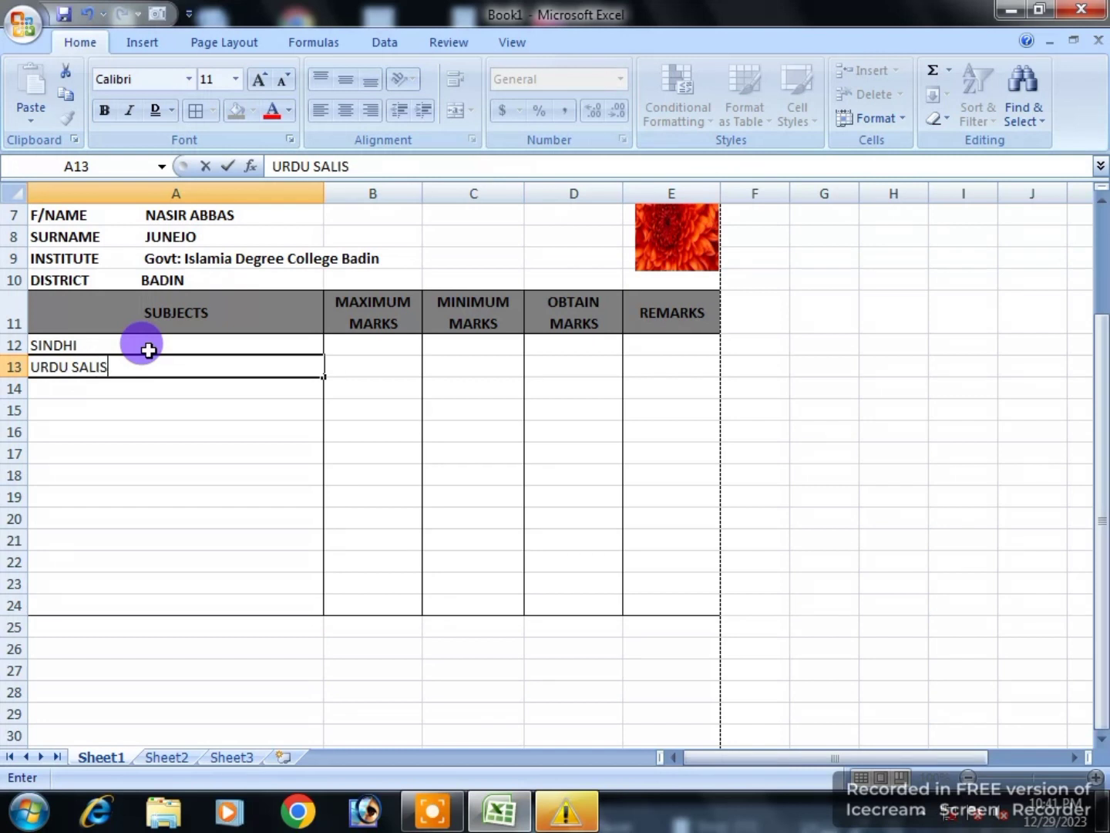
key("Return")
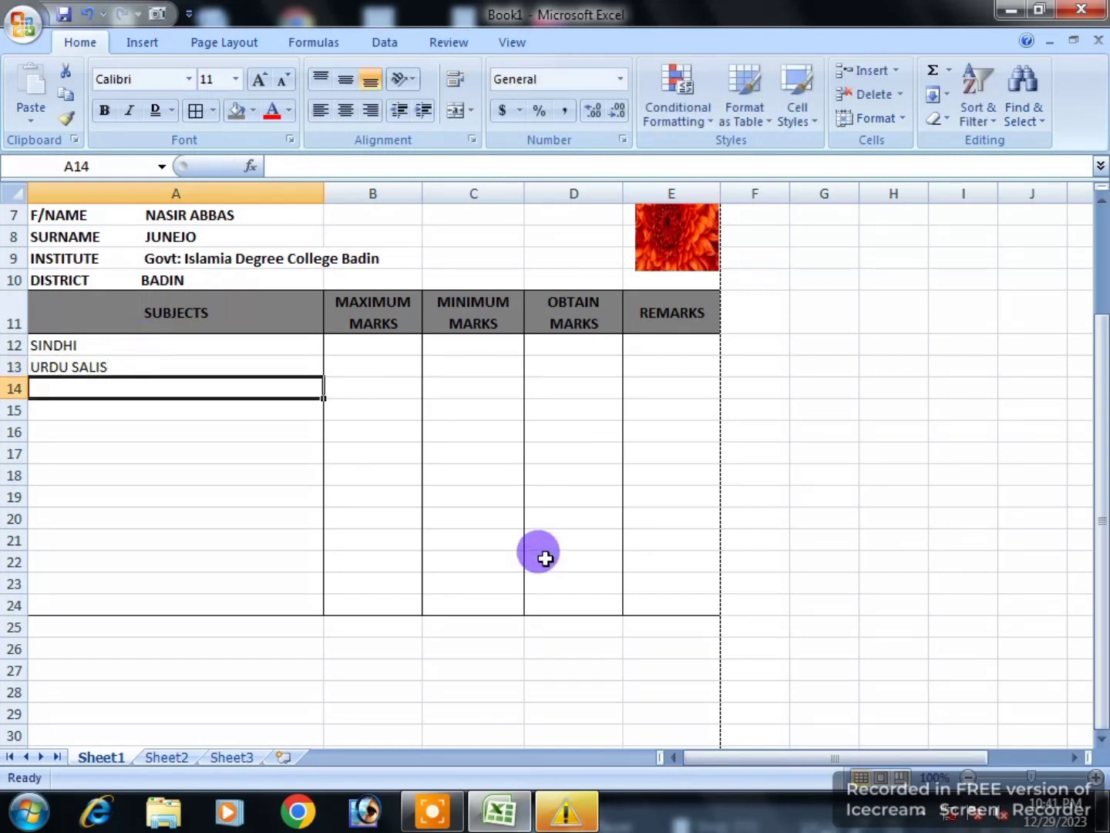
left_click(430, 810)
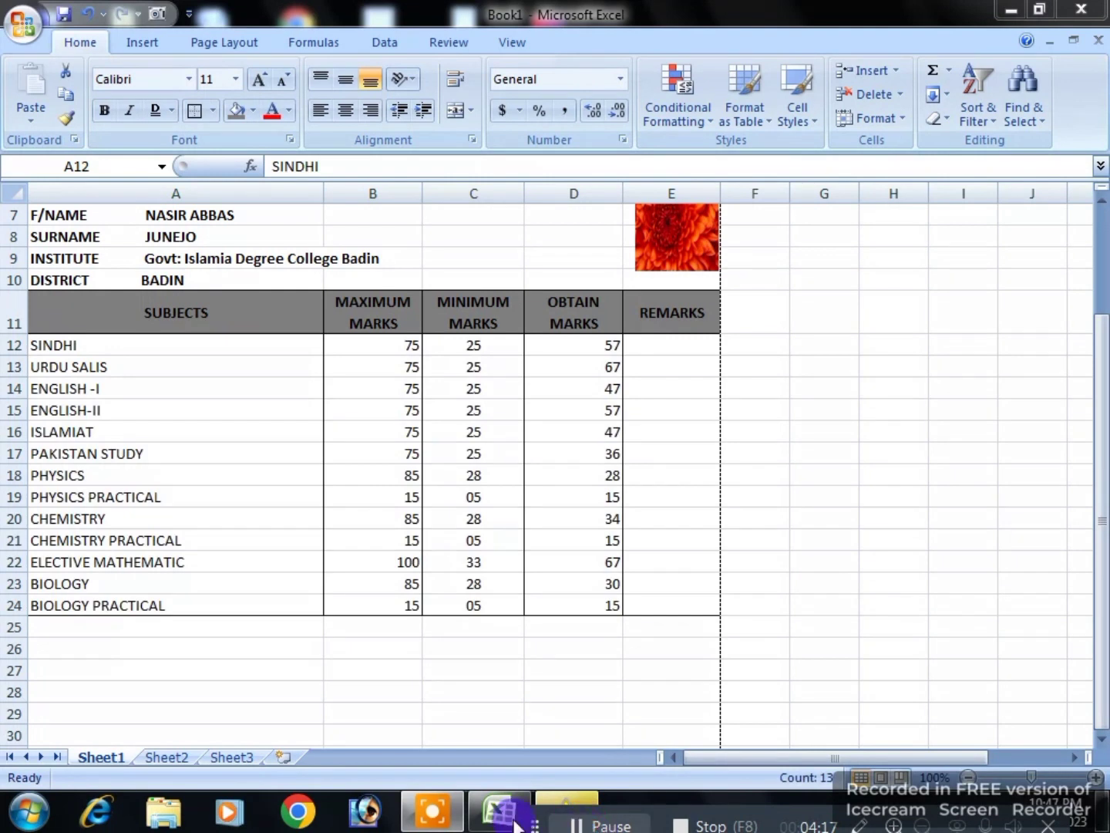
left_click(495, 809)
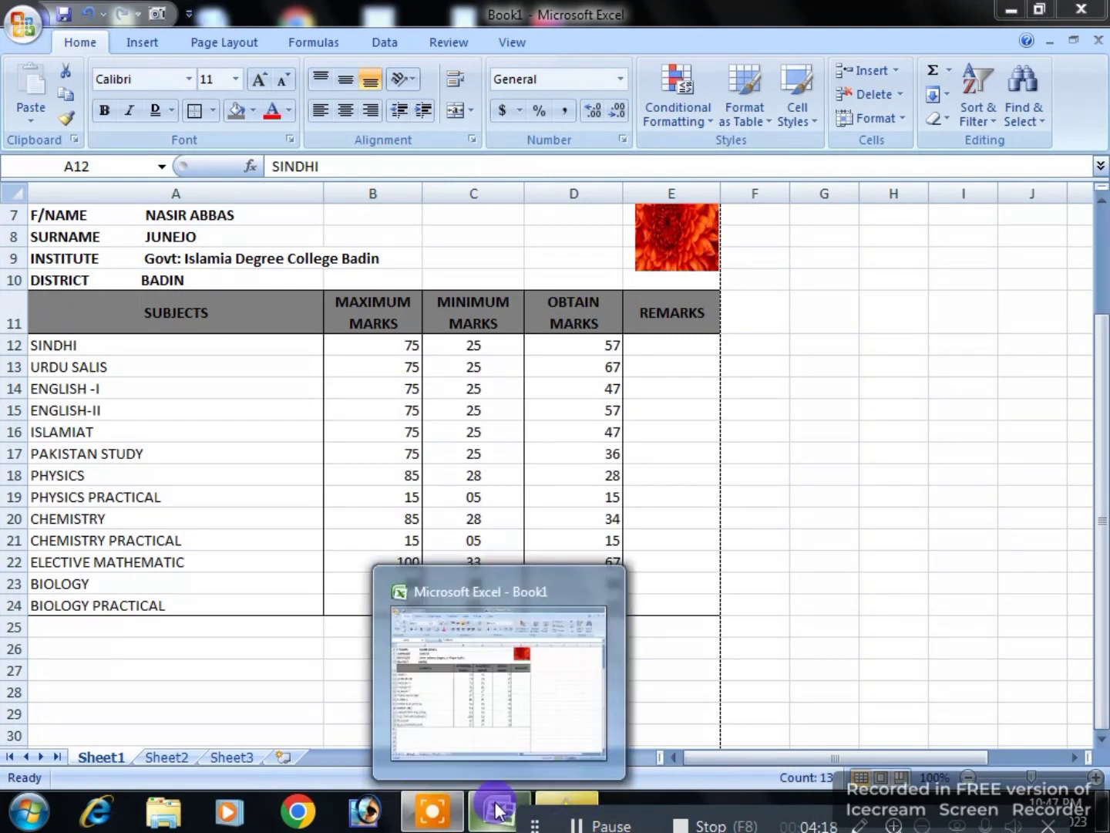
Step: Replace the borders on SUBJECTS cells A12:A29 with a single outside border
left_click(768, 639)
scroll(300, 652, "down", 3)
left_click(483, 537)
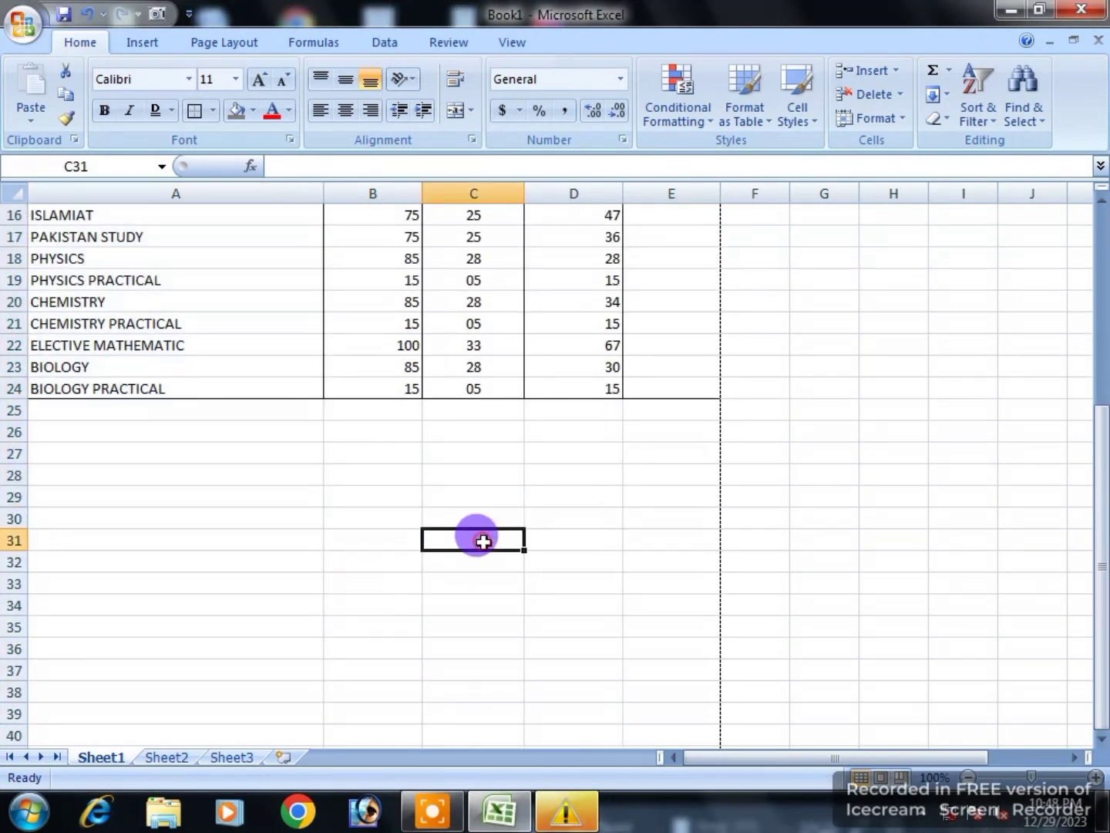
scroll(281, 449, "up", 4)
left_click_drag(256, 436, 267, 628)
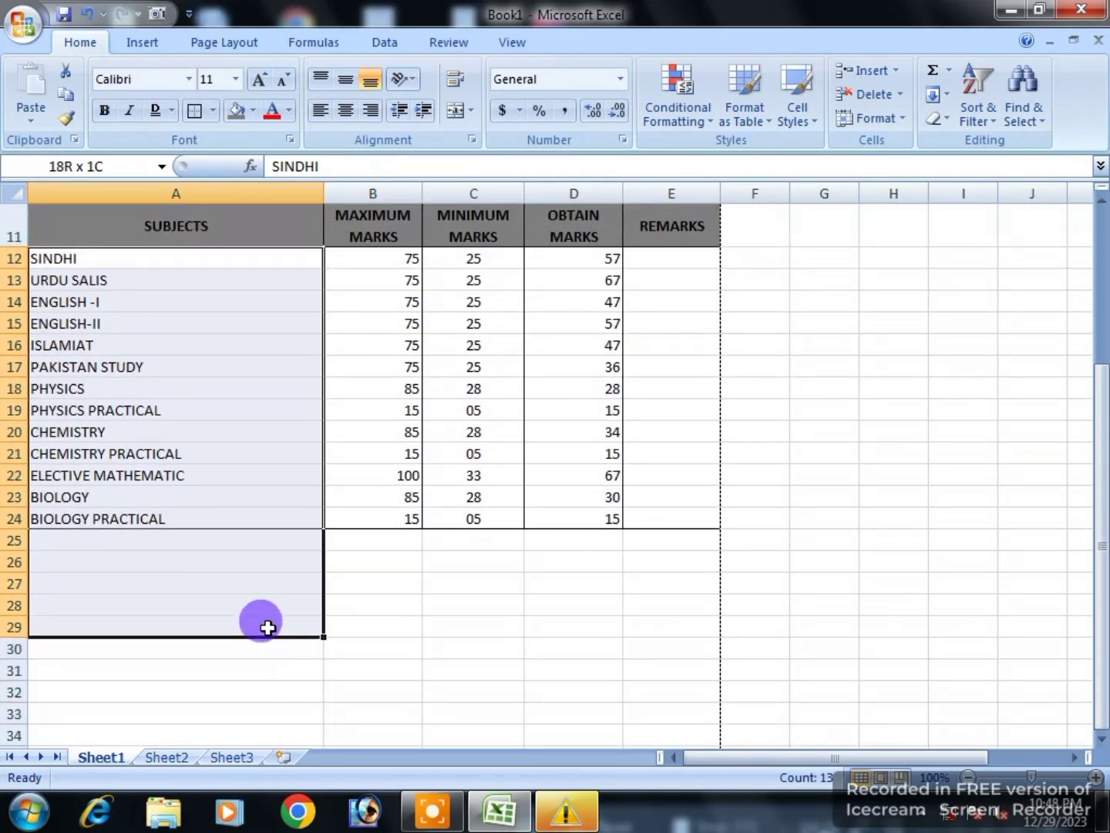
left_click(268, 626)
left_click_drag(308, 253, 286, 633)
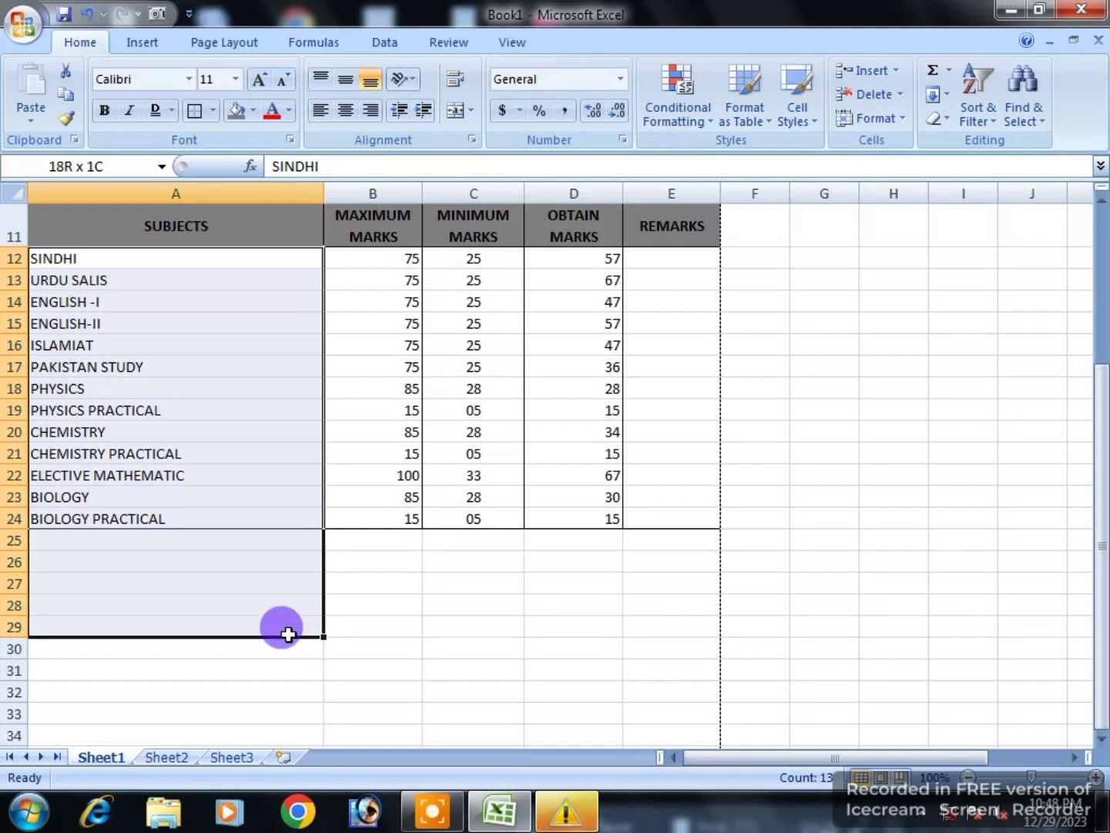
left_click(212, 112)
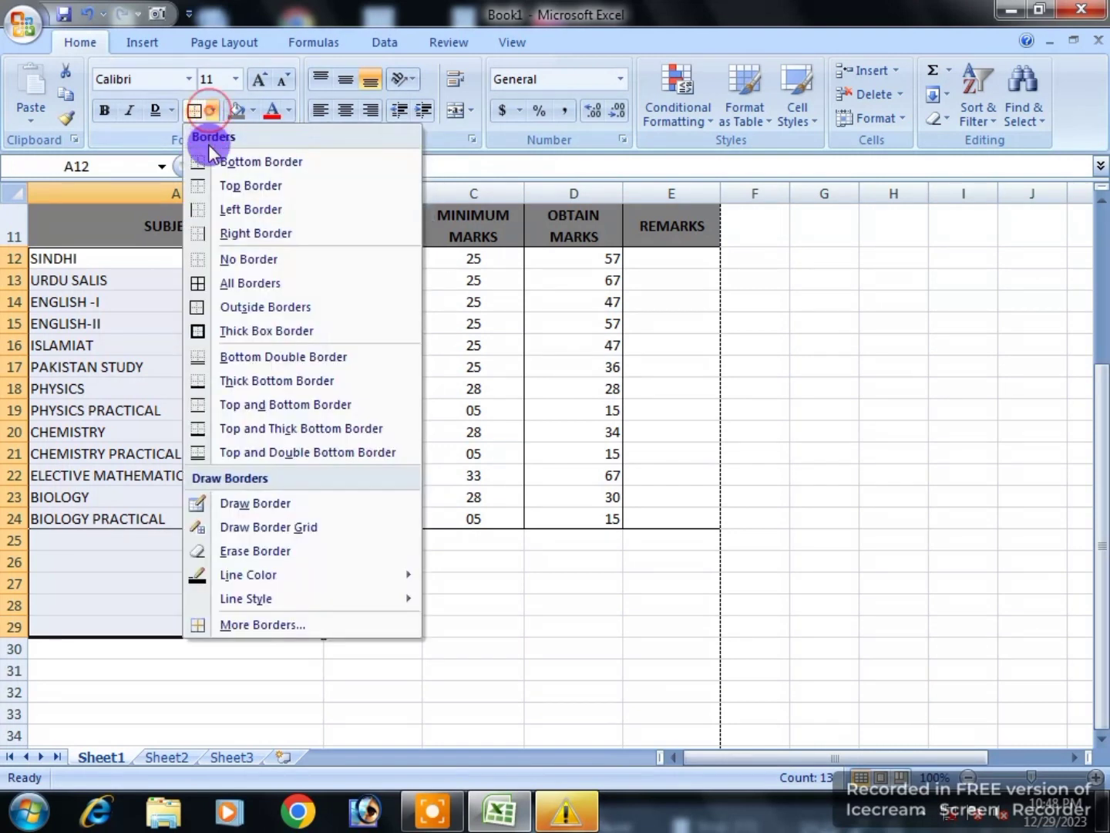
left_click(205, 260)
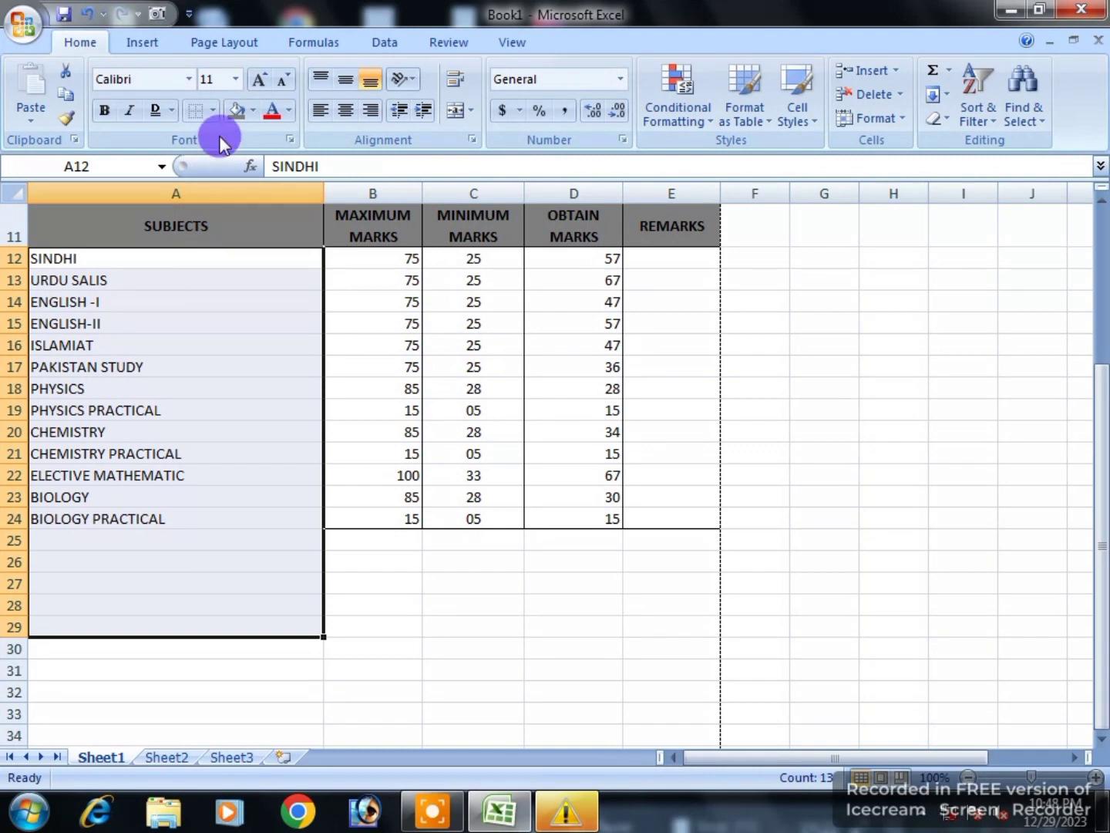
left_click(212, 112)
left_click(198, 304)
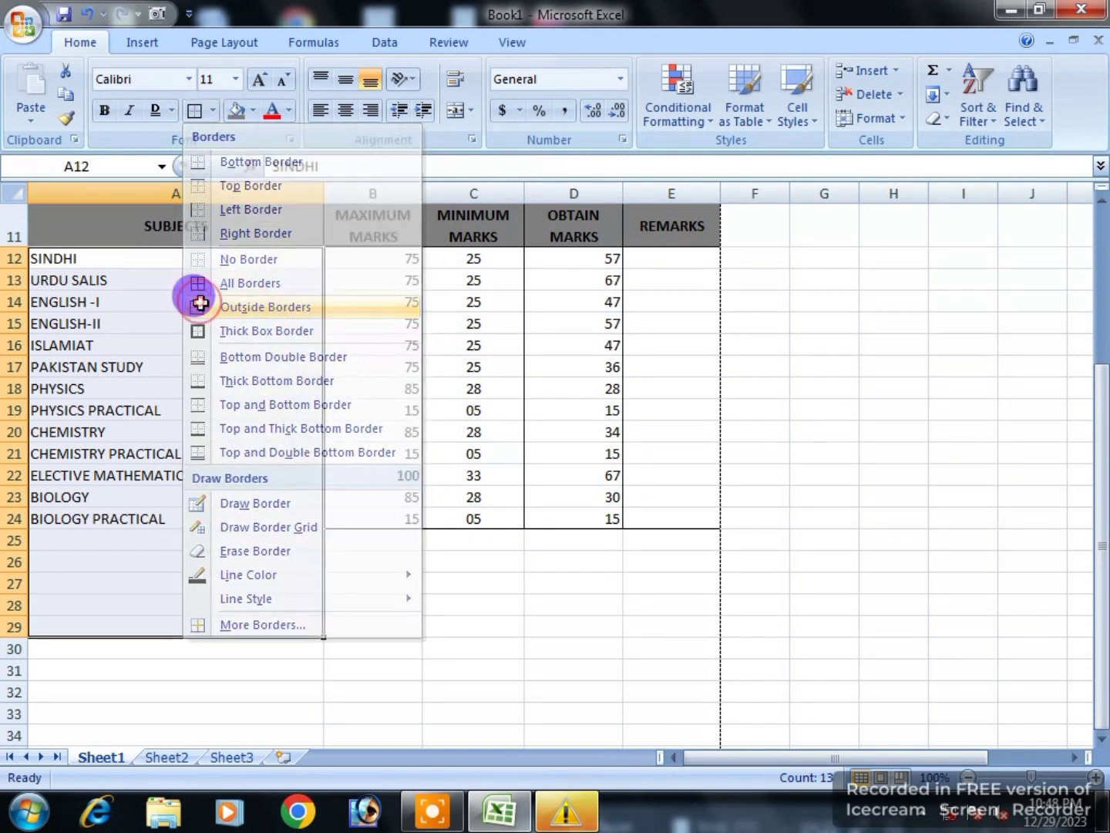
Step: Give the MAXIMUM MARKS and MINIMUM MARKS columns (B12:C29) their own outside borders
left_click(371, 581)
left_click_drag(396, 255, 362, 626)
left_click(212, 112)
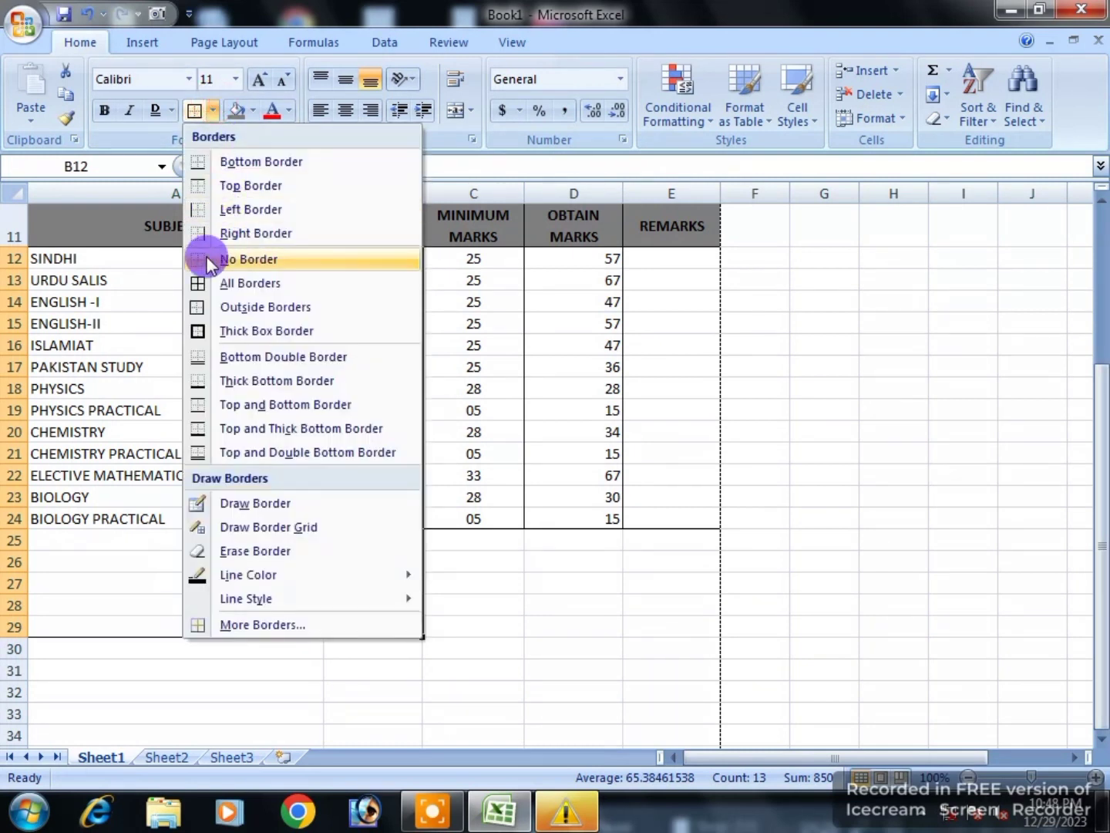
left_click(204, 258)
left_click(214, 112)
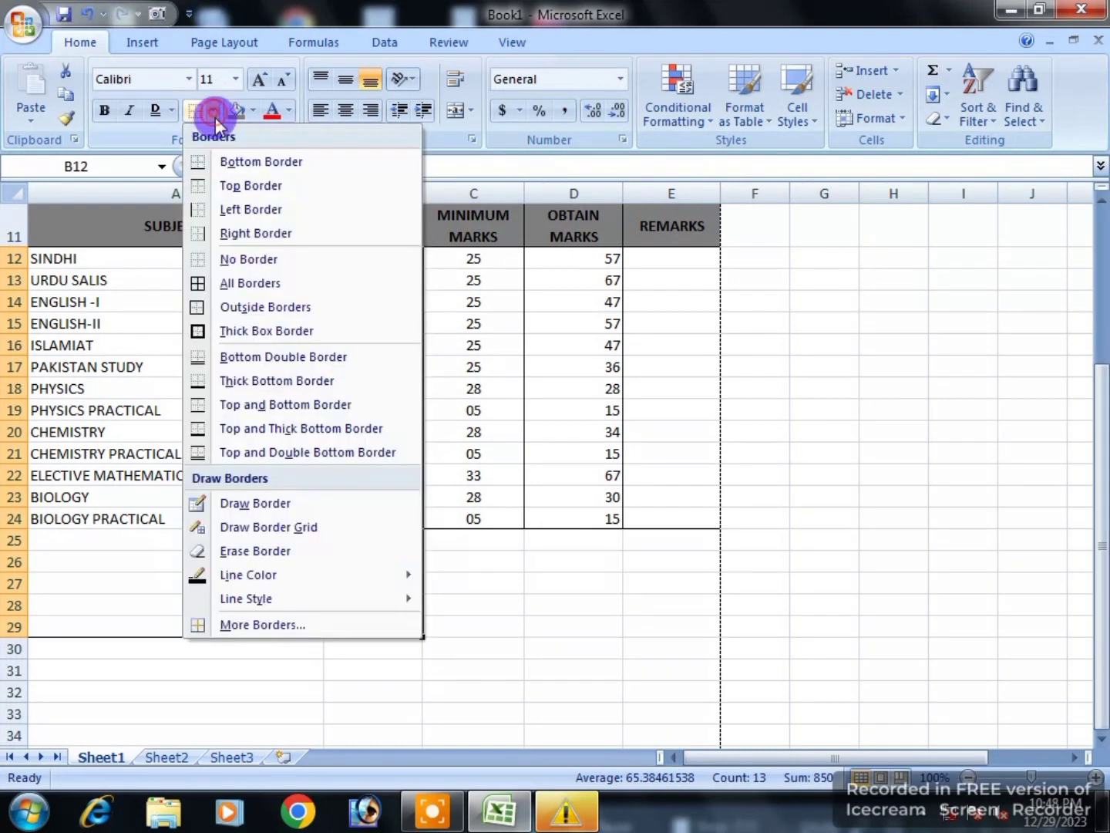
left_click(206, 308)
left_click_drag(465, 261, 468, 625)
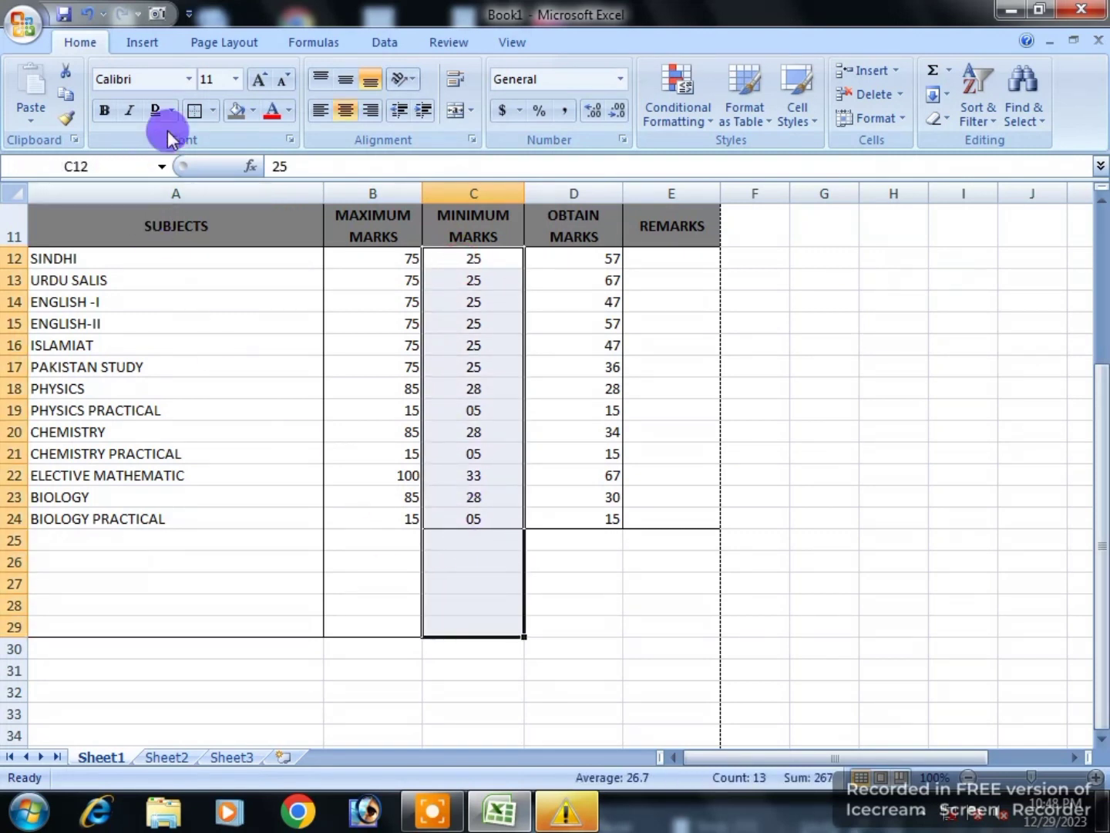
left_click(212, 111)
left_click(197, 259)
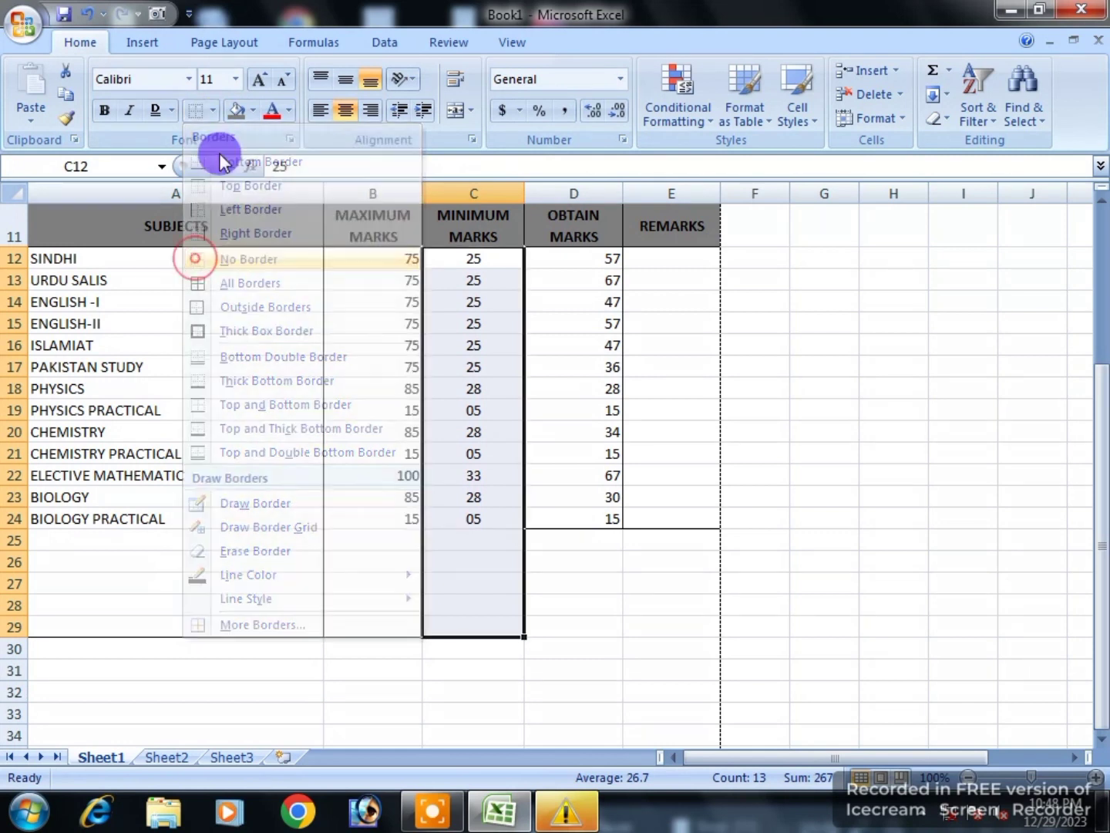
left_click(213, 111)
left_click(196, 306)
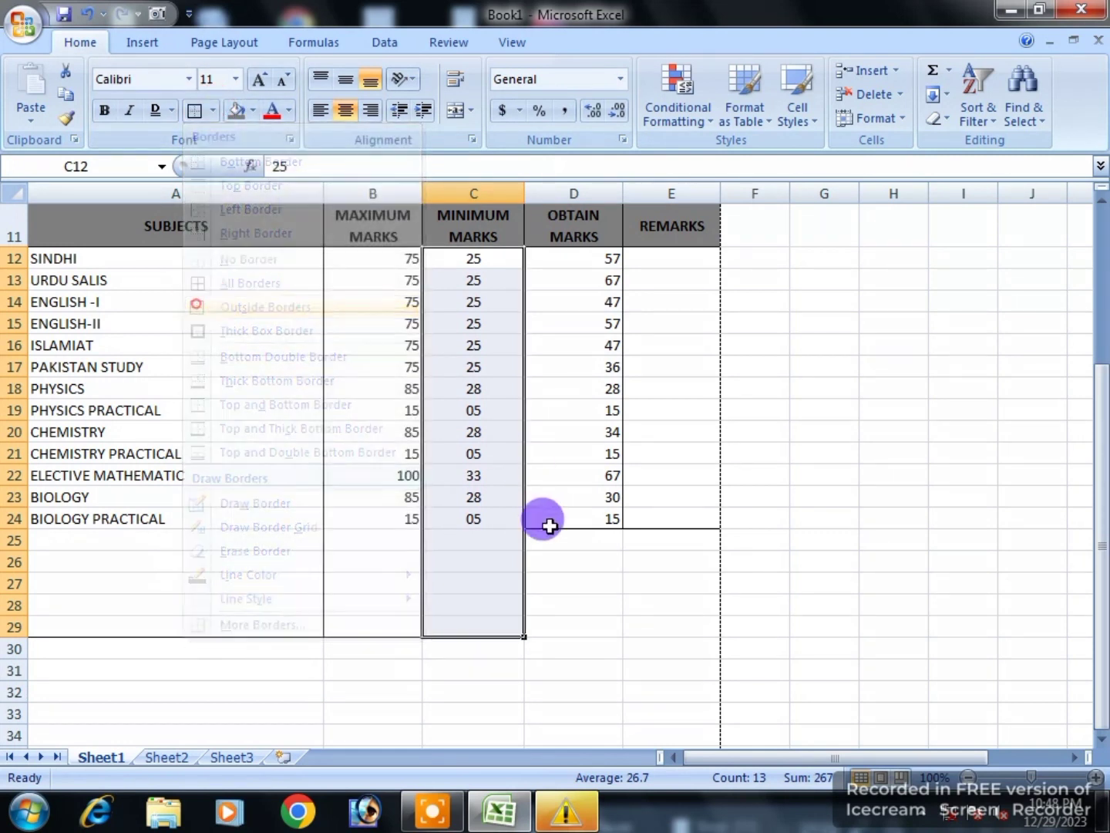
Step: Give OBTAIN MARKS D12:D29 and REMARKS E12:E29 each a single outside border
left_click(552, 581)
left_click_drag(561, 260, 563, 617)
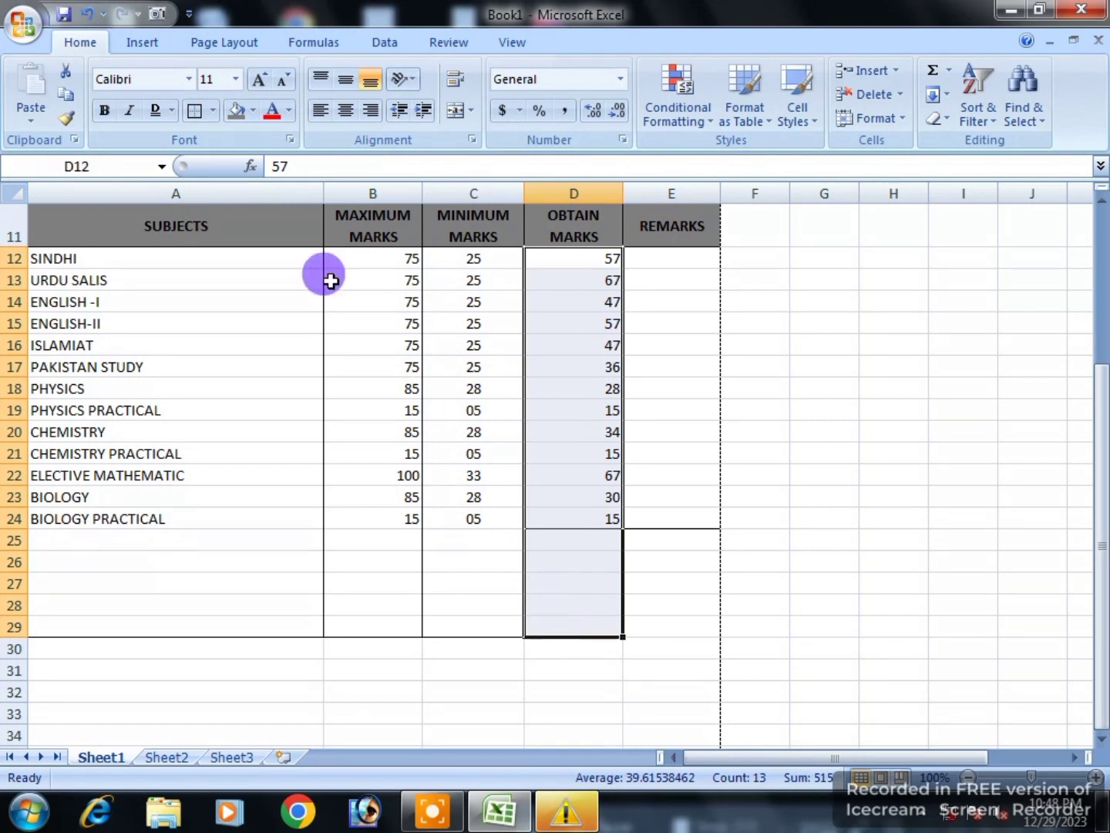
left_click(212, 111)
left_click(199, 259)
left_click(213, 110)
left_click(202, 307)
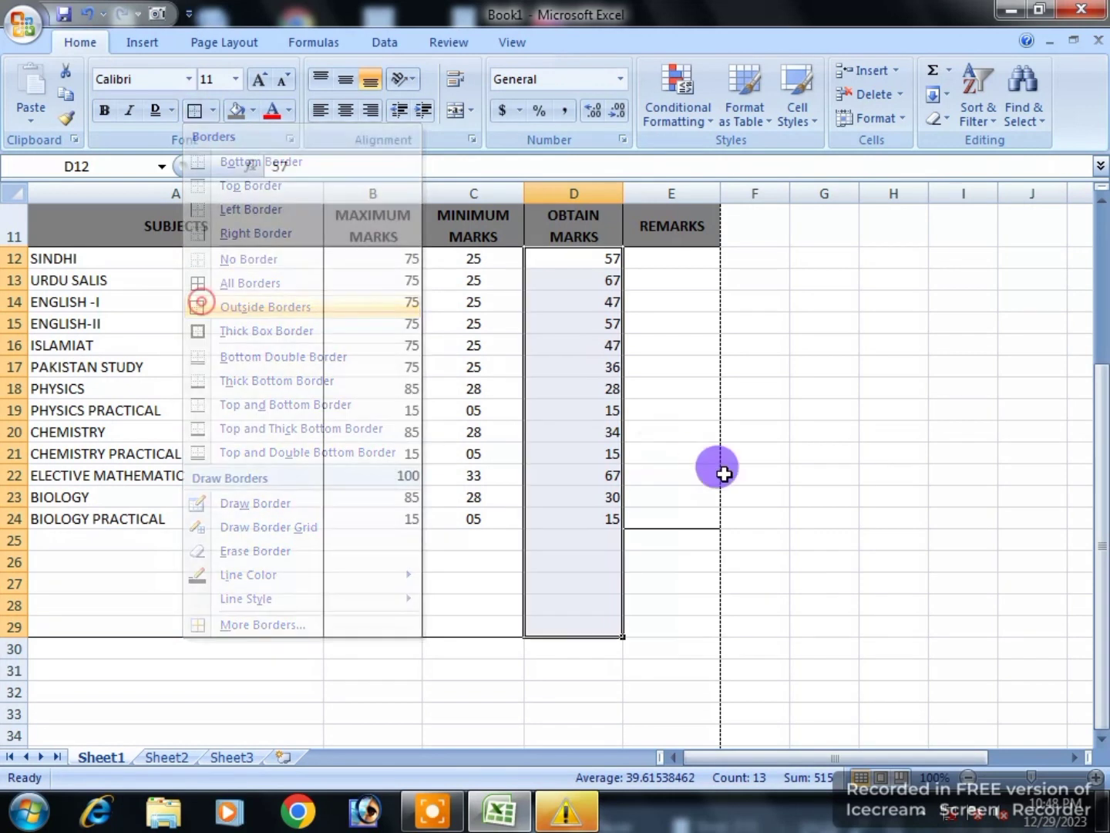
left_click_drag(652, 259, 667, 626)
left_click_drag(669, 258, 663, 626)
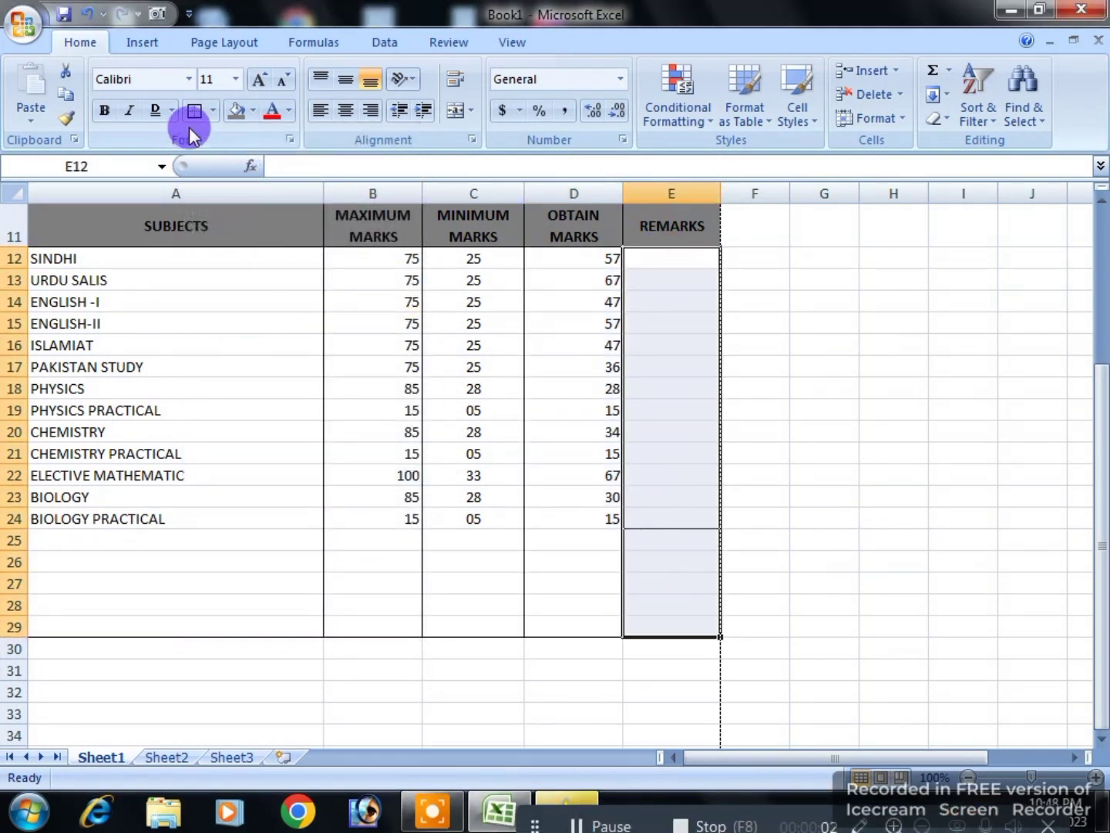
left_click(212, 111)
left_click(199, 260)
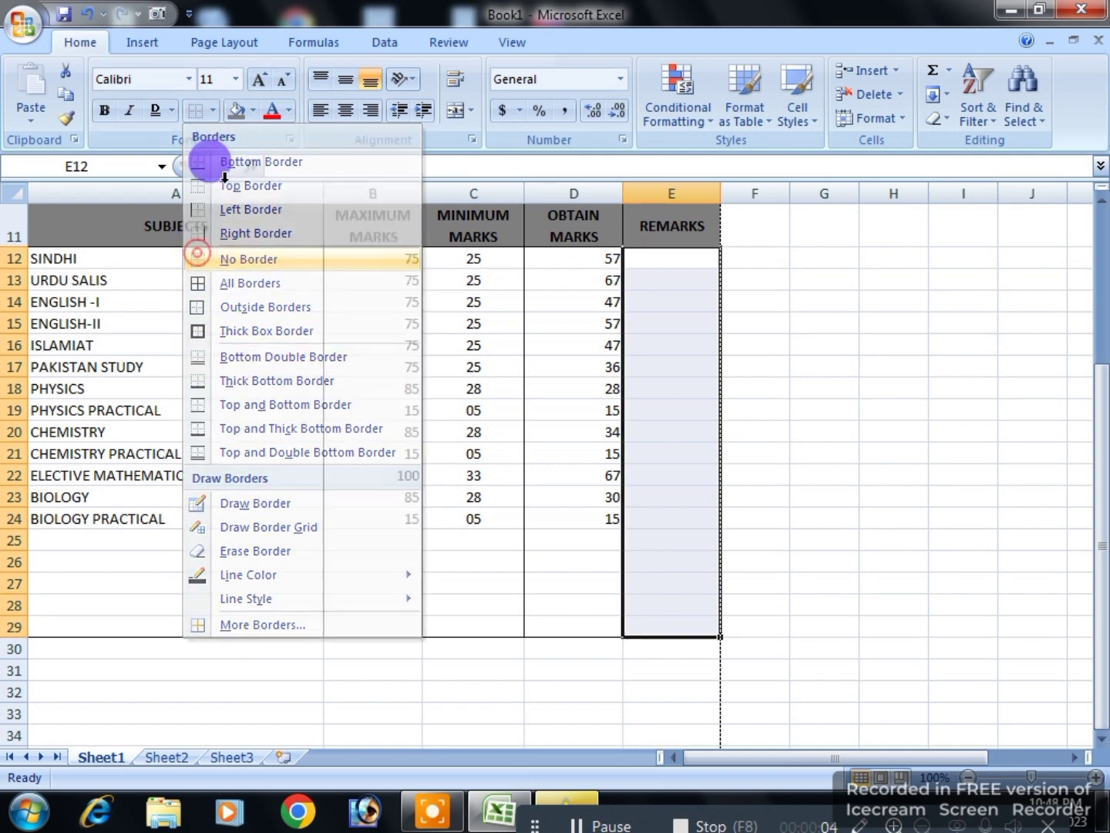
left_click(211, 110)
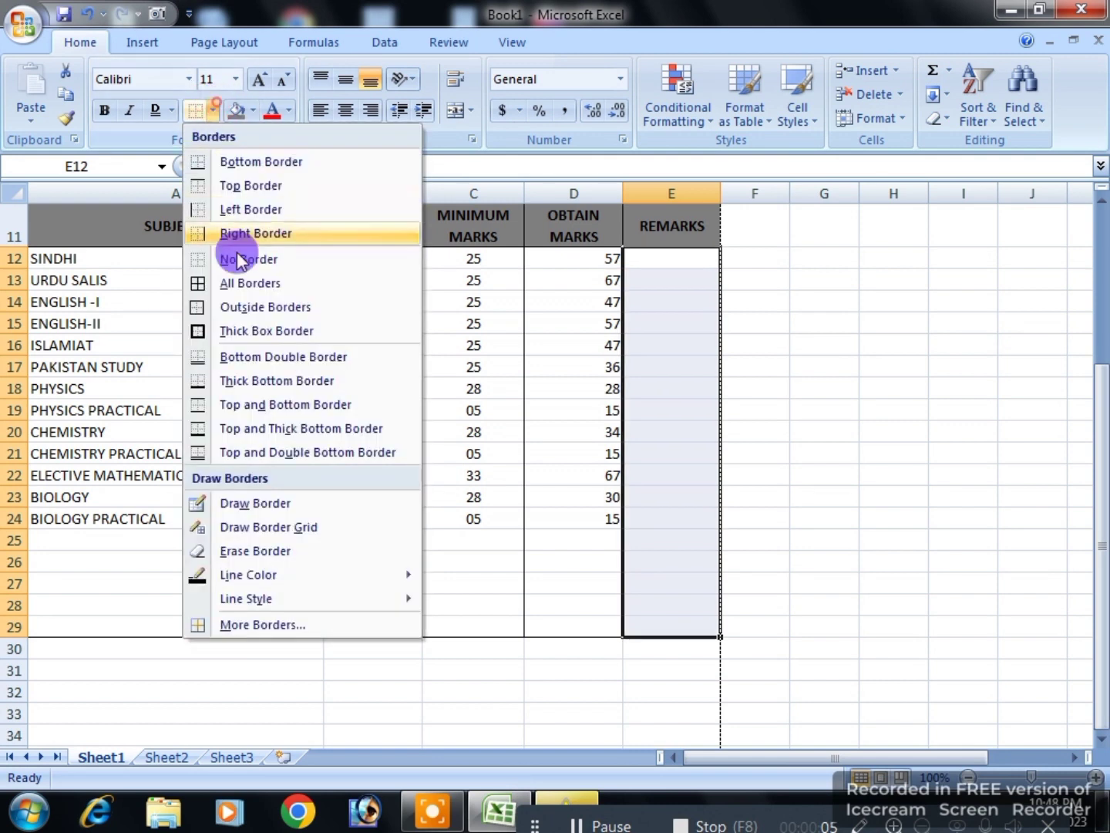
left_click(198, 307)
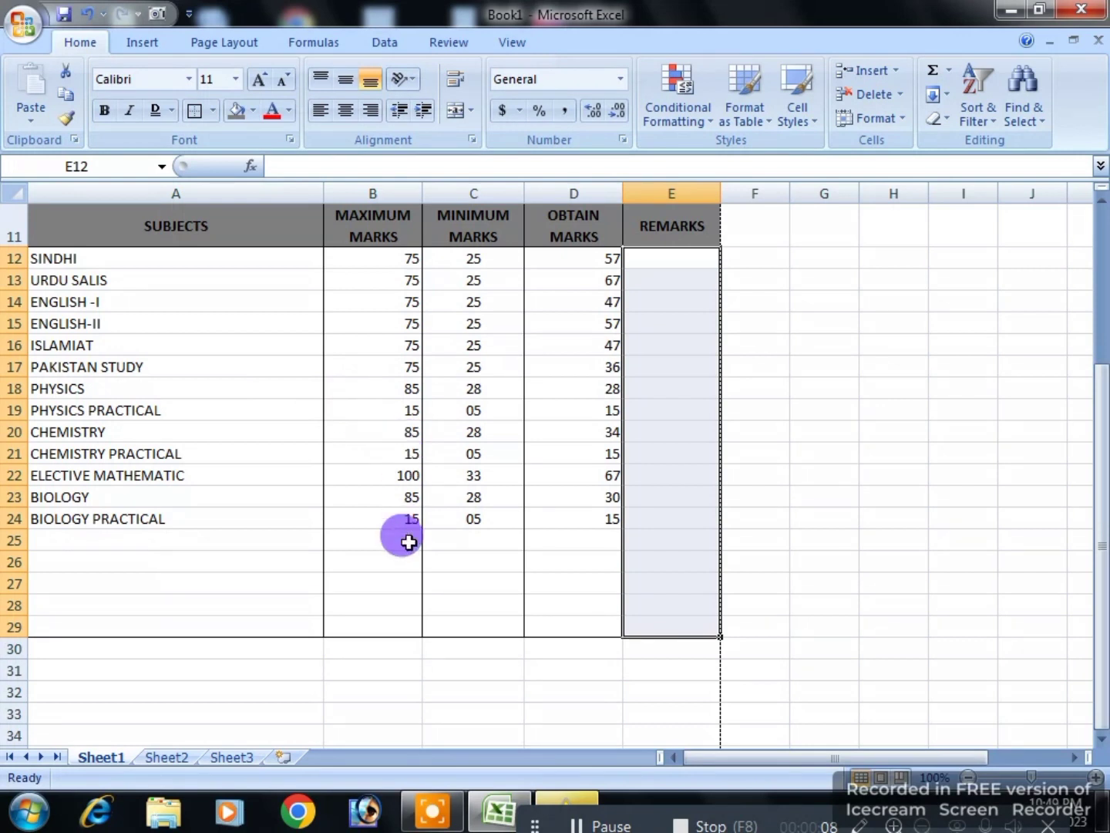
left_click(446, 605)
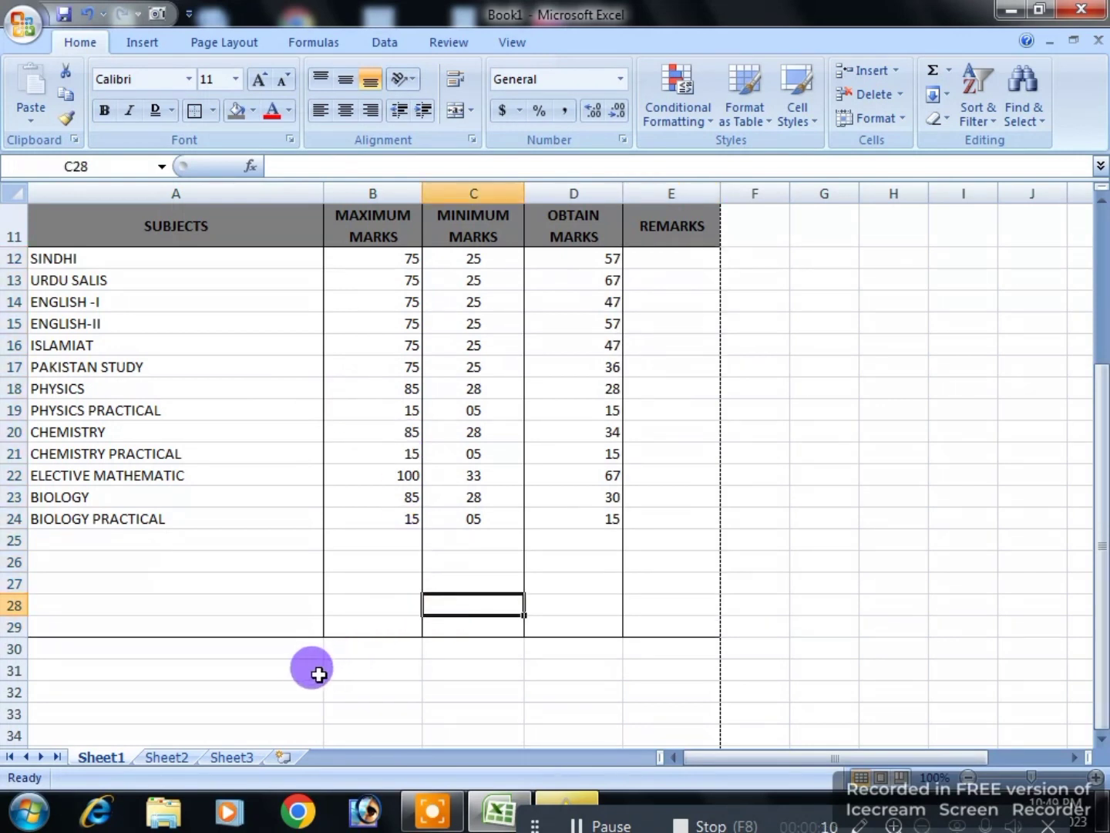
scroll(305, 672, "down", 1)
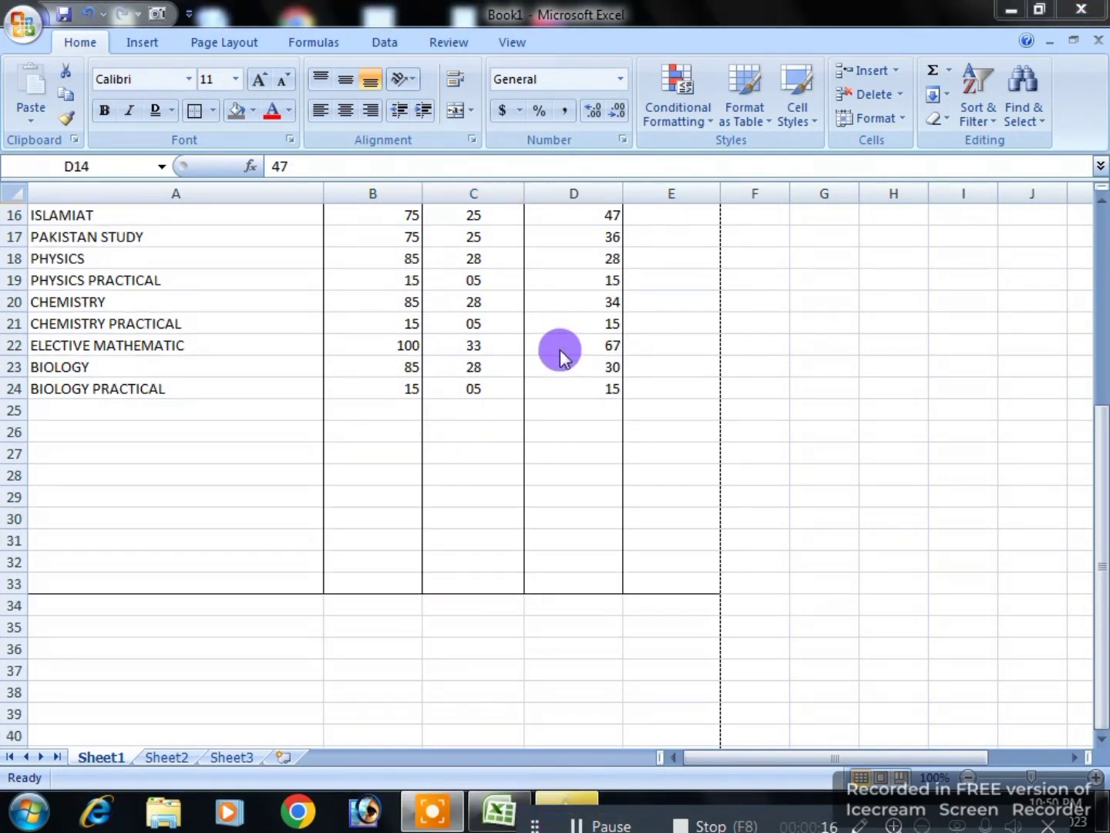
Step: Merge row 33 across columns A to E and border the merged cell
left_click(397, 568)
left_click_drag(257, 579, 637, 574)
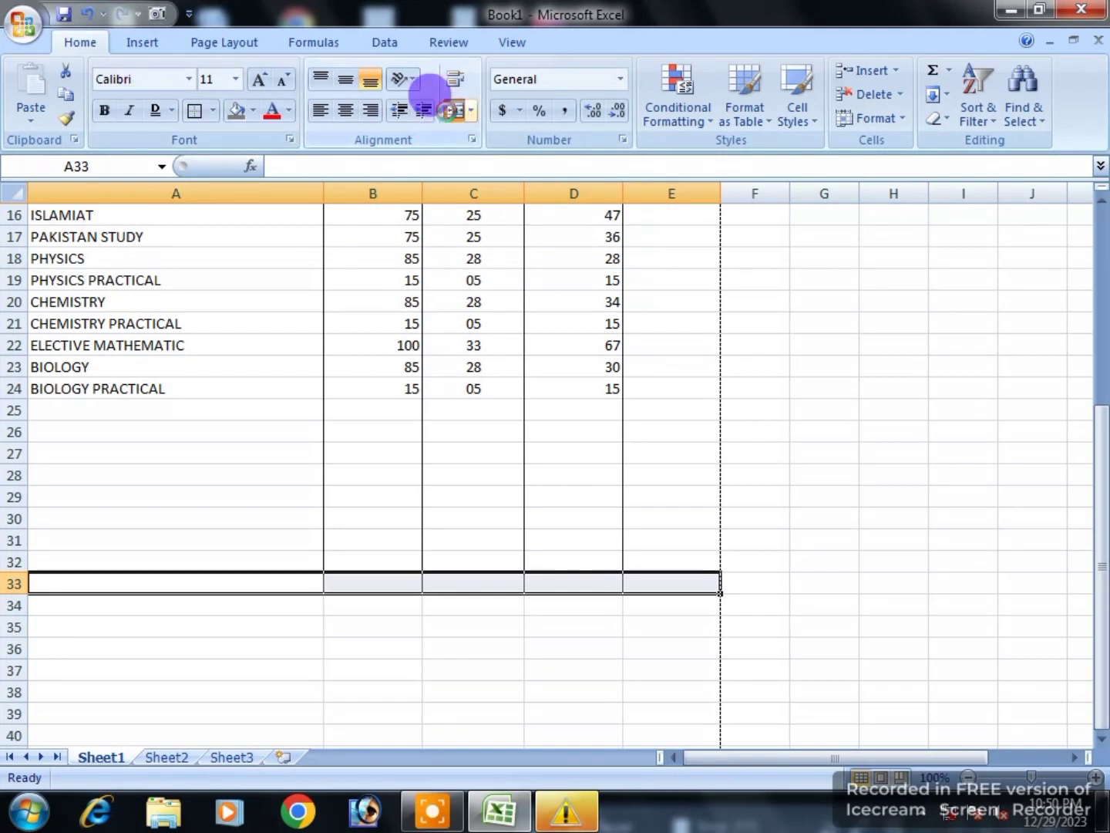
left_click(454, 113)
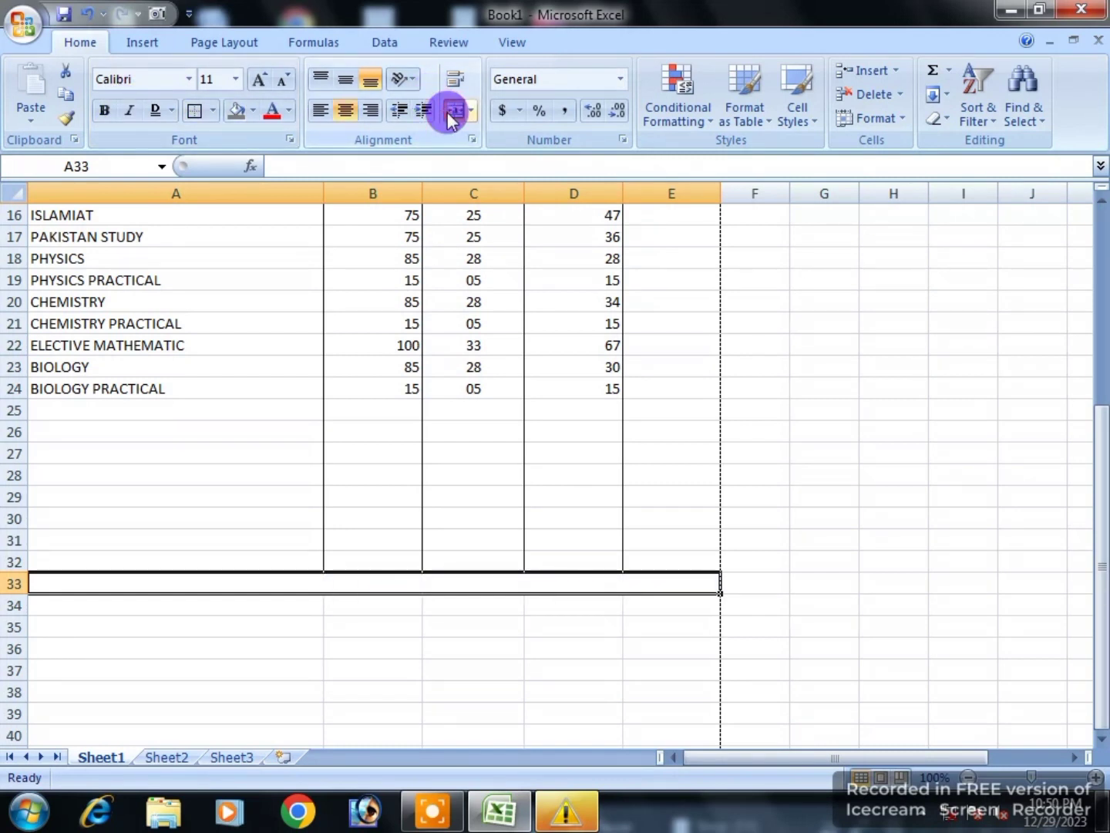
left_click(195, 114)
left_click(429, 685)
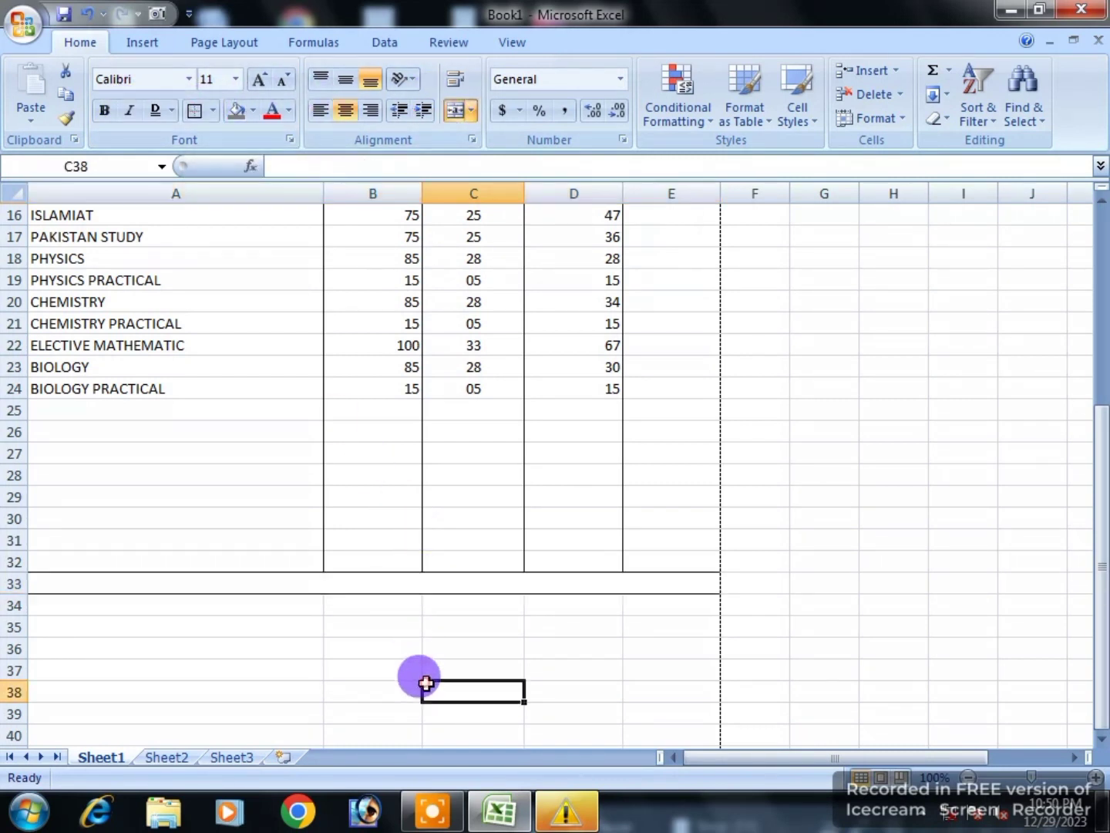
Step: Put an outside border around B30:D32
left_click_drag(394, 515, 558, 553)
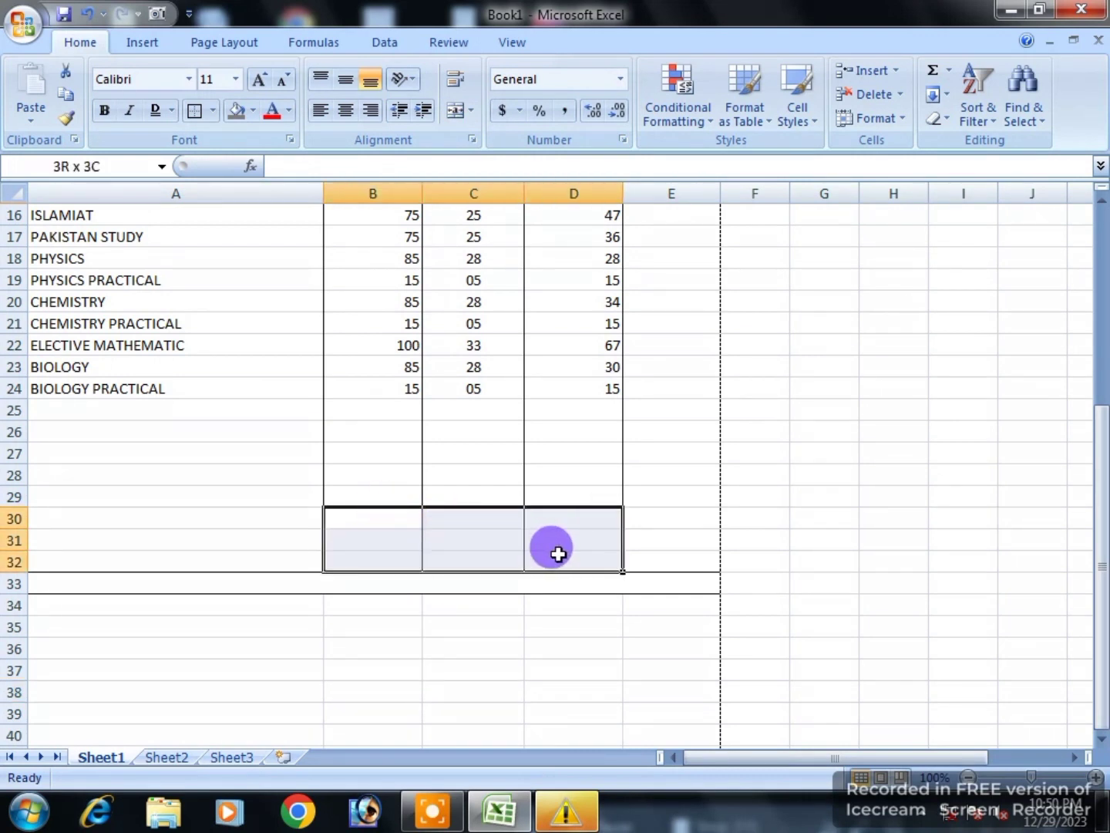
left_click(197, 117)
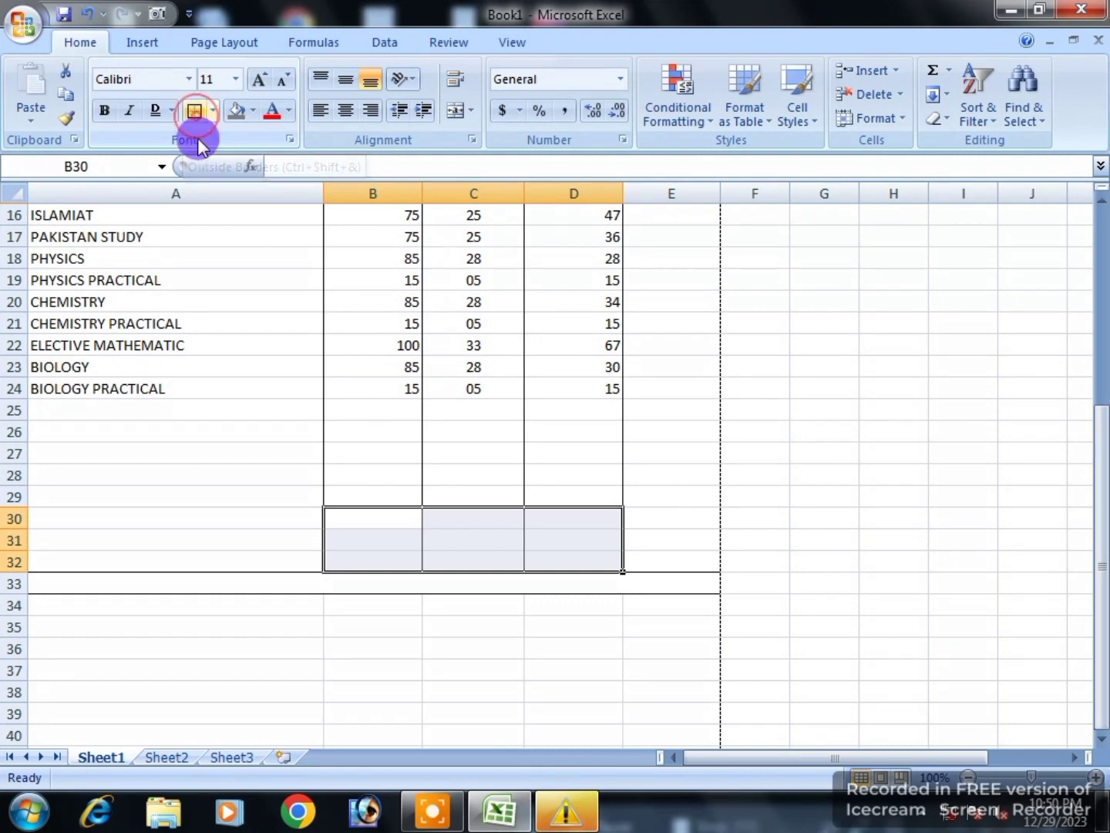
left_click(865, 602)
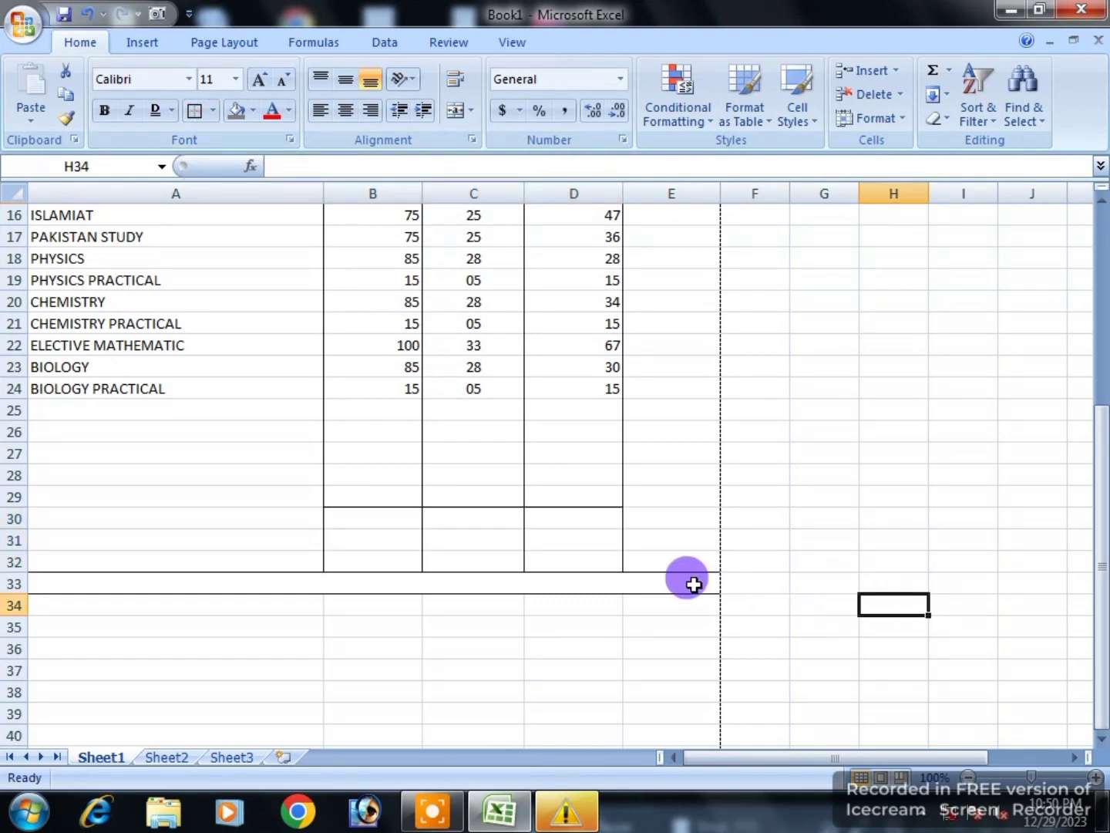
scroll(505, 547, "up", 3)
Step: Centre the marks in columns B to D
left_click_drag(400, 345, 586, 707)
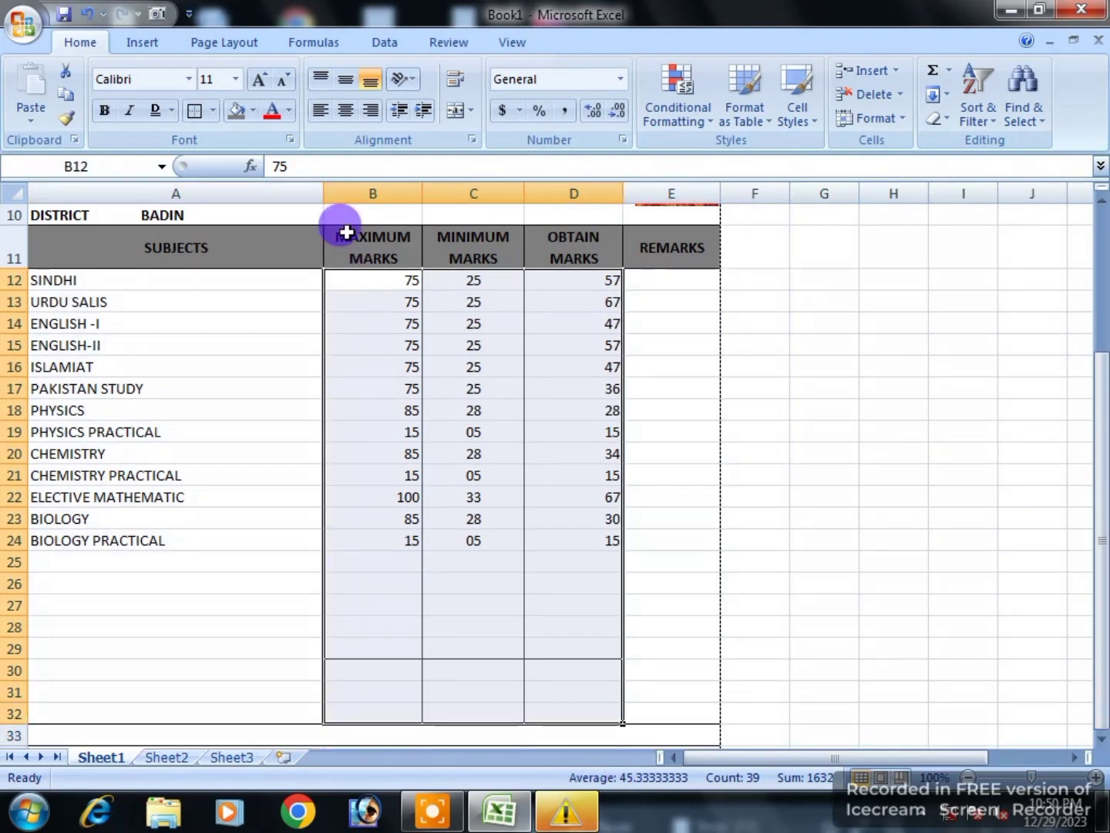
left_click(345, 112)
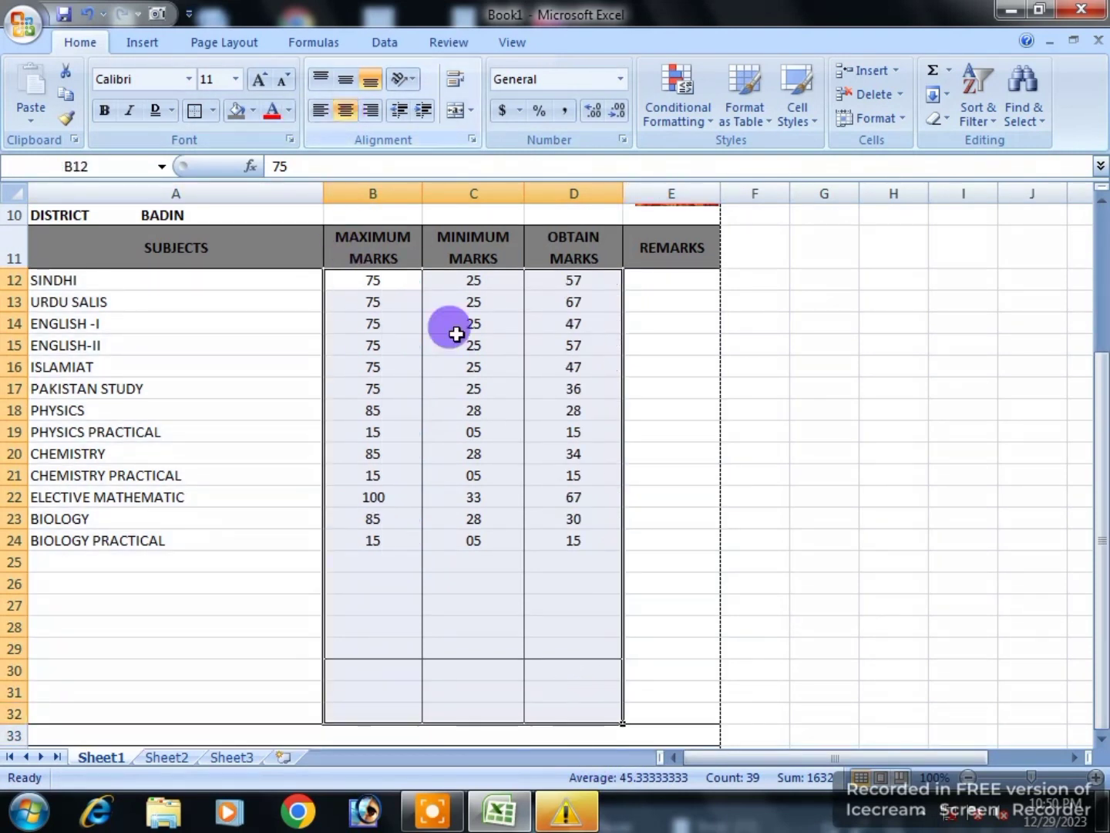
scroll(463, 686, "down", 1)
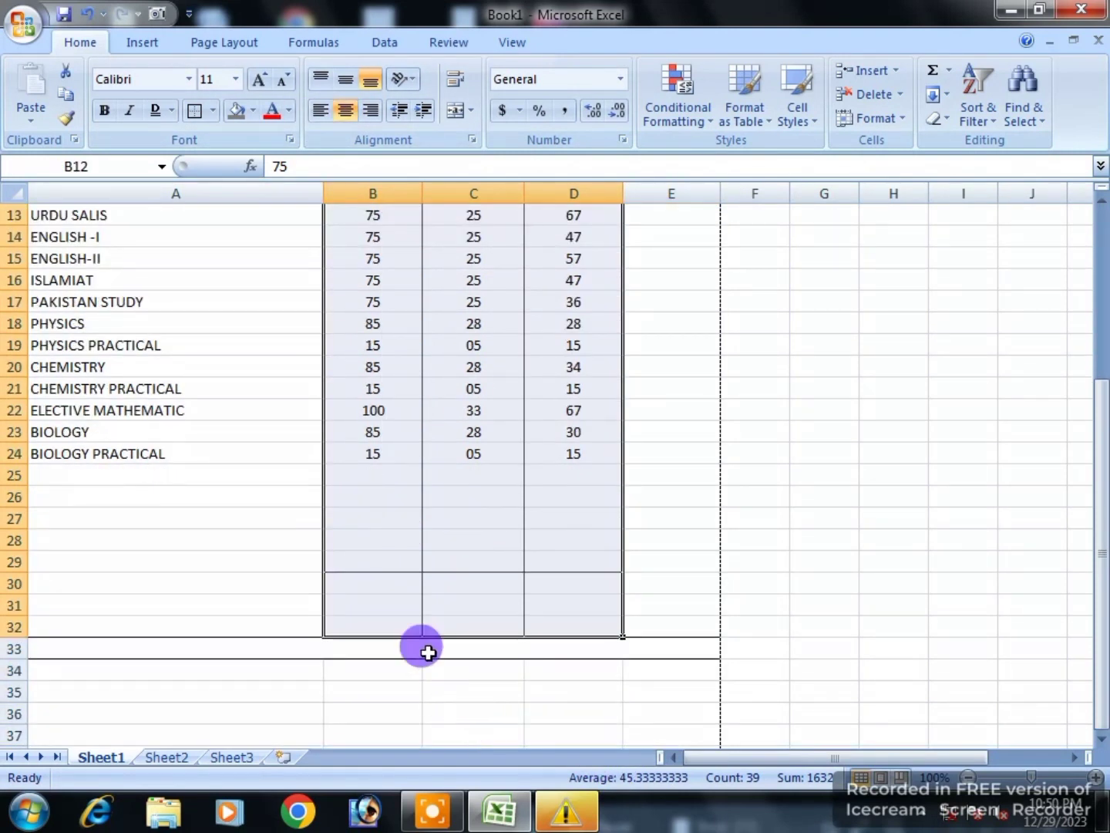
Step: Enter a right-aligned TOTAL label in cell A31
left_click(385, 604)
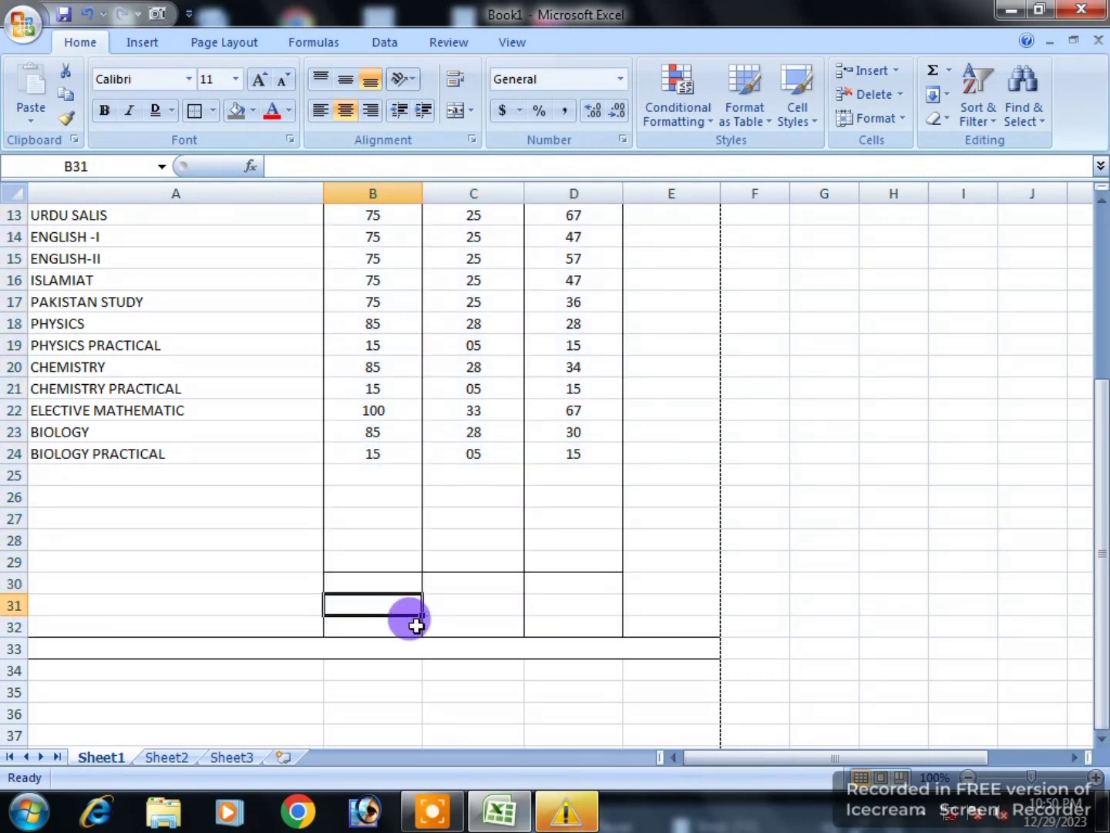
key("Left")
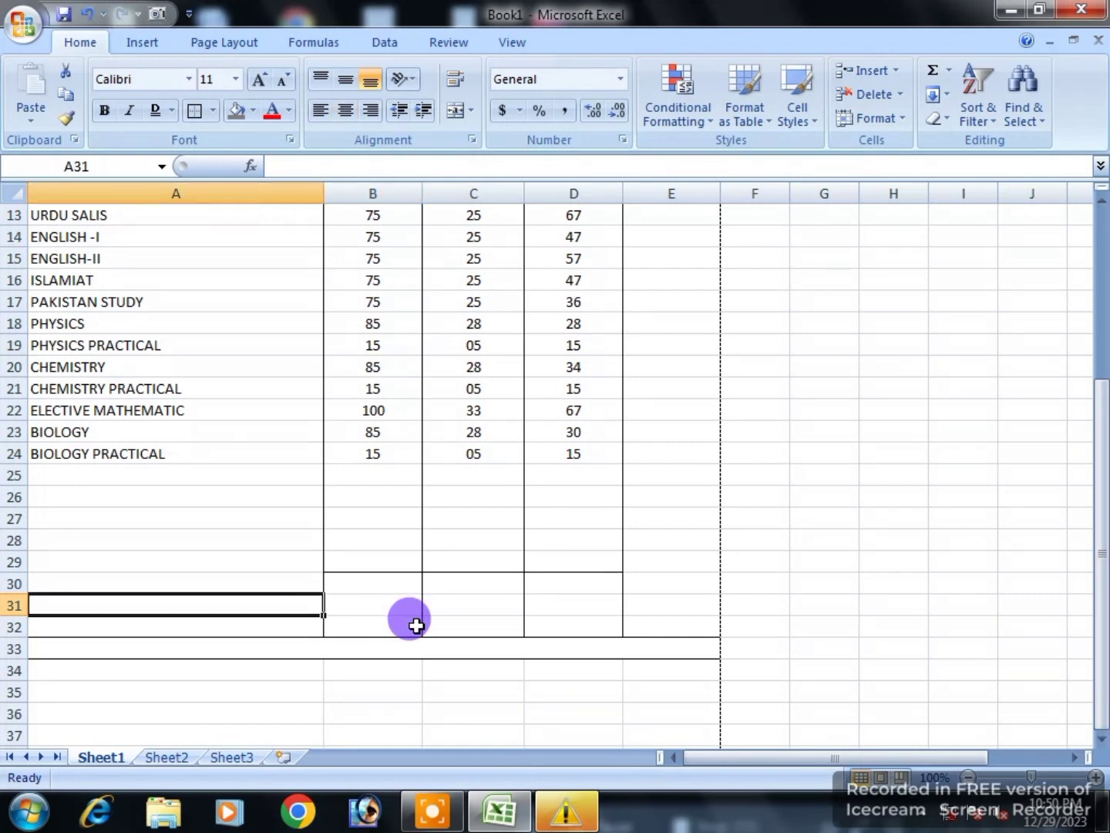
type("T")
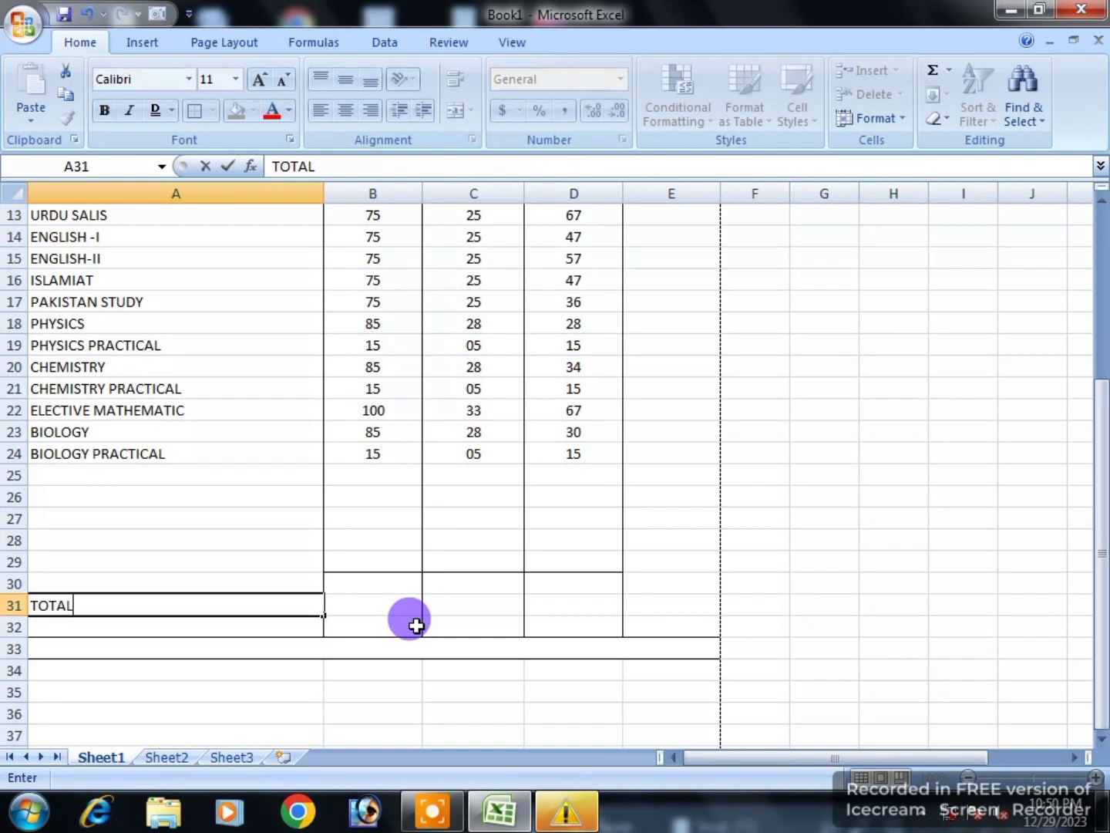
type("OTAL")
key("Return")
key("Up")
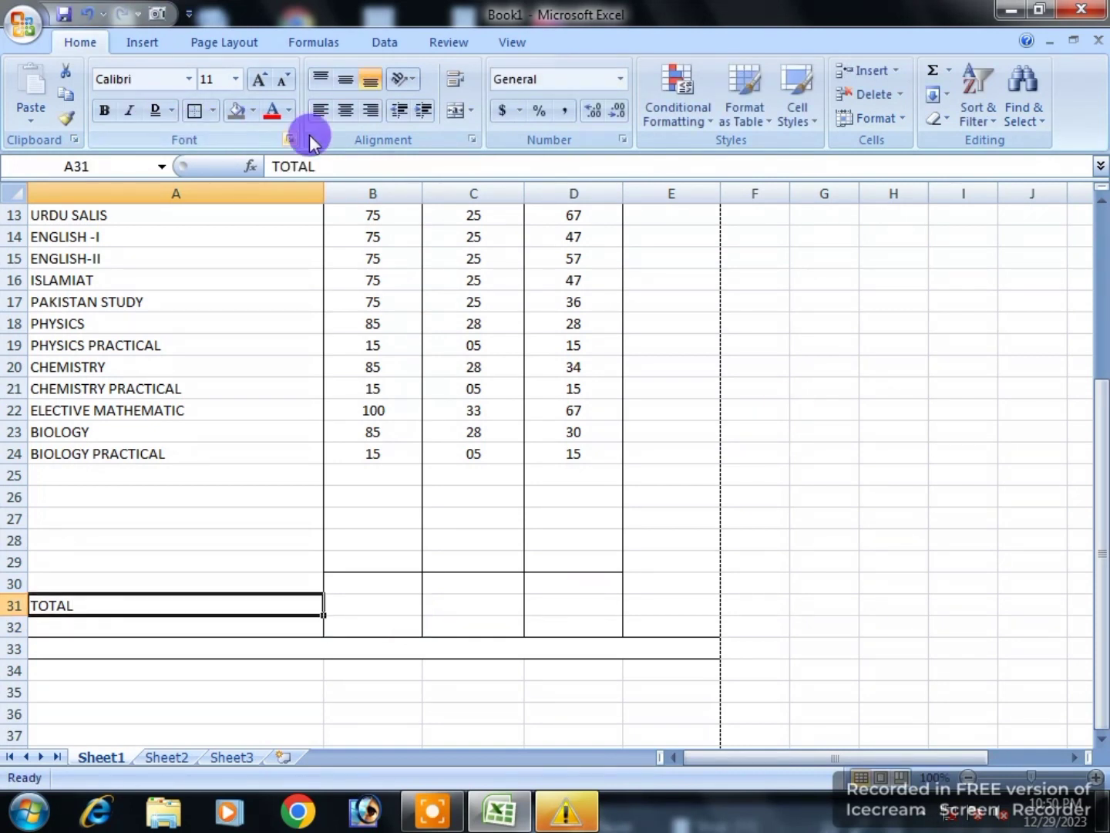
left_click(371, 110)
left_click(374, 614)
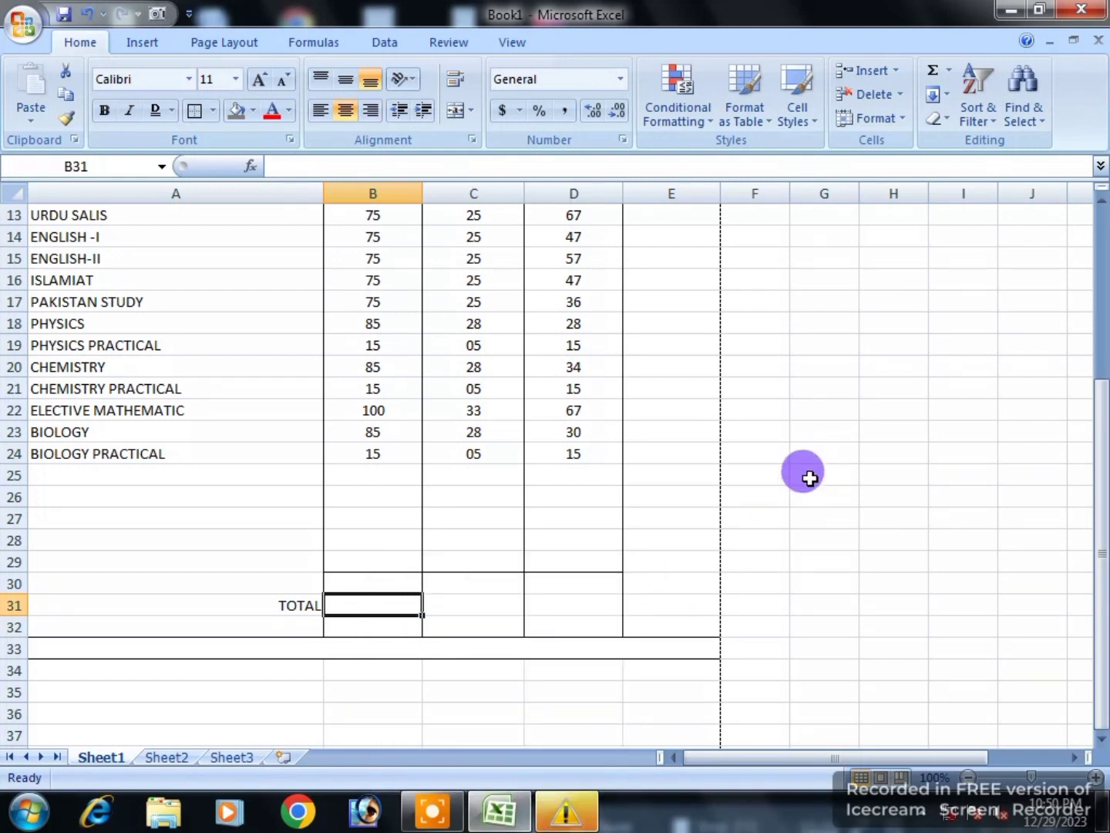
Step: Total the maximum marks in B31 with =SUM(B12:B24), giving 850
type("=S")
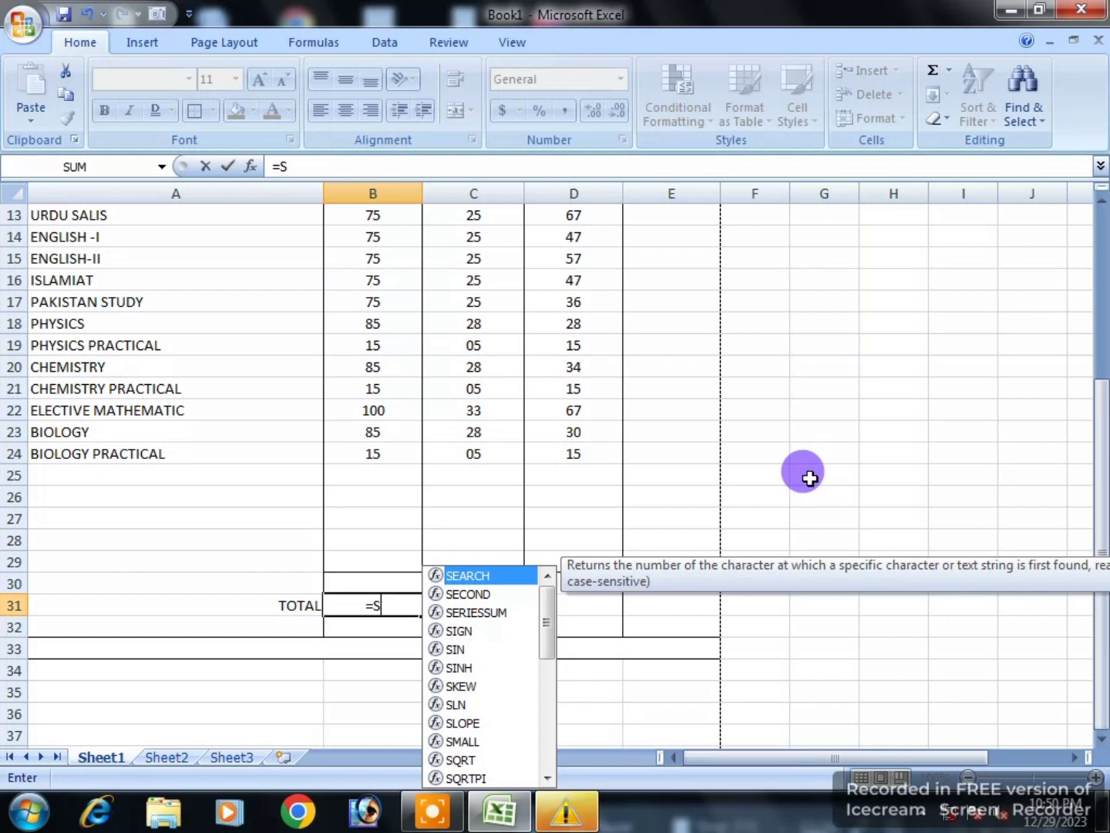
type("UM(")
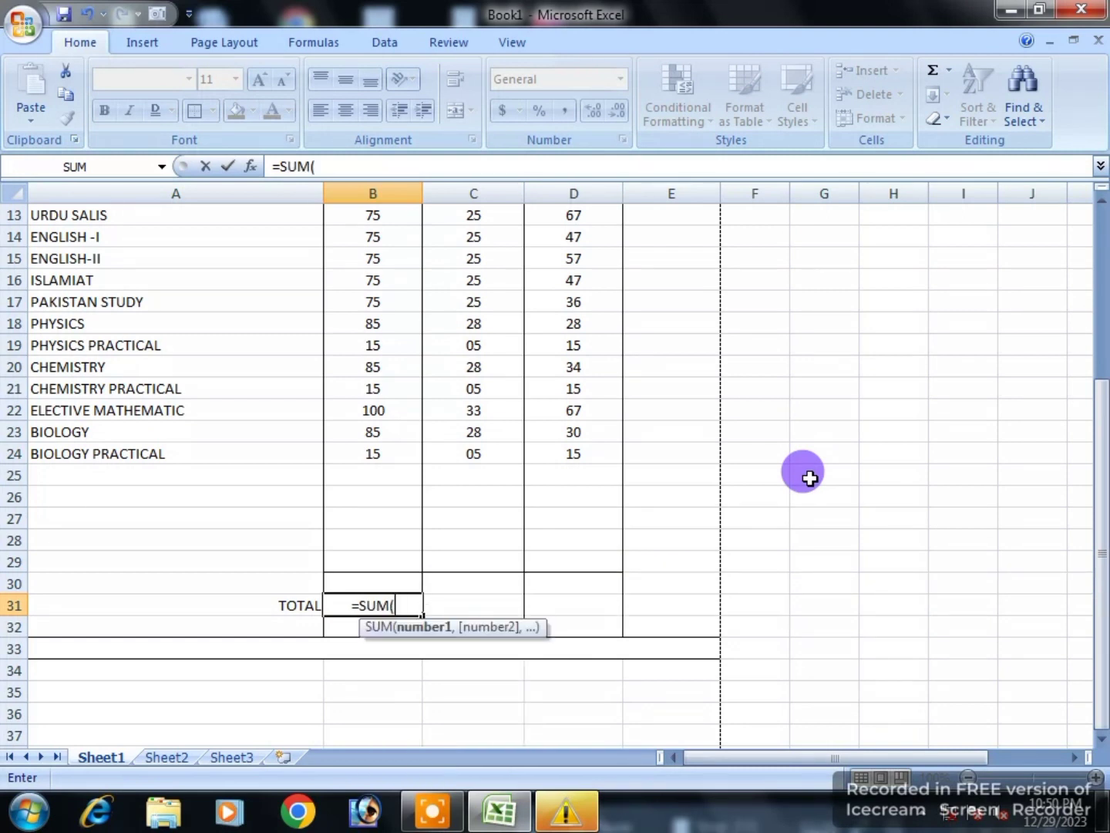
scroll(802, 476, "up", 3)
left_click_drag(372, 433, 359, 696)
scroll(360, 696, "down", 3)
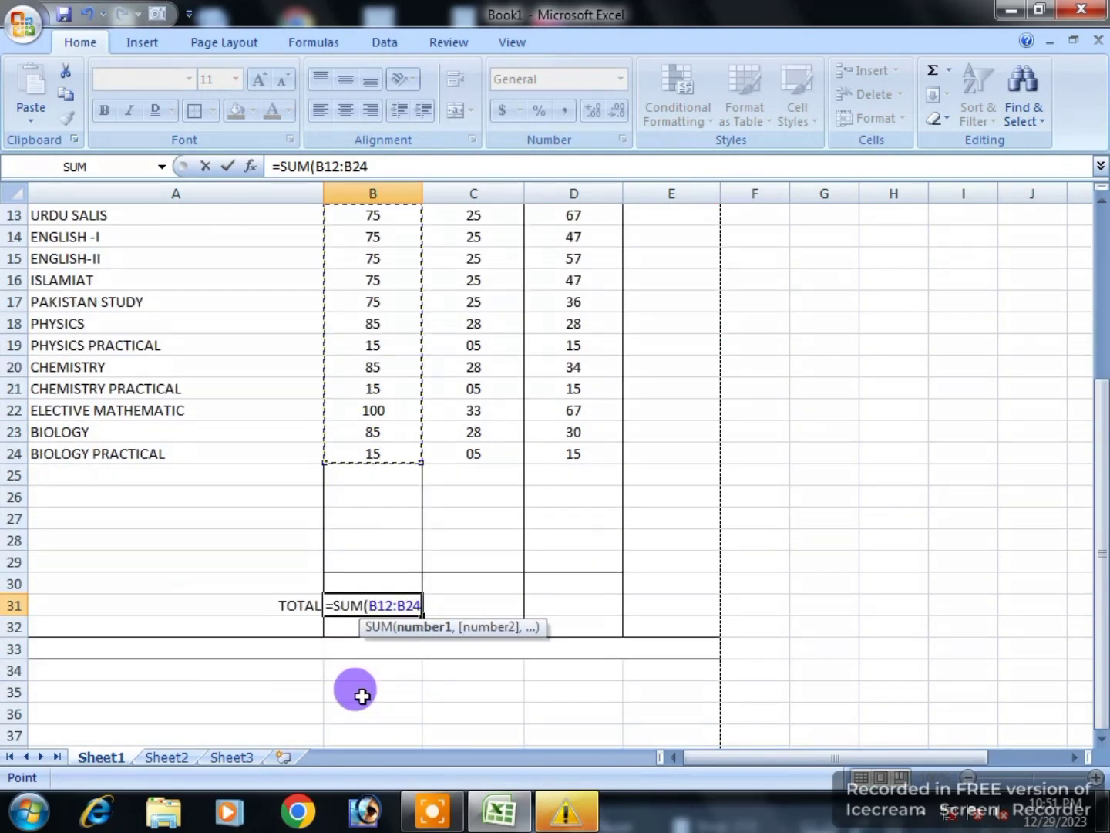
type(")")
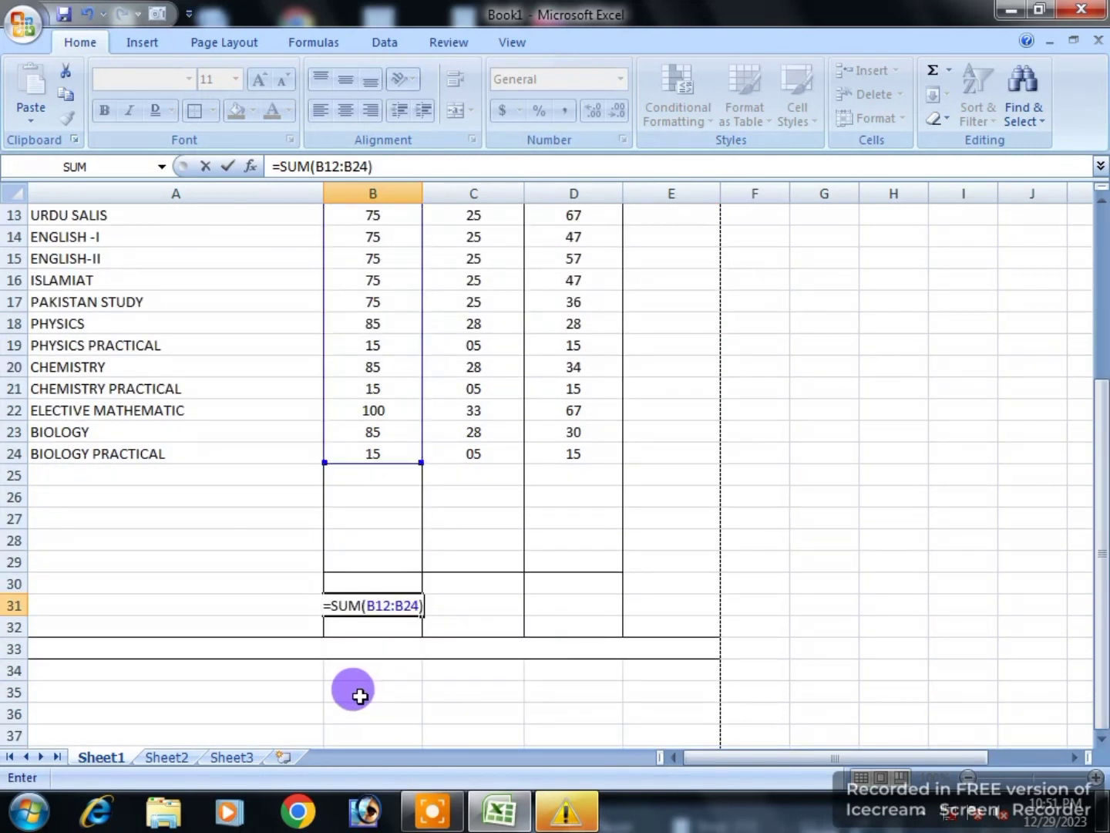
key("Return")
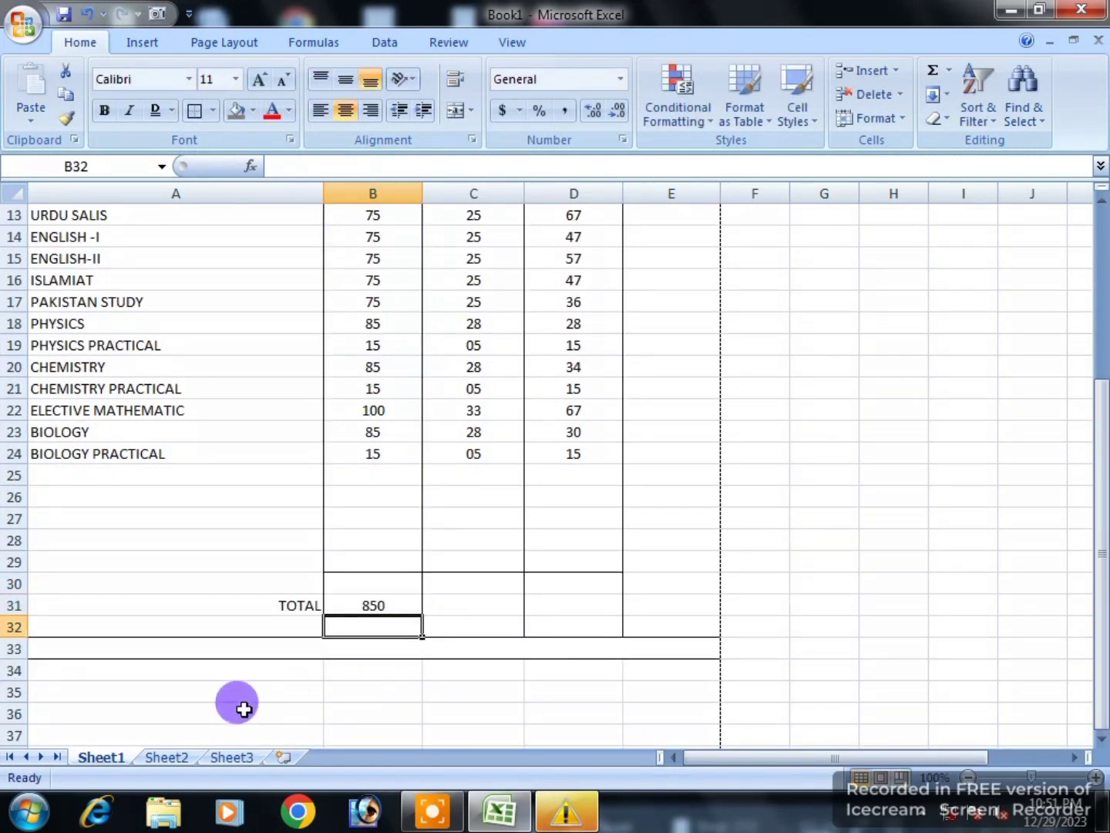
Step: Total the obtained marks in D31 with =SUM(D12:D24), giving 515
left_click(543, 608)
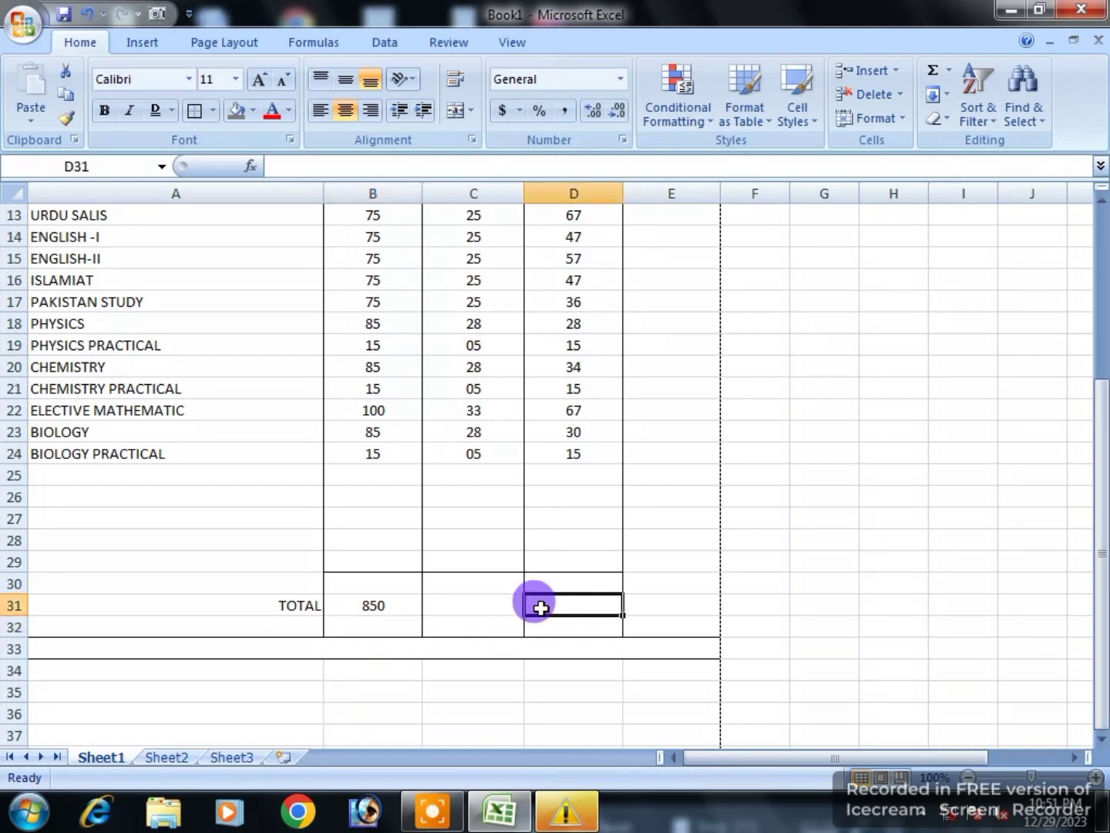
type("=SUM")
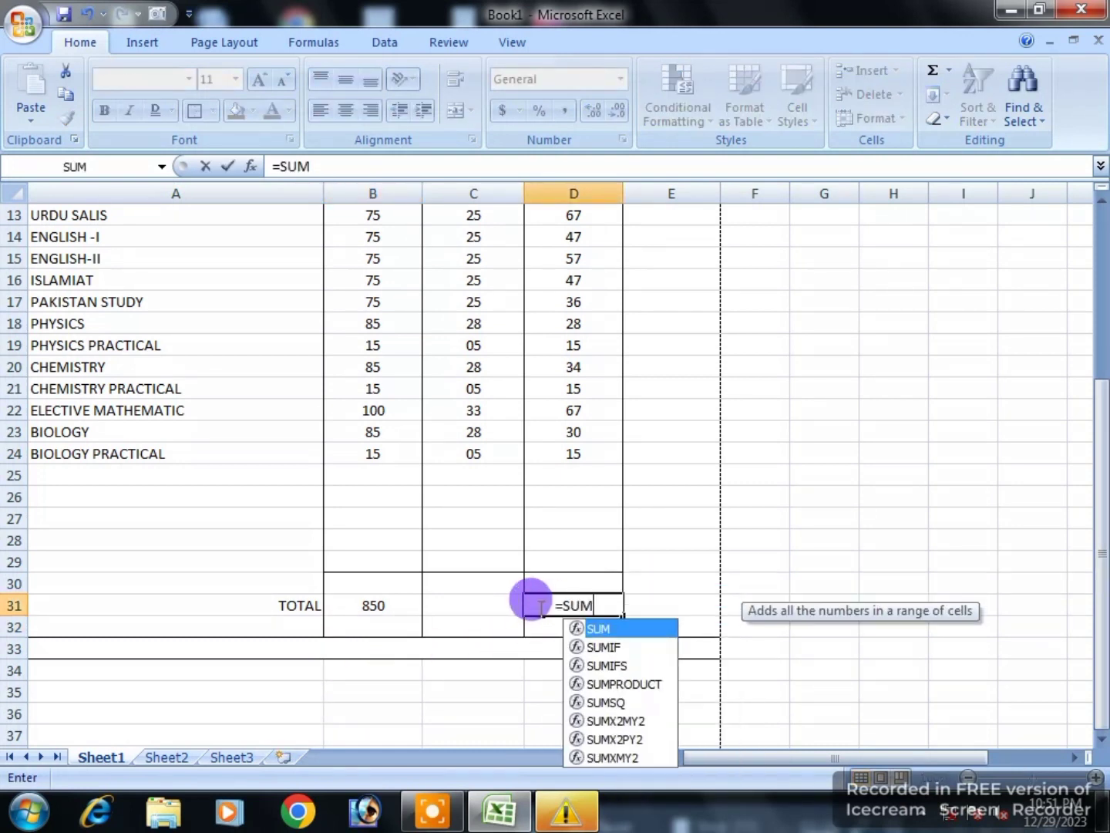
type("(")
scroll(542, 609, "up", 2)
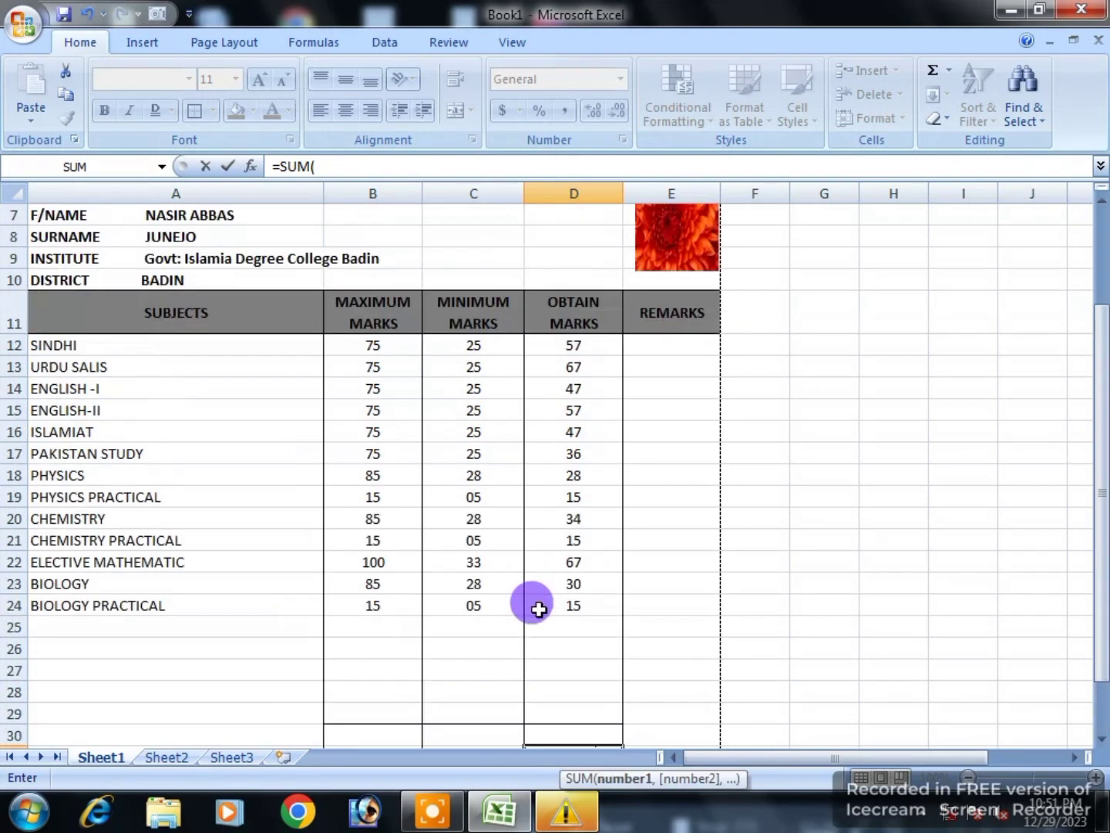
left_click_drag(570, 339, 573, 566)
left_click(570, 603)
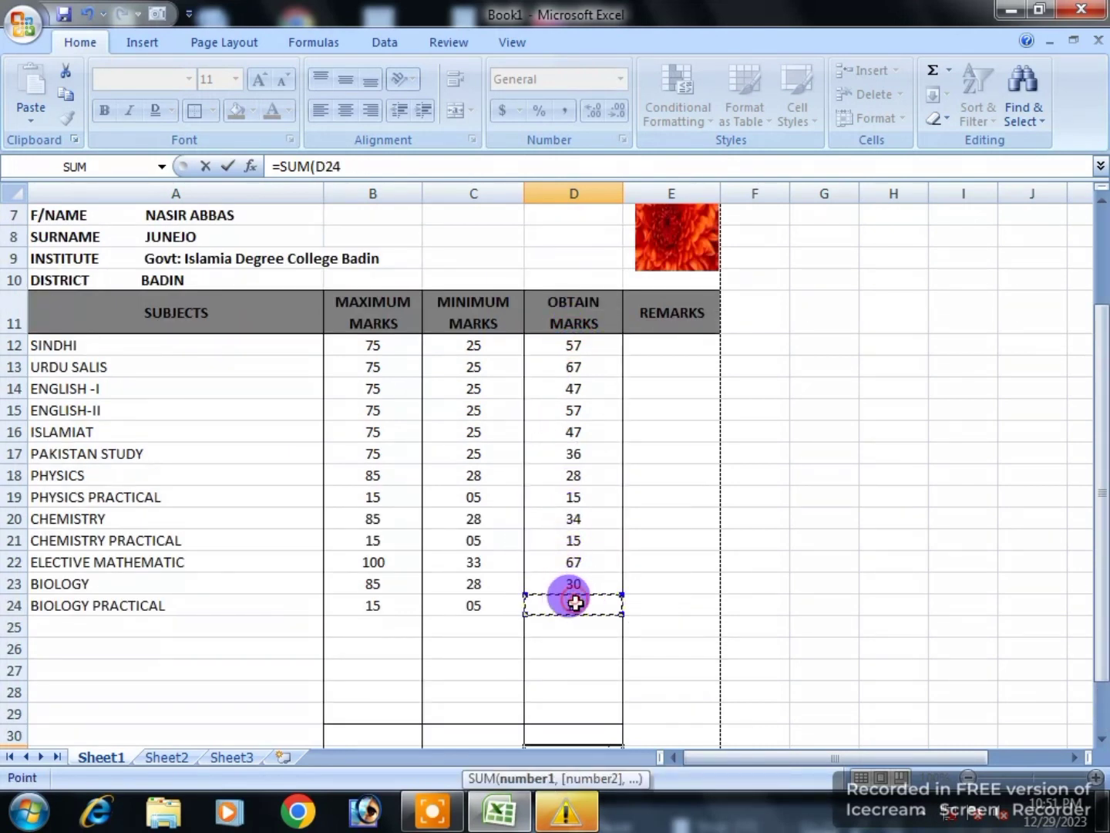
left_click_drag(574, 344, 575, 600)
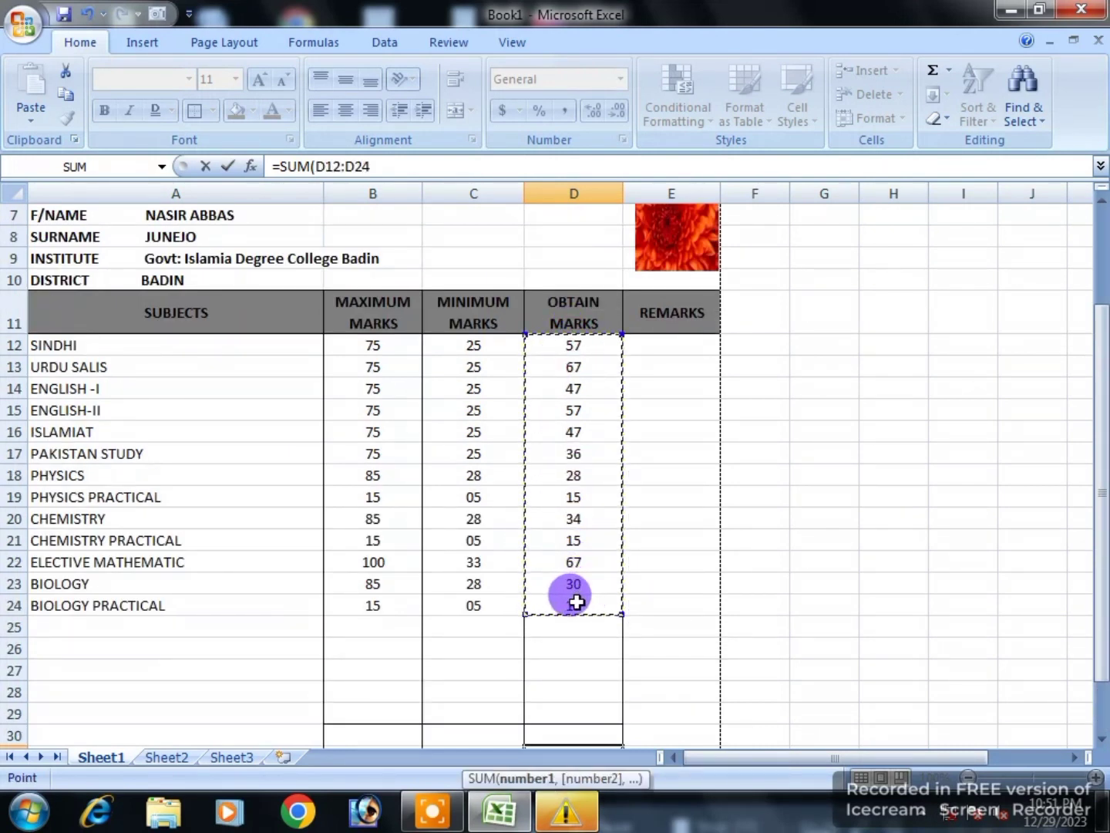
type(")")
key("Return")
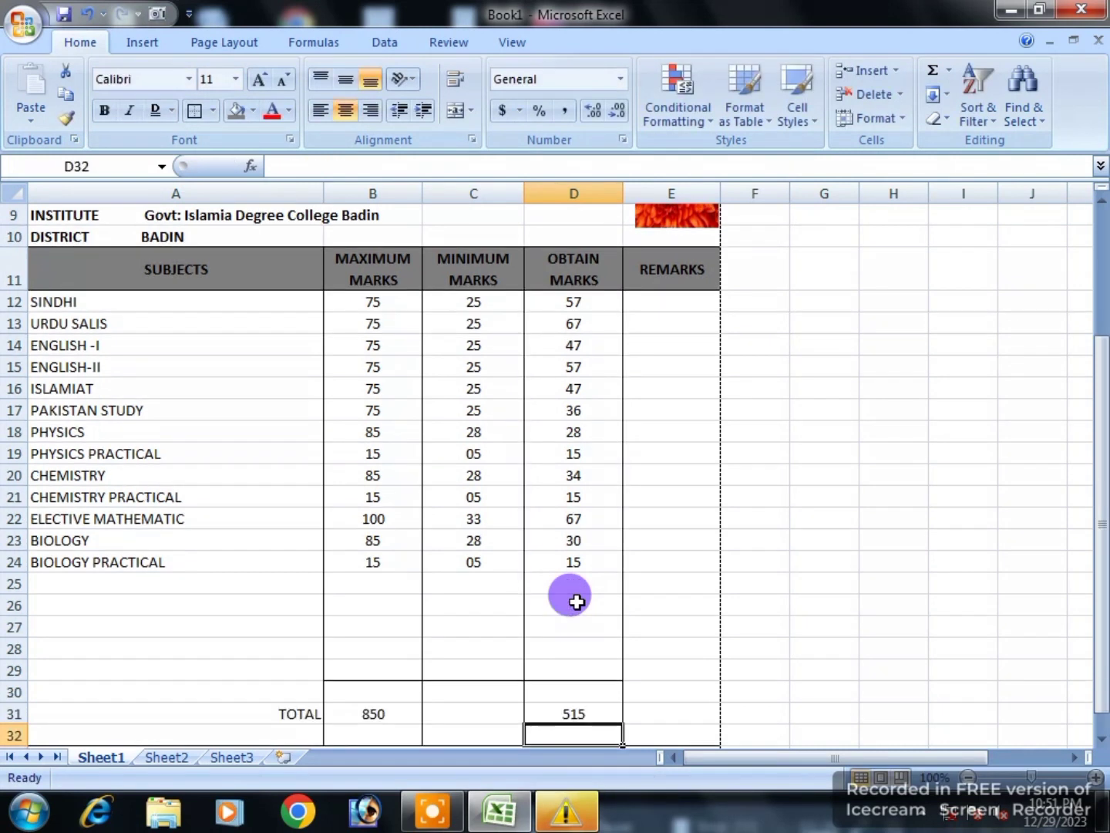
scroll(562, 648, "down", 2)
Step: Type 'Marks In Words: FIVE HUNDRED FIFTEEN ONLY' into merged cell A33
left_click(365, 692)
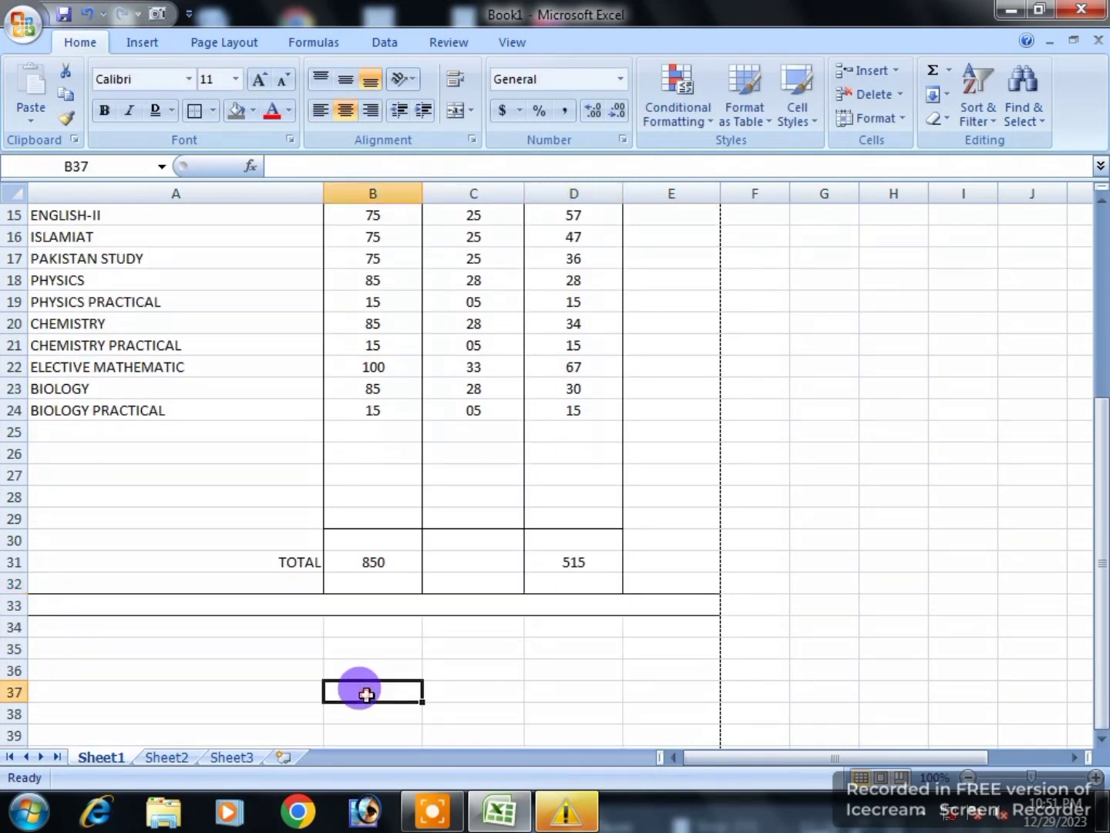
left_click(243, 604)
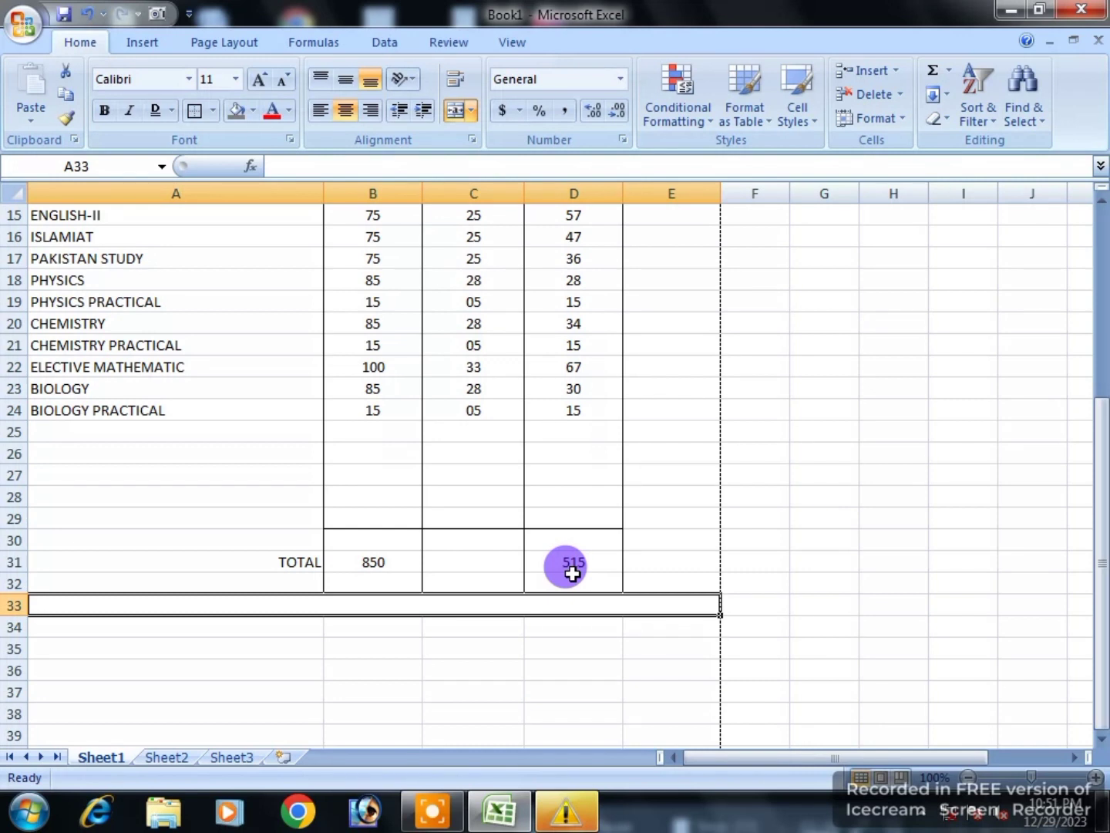
type("ma")
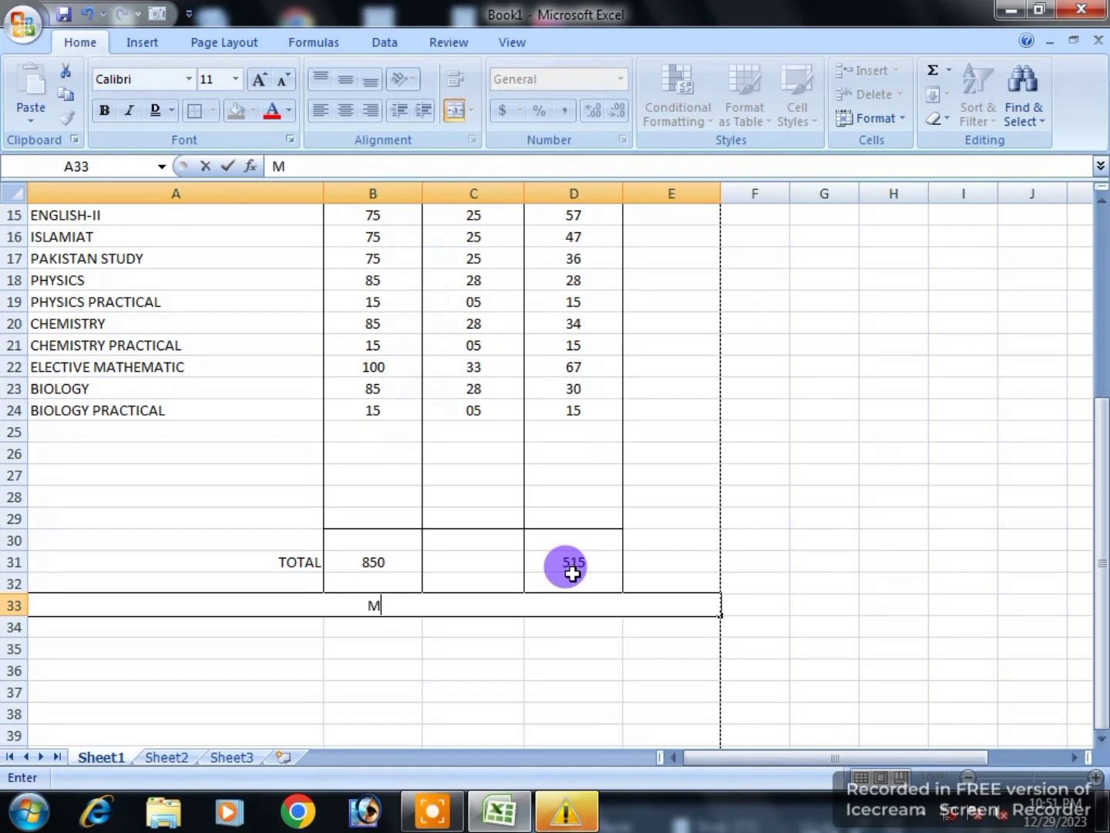
type("rks In Wor")
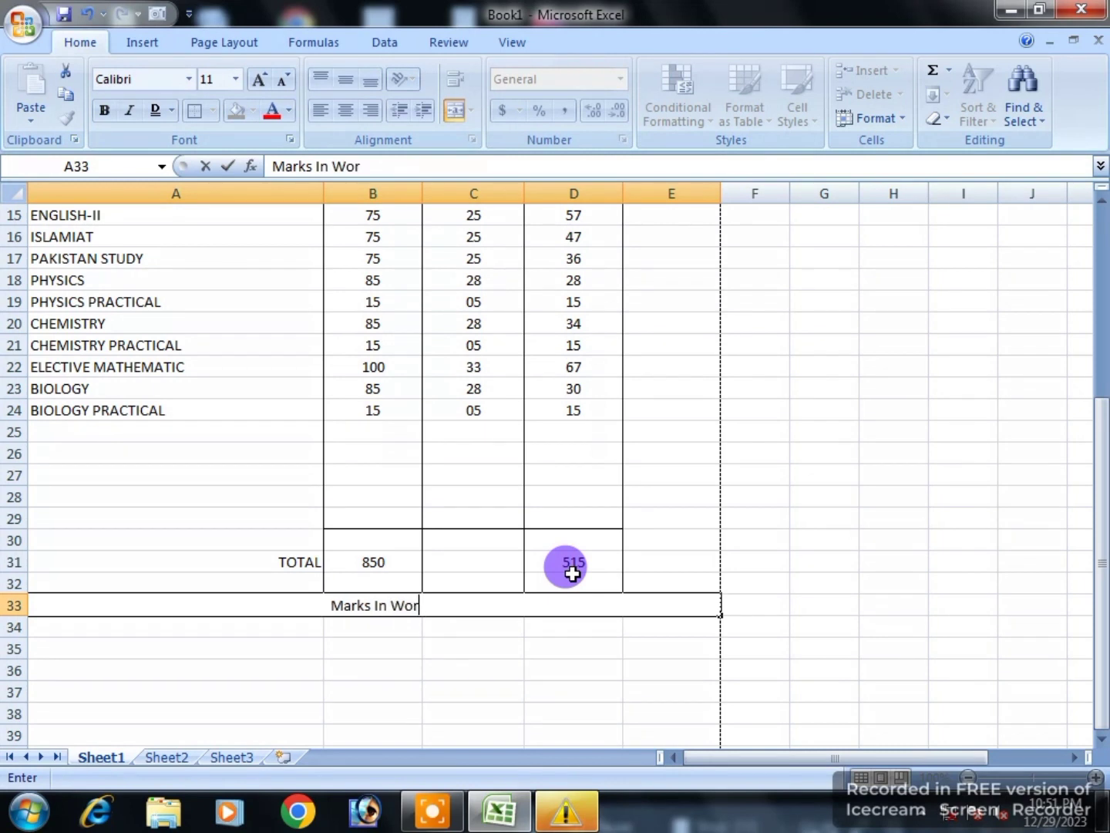
type("ds ")
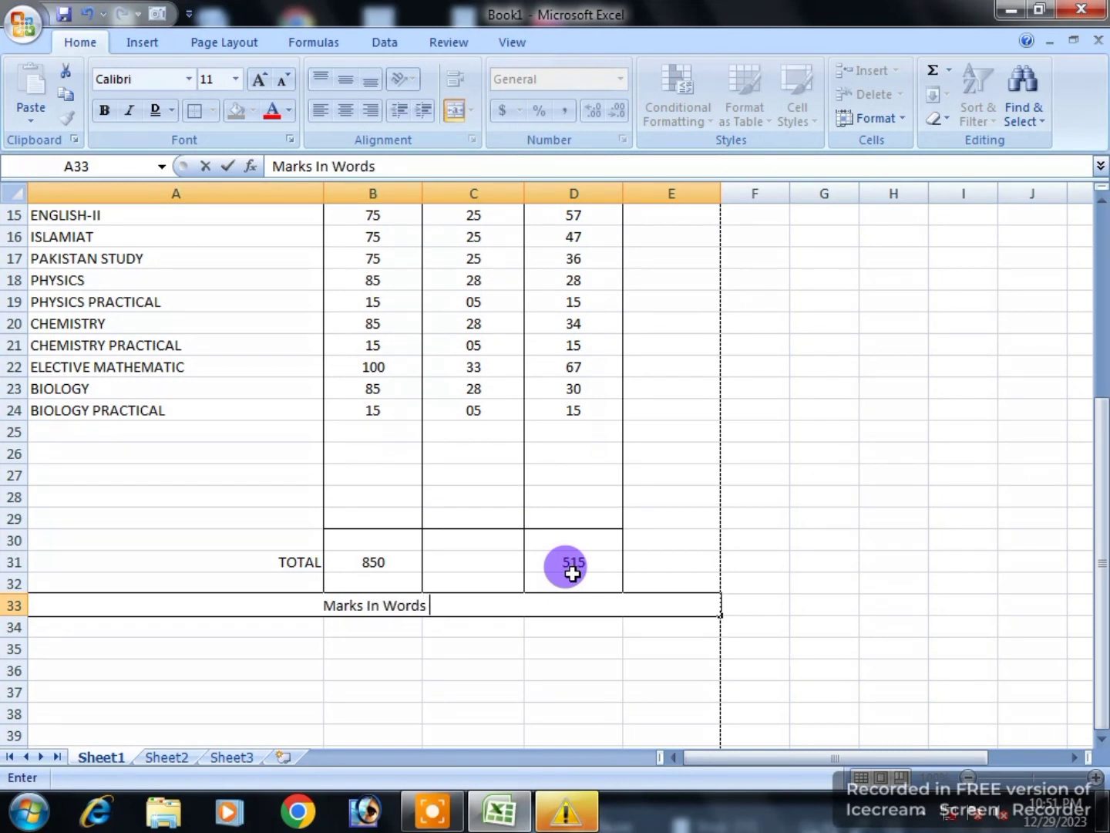
type(":")
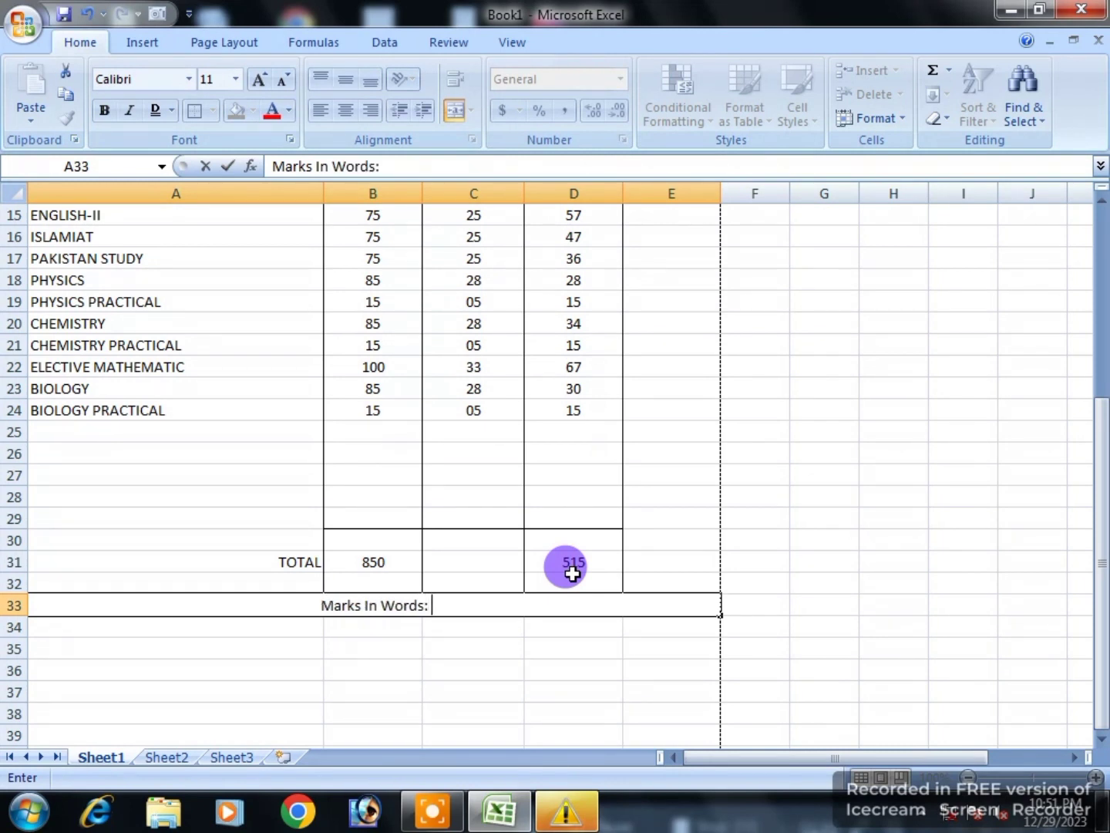
type("     Fi")
key("BackSpace")
type("IVE")
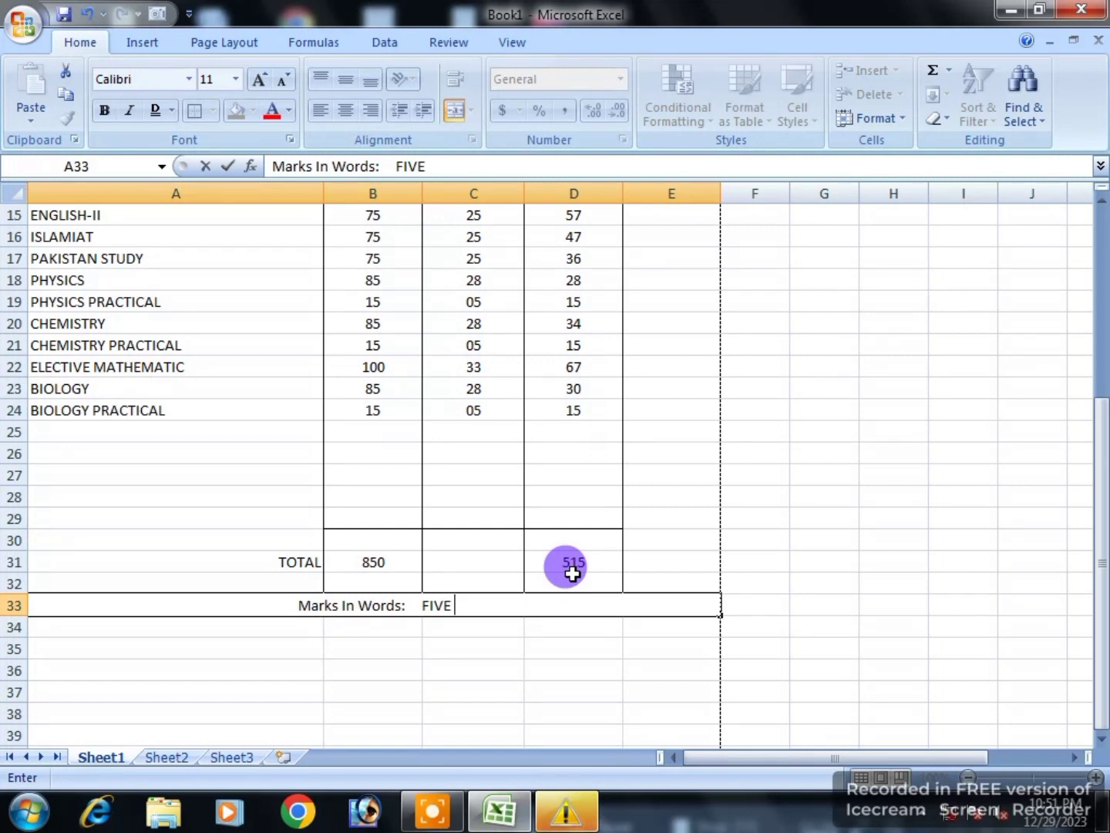
type(" HUNDRE")
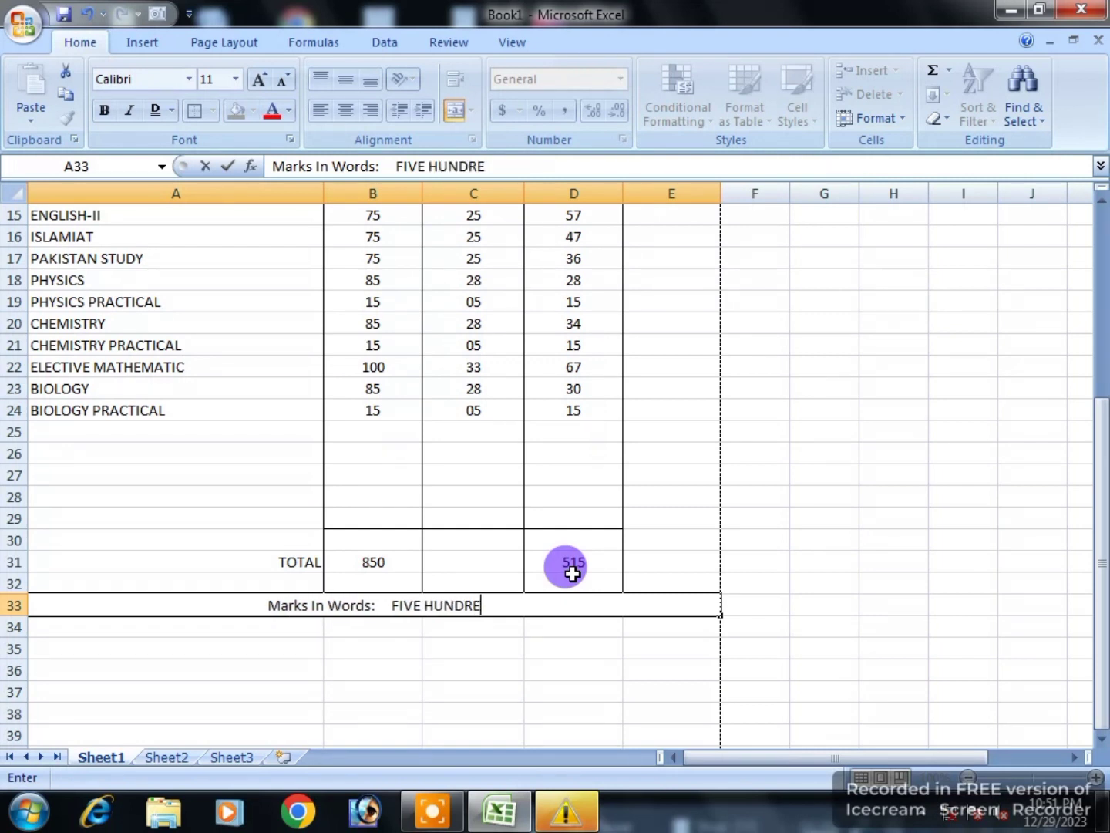
type("D FIFTEEN ONLY")
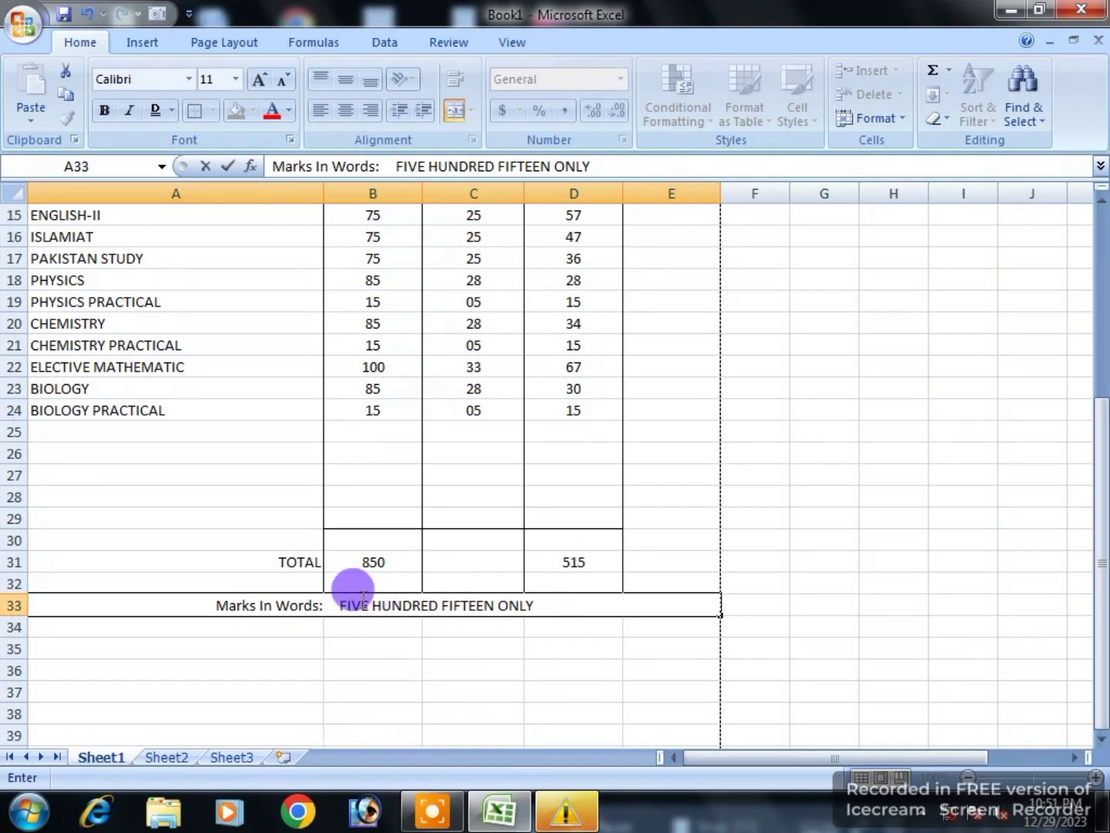
Step: Left-align the marks-in-words row A33 and give it a grey fill
left_click(362, 642)
left_click(296, 606)
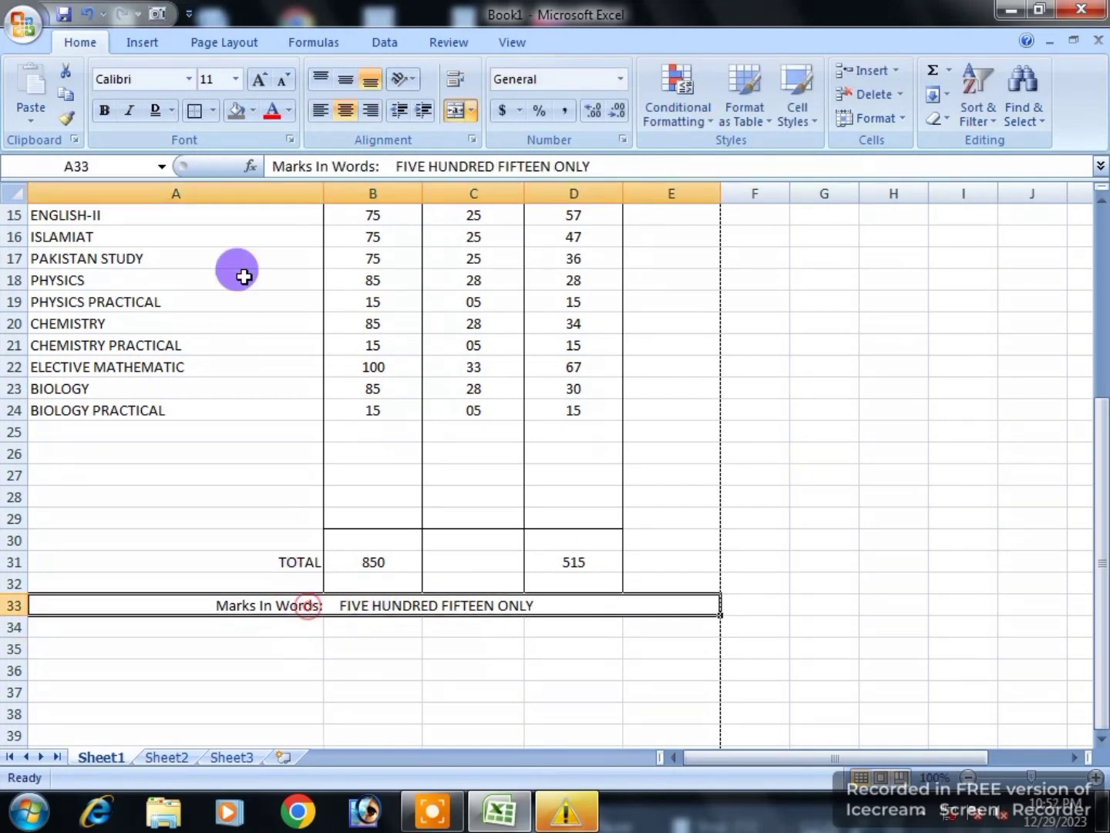
left_click(318, 111)
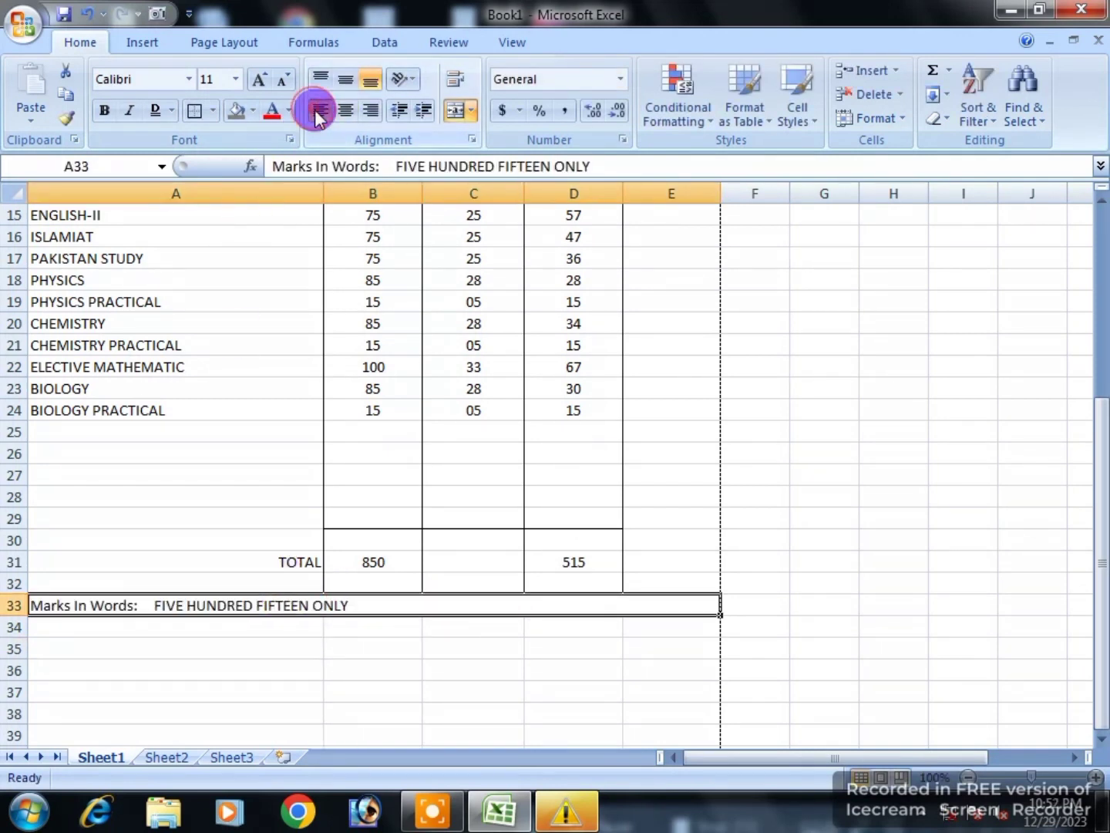
left_click(237, 110)
Step: Italicize the FIVE HUNDRED FIFTEEN ONLY wording and make the whole row bold
double_click(150, 606)
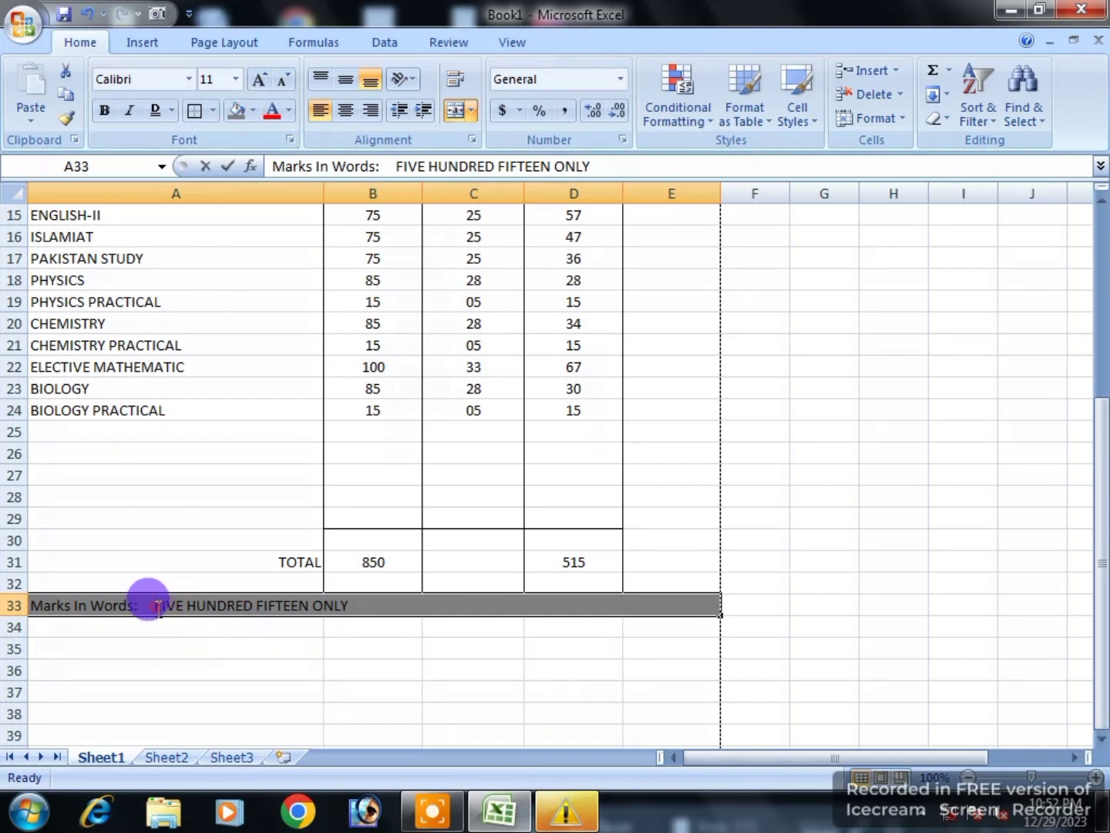
left_click_drag(151, 604, 337, 597)
left_click(122, 117)
left_click(247, 687)
left_click(202, 606)
left_click(105, 111)
scroll(240, 606, "up", 4)
left_click(210, 420)
scroll(354, 676, "down", 5)
left_click(344, 648)
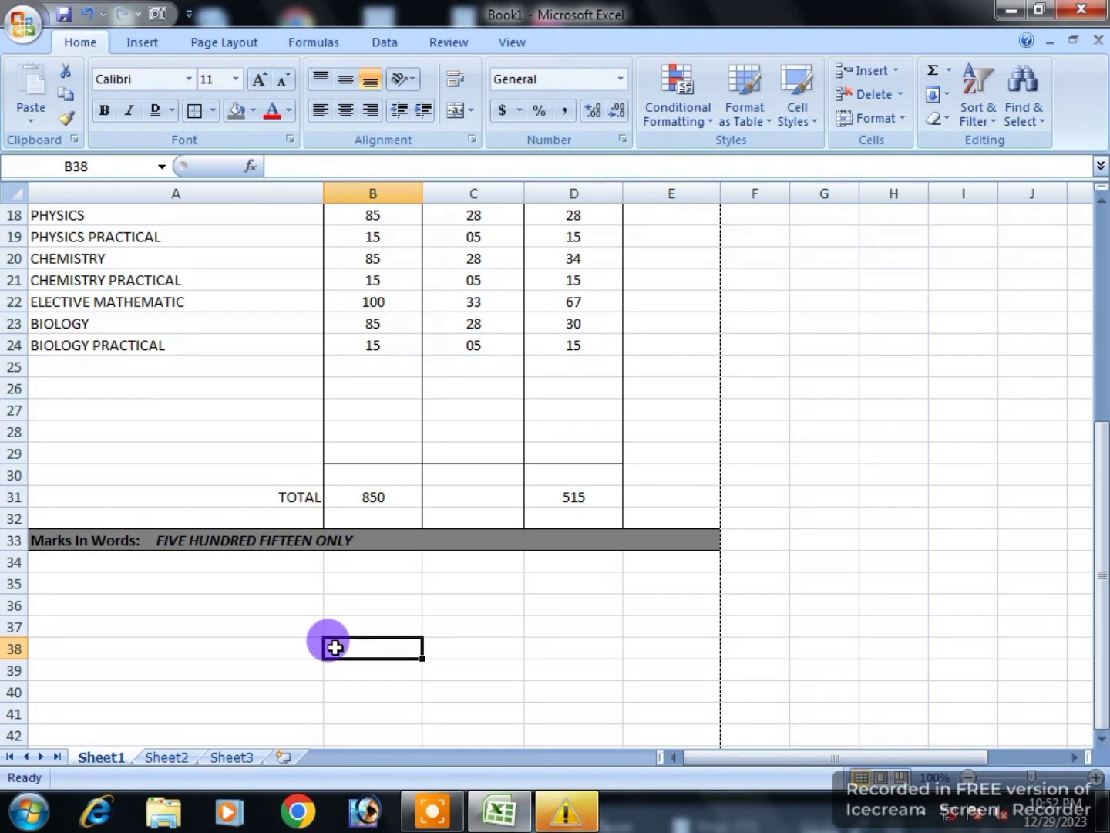
left_click(118, 565)
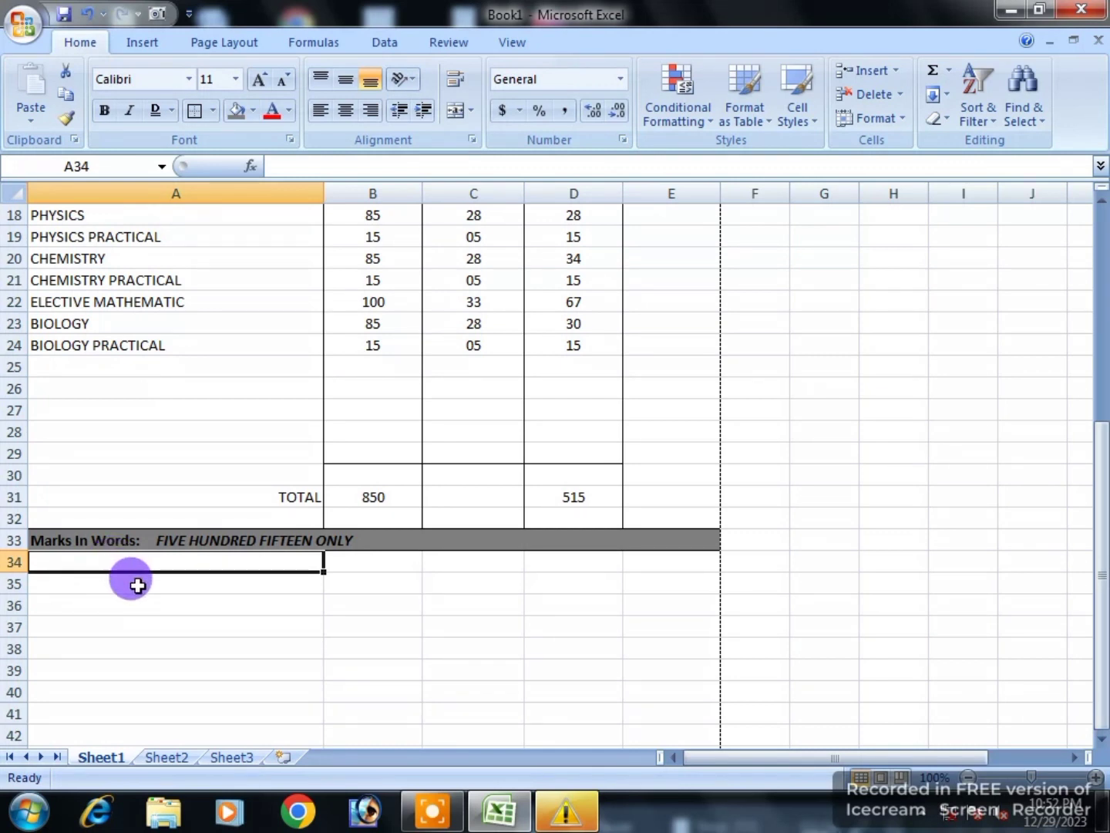
left_click(435, 808)
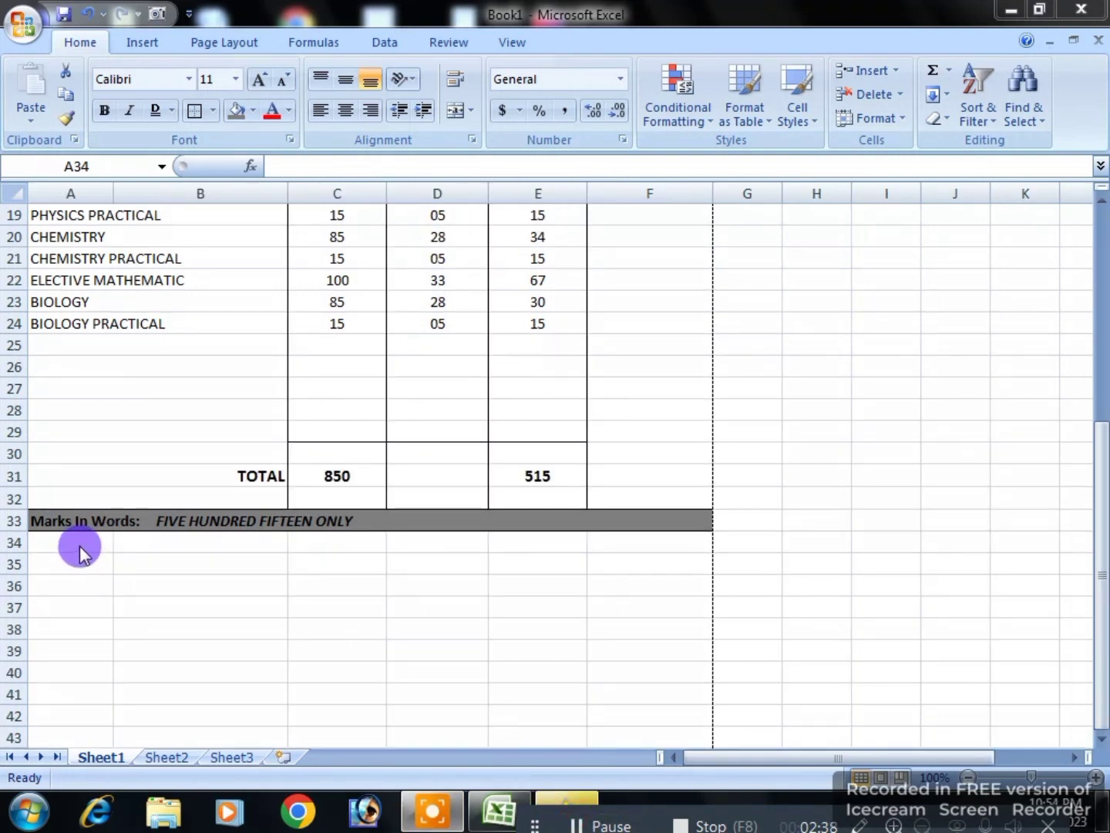
Step: Label A34:A36 RESULT, PERCENTAGE and GRADE, and begin DATE OF BIRTH in A37
left_click(80, 544)
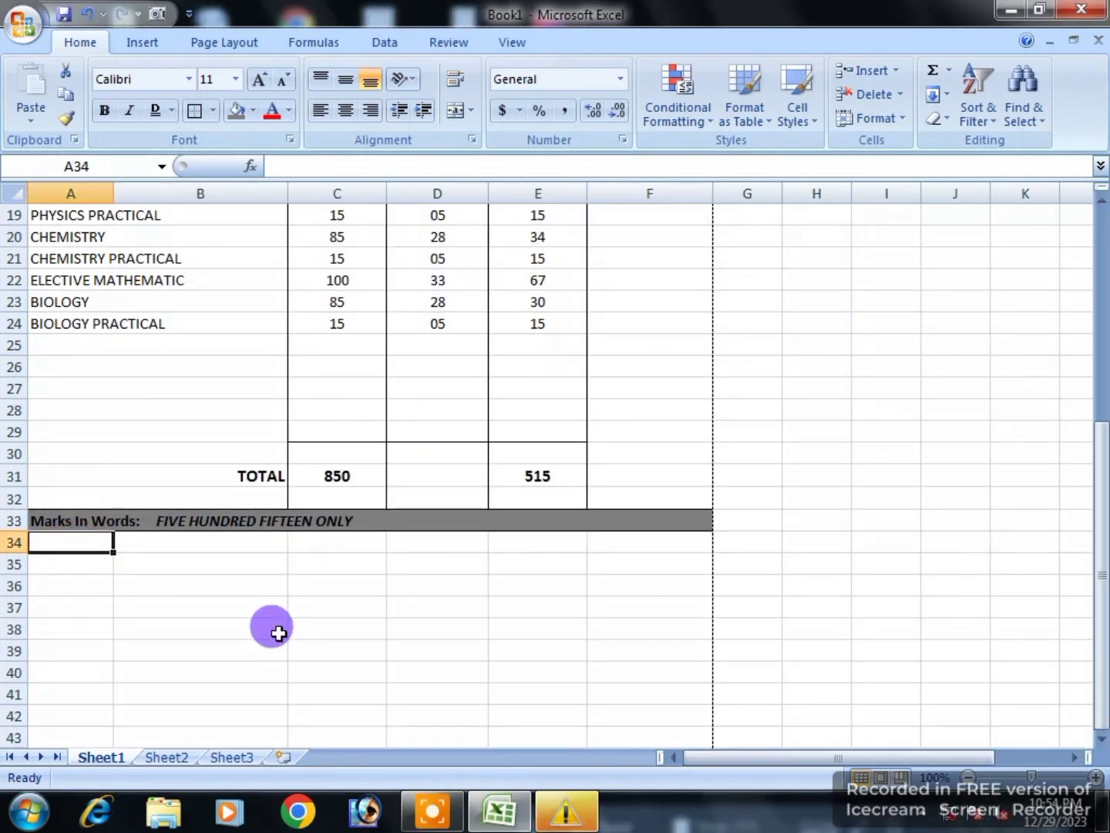
type("RESULT")
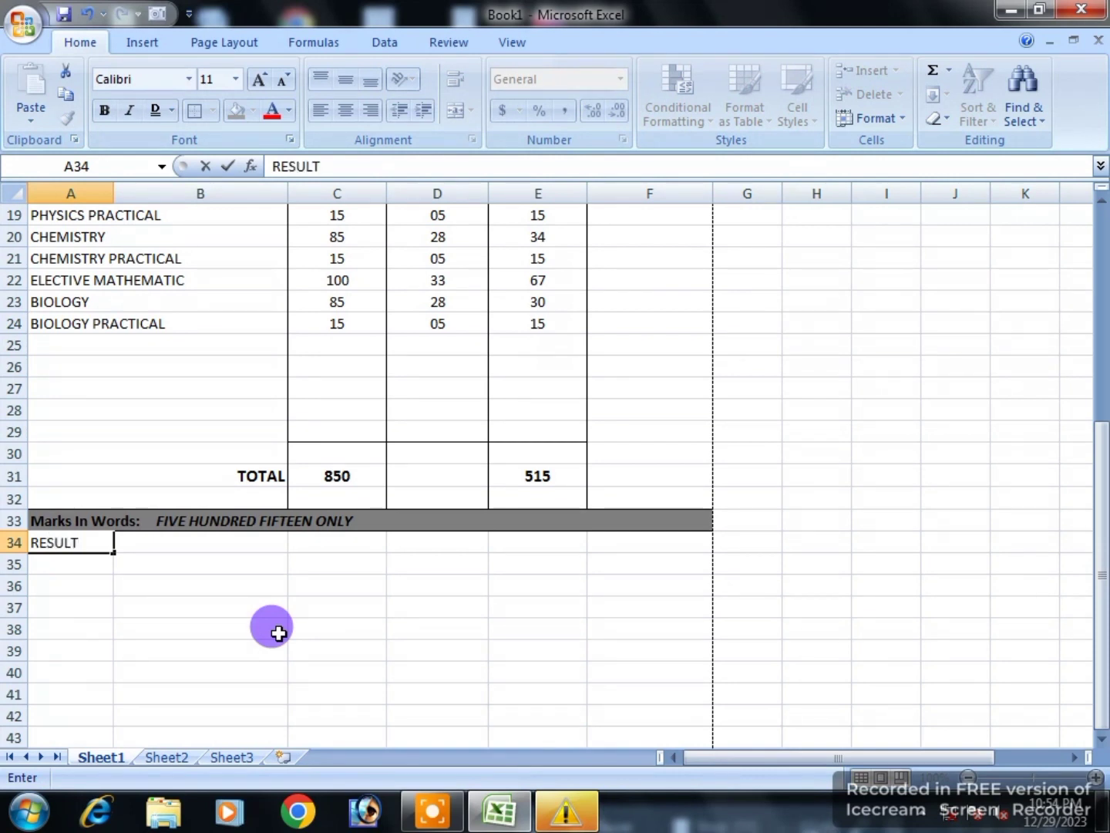
key("Return")
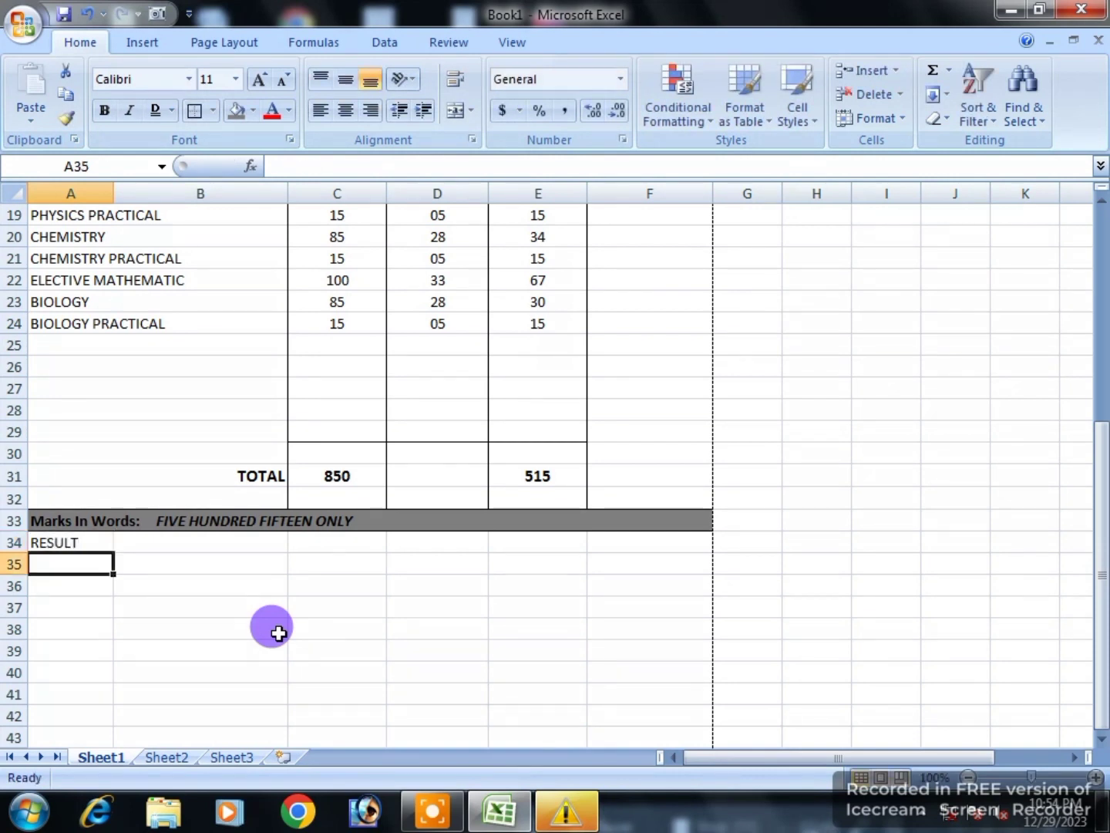
type("PERCENTAGE")
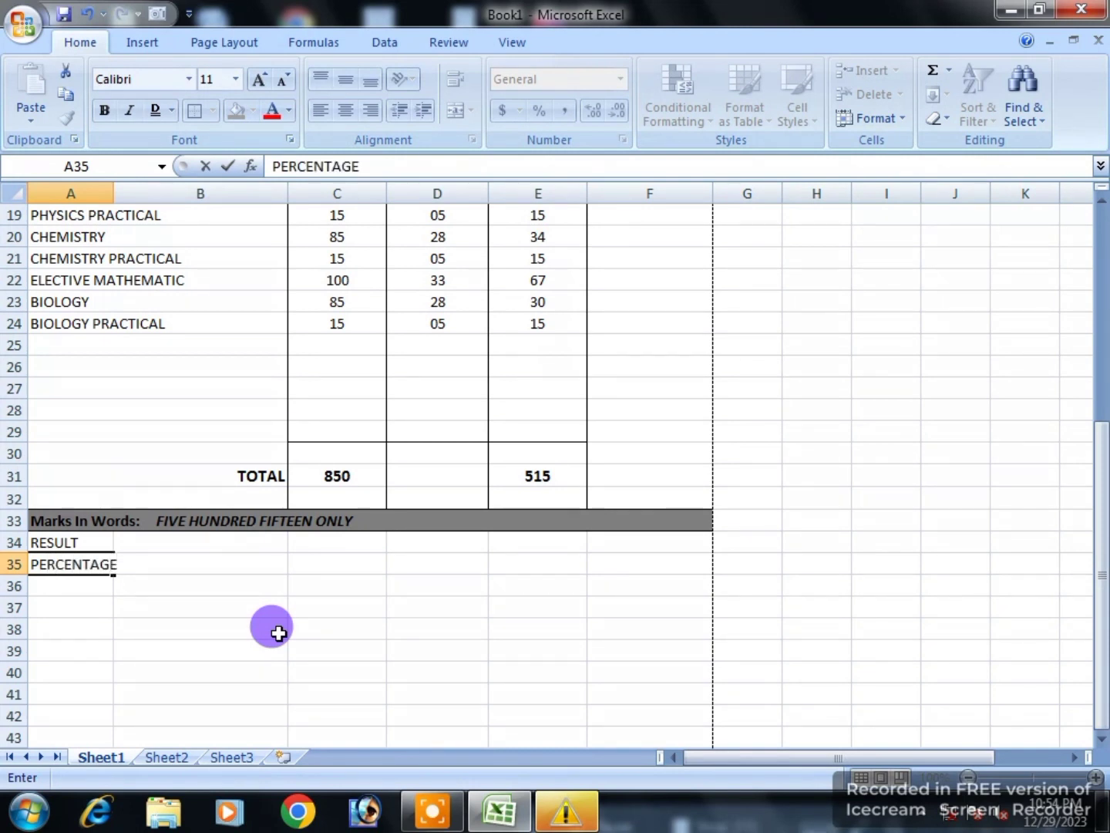
key("Return")
type("GRADE")
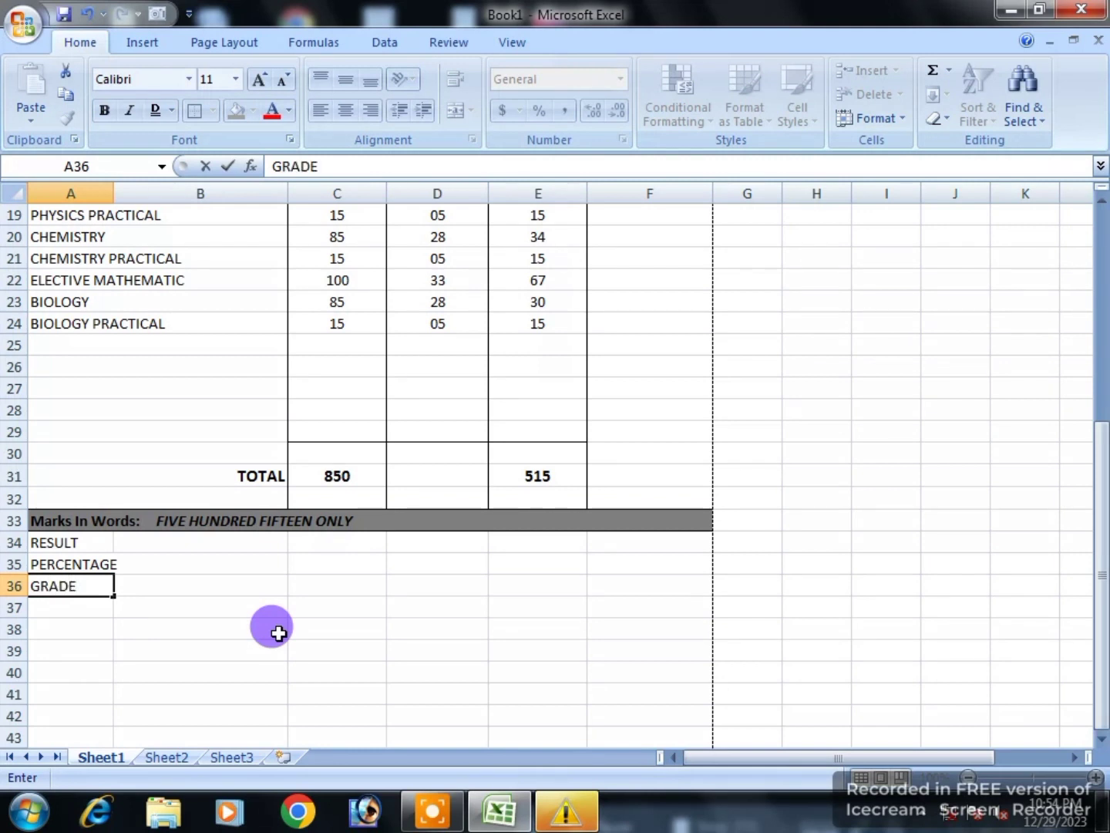
key("Return")
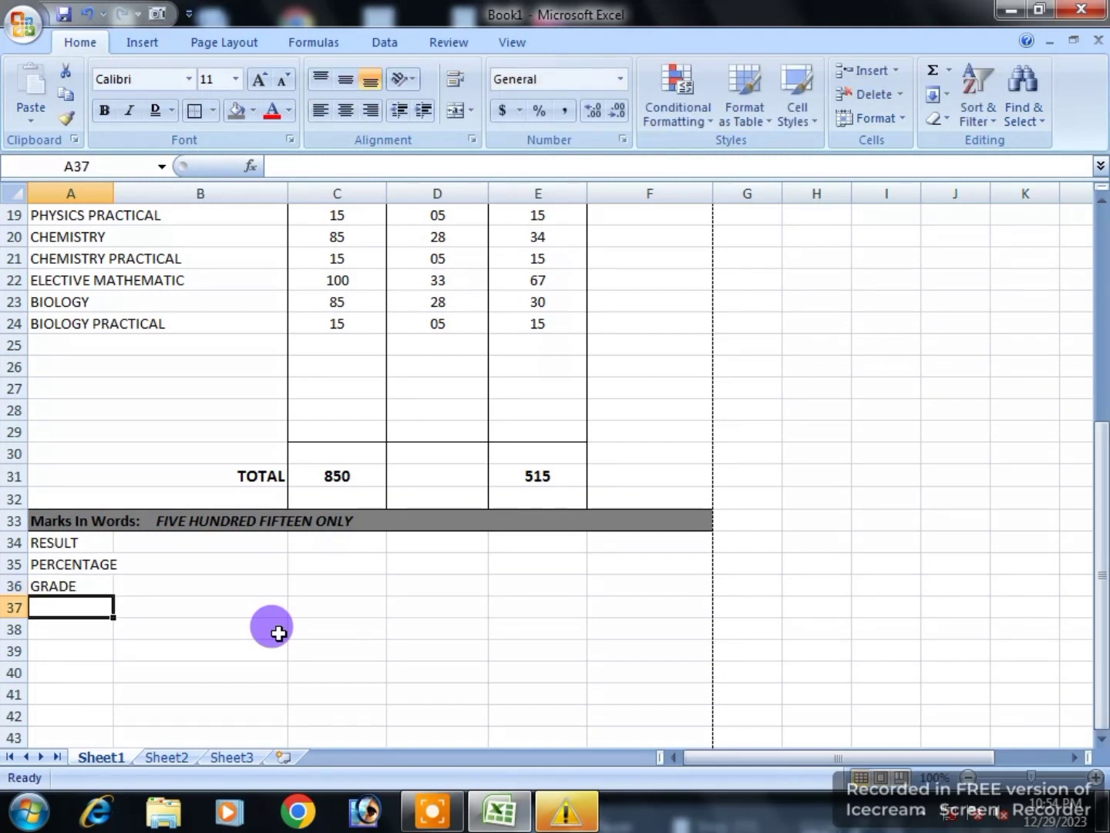
type("DATE OF BIRTH")
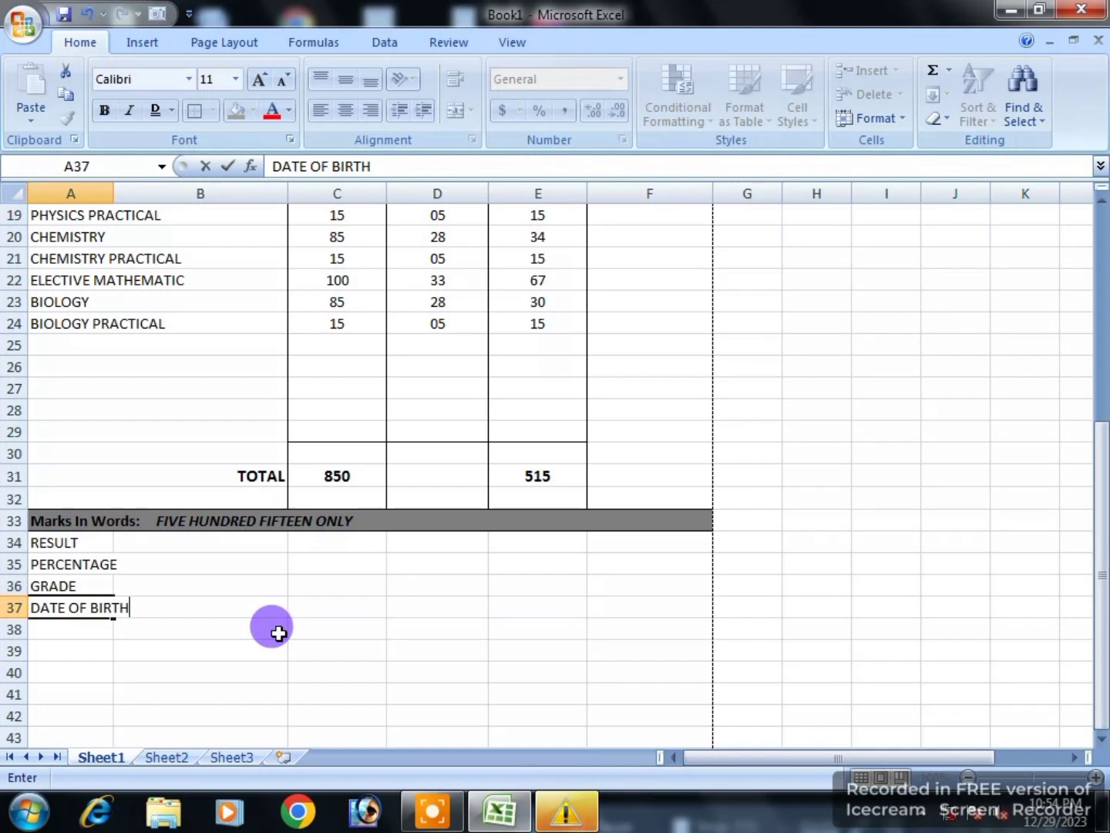
Step: Finish the DATE OF BIRTH label and widen column A to fit the labels
left_click(261, 588)
scroll(254, 586, "up", 2)
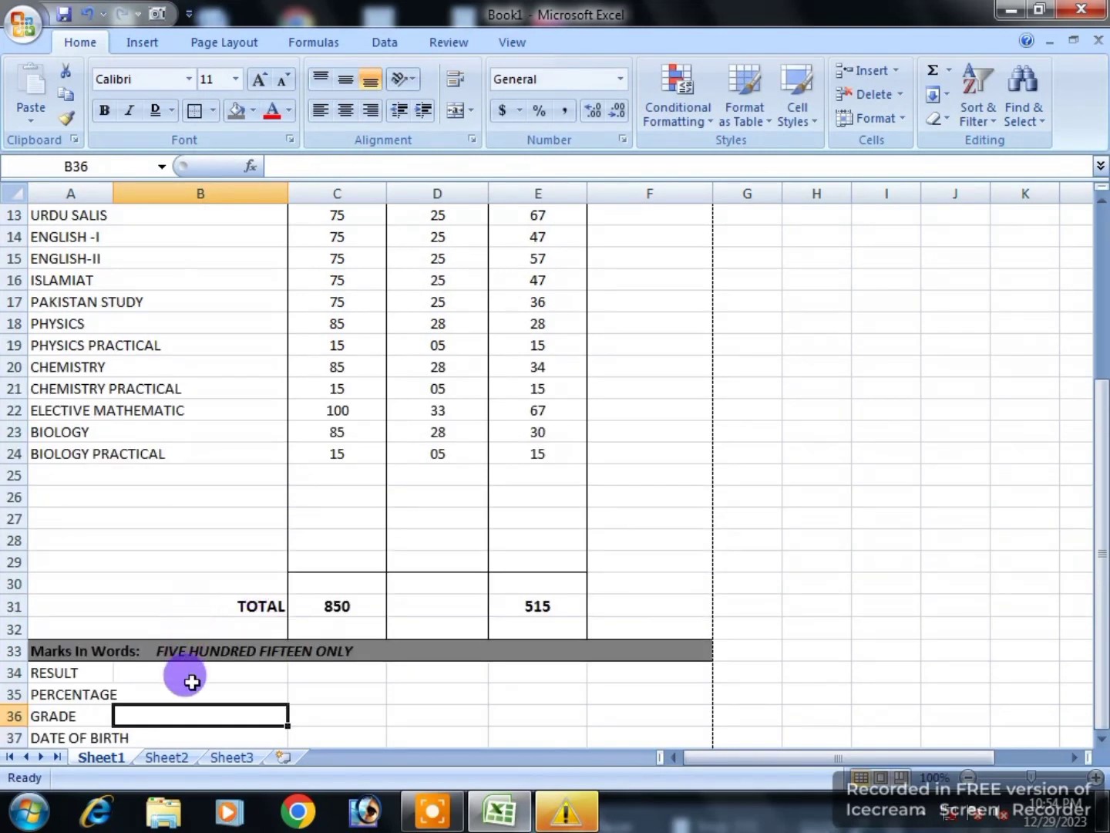
left_click(130, 670)
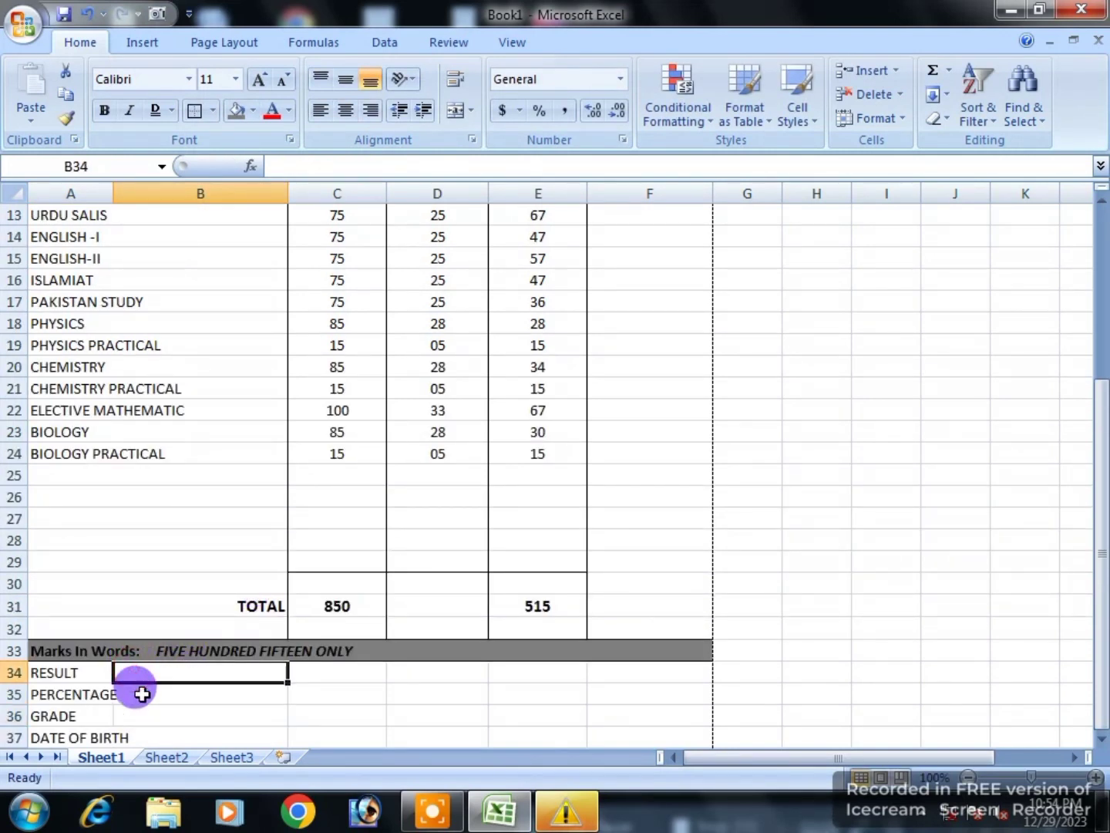
left_click_drag(116, 192, 130, 192)
scroll(128, 622, "down", 3)
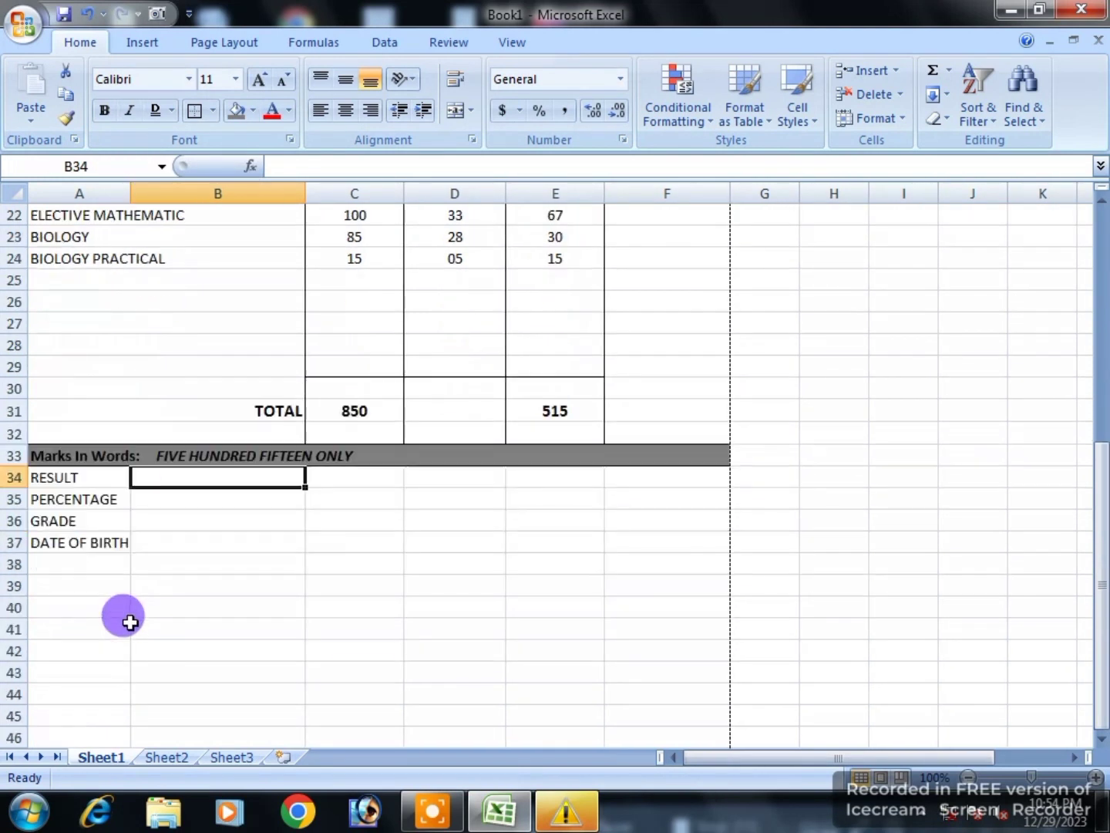
Step: Enter =(E31/C31) in B35 to divide the obtained total 515 by 850
left_click(191, 497)
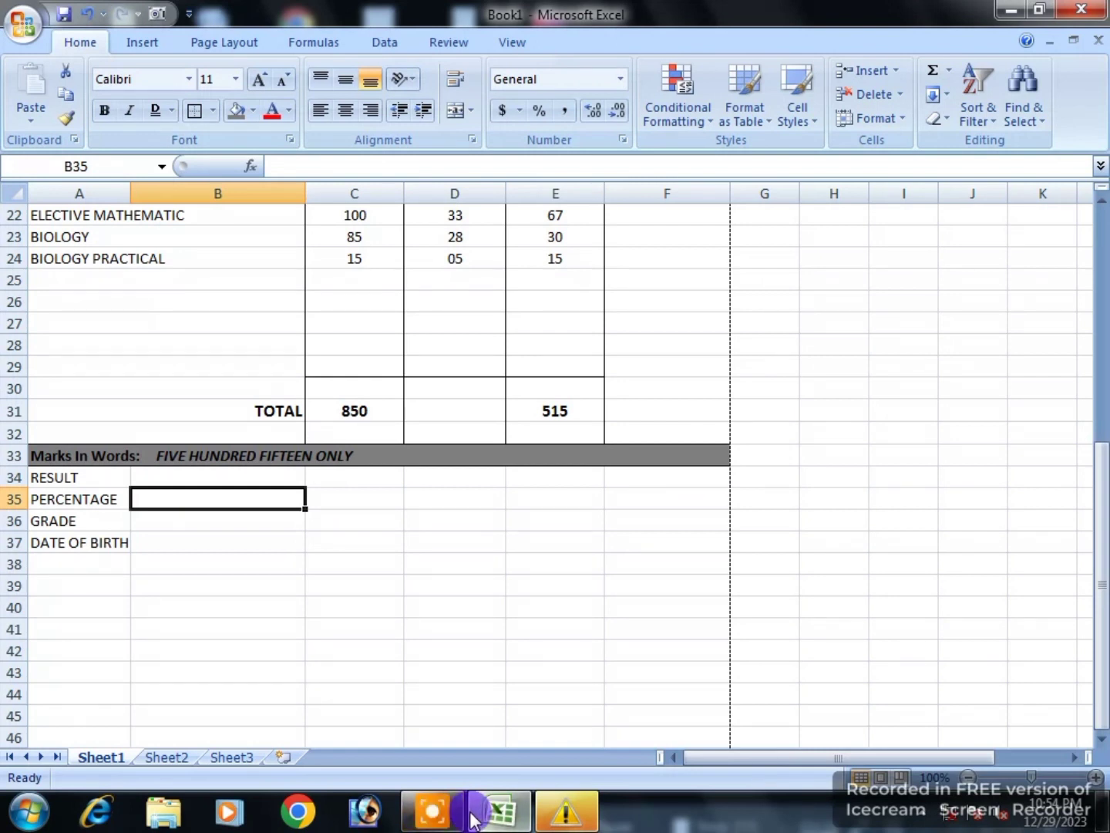
left_click(925, 600)
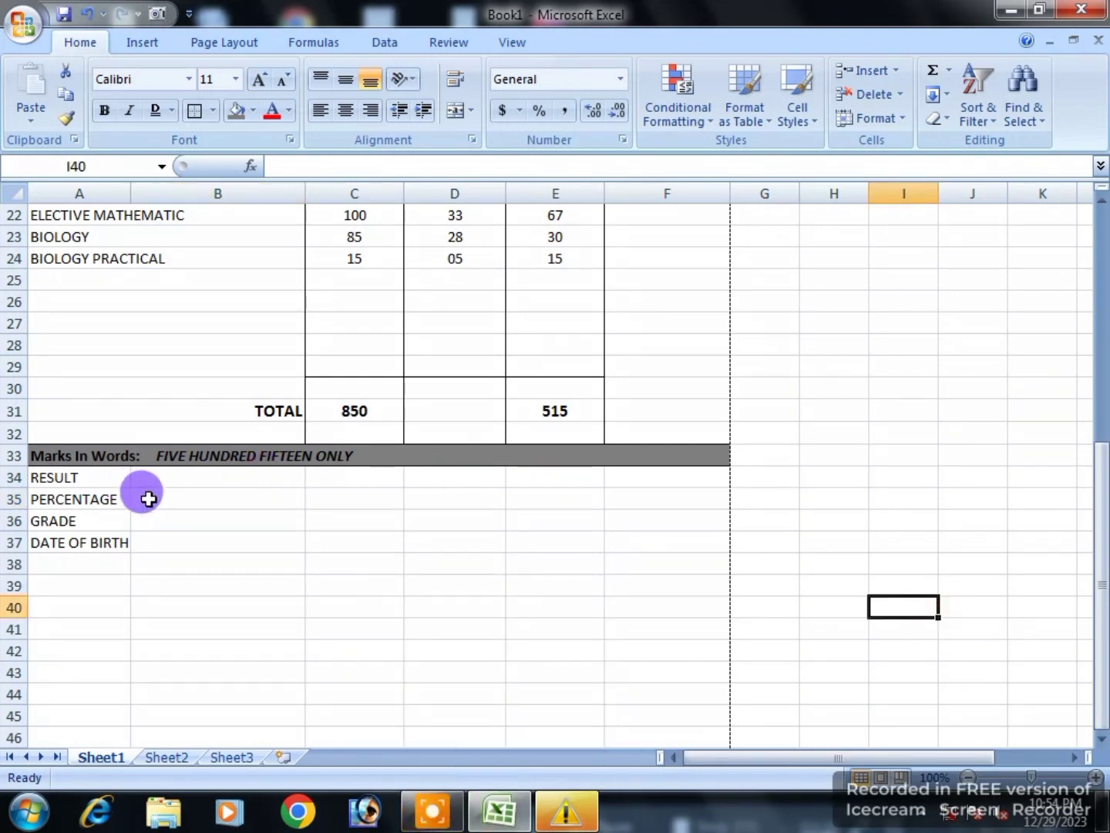
left_click(158, 500)
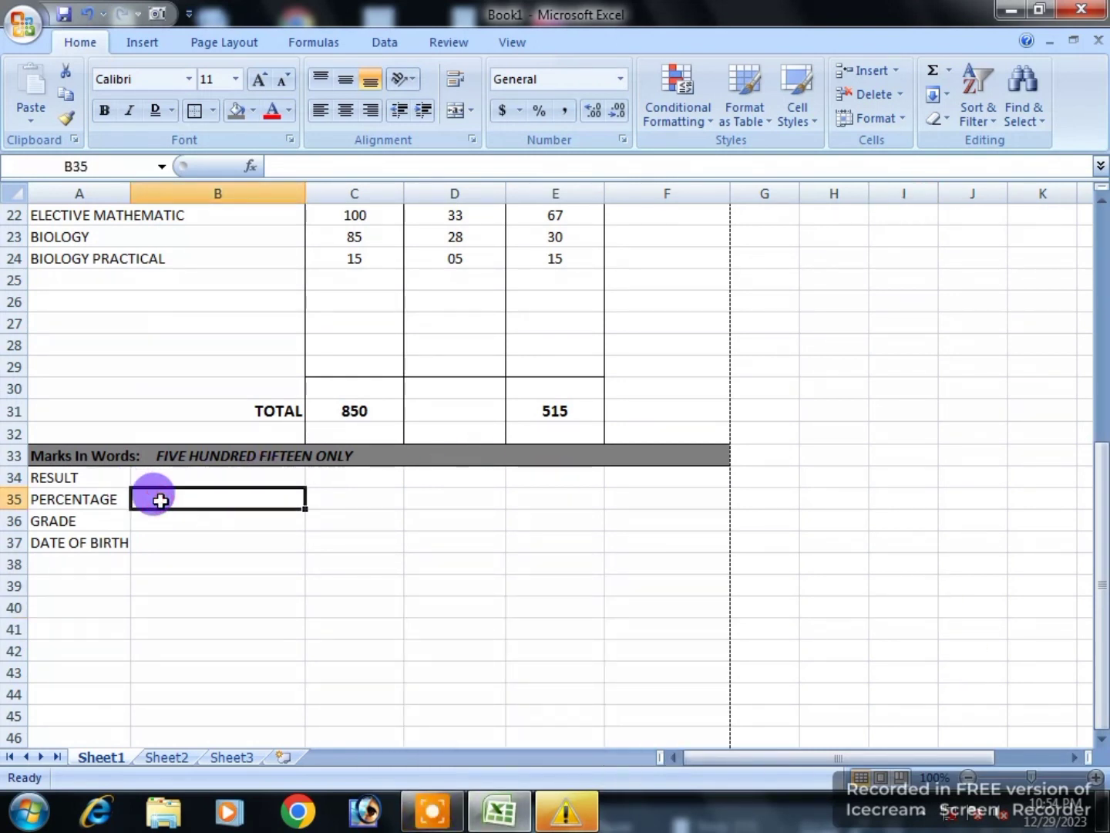
type("=")
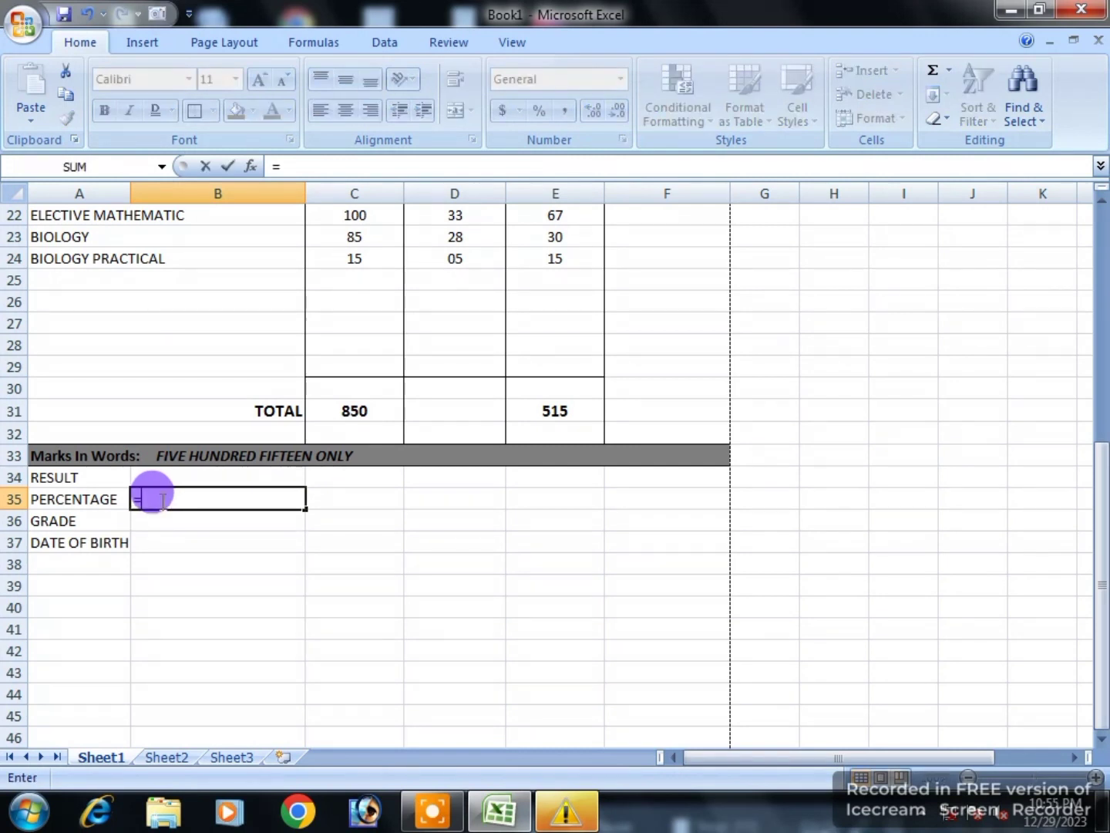
type("(")
scroll(449, 459, "up", 7)
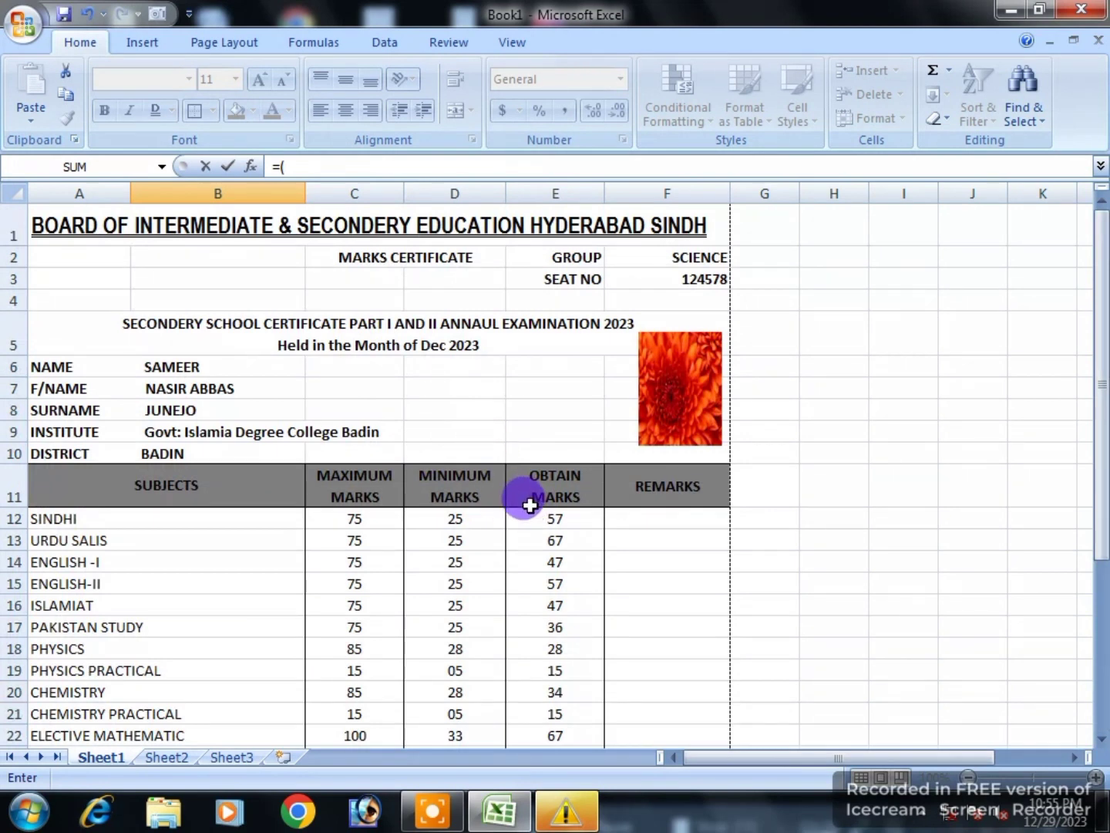
scroll(548, 555, "down", 5)
left_click(560, 539)
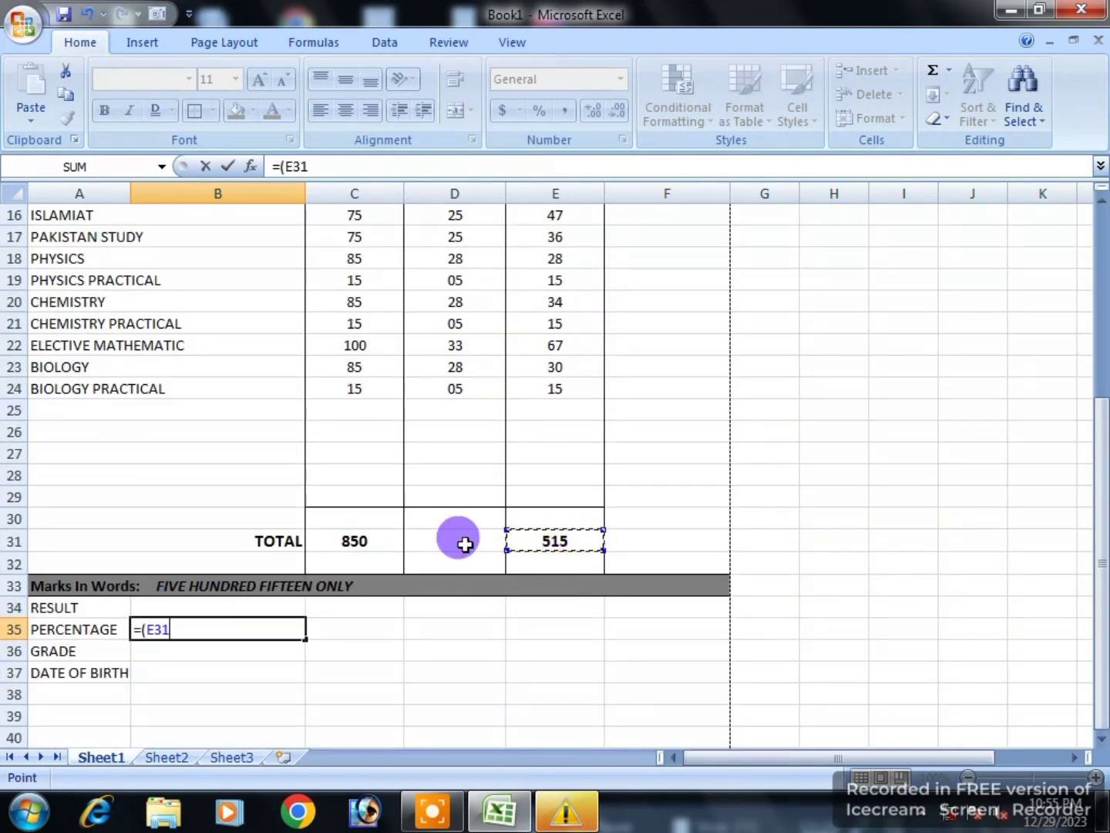
type("/")
scroll(363, 552, "up", 5)
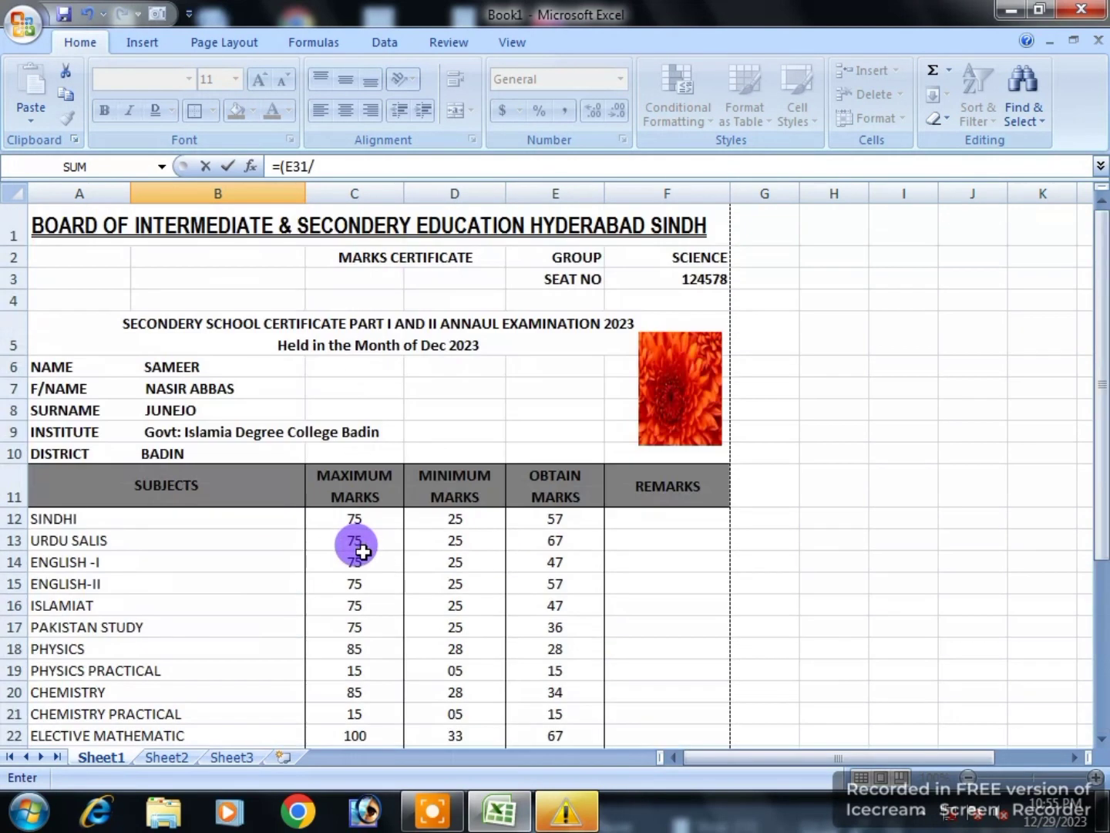
scroll(359, 584, "down", 5)
left_click(355, 541)
type(")")
key("Return")
Step: Format B35 as a whole-number Percentage showing 61%, aligned left
left_click(257, 627)
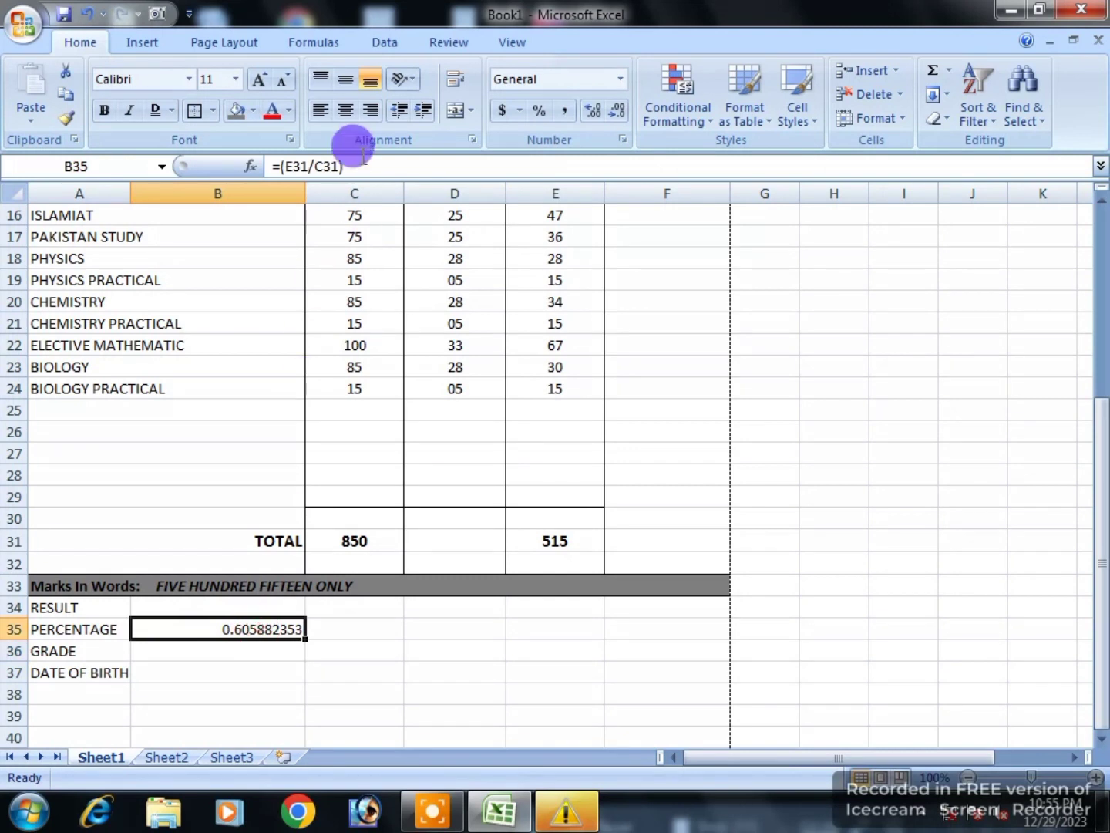
left_click(617, 113)
left_click(616, 112)
left_click(616, 112)
left_click(617, 111)
left_click(616, 112)
left_click(617, 112)
left_click(616, 113)
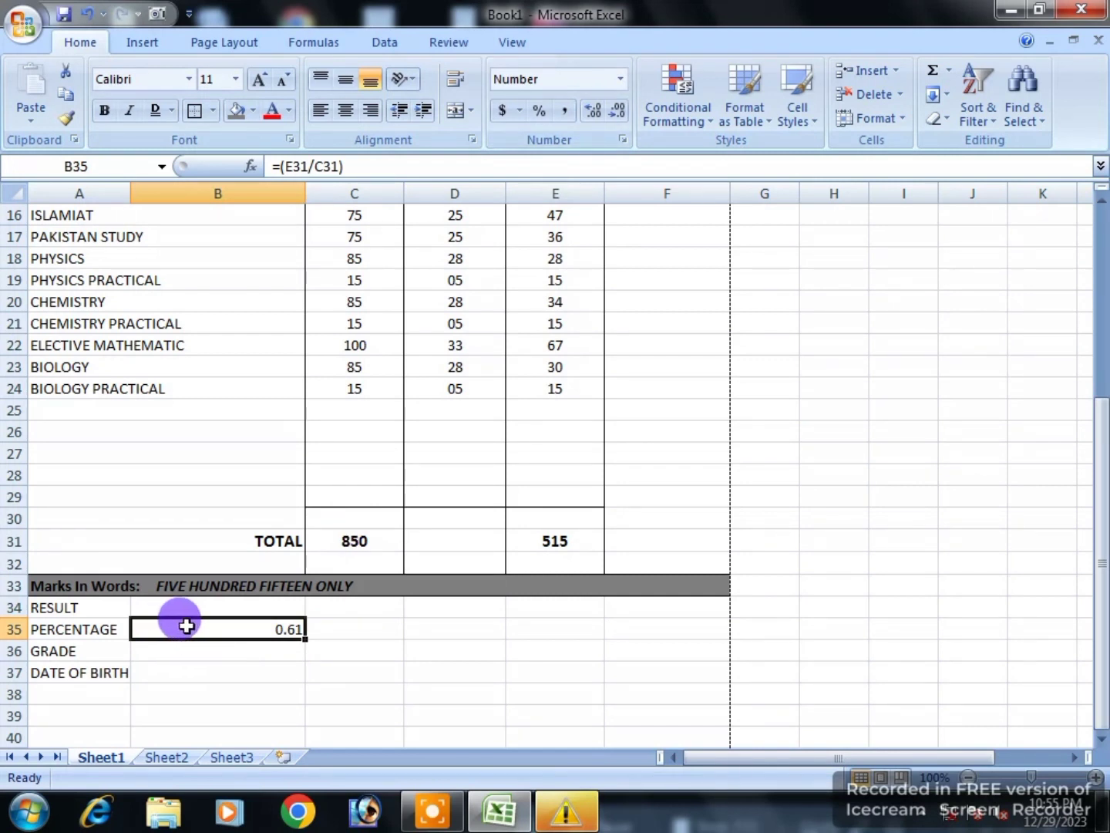
left_click(617, 83)
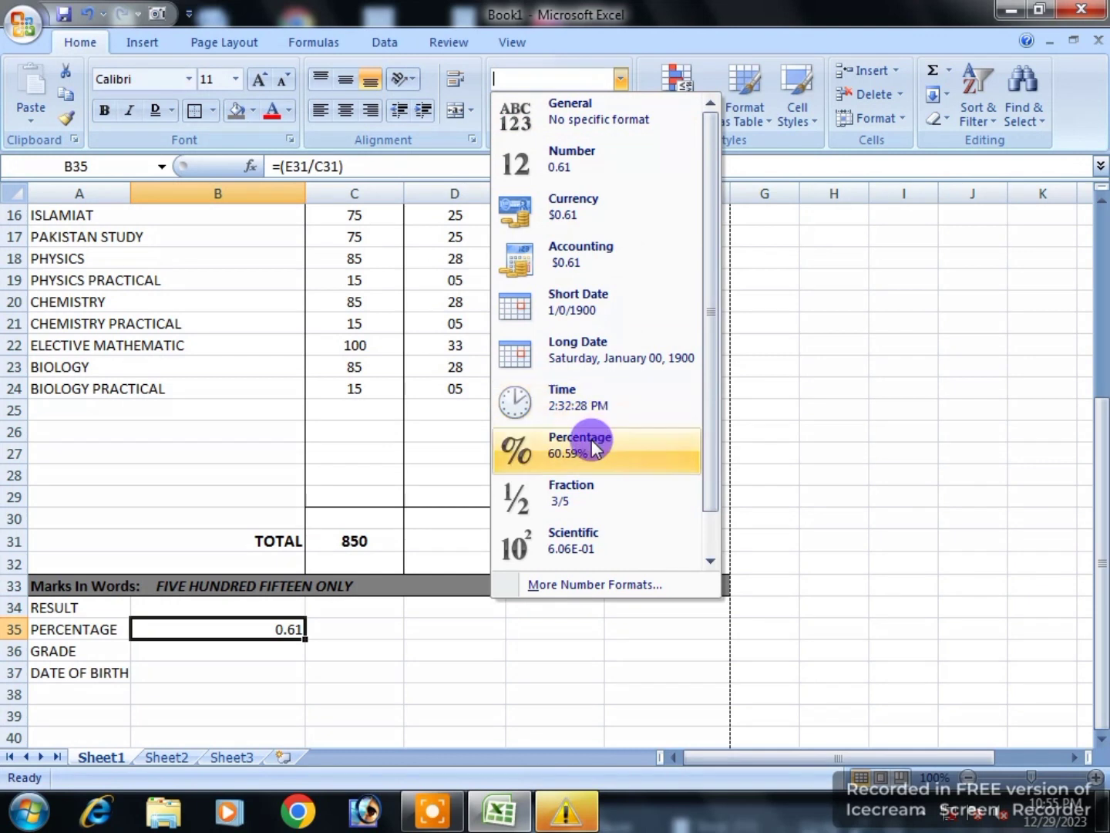
left_click(593, 447)
left_click(612, 111)
left_click(612, 110)
left_click(231, 740)
left_click(245, 637)
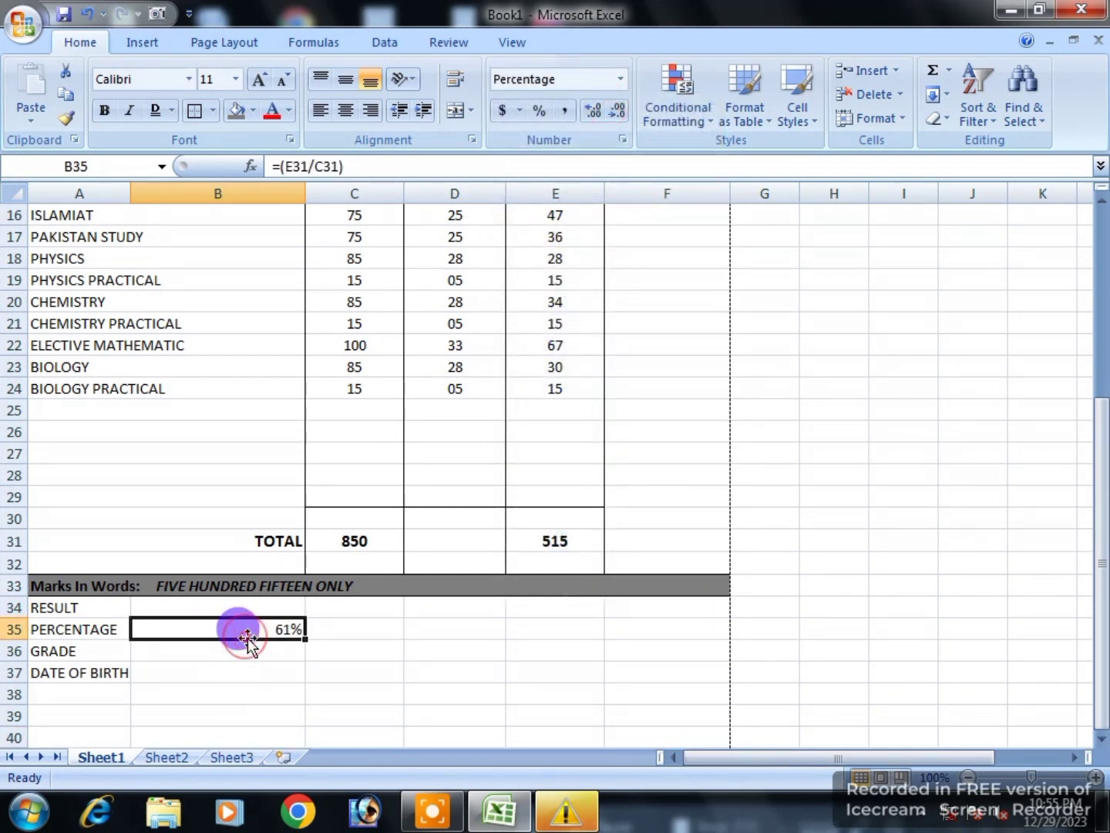
left_click(323, 110)
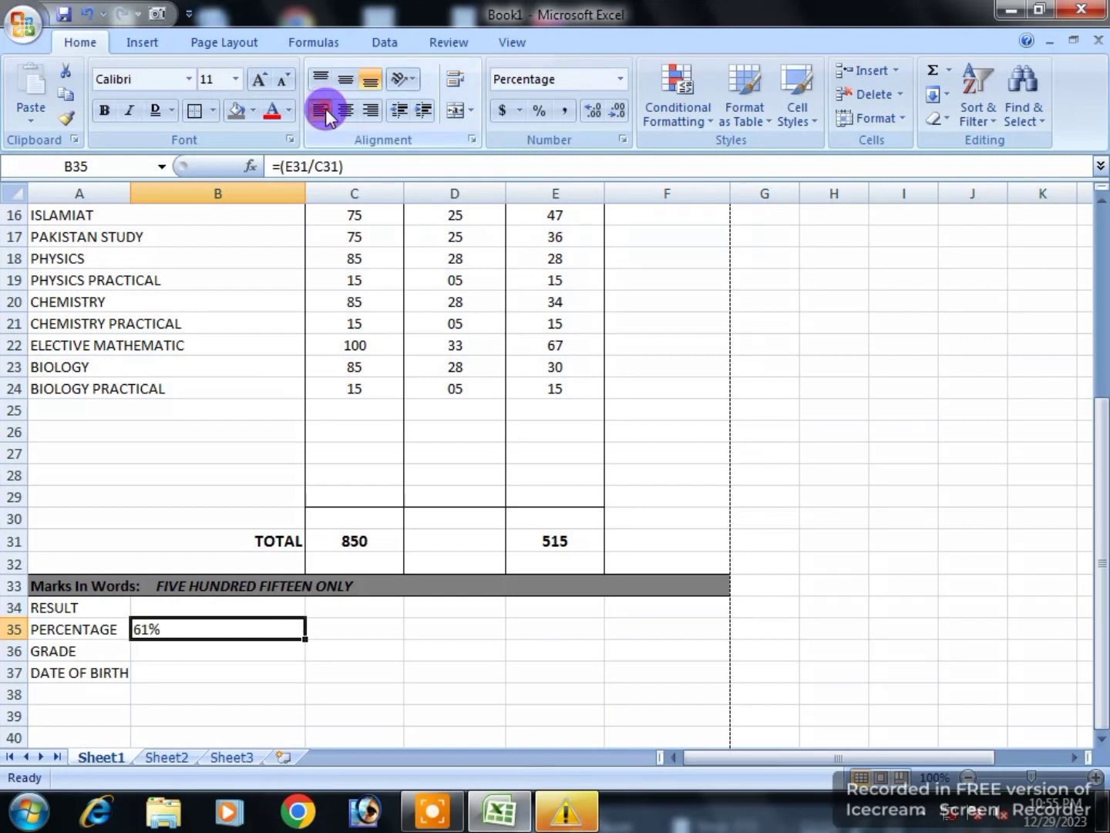
Step: Enter =IF(B35>=33%,"PASS","FAIL") in B34 so the RESULT reads PASS
left_click(171, 603)
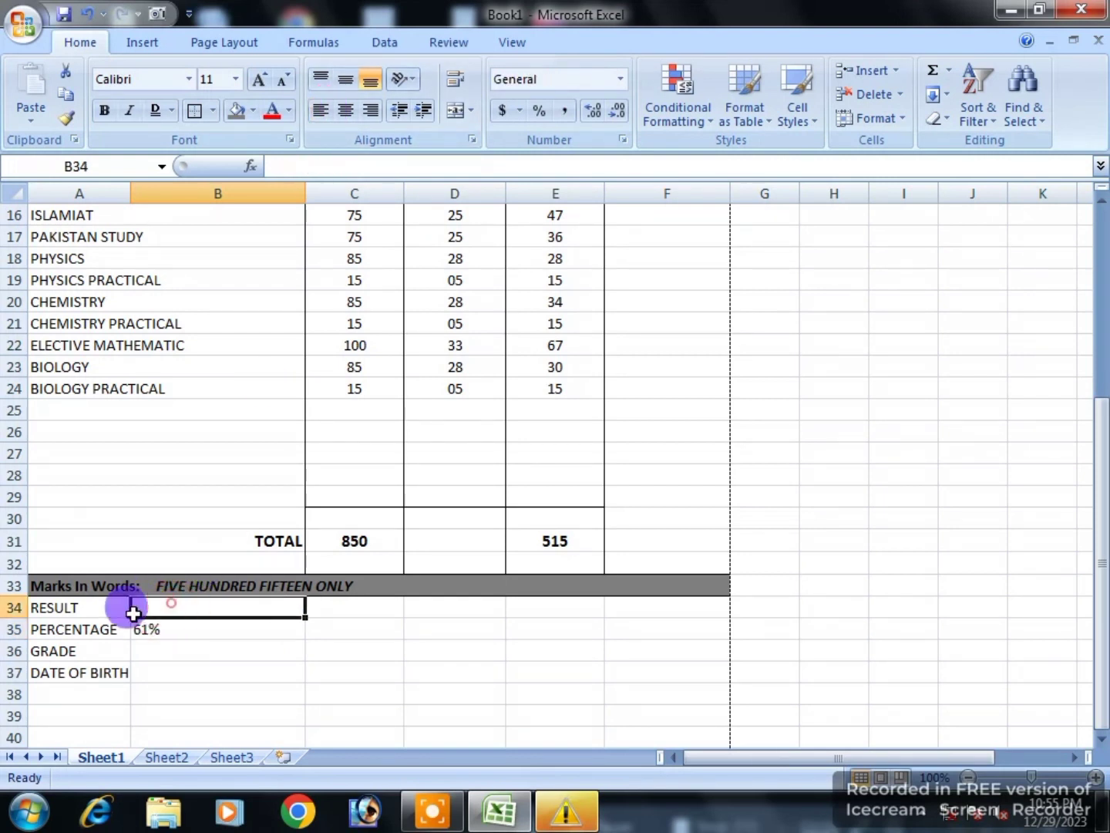
type("=")
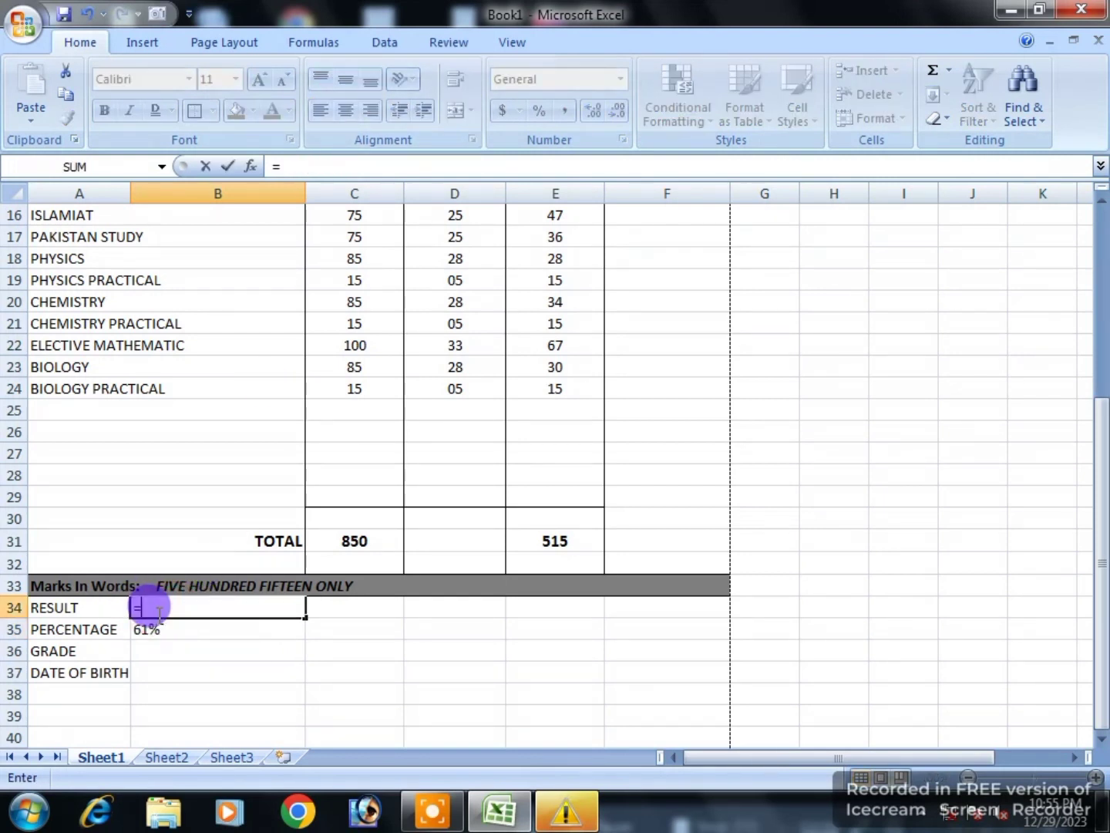
type("IF")
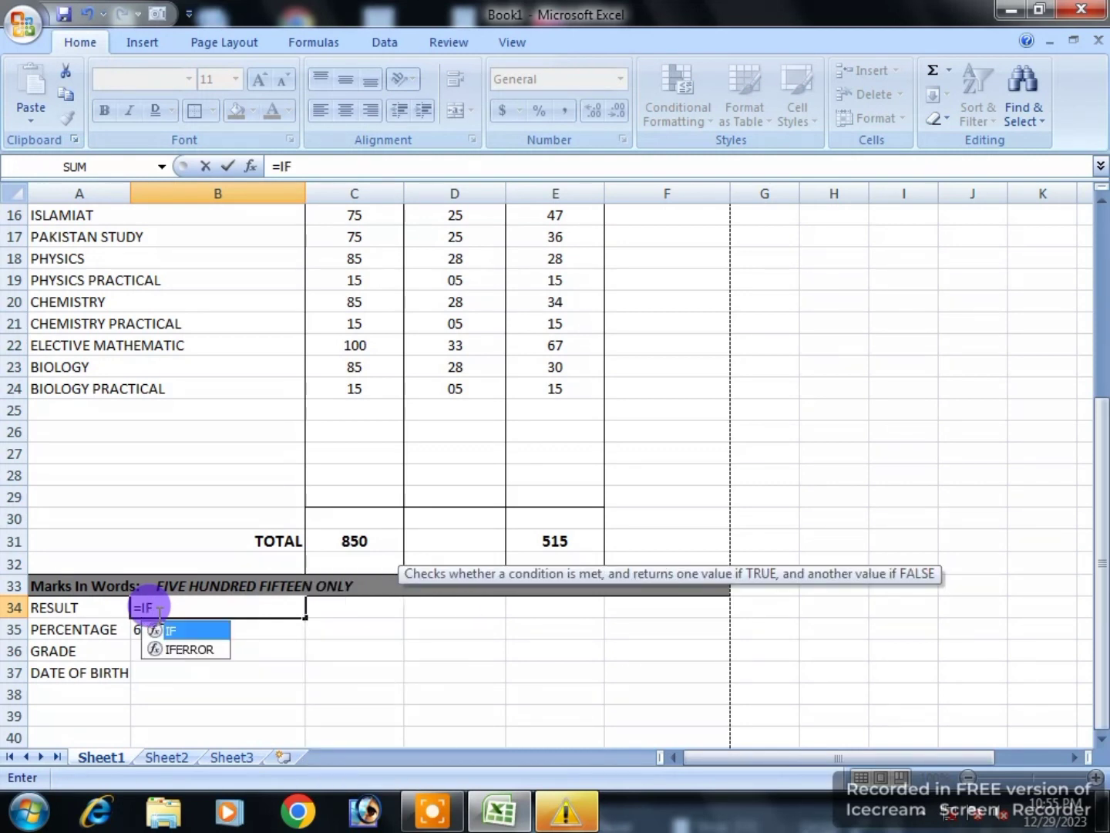
type("(")
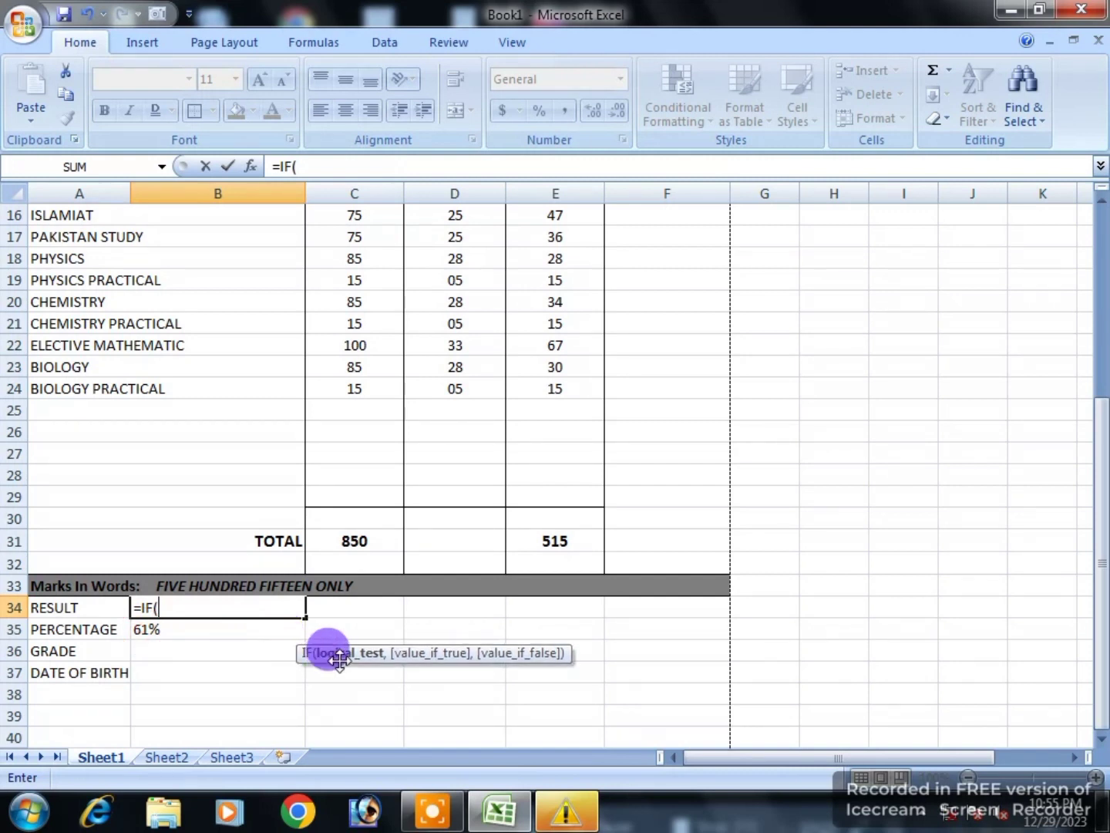
left_click(151, 628)
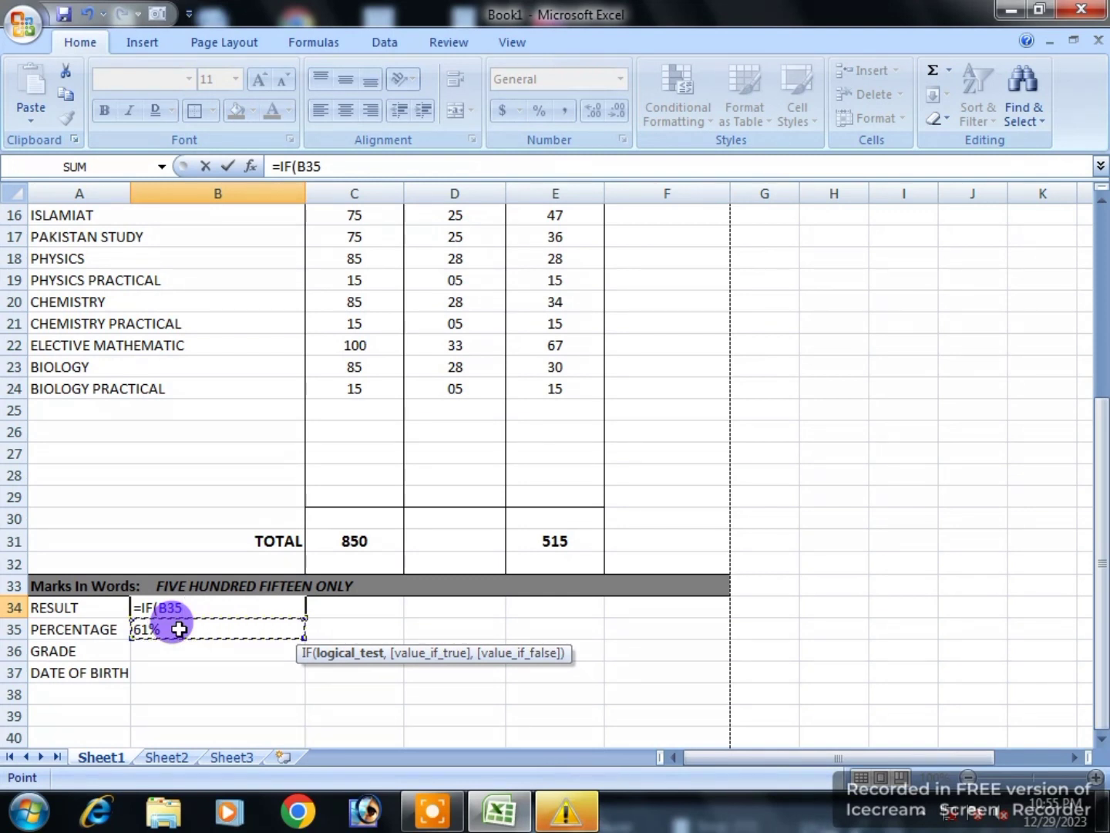
type(">=33%")
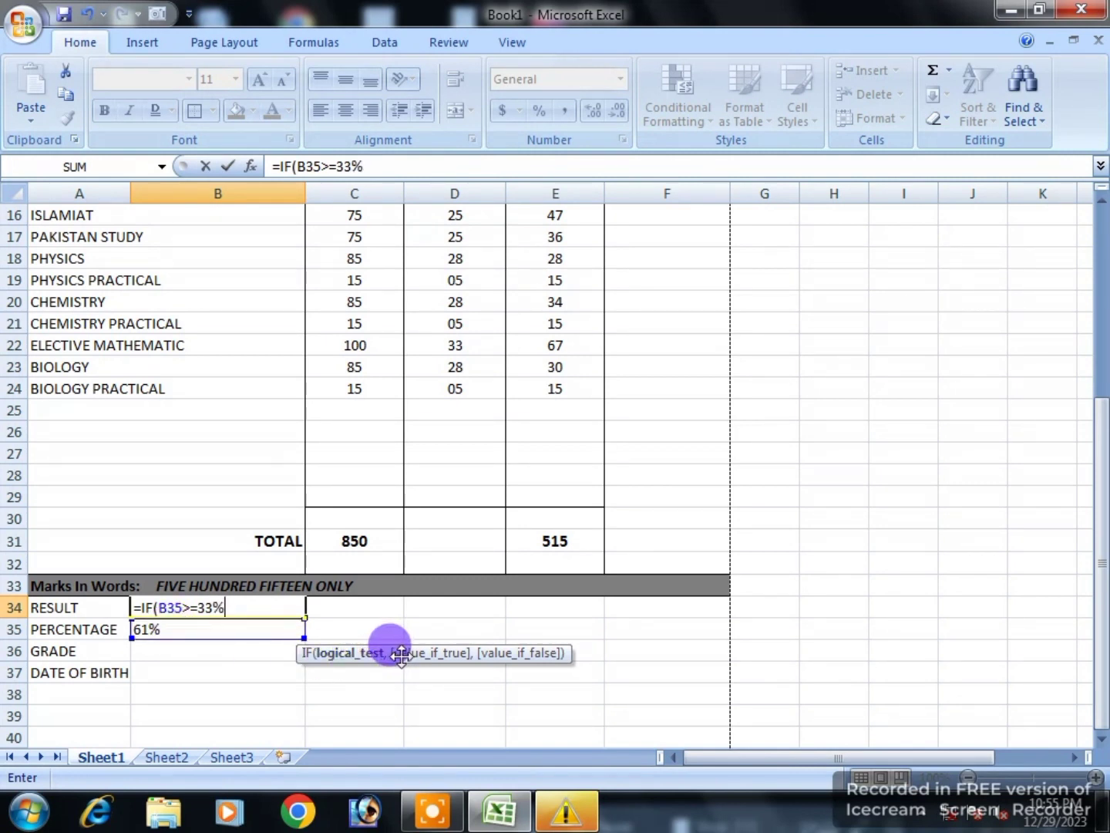
type(",")
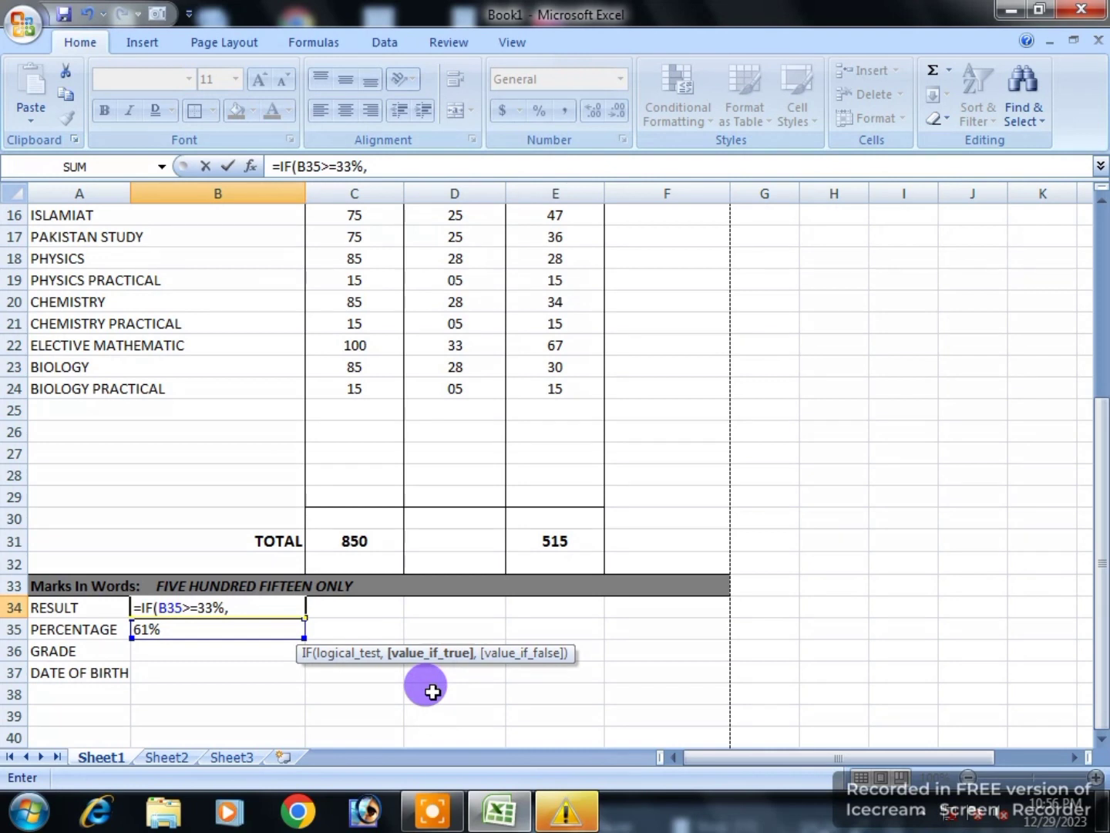
type("\"PASS\",")
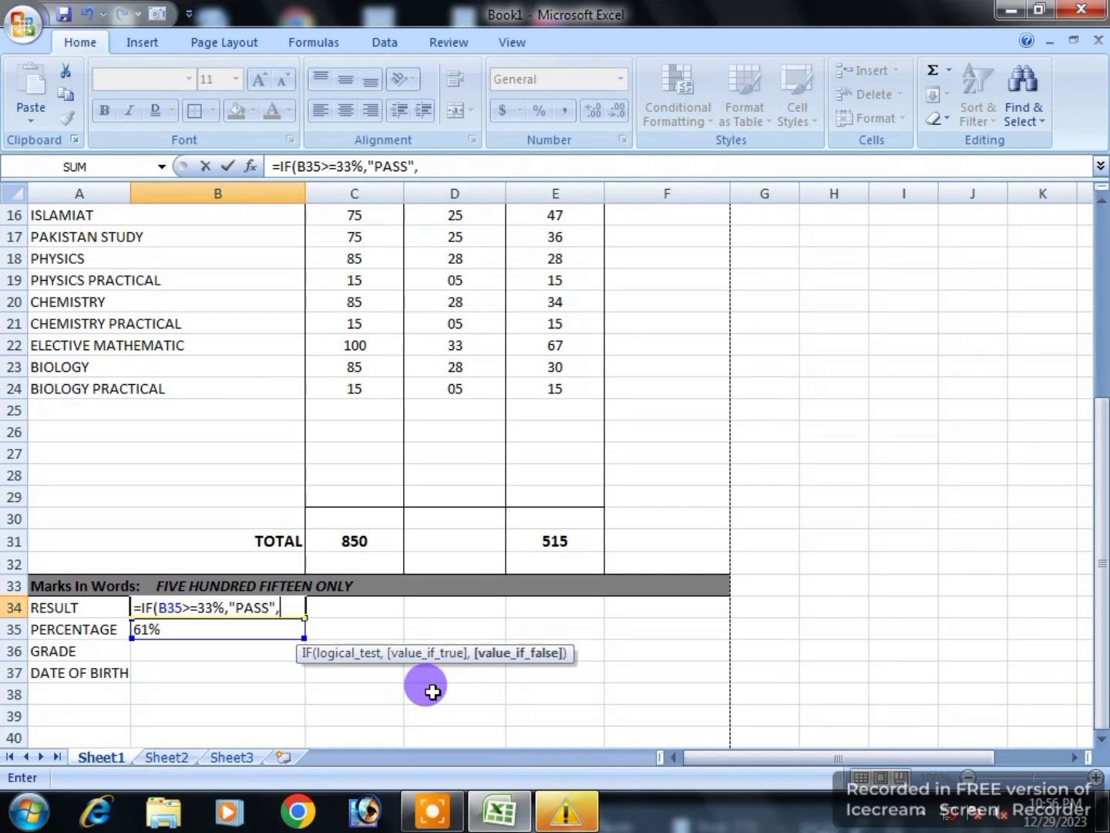
type("\"")
type("F")
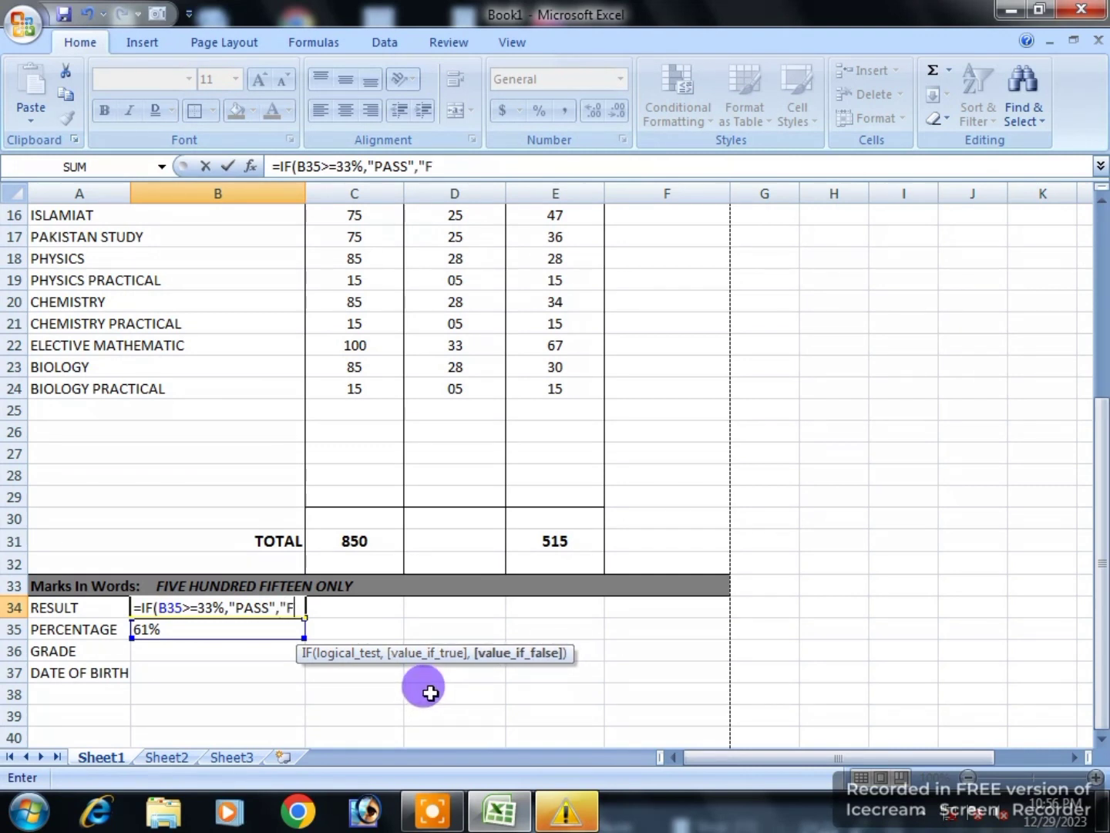
type("AIL\")")
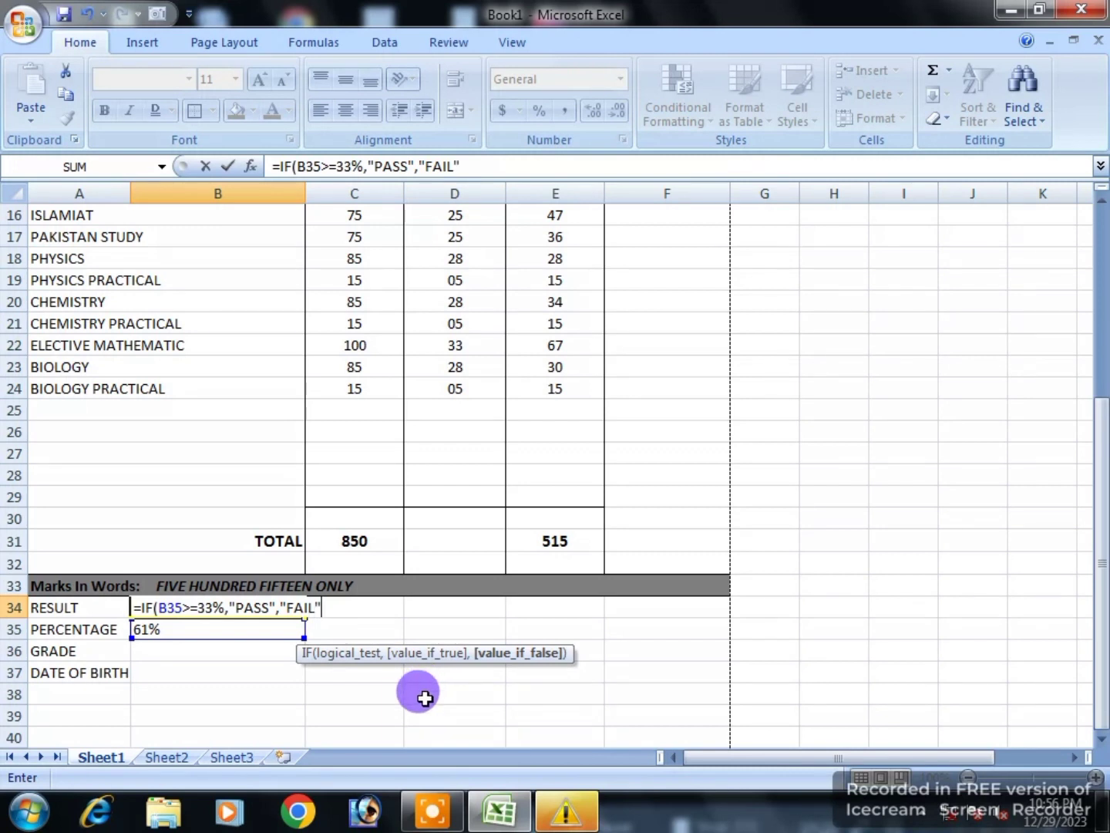
key("Return")
left_click(225, 609)
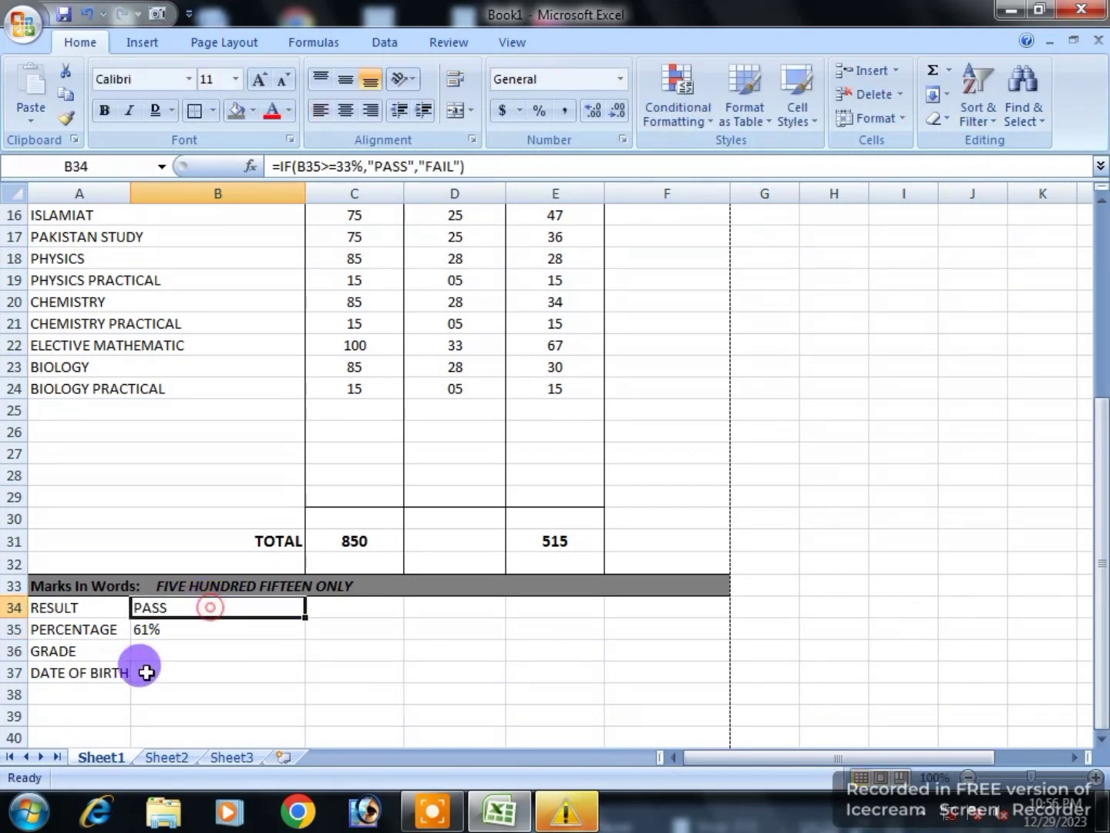
left_click(147, 651)
type("=")
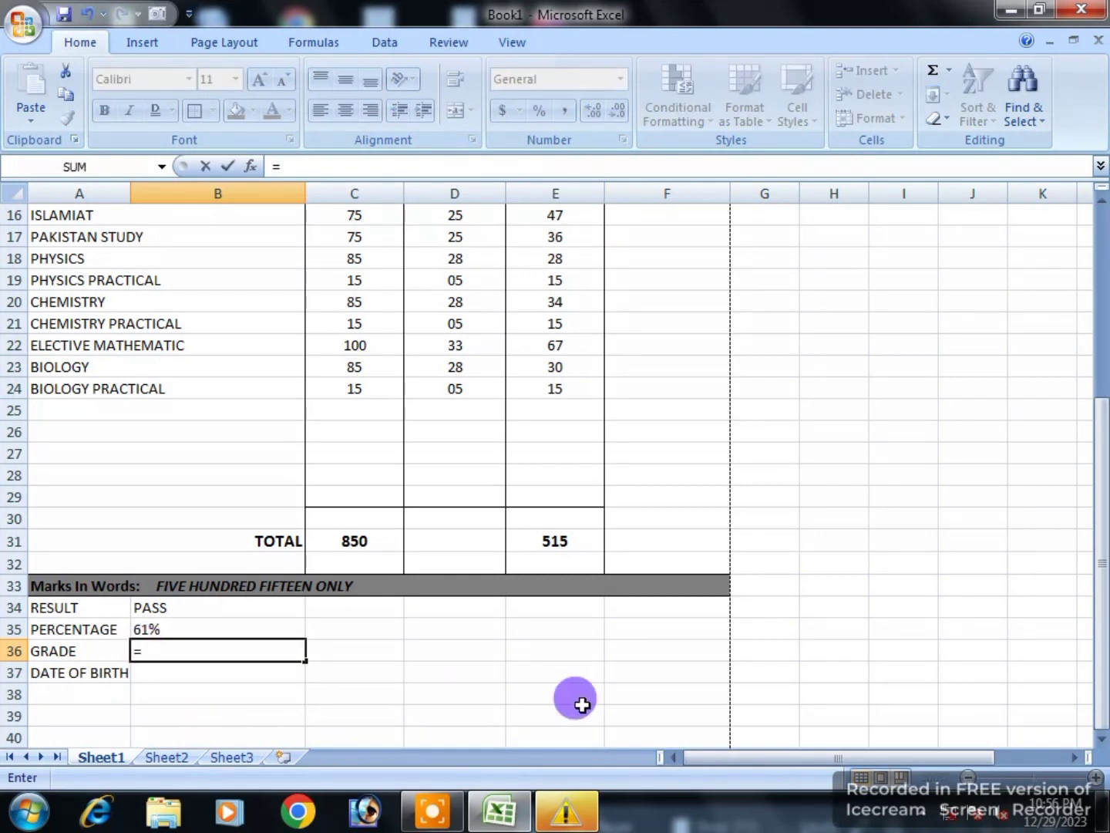
Step: Build the nested grade IF in B36: A1 at 80%, A at 70%, B at 60%, then another B35 test
type("I")
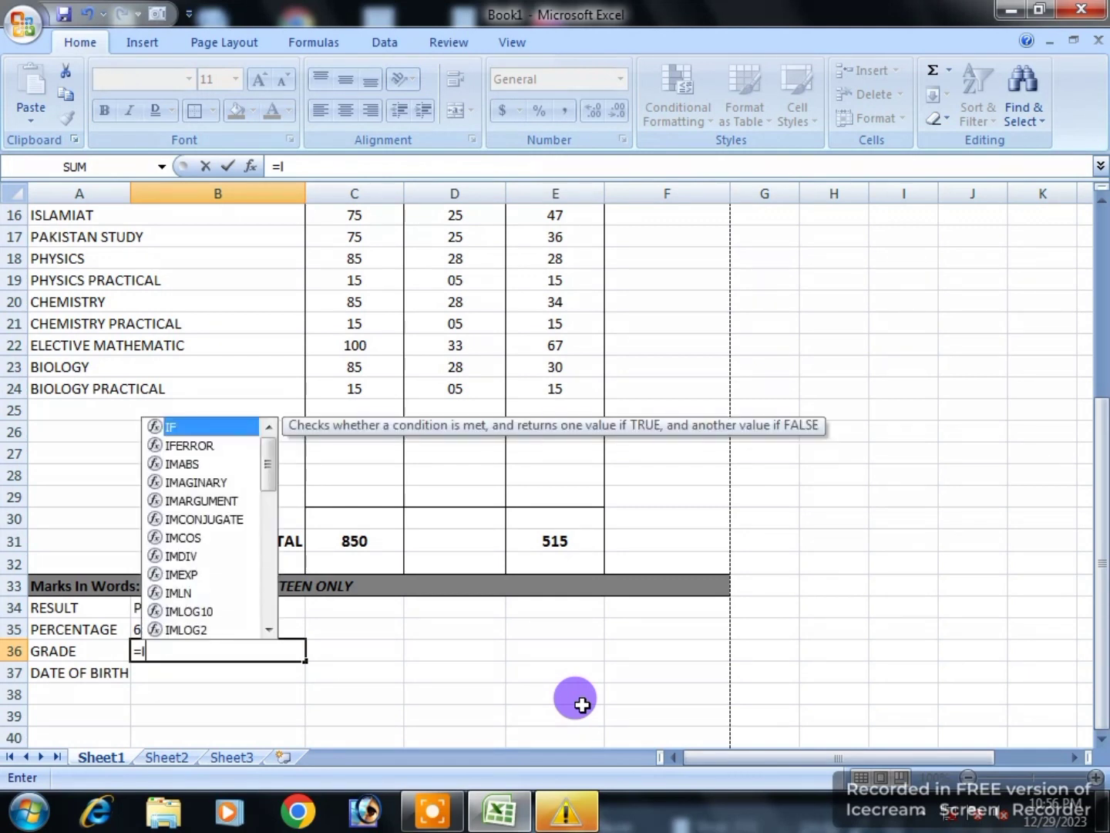
type("F")
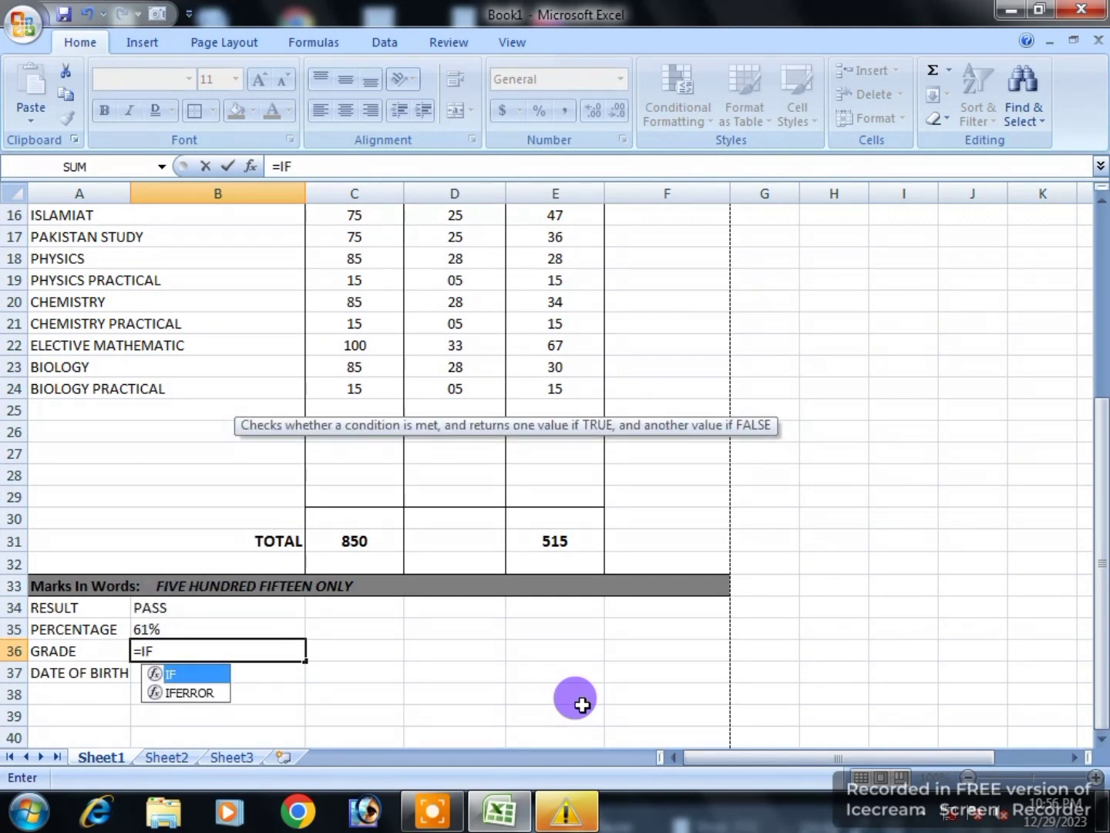
type("(")
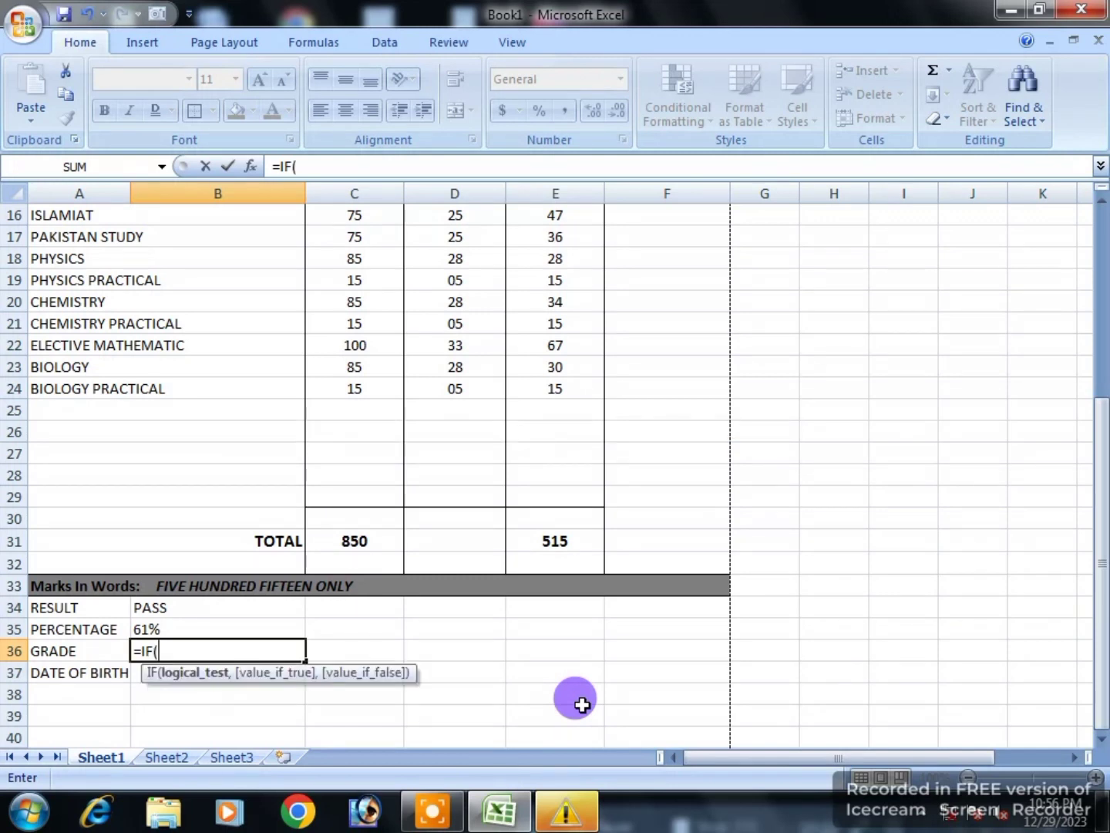
left_click(252, 626)
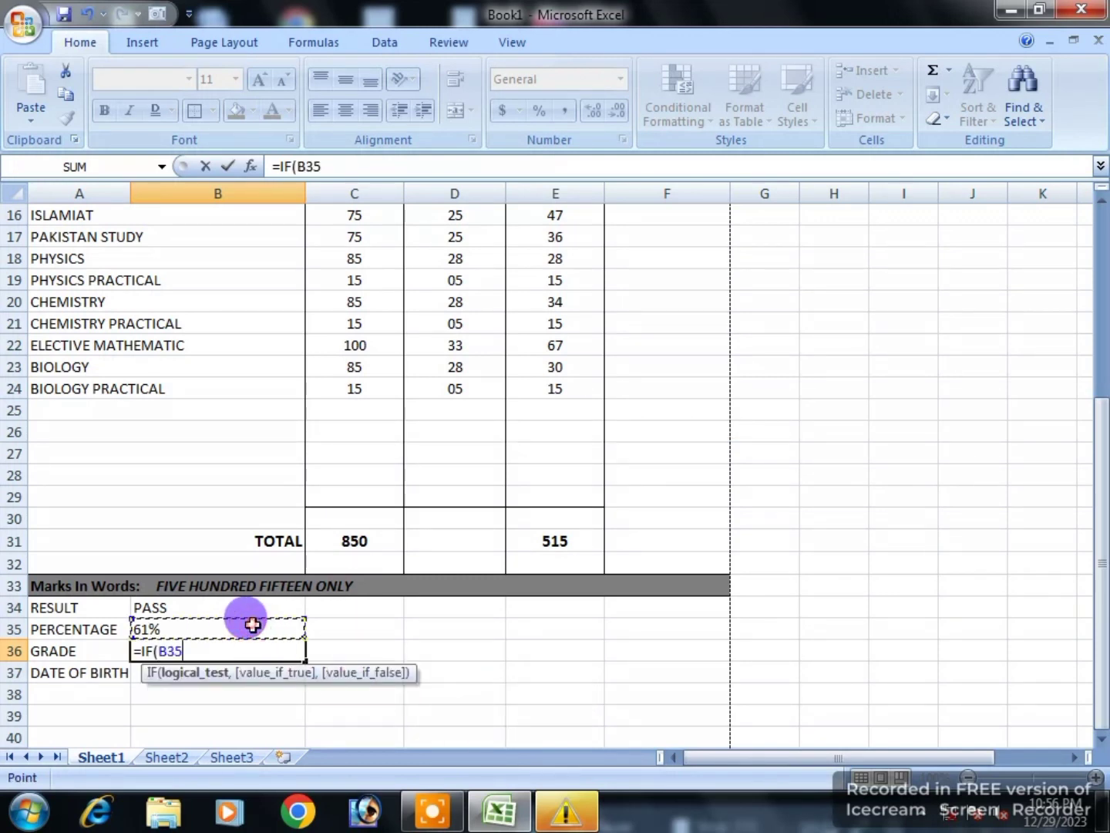
type(">")
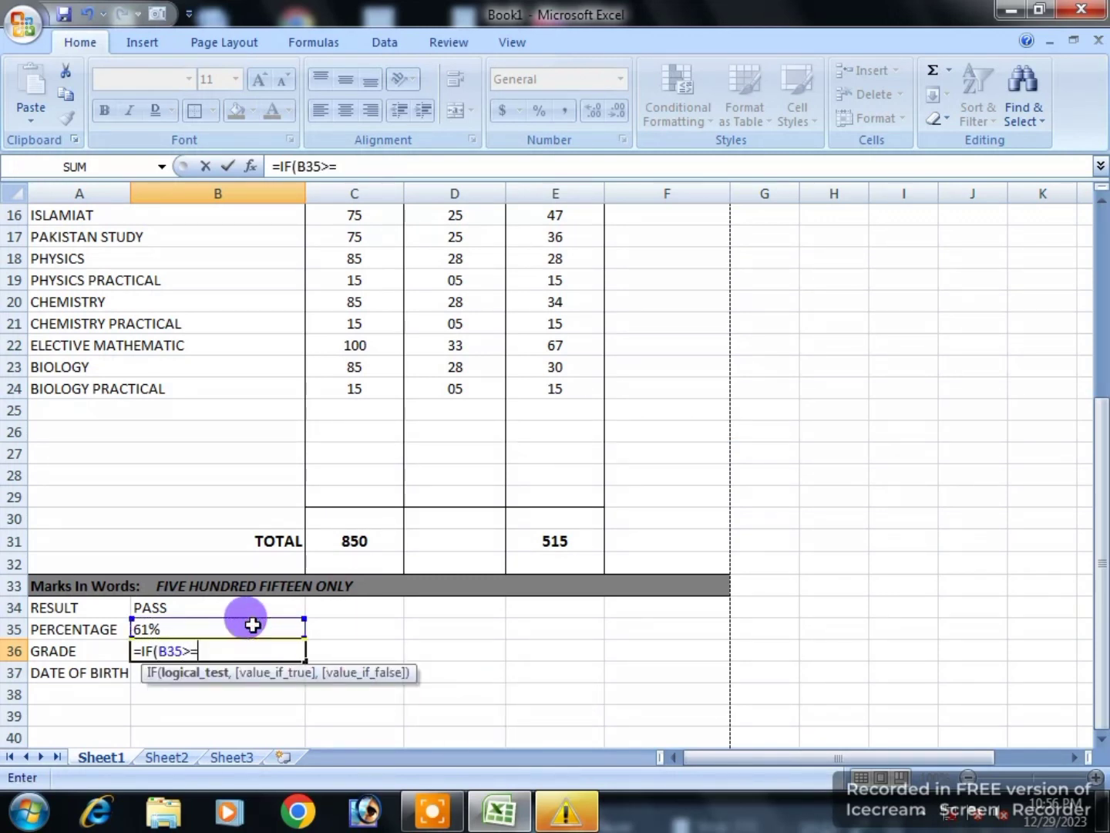
type("=80%")
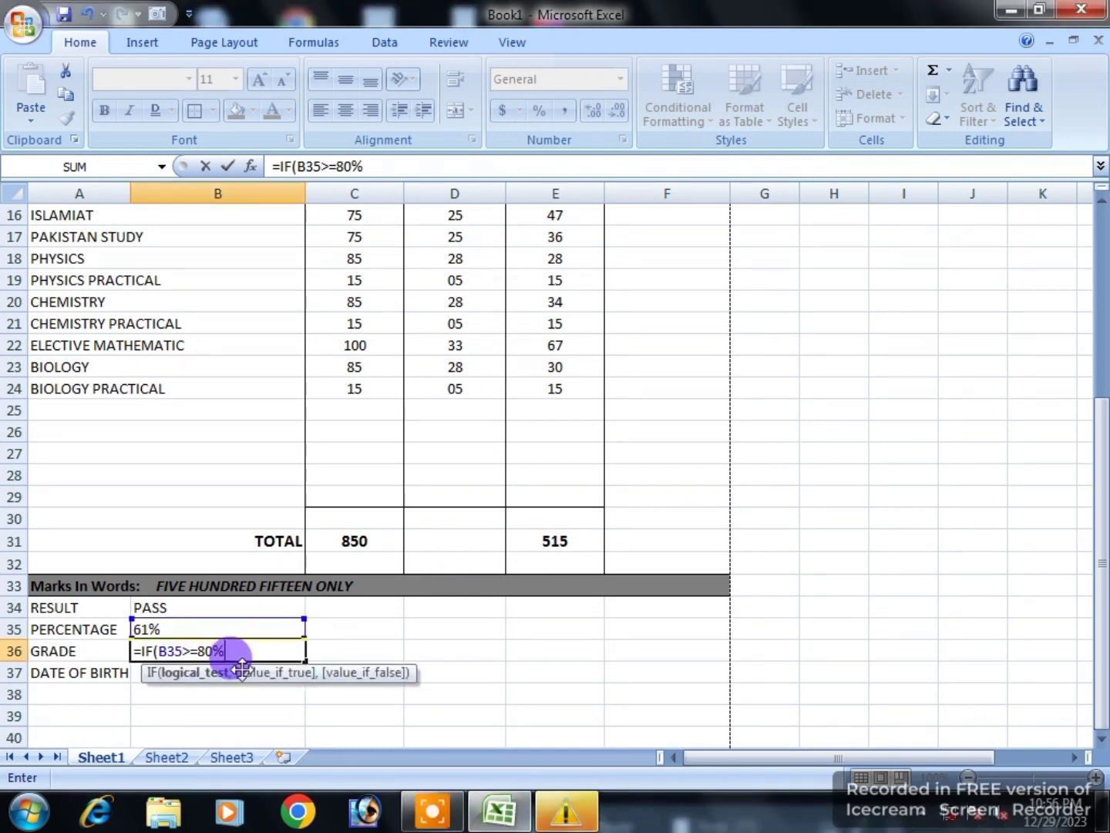
type(",\"A1\",")
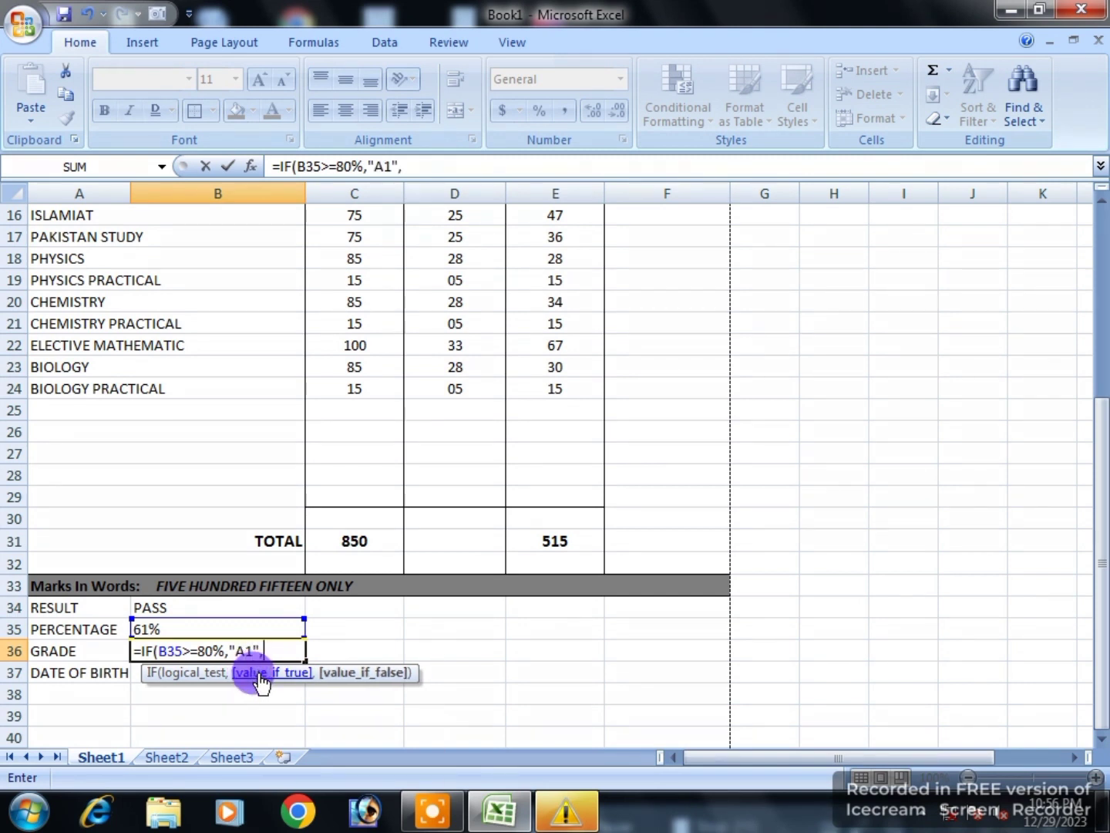
type("IF(")
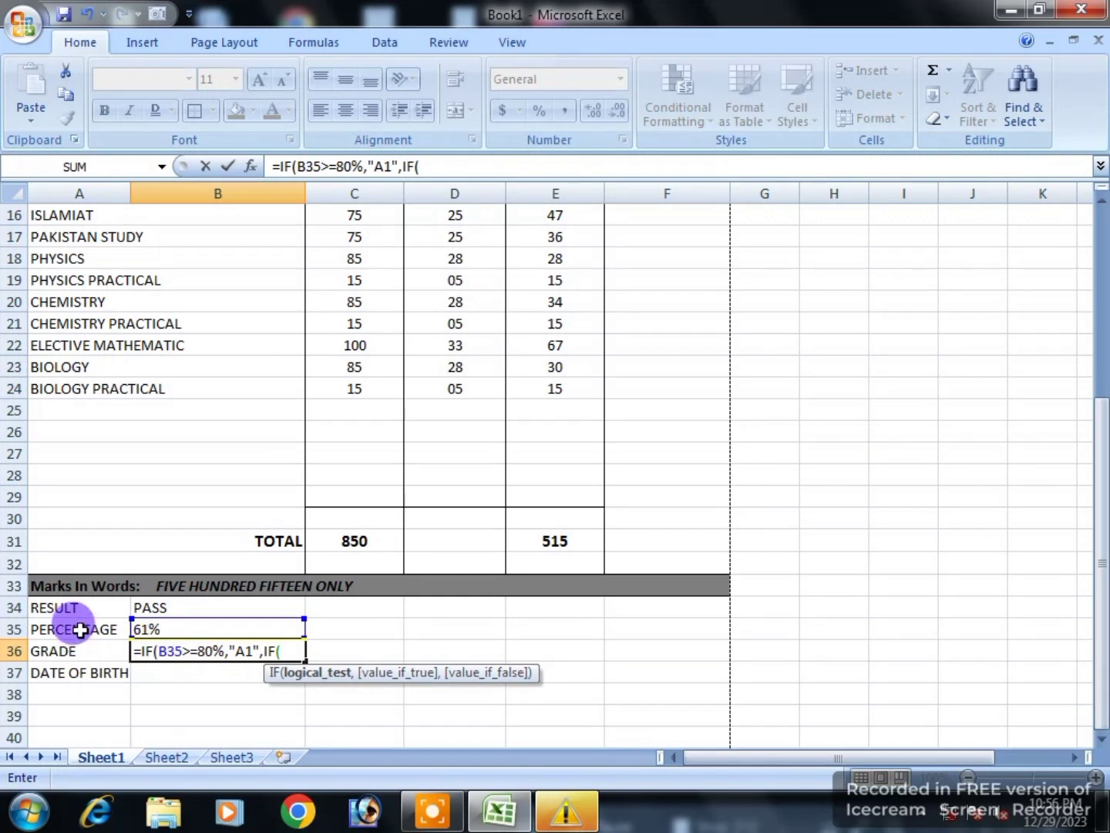
left_click(154, 625)
type(">=")
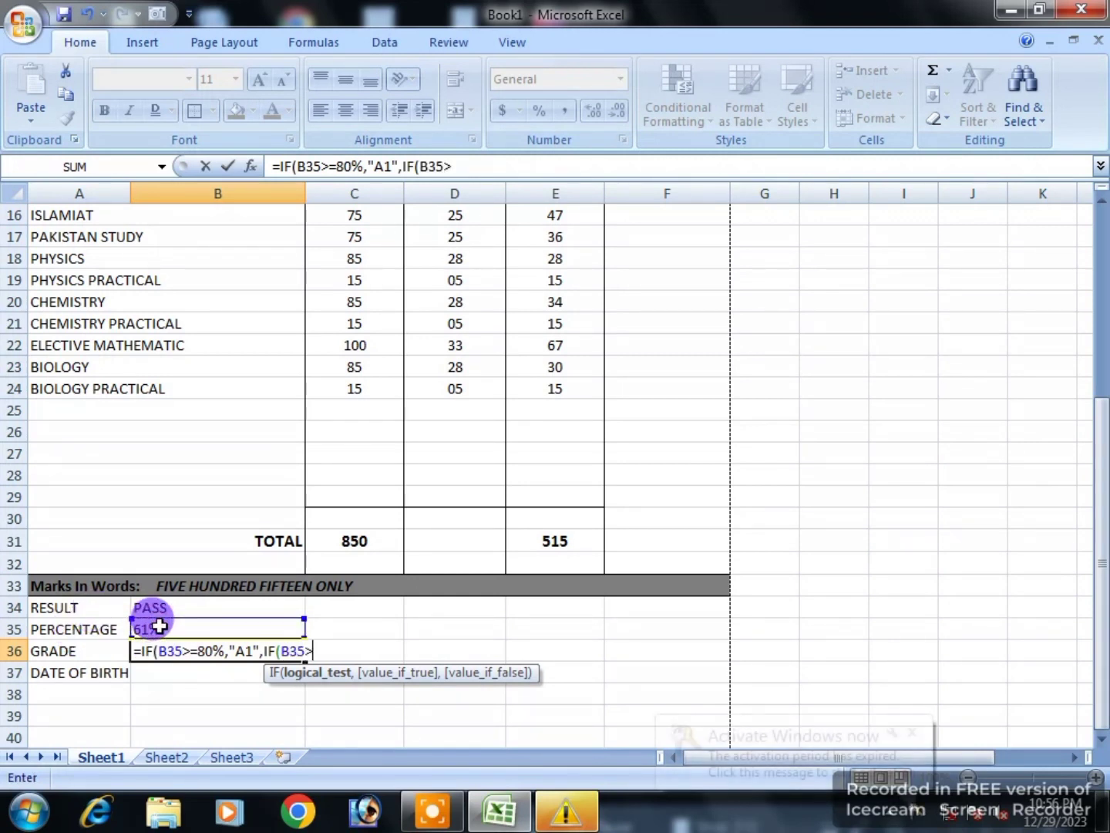
type("70%,\"")
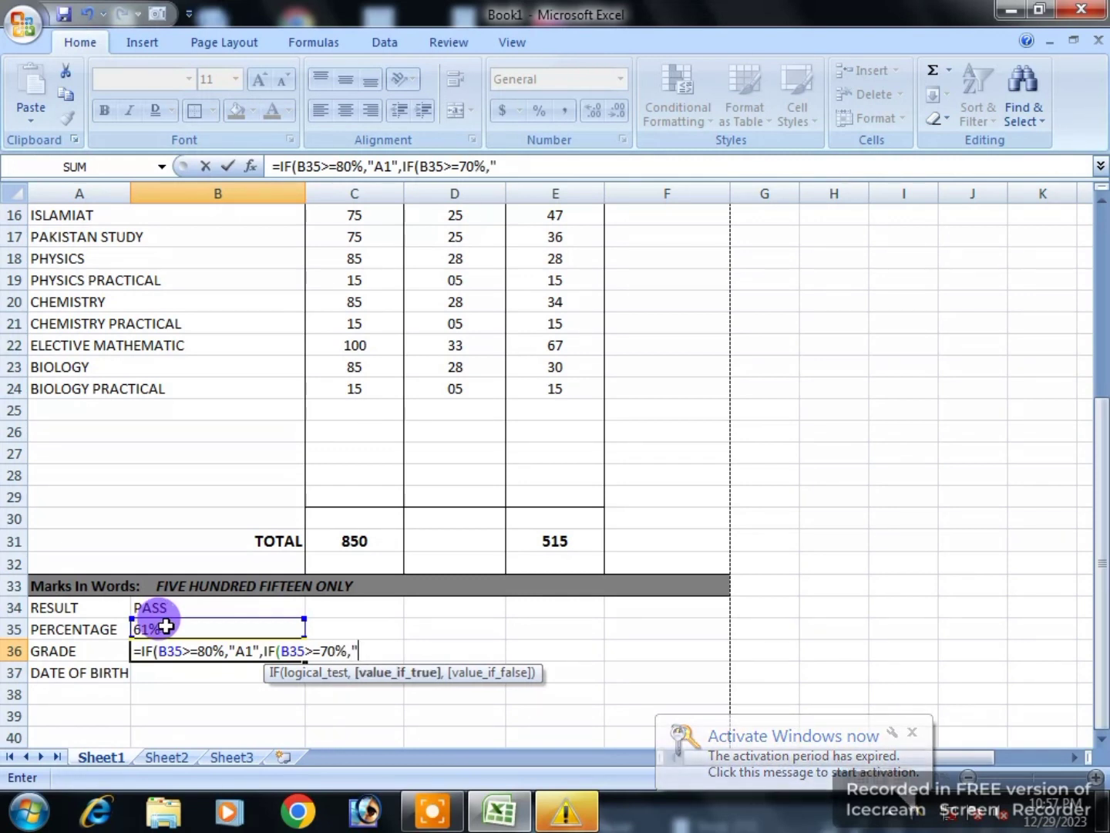
type("A\",")
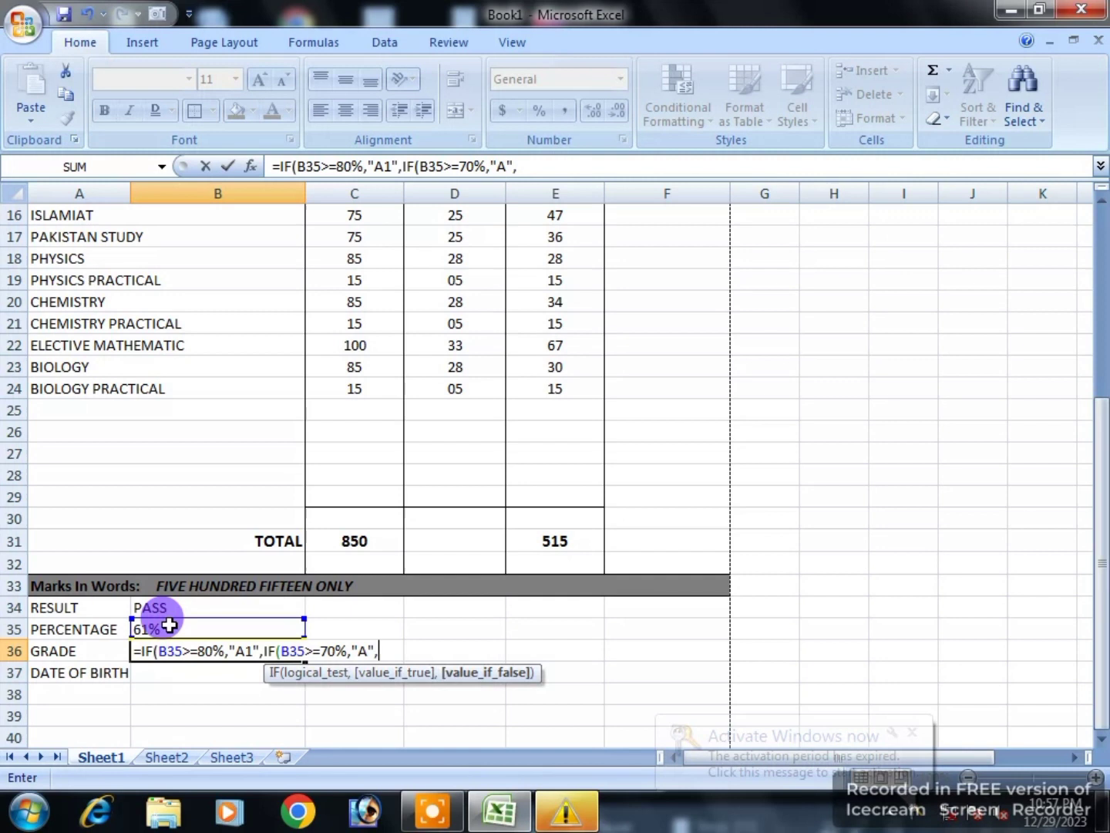
type("IF(")
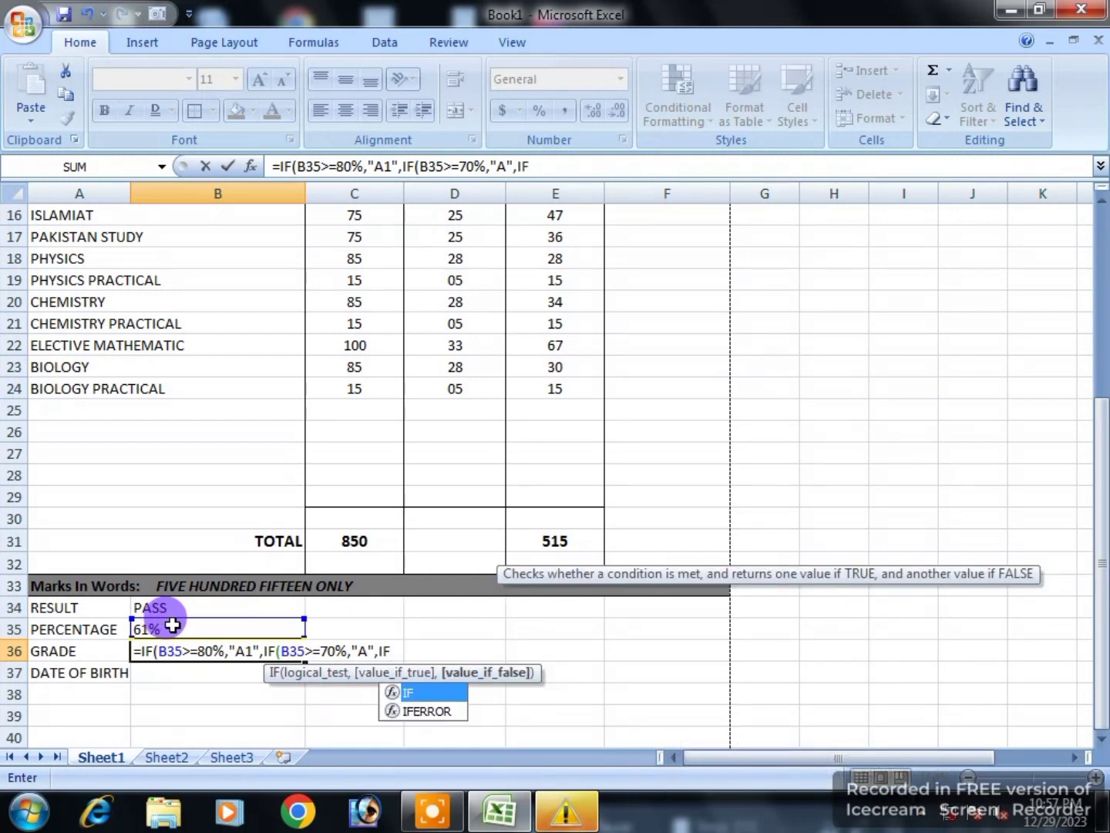
left_click(203, 628)
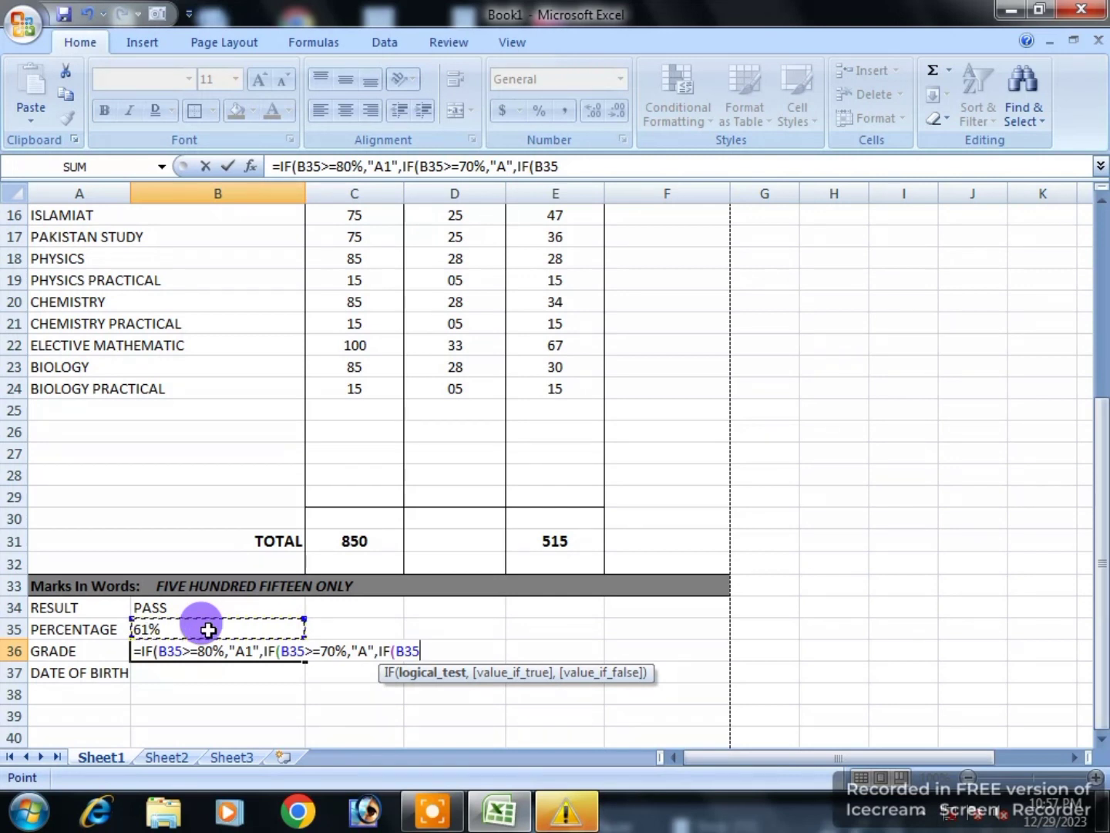
type(">=")
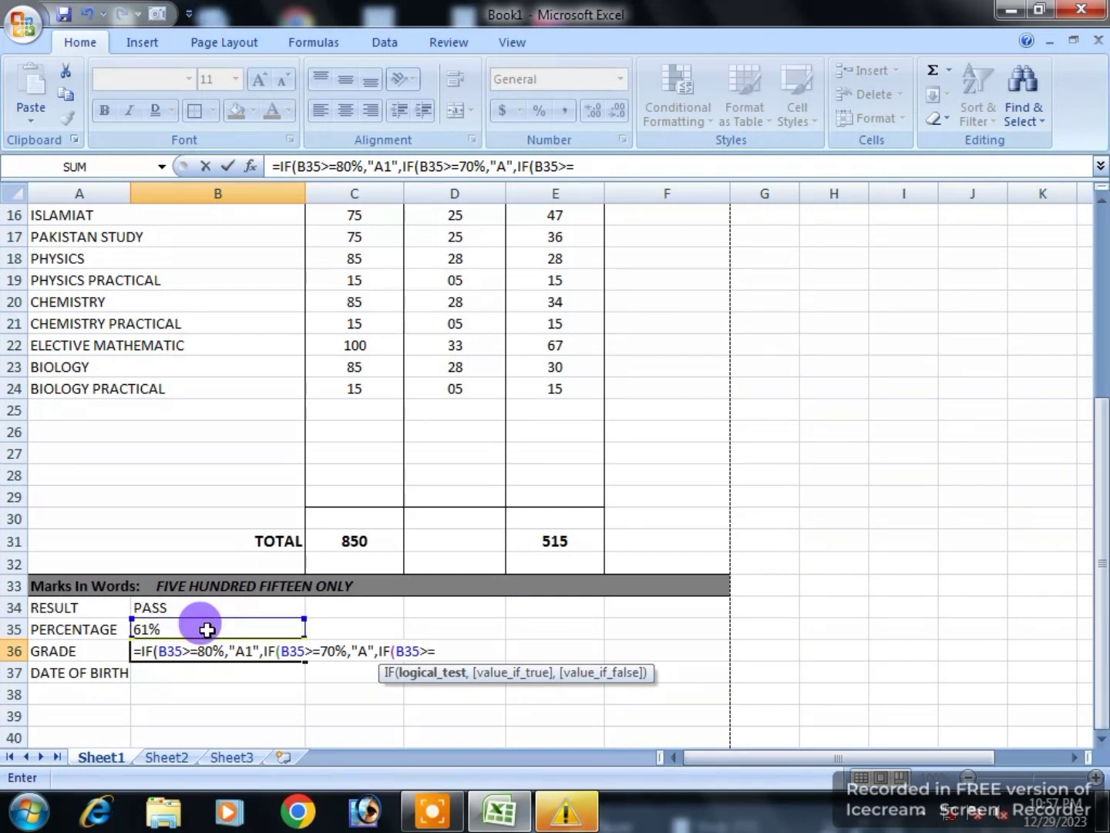
type("60%,")
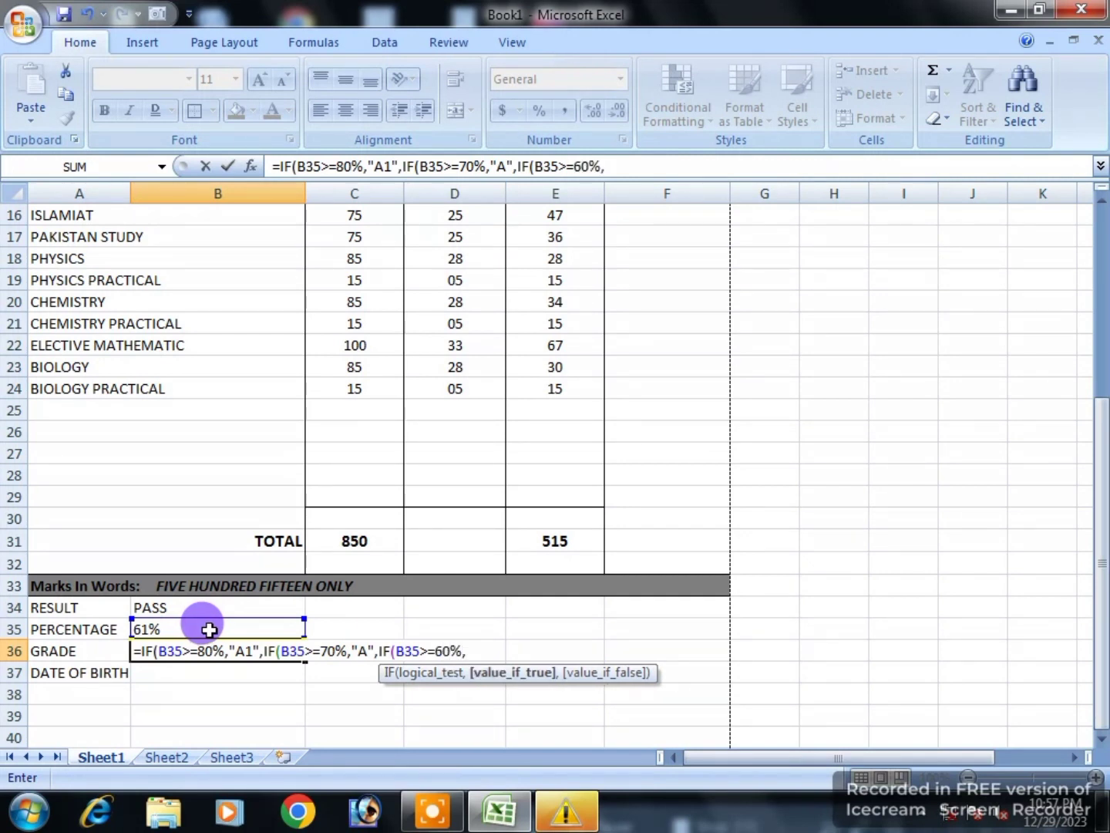
type("\"B")
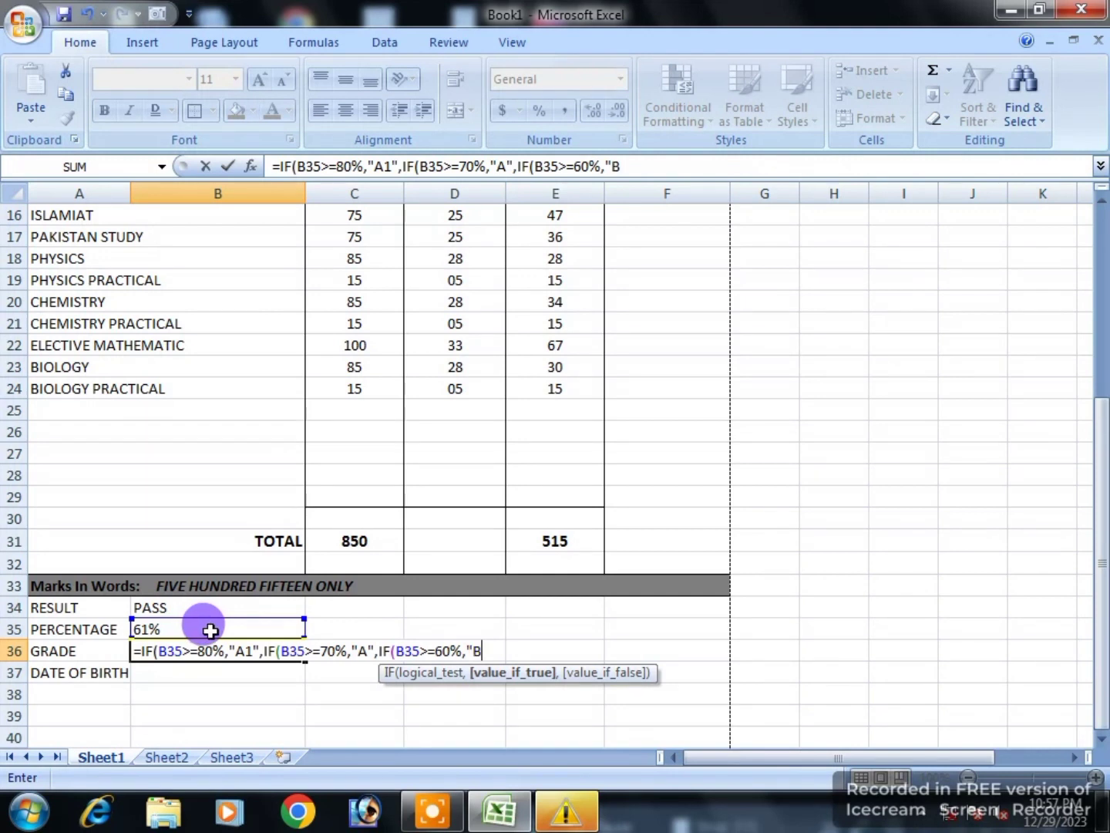
type("\",")
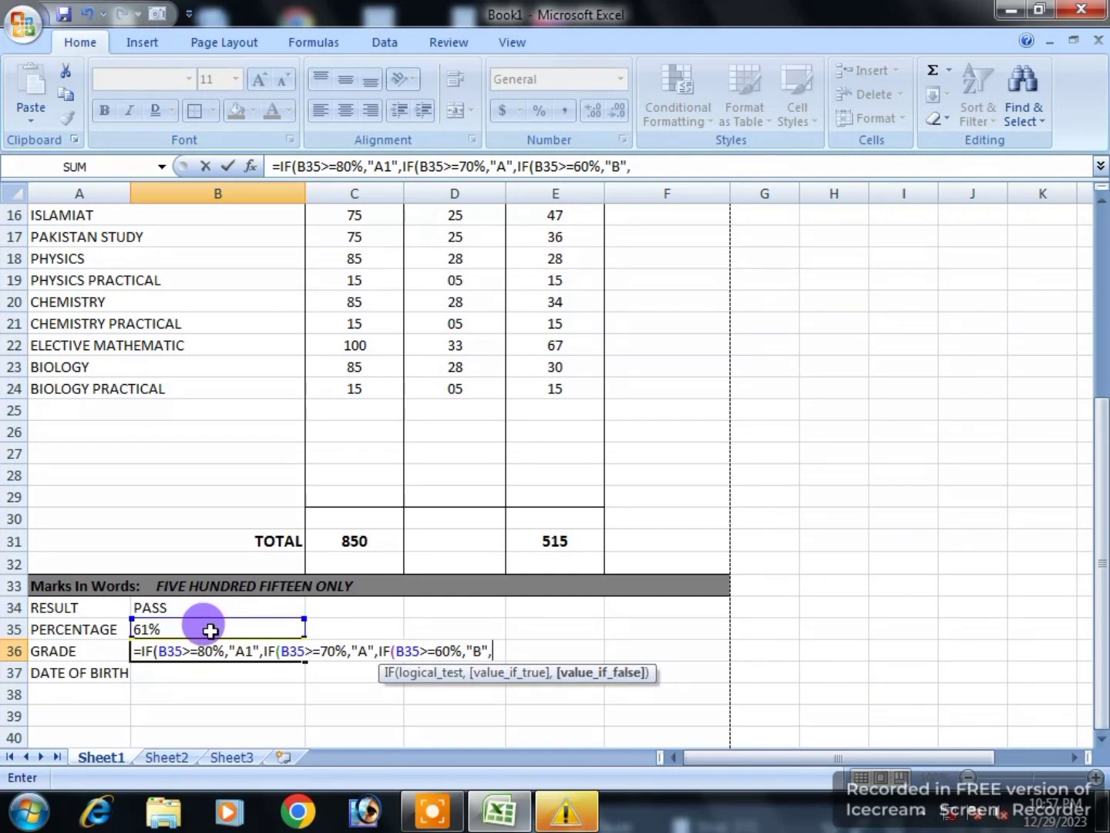
type("IF")
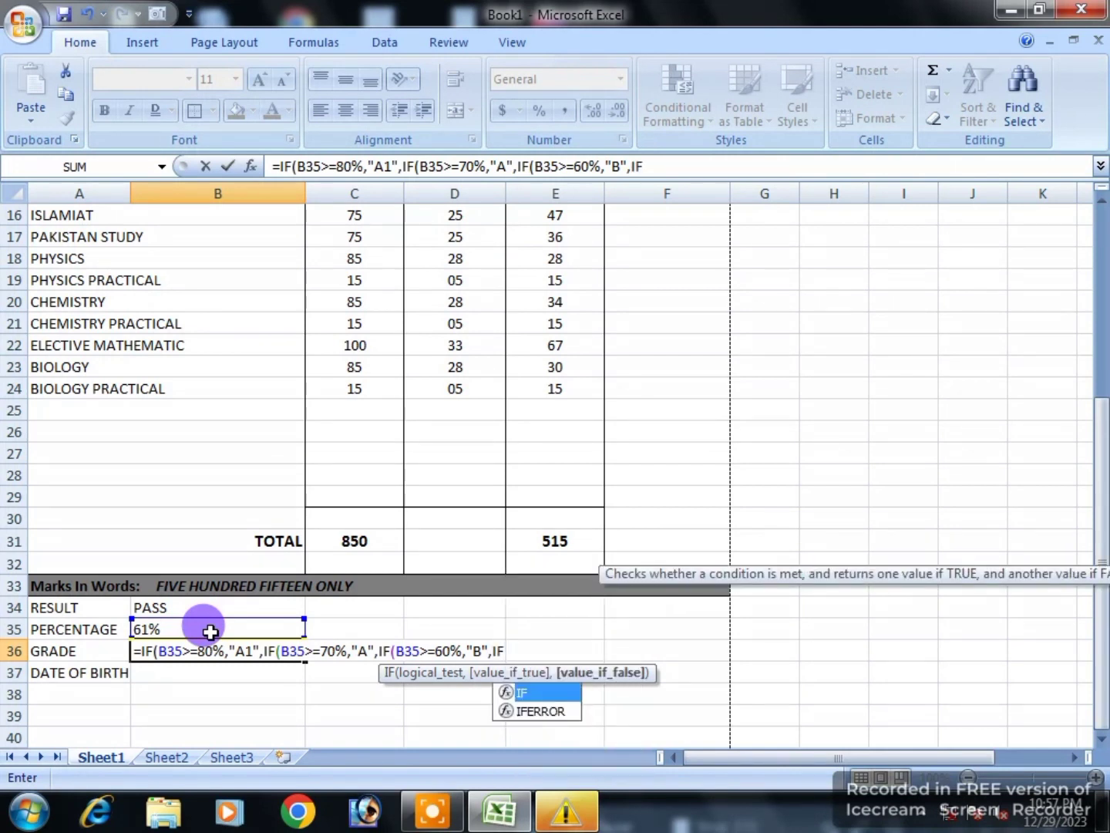
type("(")
left_click(176, 631)
Step: Finish the grade formula with C at 50%, D at 40%, otherwise F, so B36 shows B
type(">=50%")
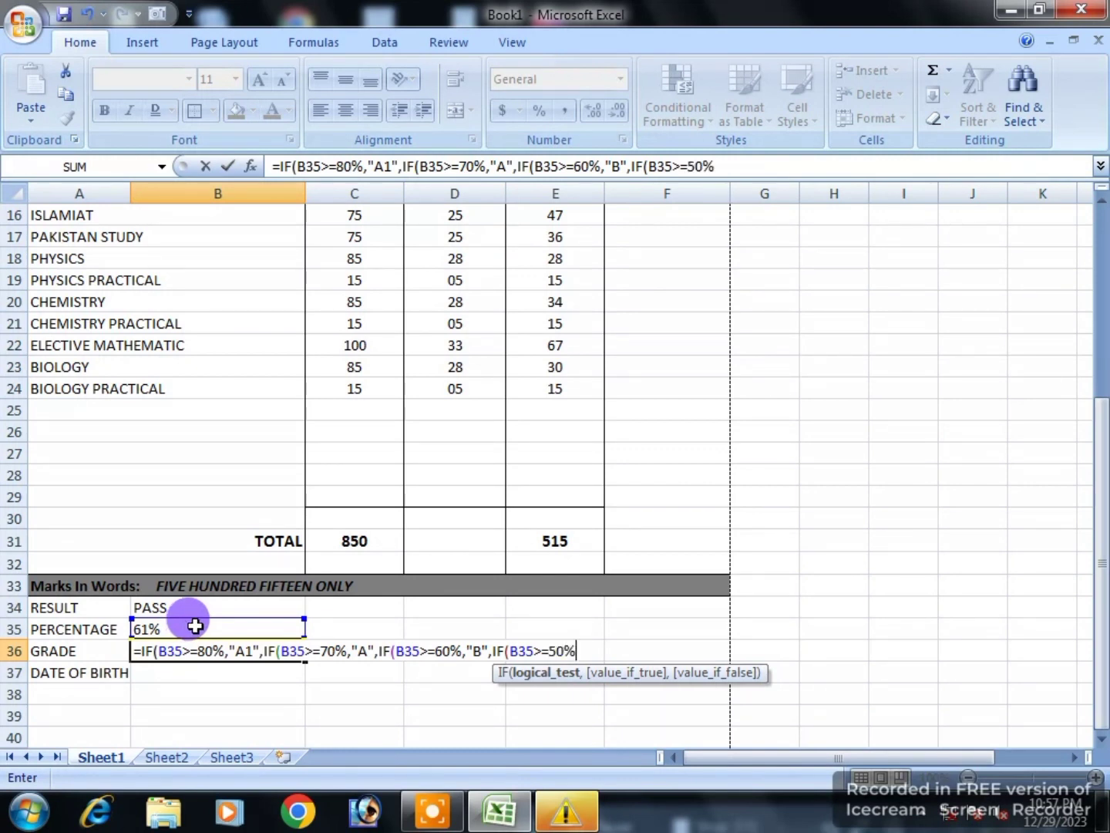
type(",")
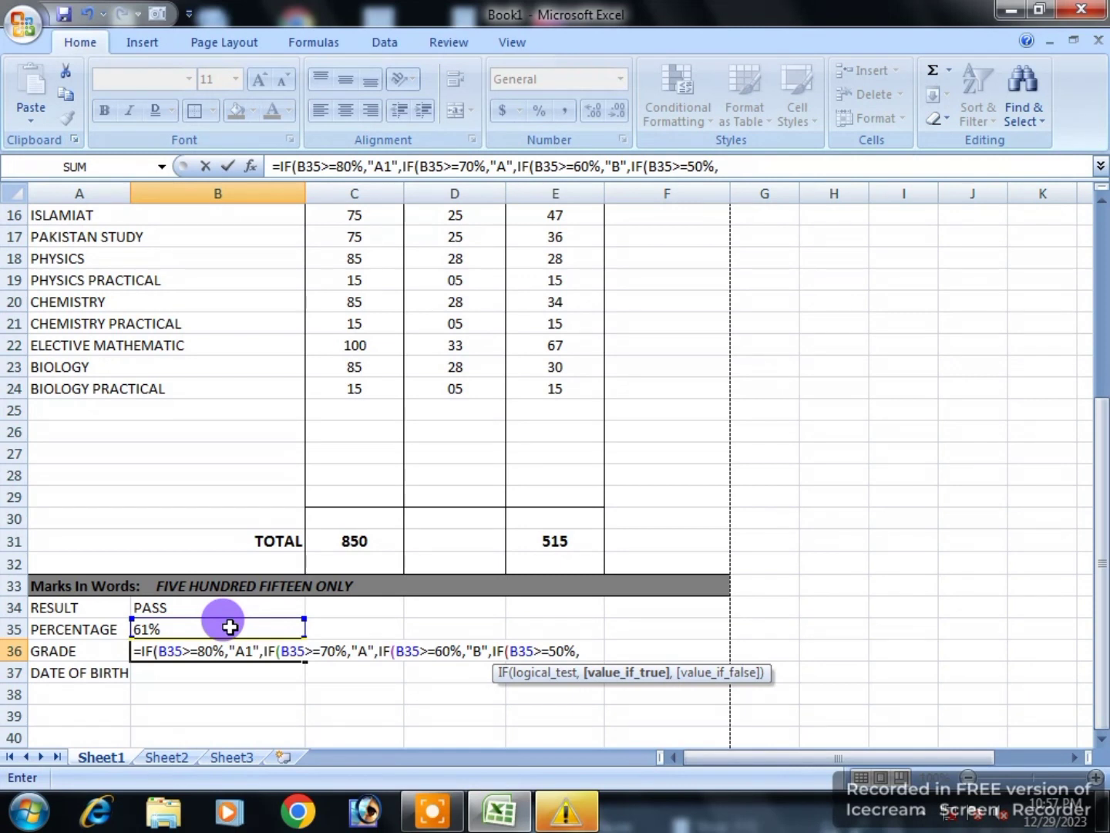
type("I")
key("BackSpace")
type("\"")
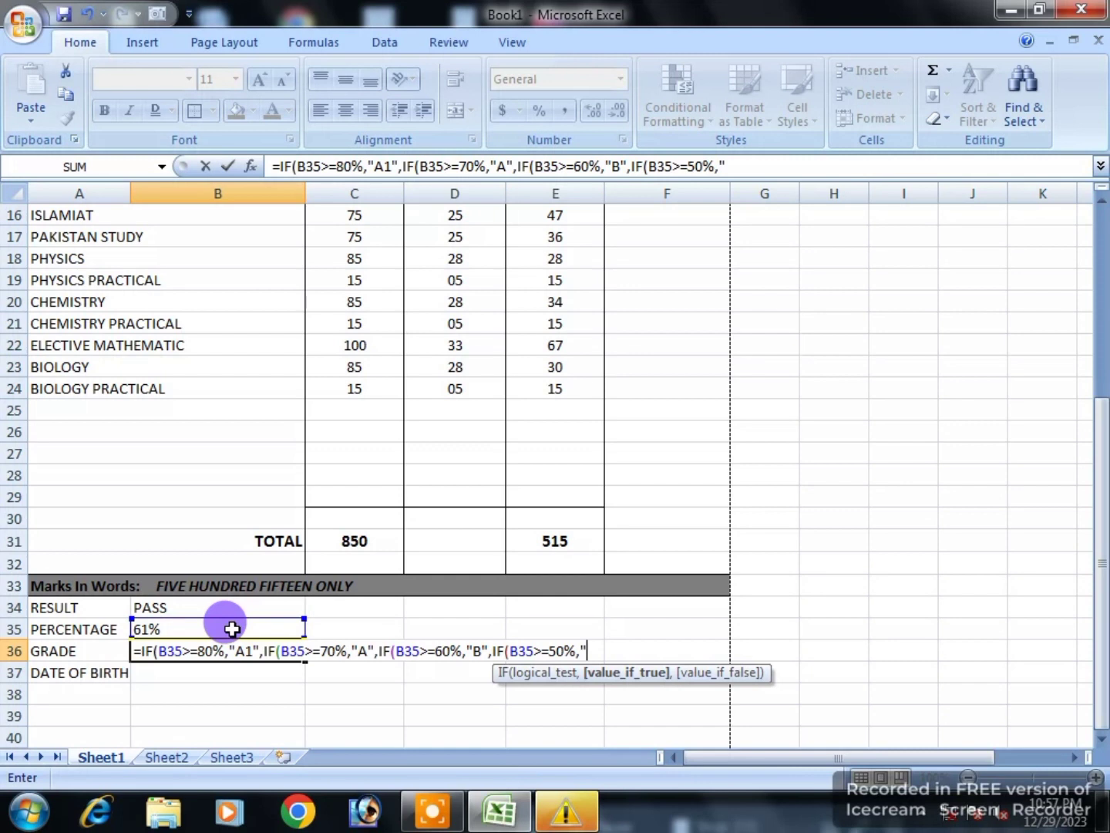
type("V")
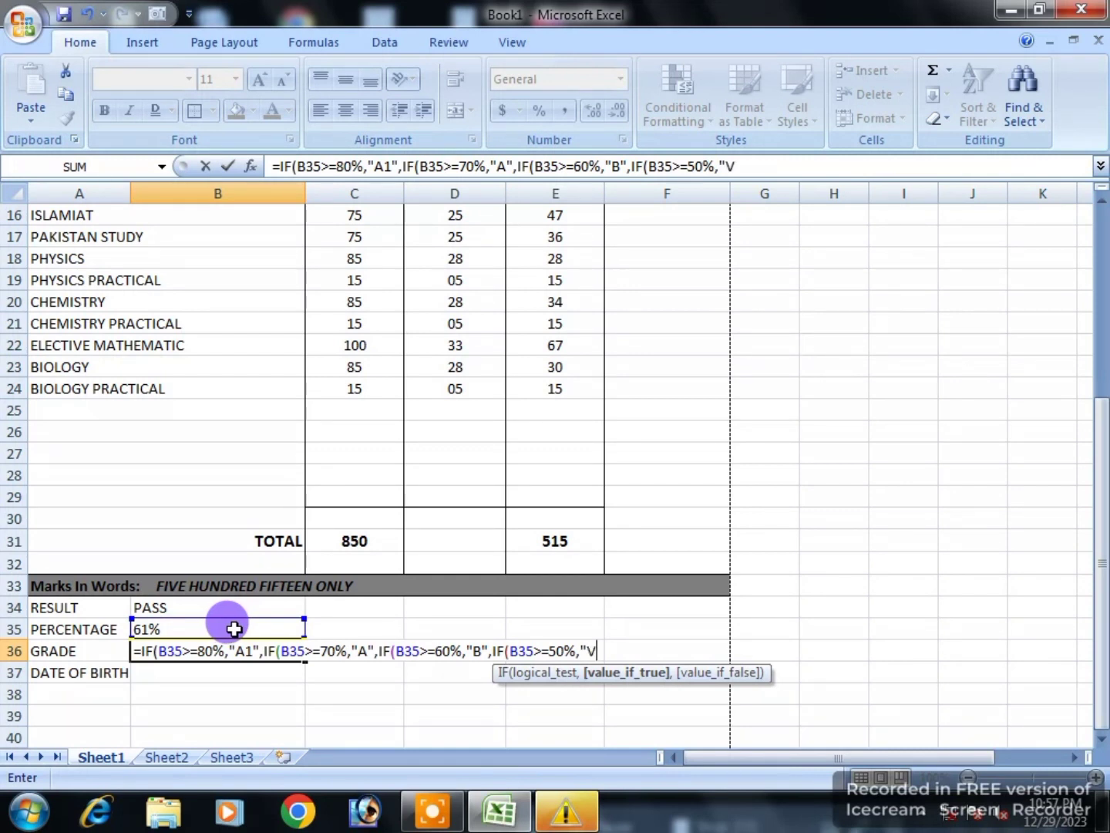
key("BackSpace")
type("C\"")
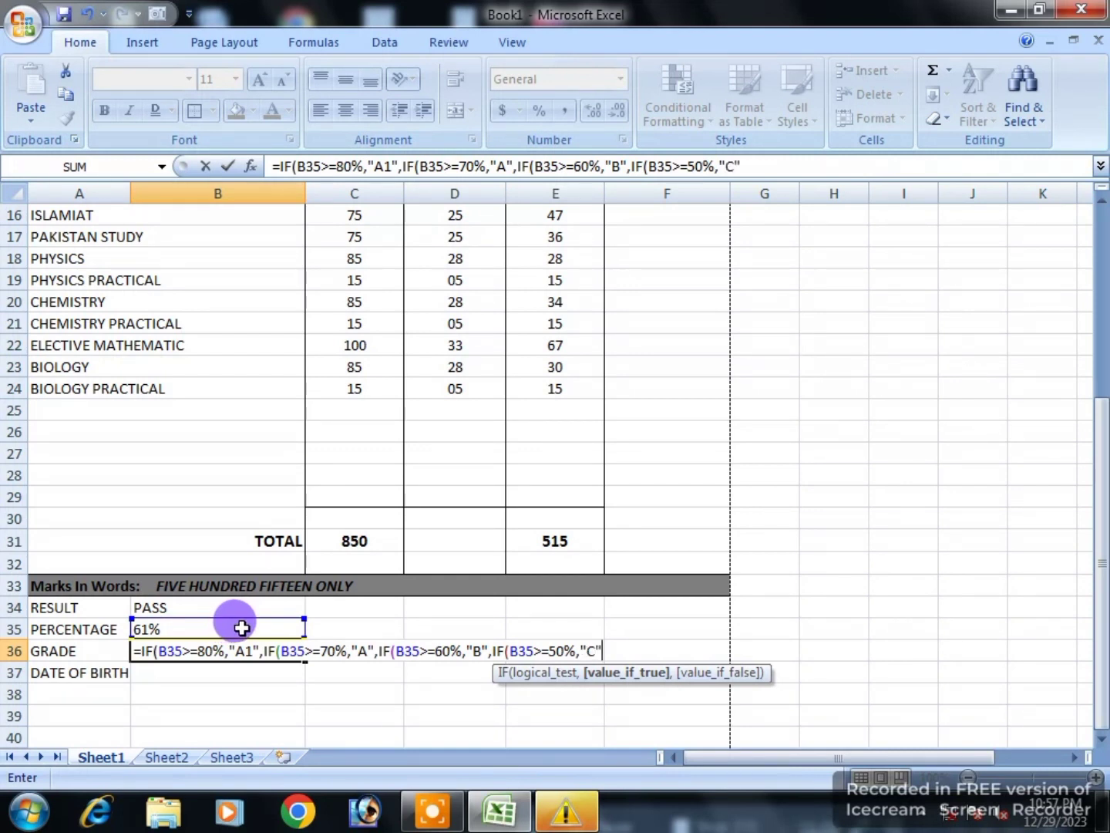
type(",IF")
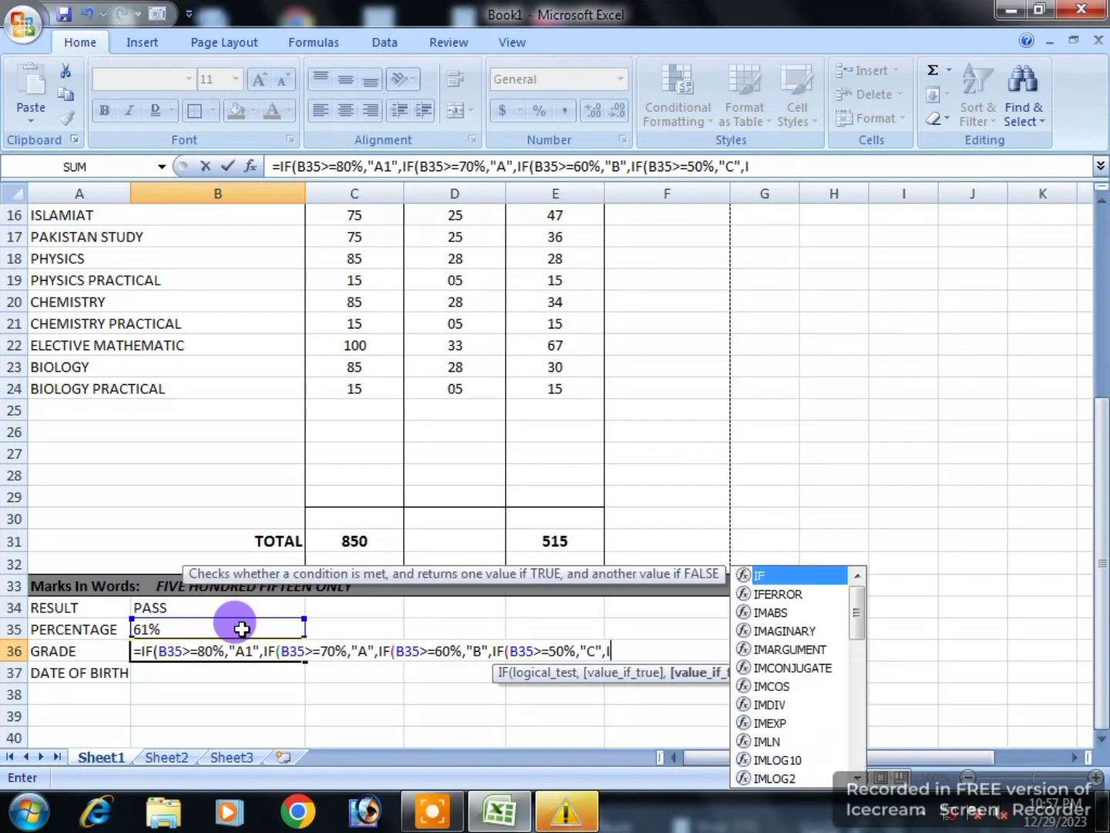
type("(")
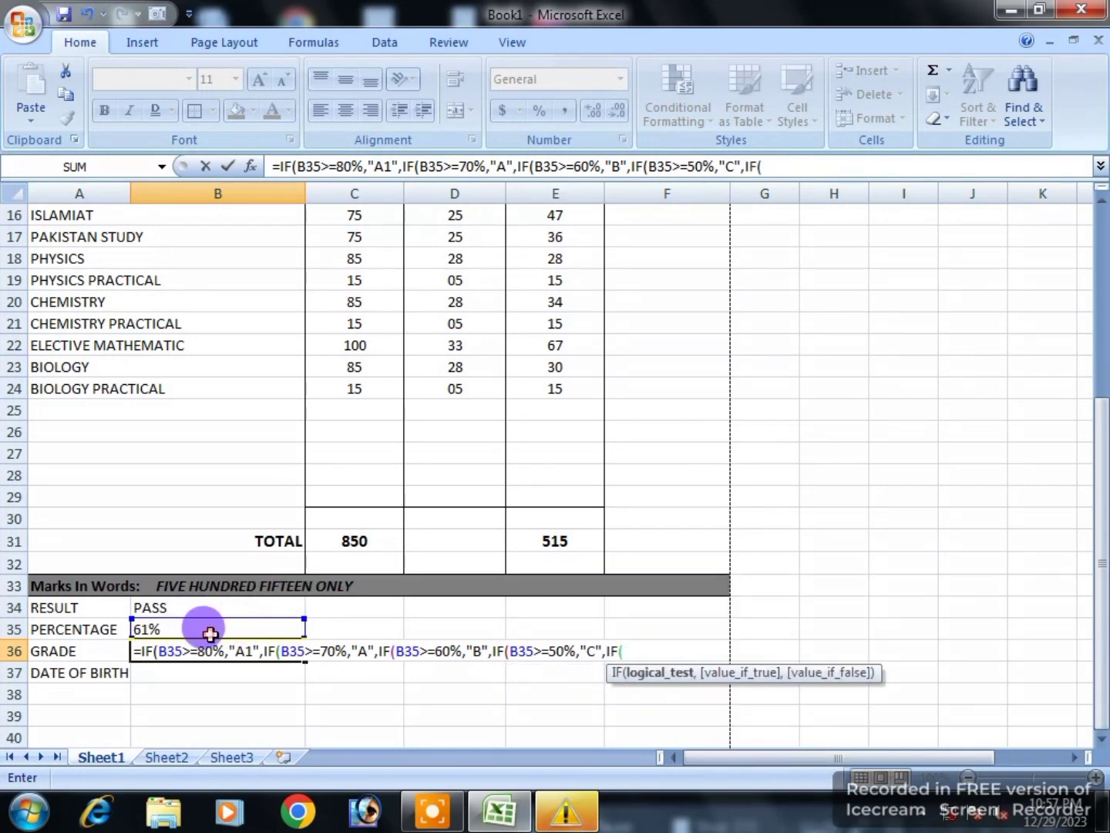
left_click(209, 631)
type(">=")
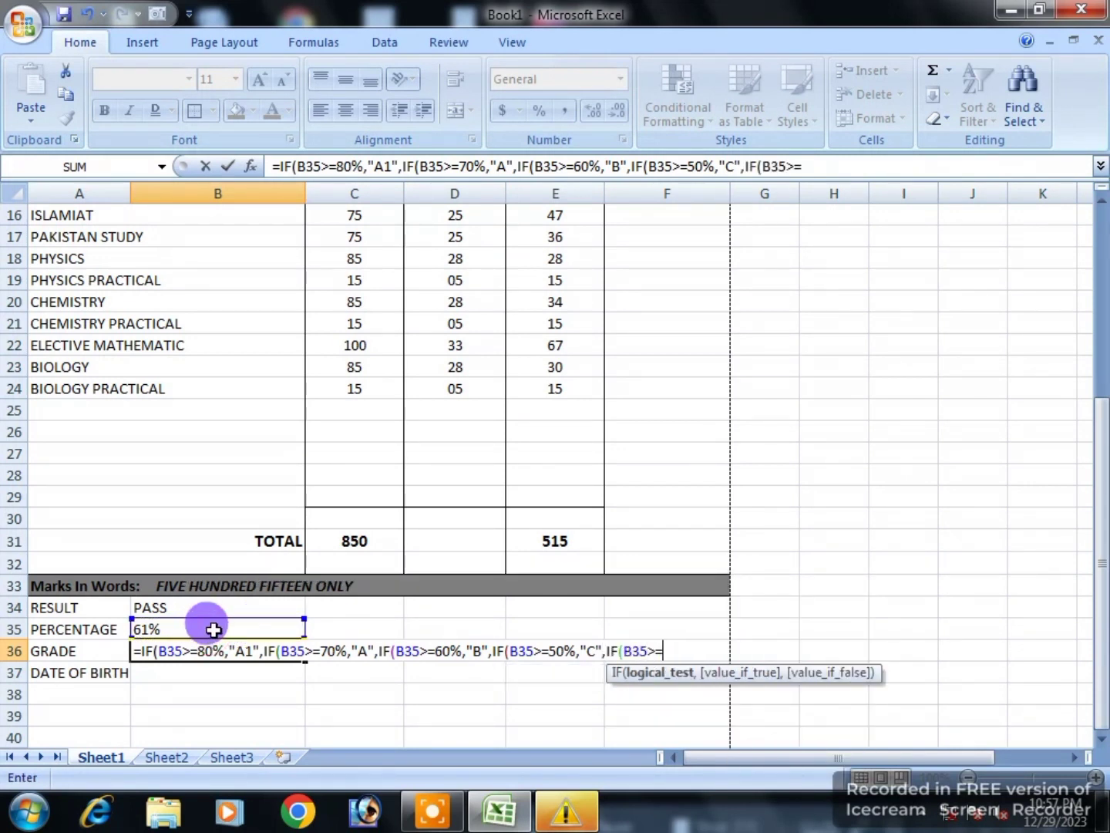
type("40")
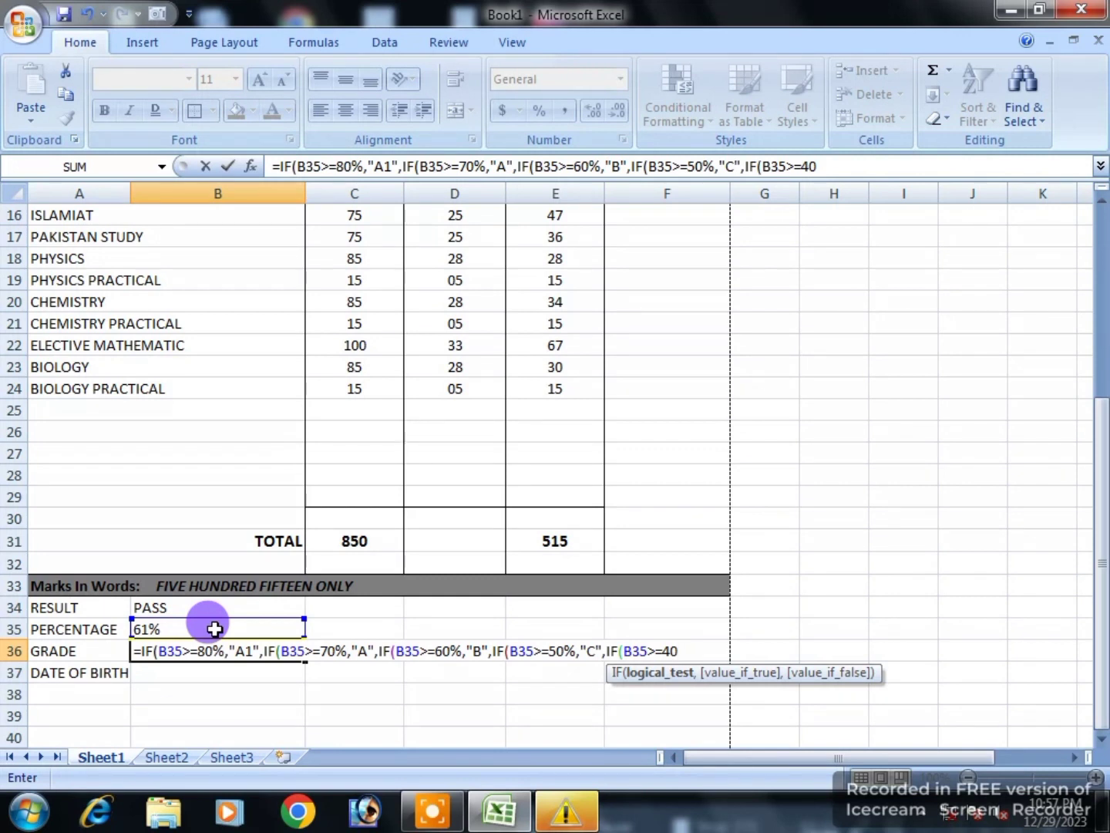
type("%,")
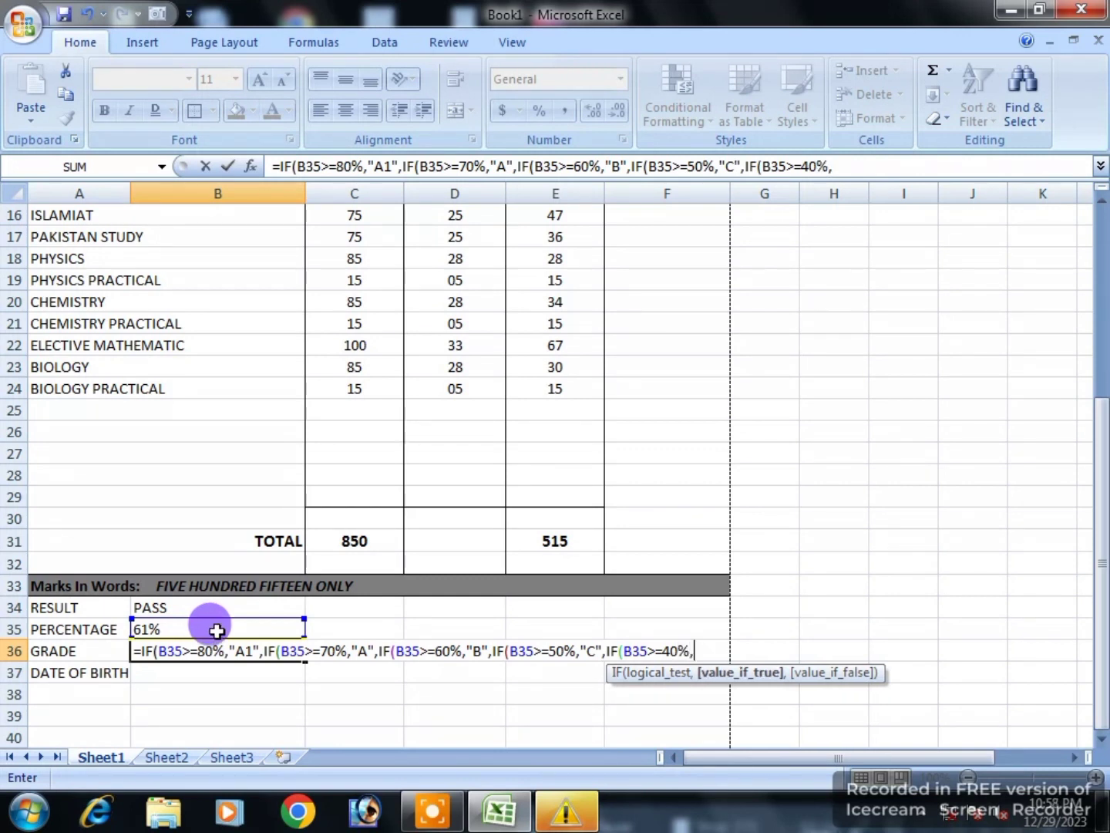
type("\"D\",")
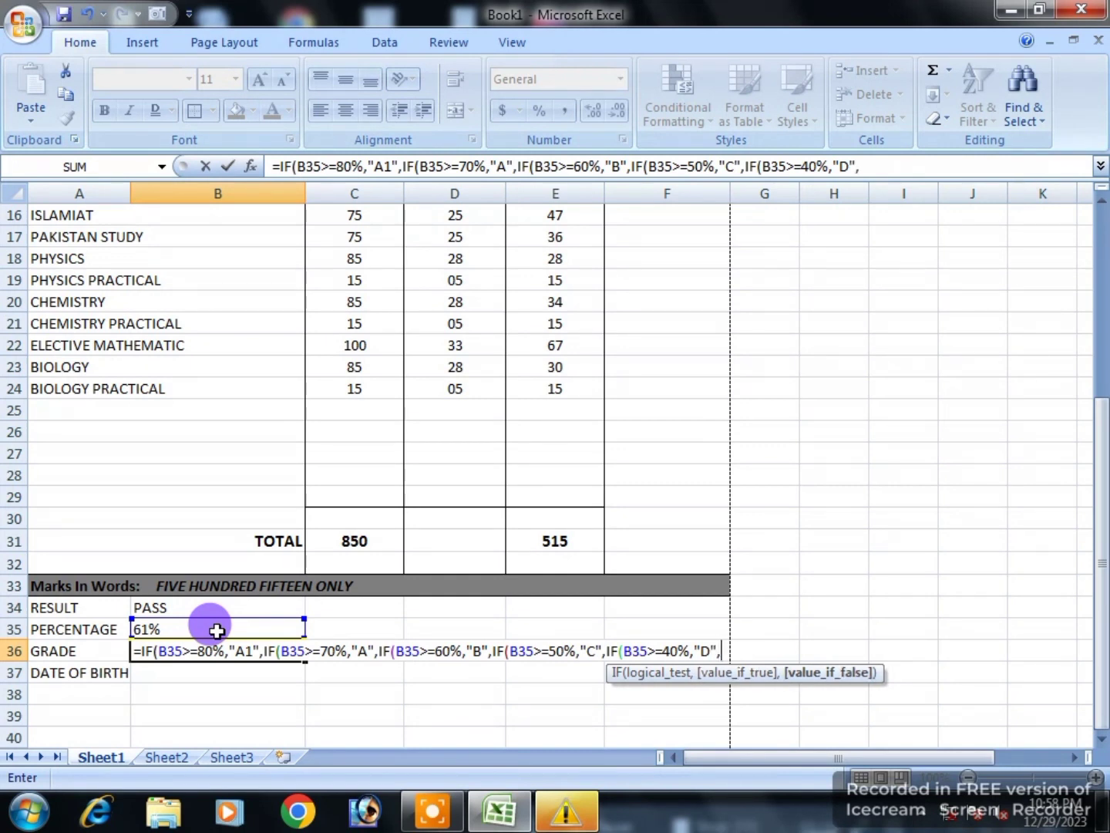
type("\"F\")))")
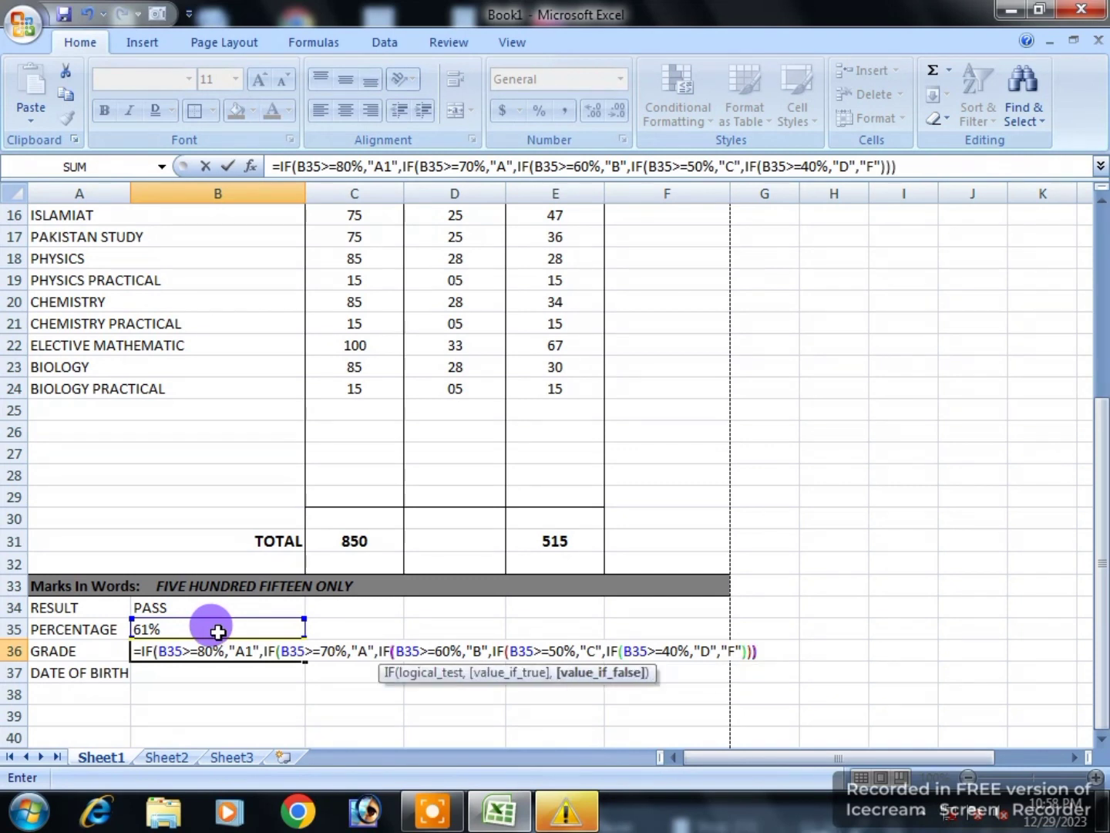
key("Return")
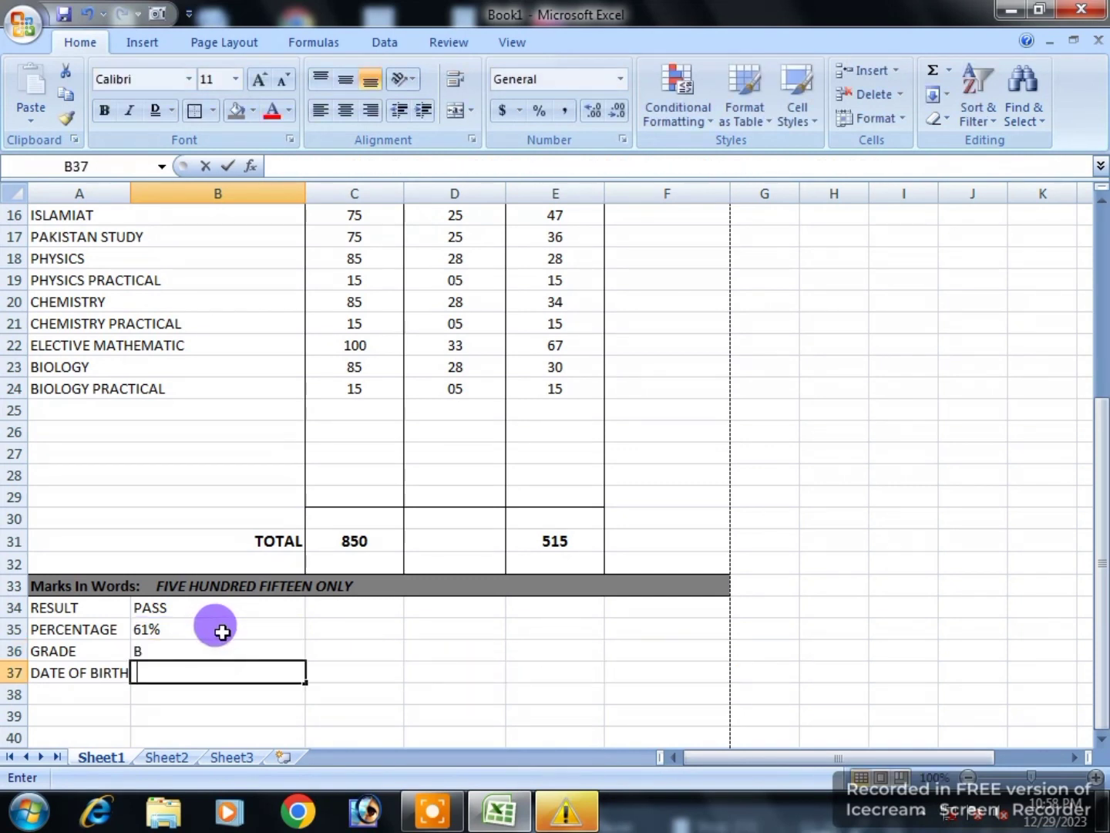
Step: Enter the student's date of birth in B37 and align it left
left_click(190, 647)
left_click(176, 674)
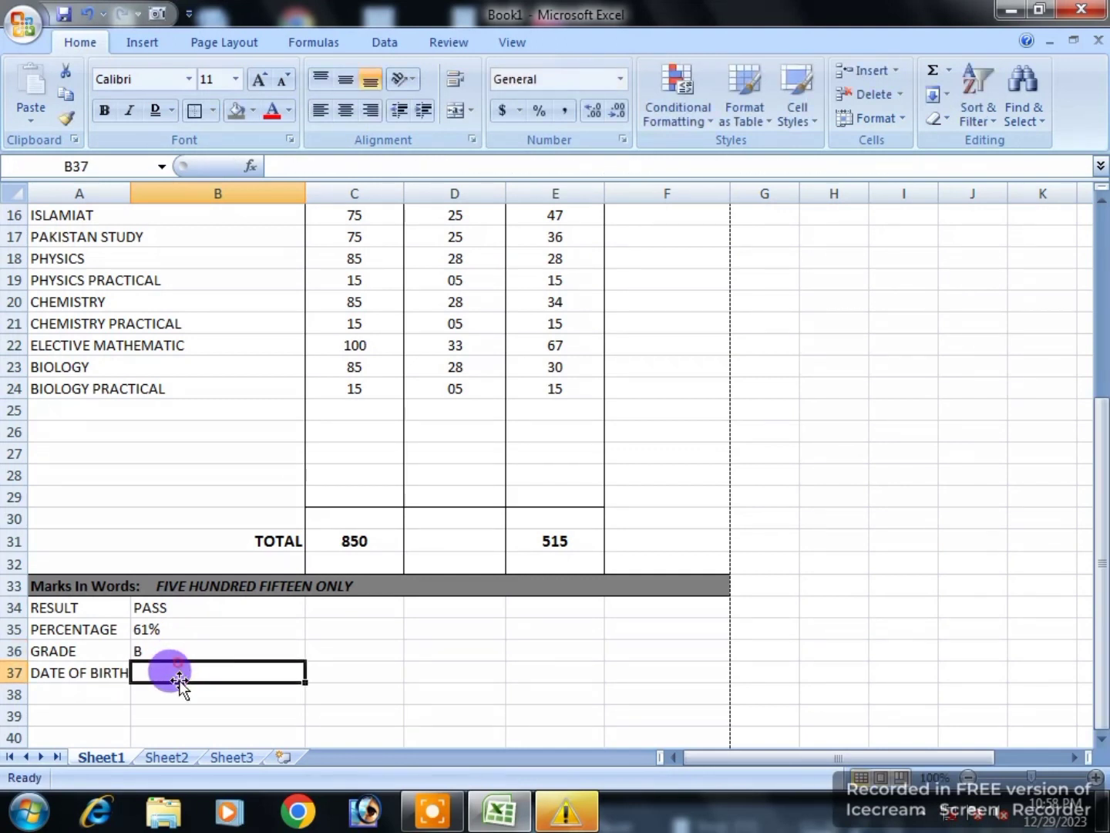
double_click(190, 667)
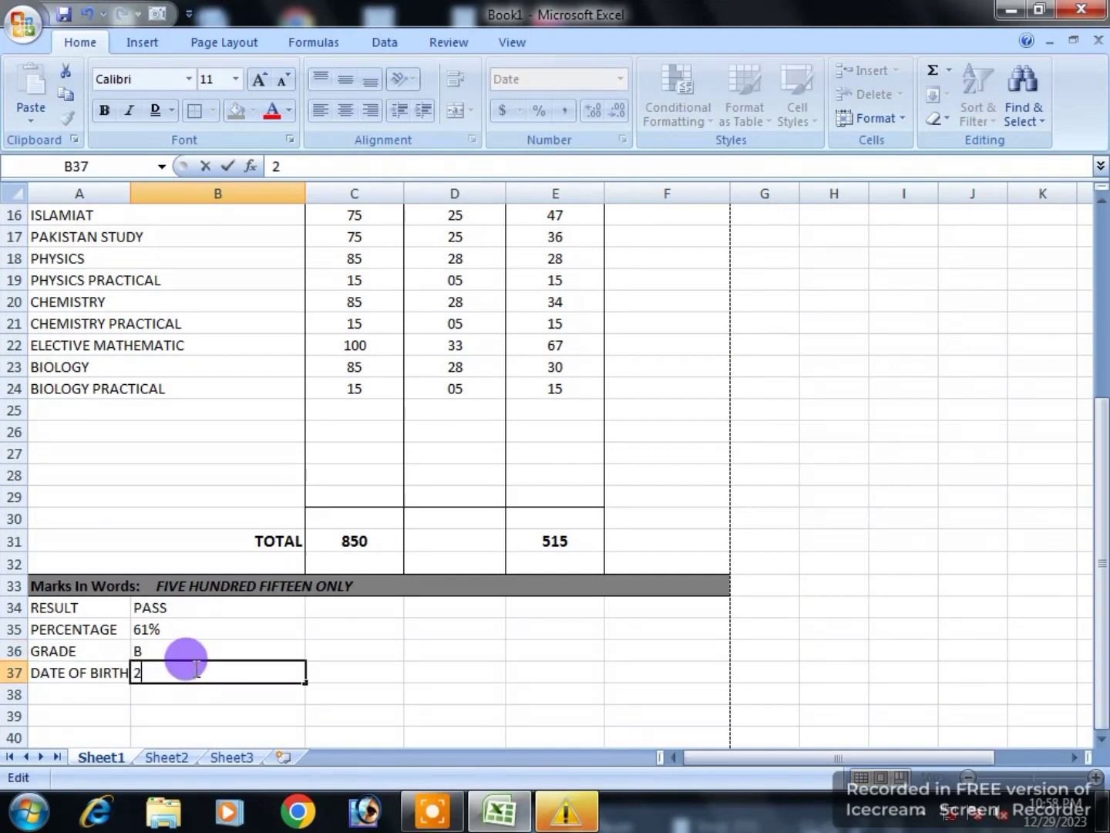
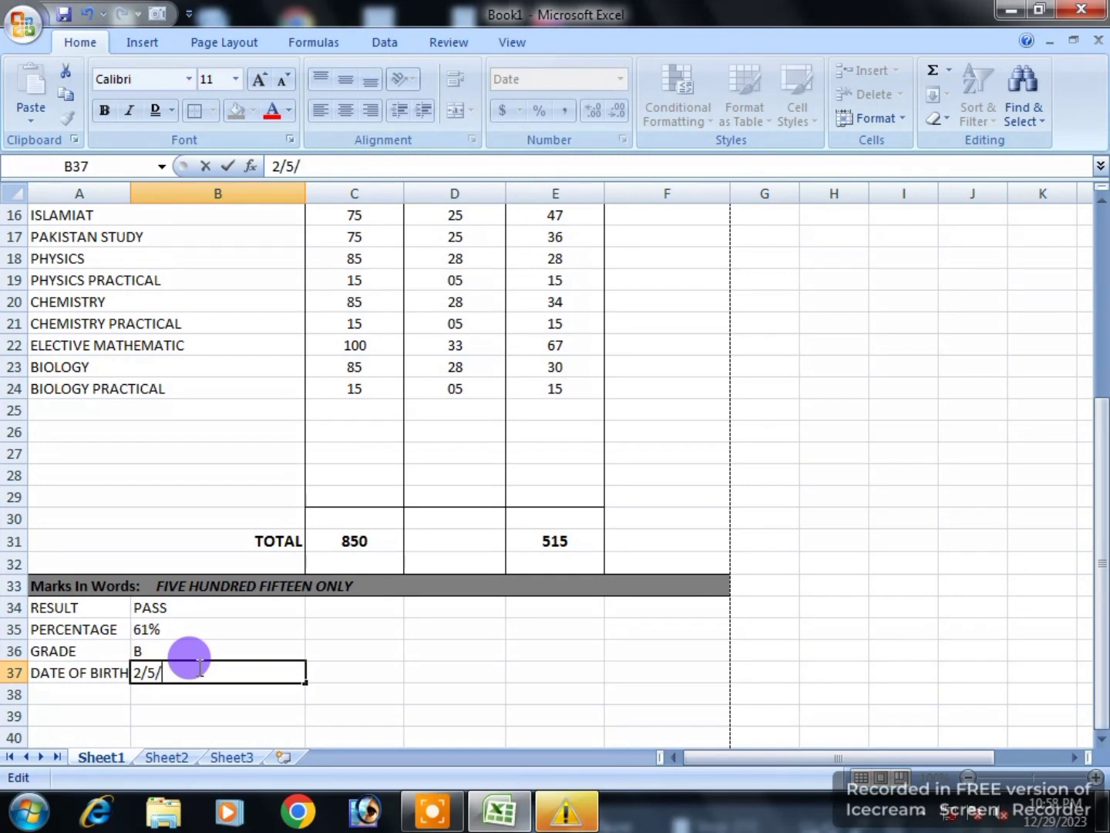
left_click(332, 646)
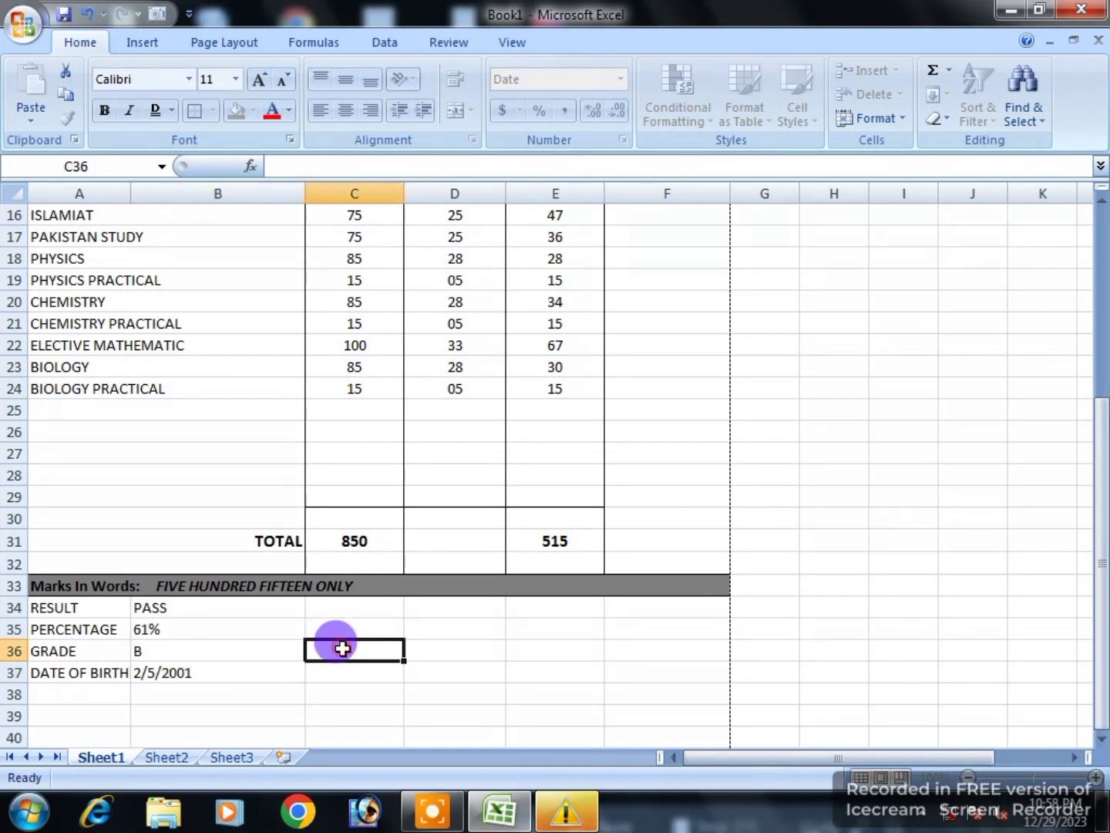
left_click(262, 669)
left_click(321, 111)
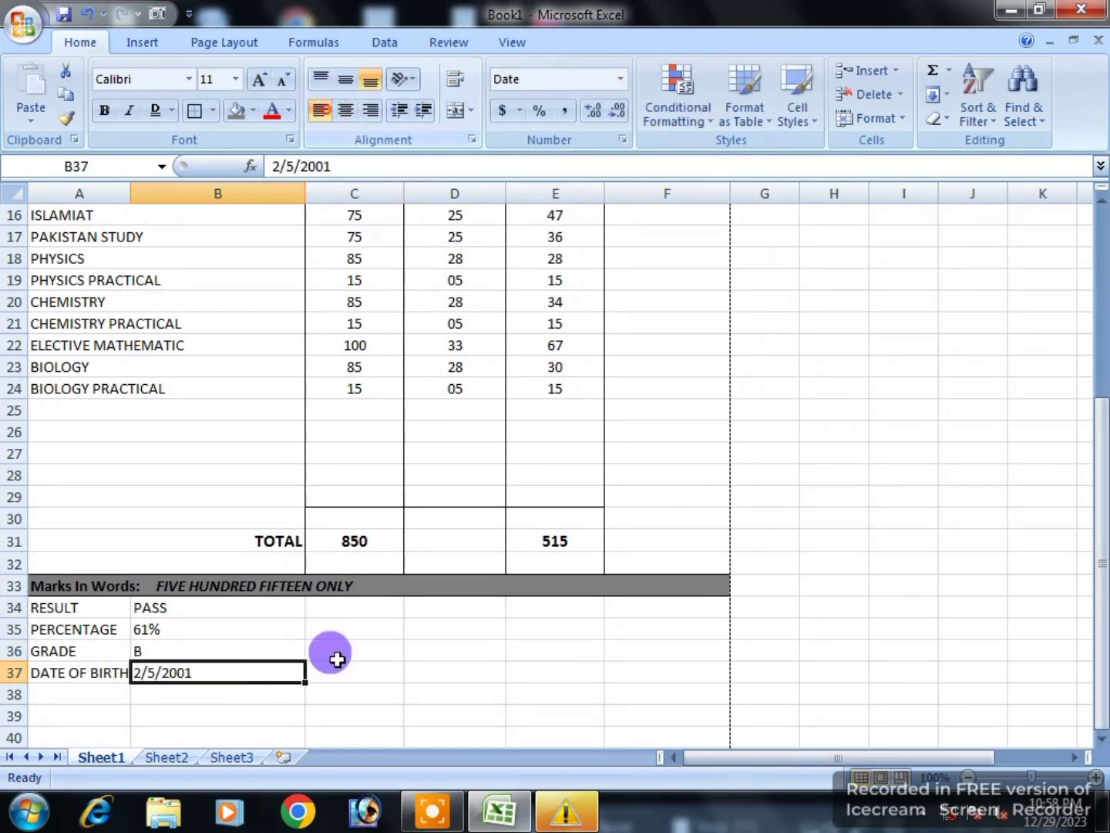
left_click(448, 710)
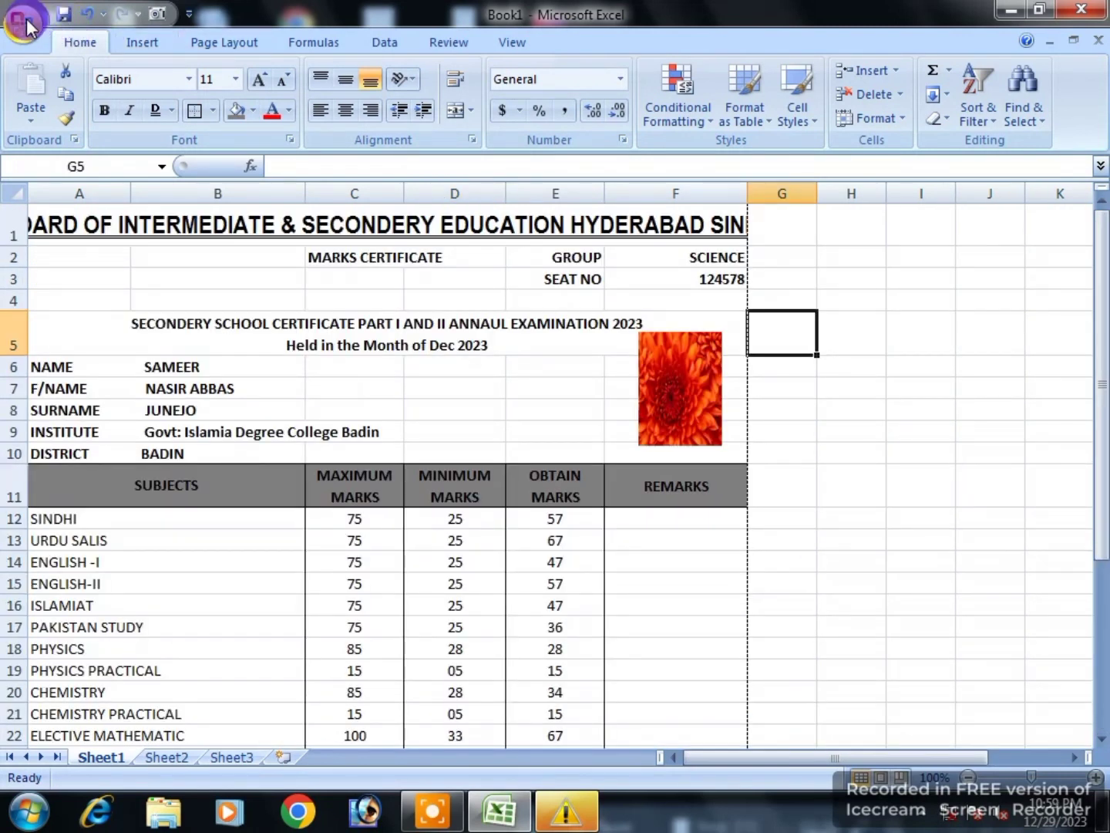
left_click(26, 25)
Step: Show the certificate in Print Preview and zoom in on the result and grade rows
mouse_move(33, 262)
left_click(154, 205)
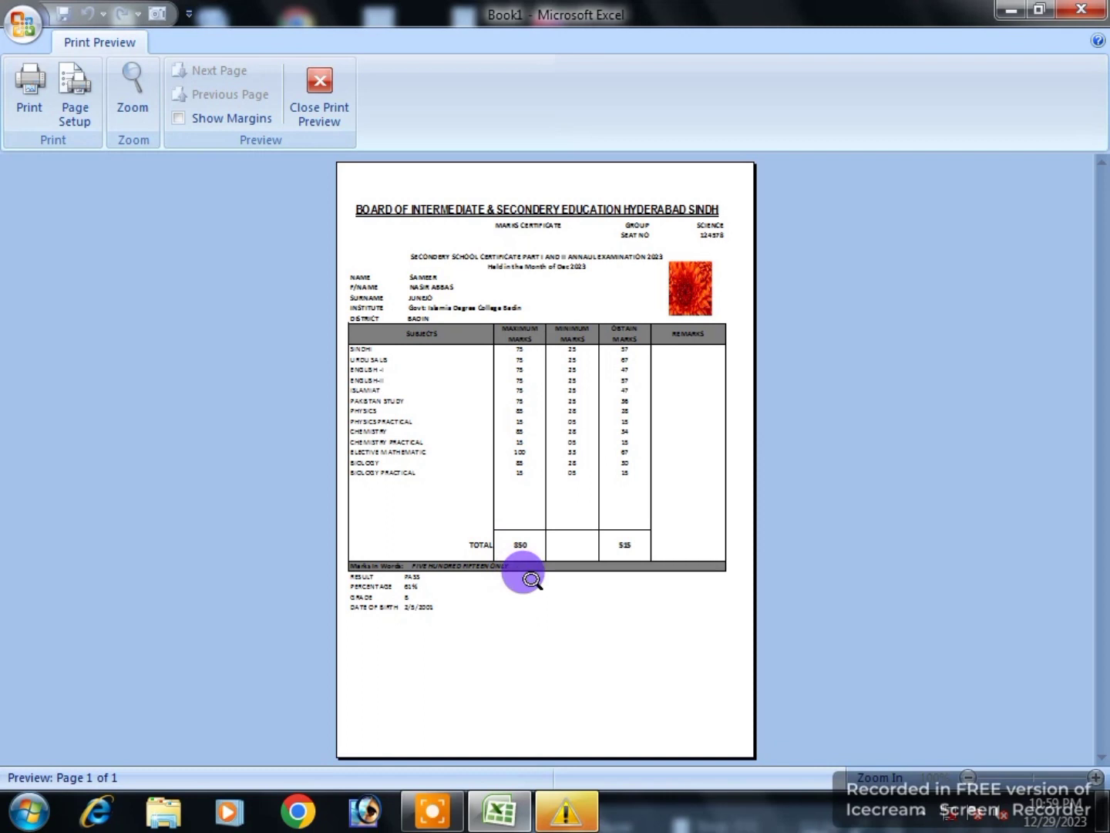
left_click(523, 656)
scroll(523, 656, "up", 3)
scroll(525, 655, "up", 3)
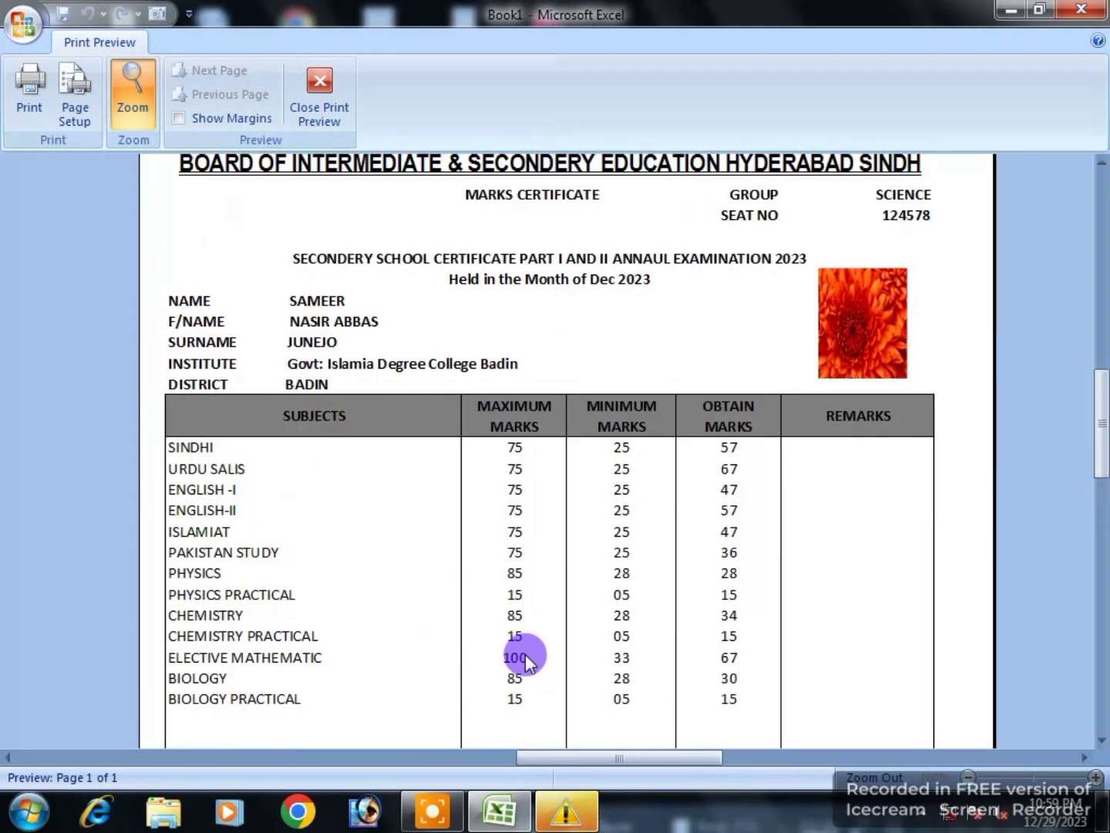
scroll(525, 655, "up", 1)
scroll(525, 655, "down", 1)
scroll(522, 656, "down", 5)
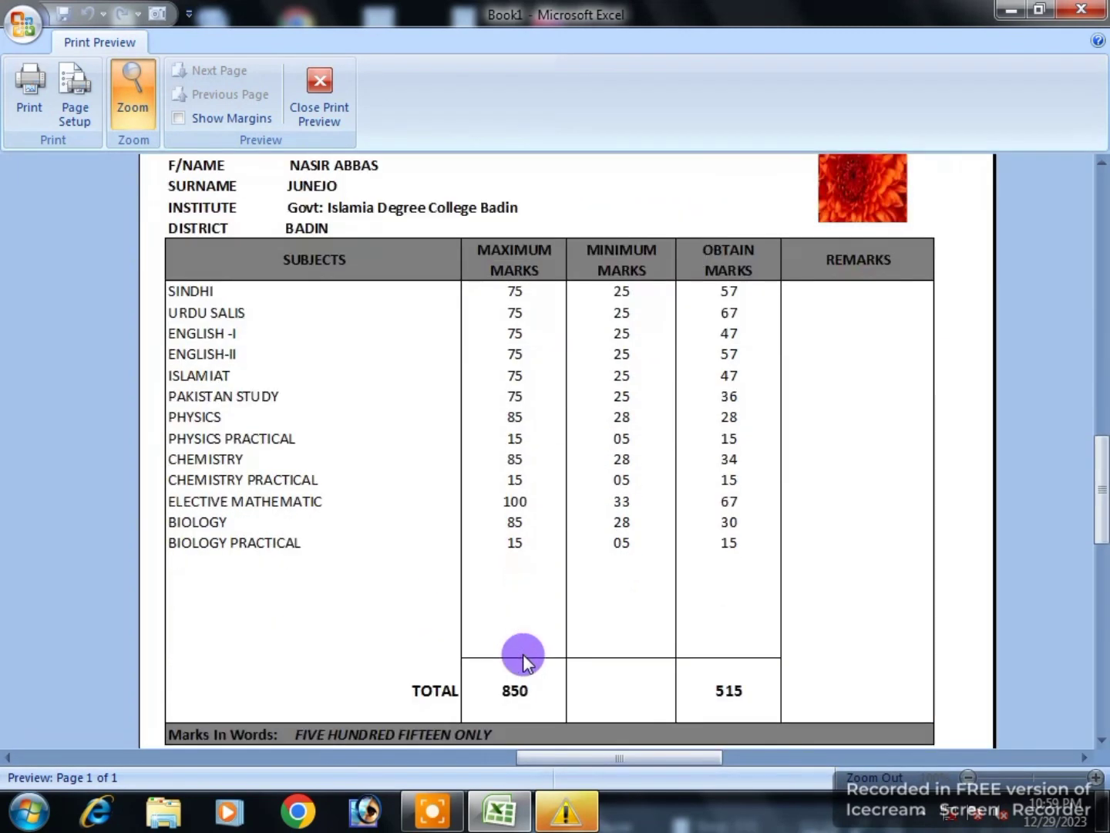
left_click(520, 656)
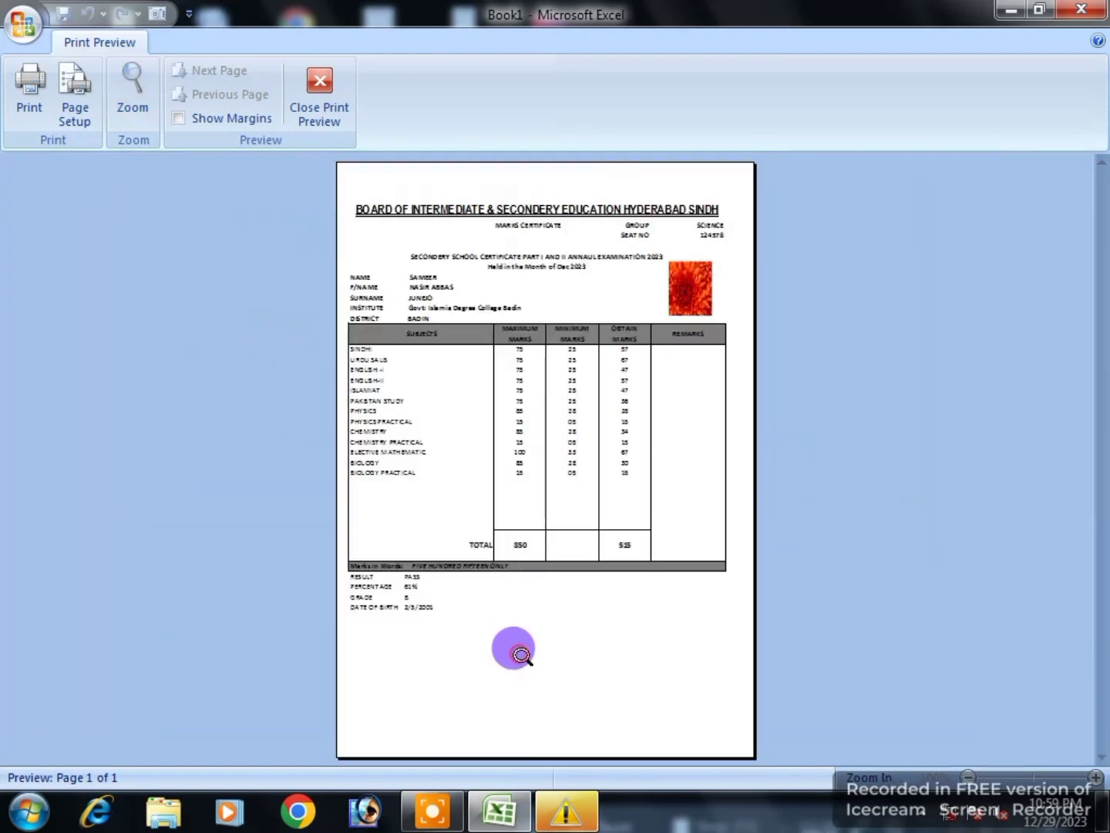
left_click(520, 655)
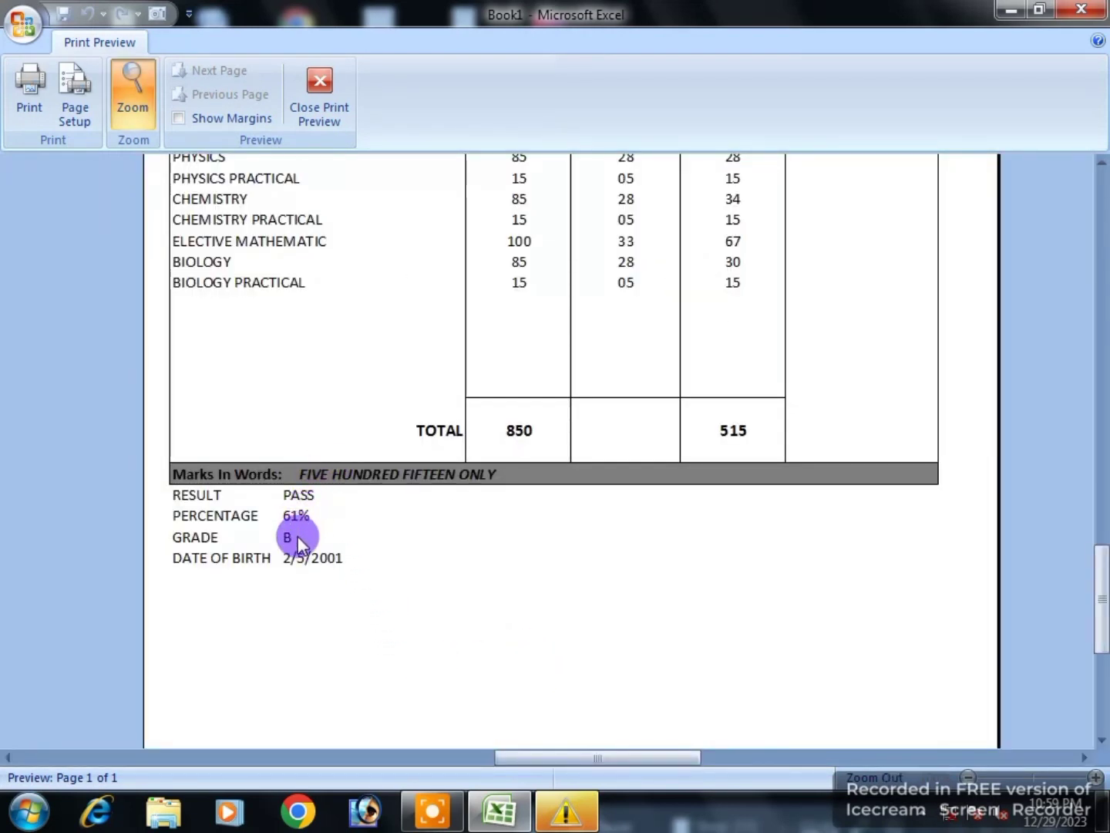